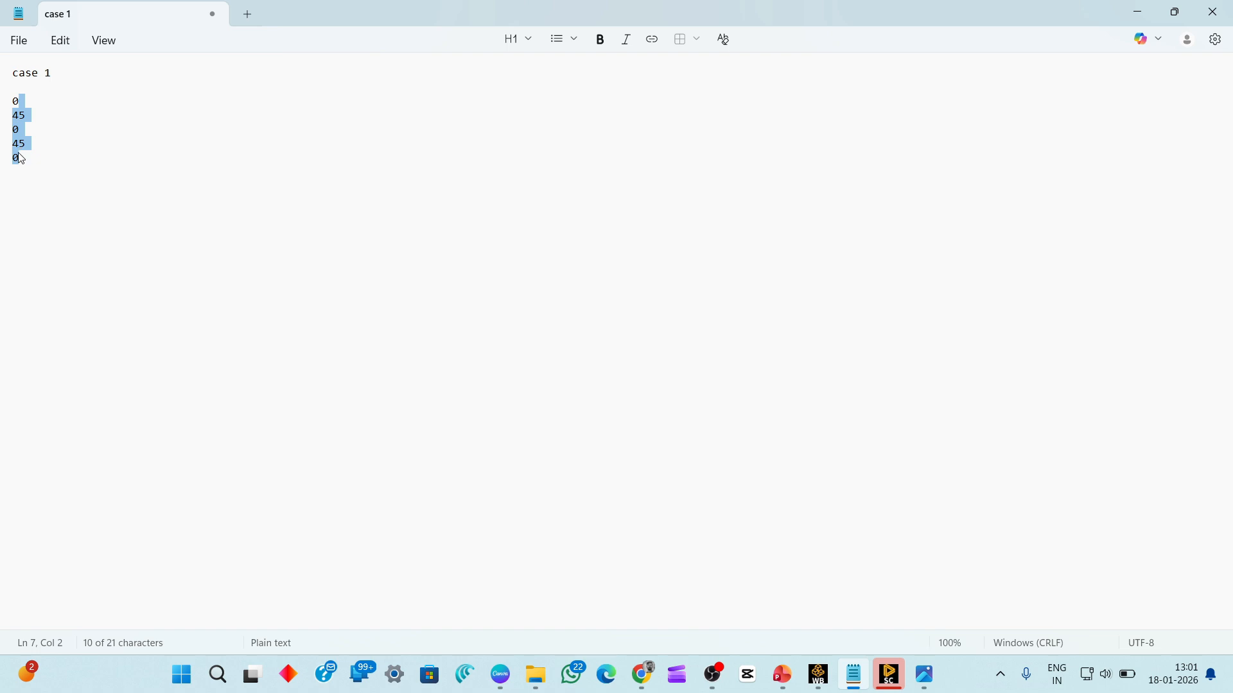
- Add case 2 with angles 0, 90, 45, 90, 0 and case 3 with 0, 90, 0, 90, 0 below case 1 in the notes
click(39, 194)
text(case 2  0 90 45 90 0  case 3  0 90 0 90 0)
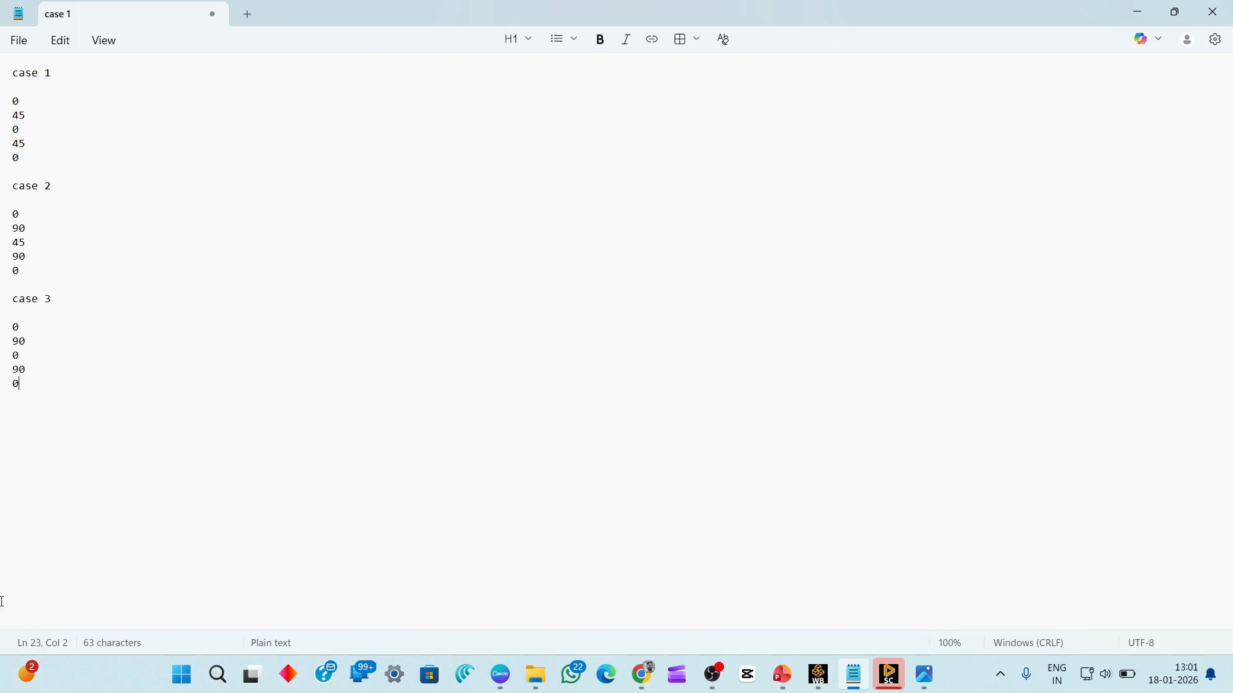
key(ctrl+a)
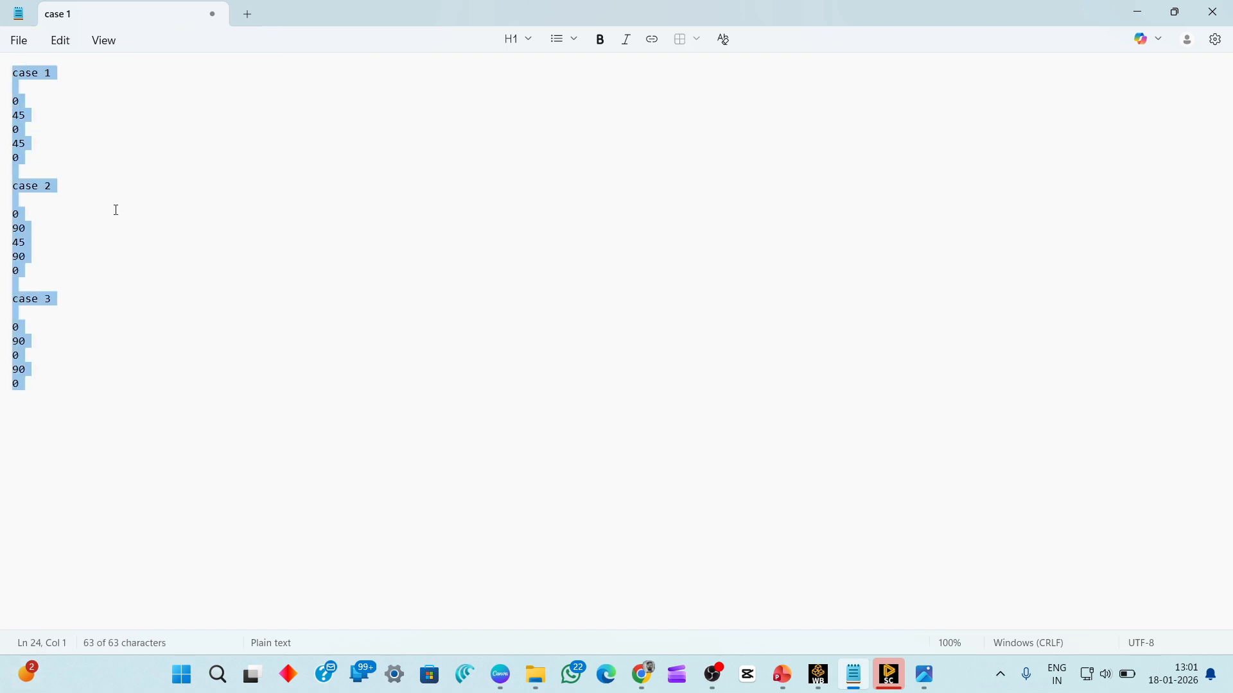
drag(117, 210, 129, 223)
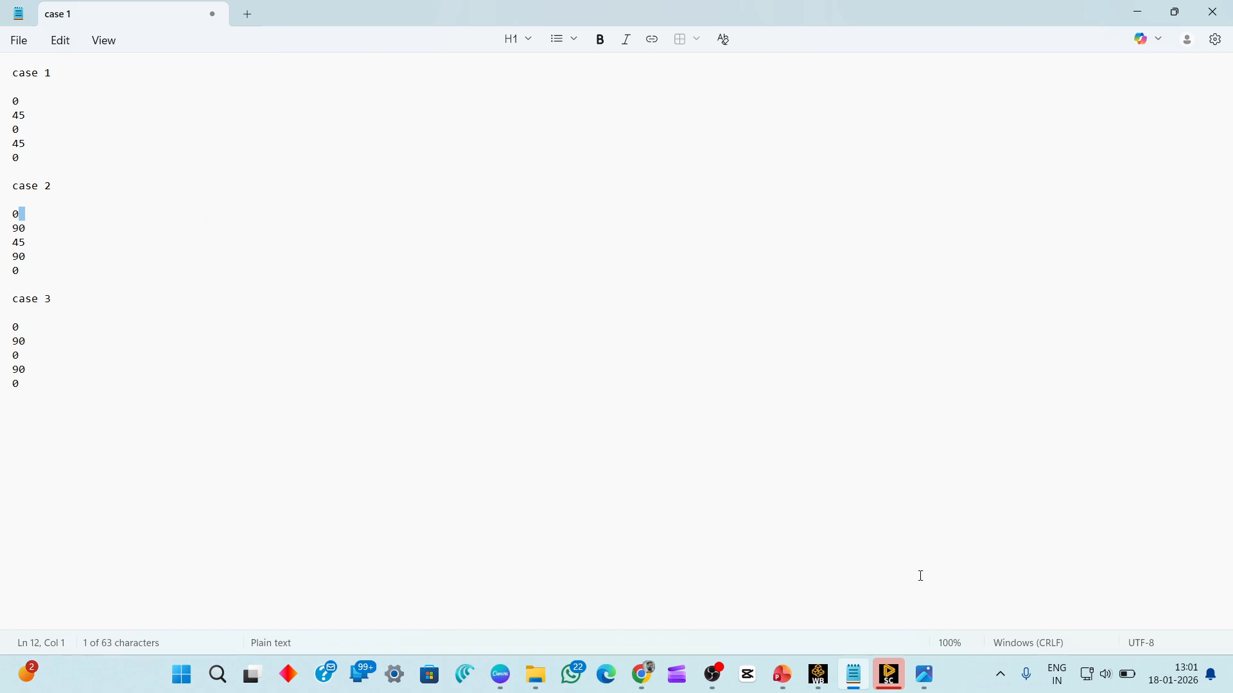
- Review the slide on the need for an iterative fiber orientation study and the three ply-angle cases in the notes
mouse_move(925, 676)
click(1014, 601)
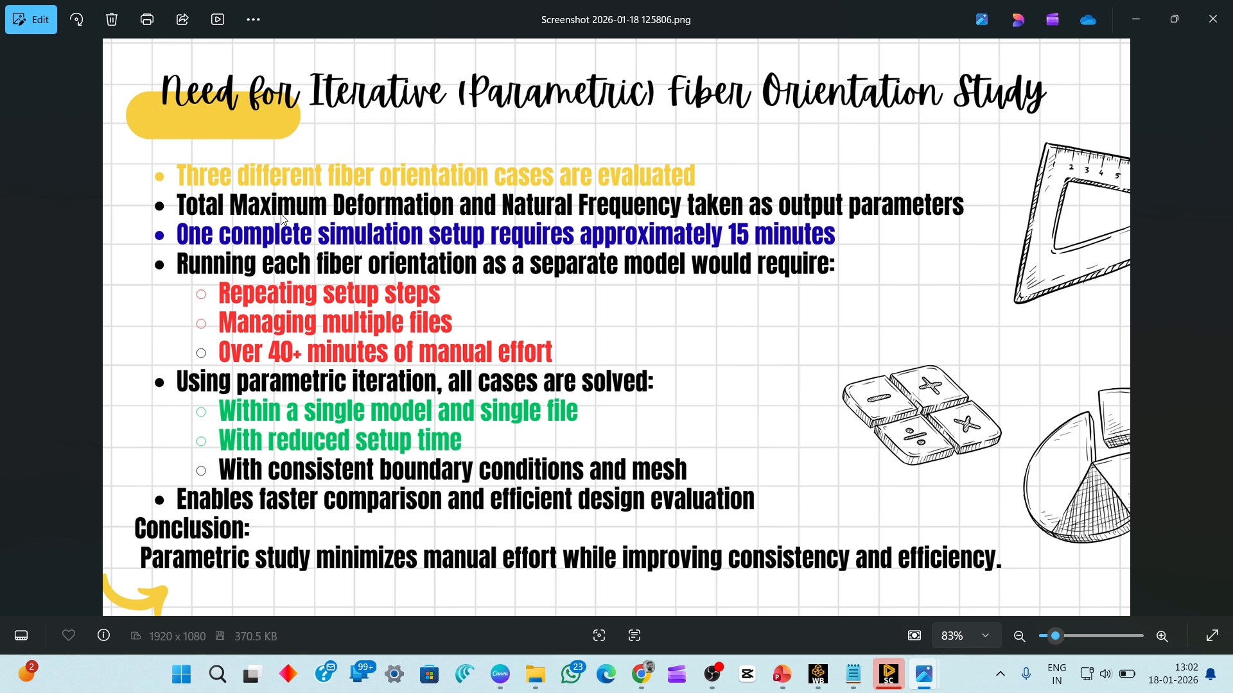
click(848, 672)
click(743, 473)
drag(19, 398, 1, 78)
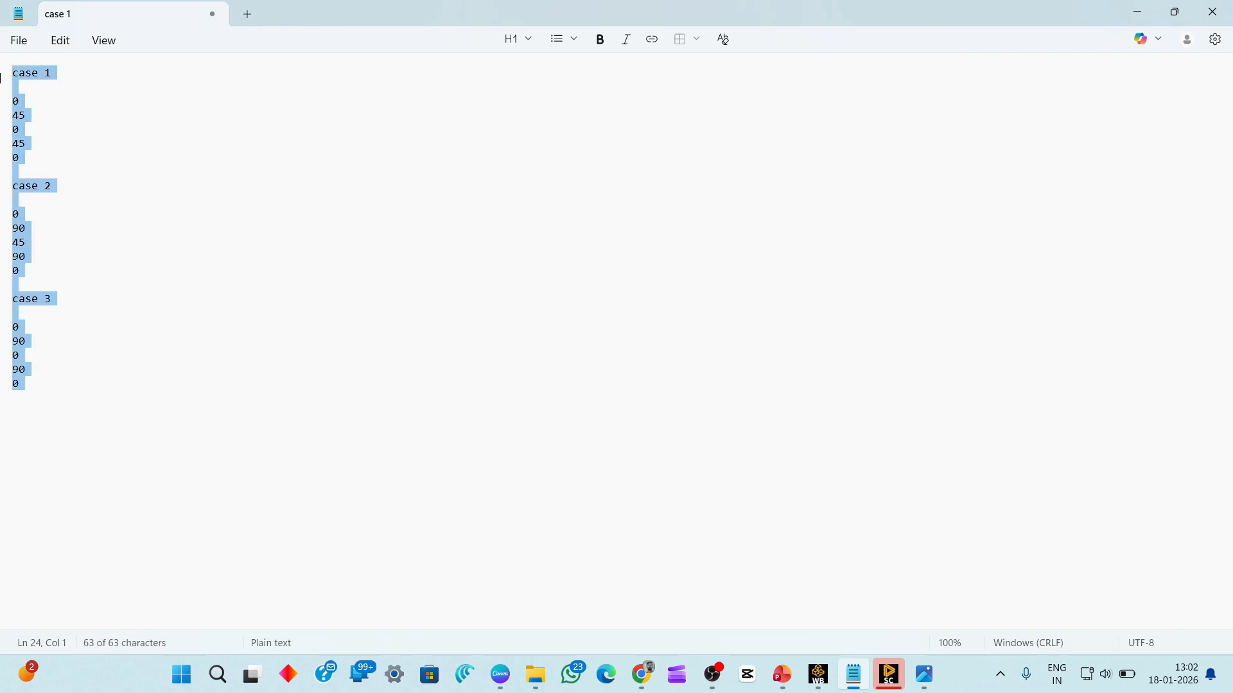
click(143, 204)
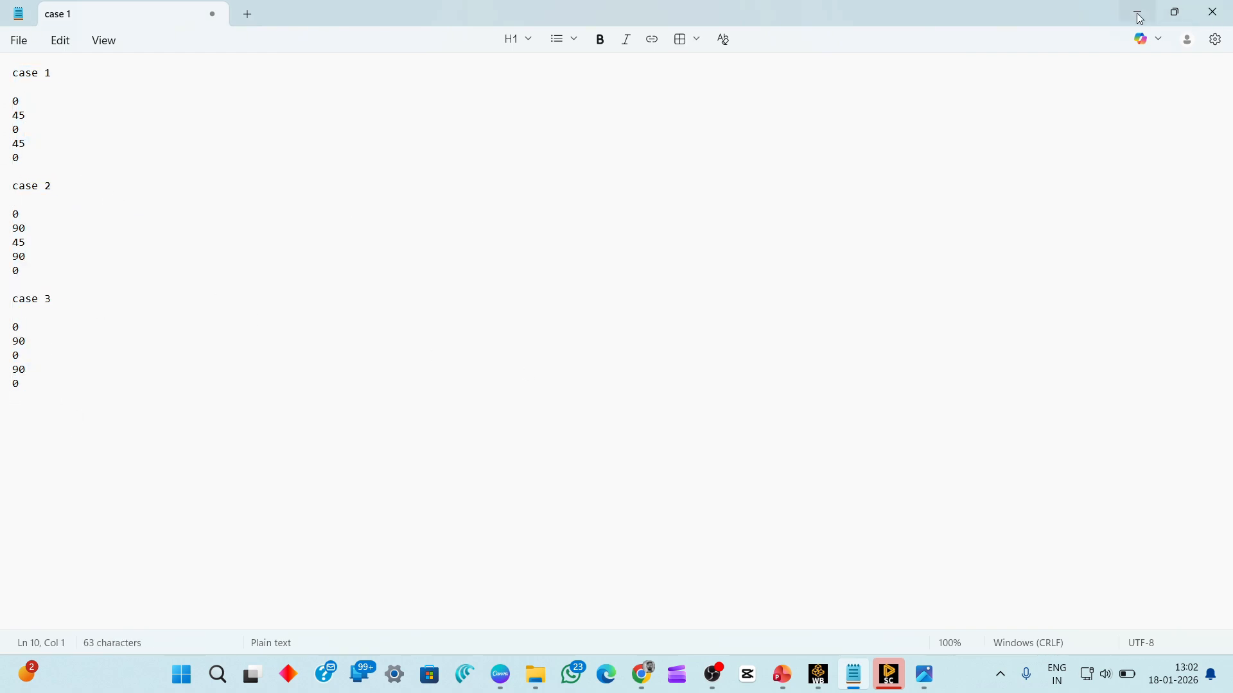
click(1140, 15)
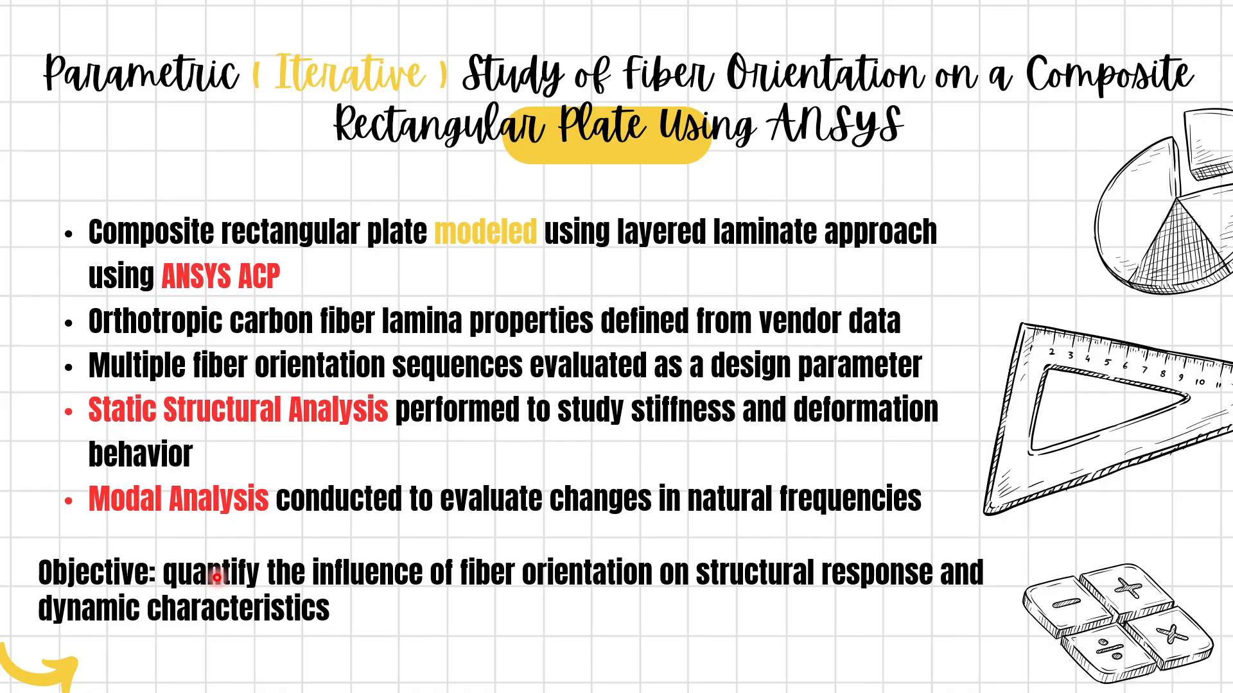
- Switch to Ansys Workbench and add a standalone ACP (Pre) component system to the empty project schematic
key(alt+Tab)
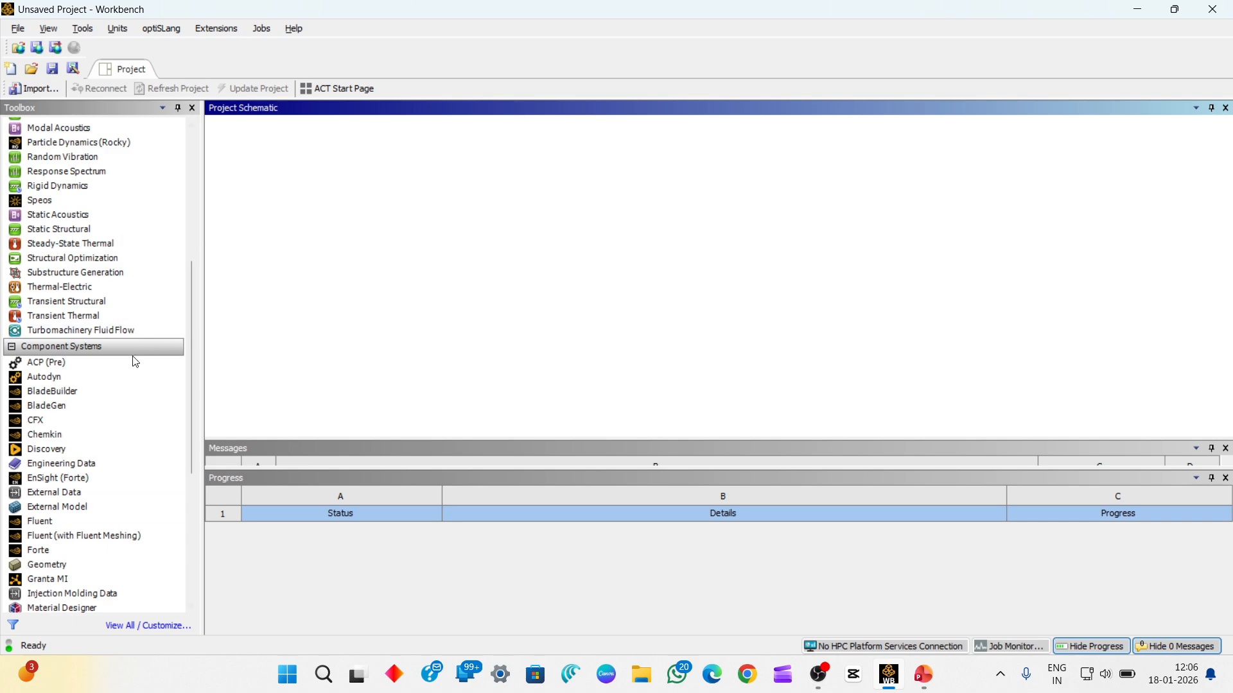
scroll(135, 360, up, 7)
scroll(133, 359, down, 12)
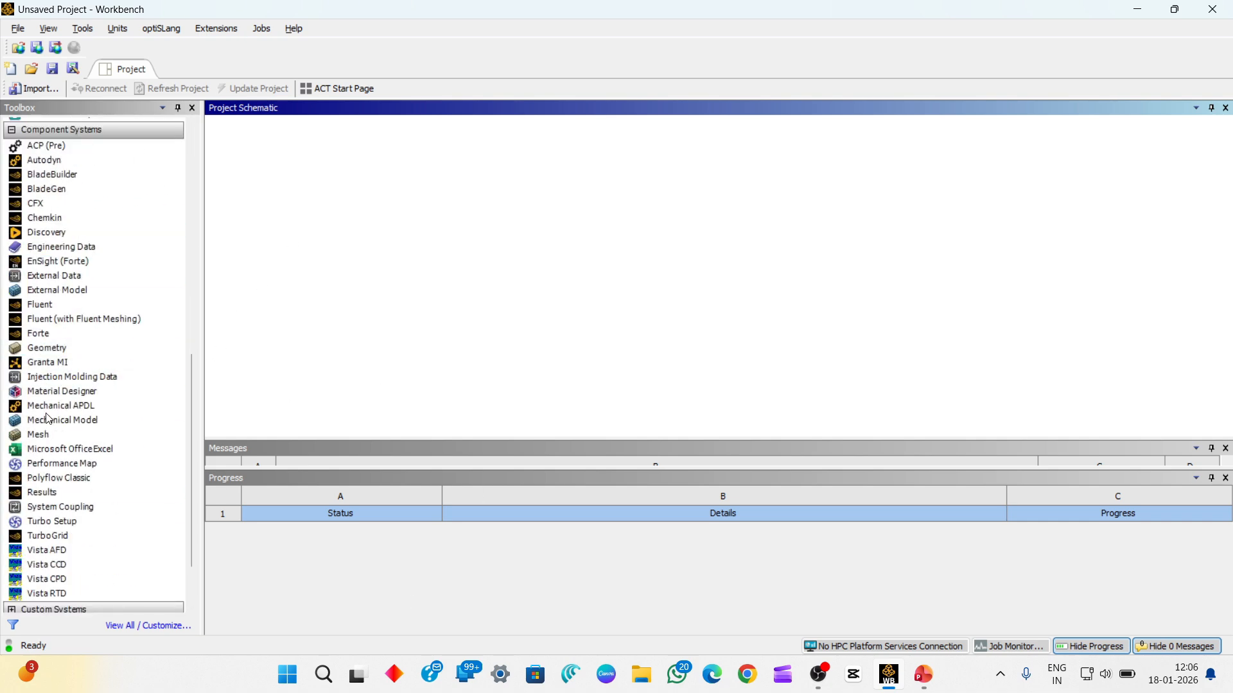
scroll(51, 449, up, 8)
scroll(39, 360, down, 5)
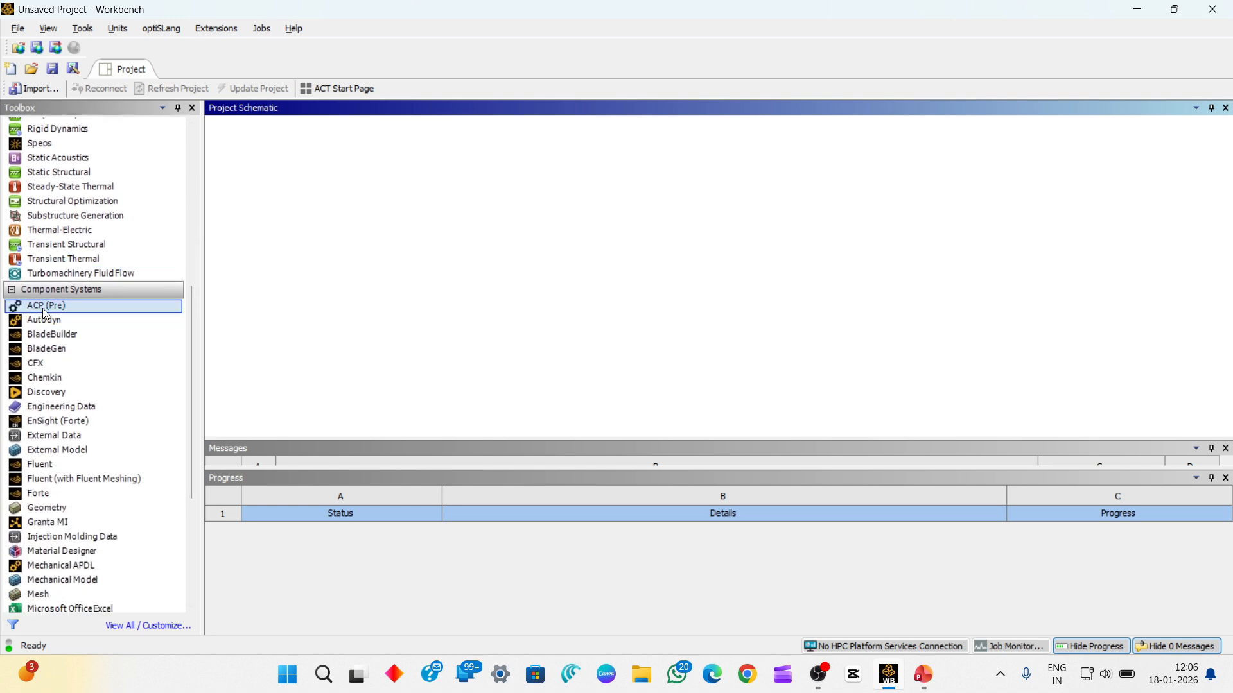
drag(42, 308, 257, 189)
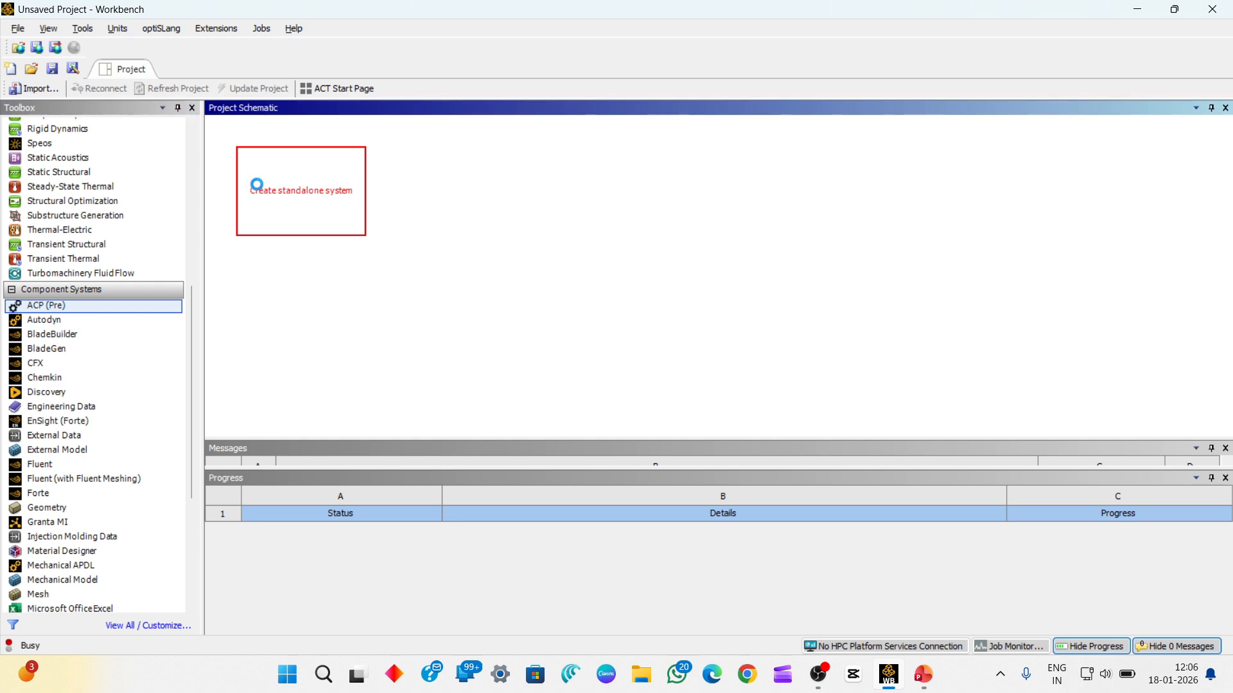
- Open the ACP (Pre) system's Engineering Data and delete the default Structural Steel material
double_click(323, 191)
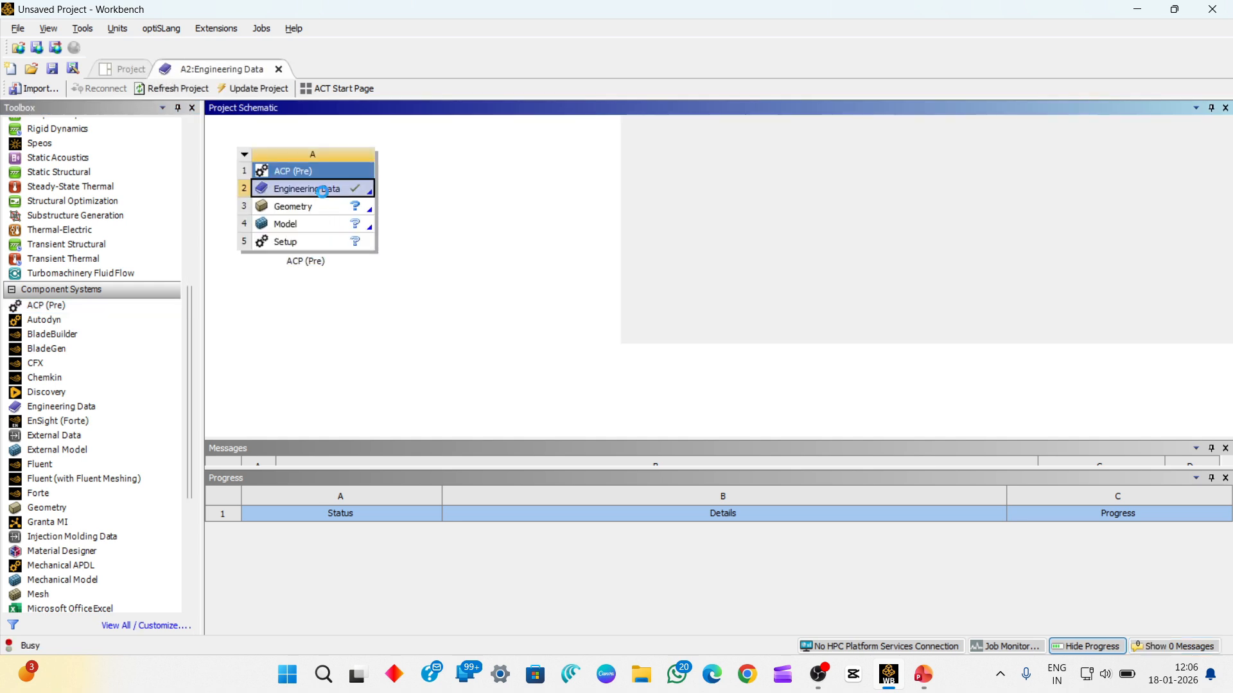
right_click(352, 201)
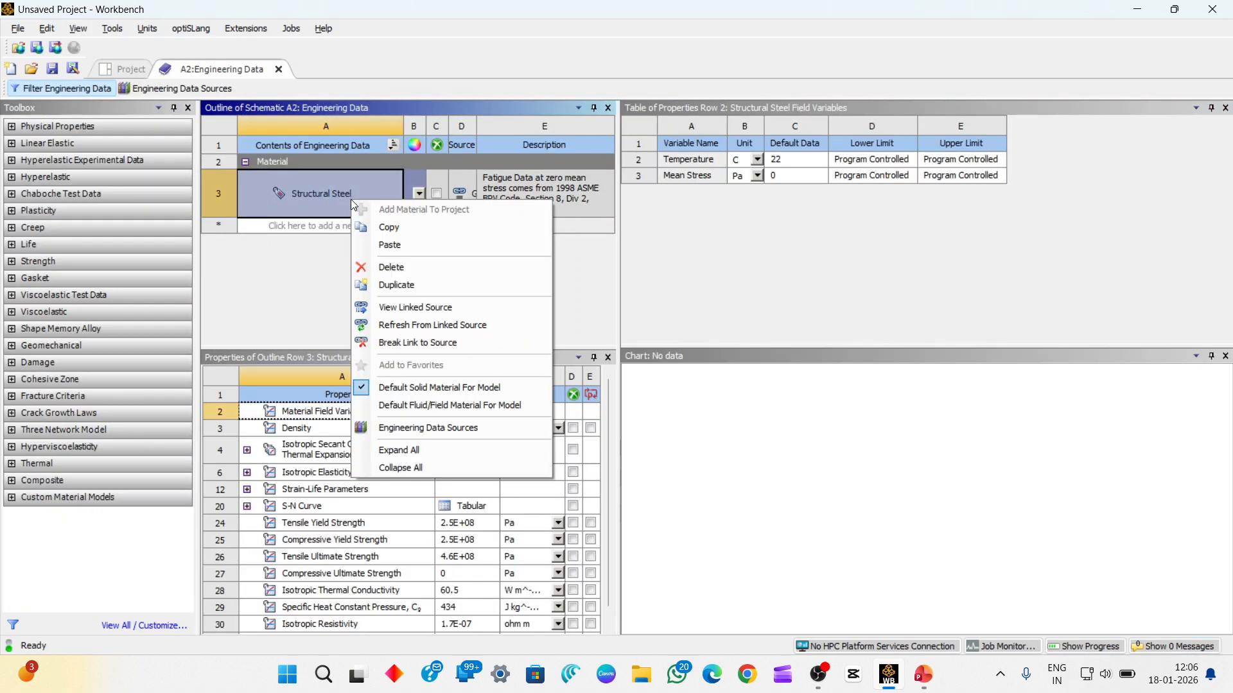
click(392, 268)
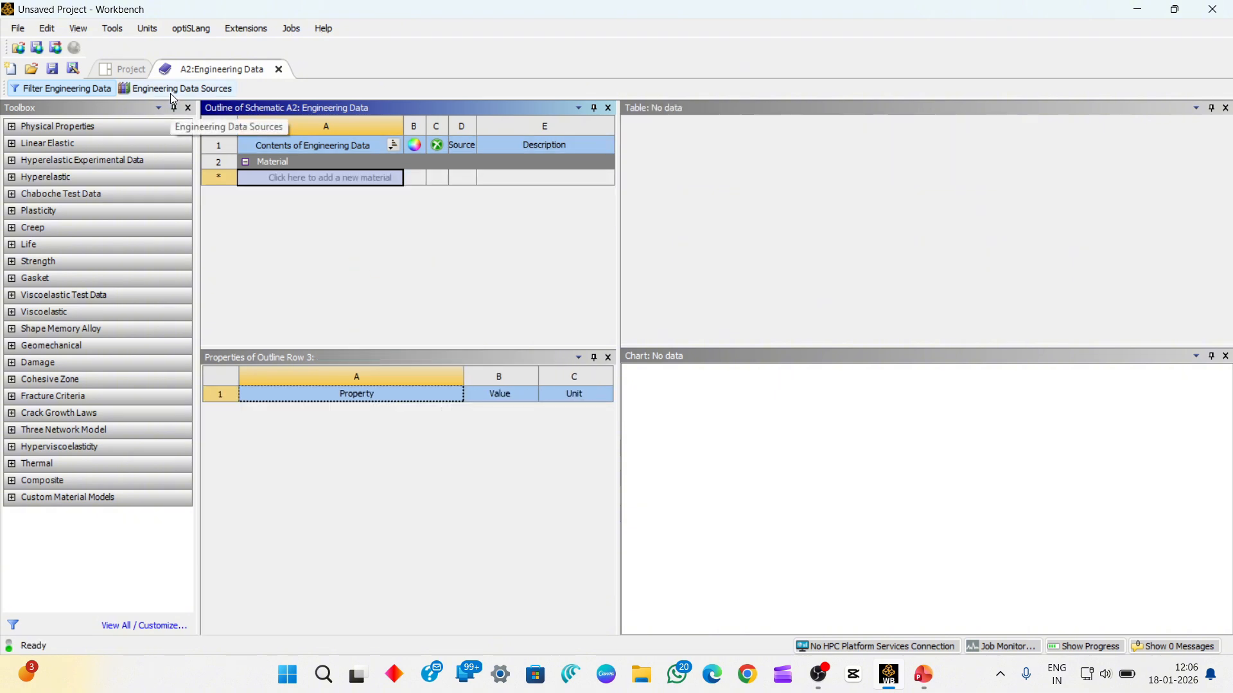
- Add Carbon Fiber (230 GPa) from the Composite Materials data source to the project's engineering data
click(172, 92)
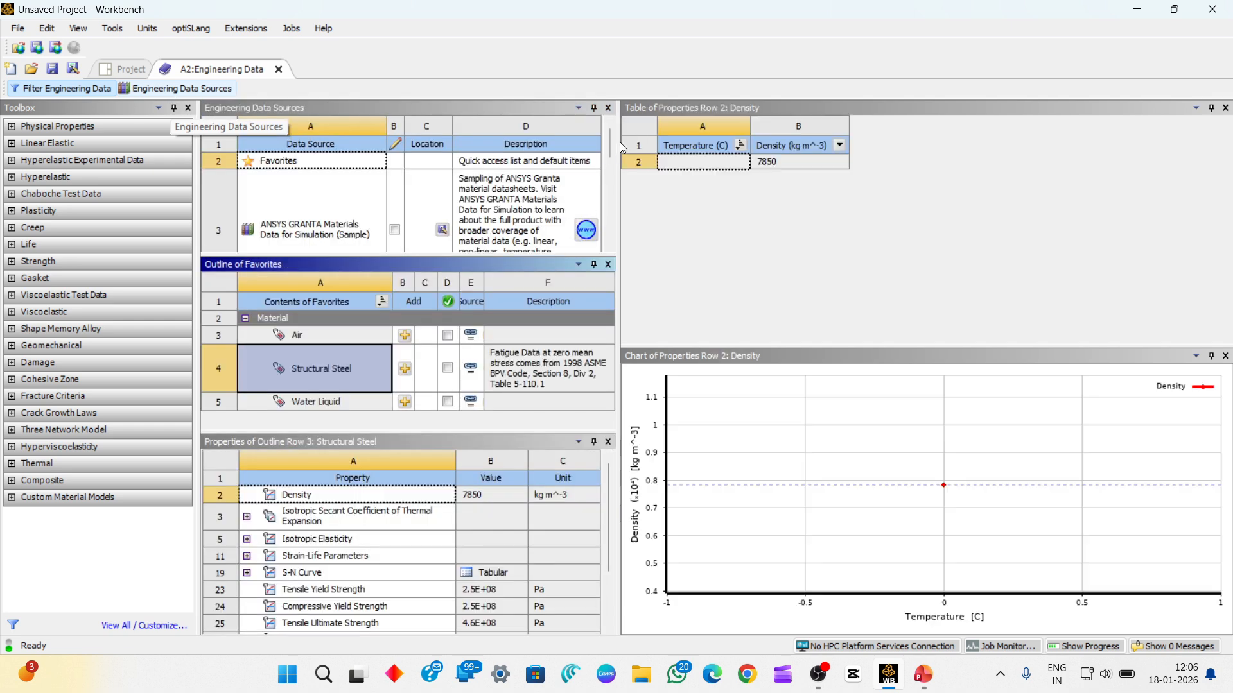
drag(618, 181, 997, 198)
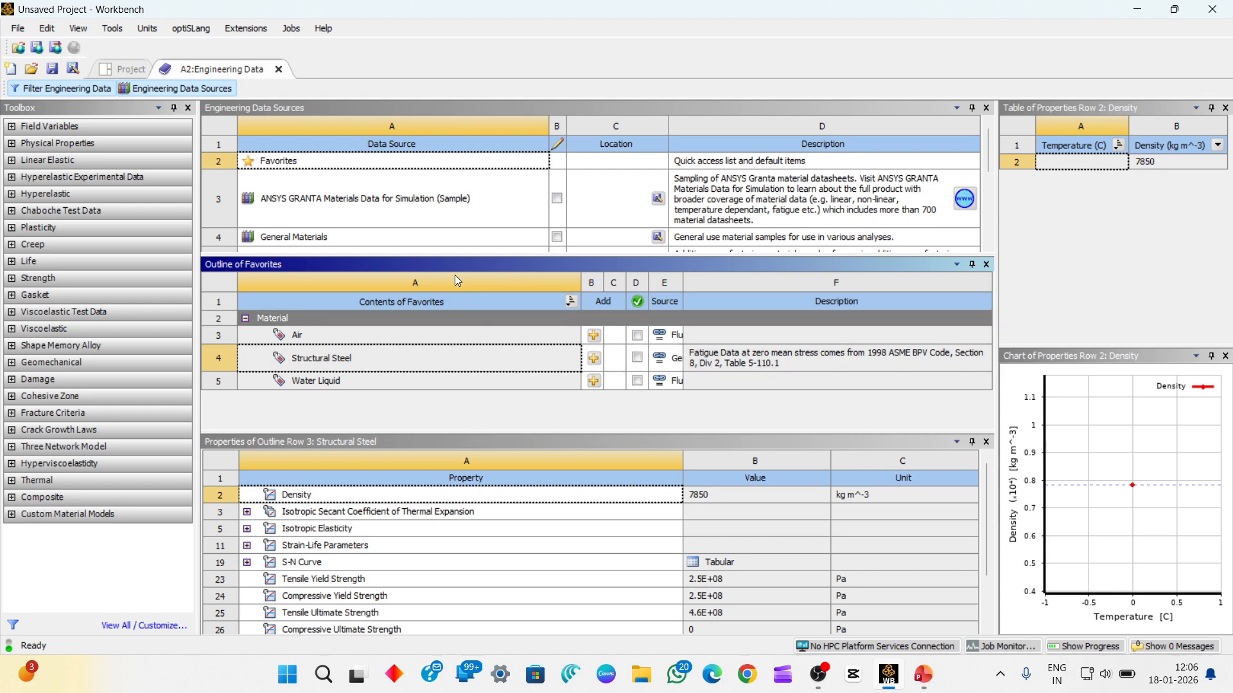
drag(460, 257, 459, 380)
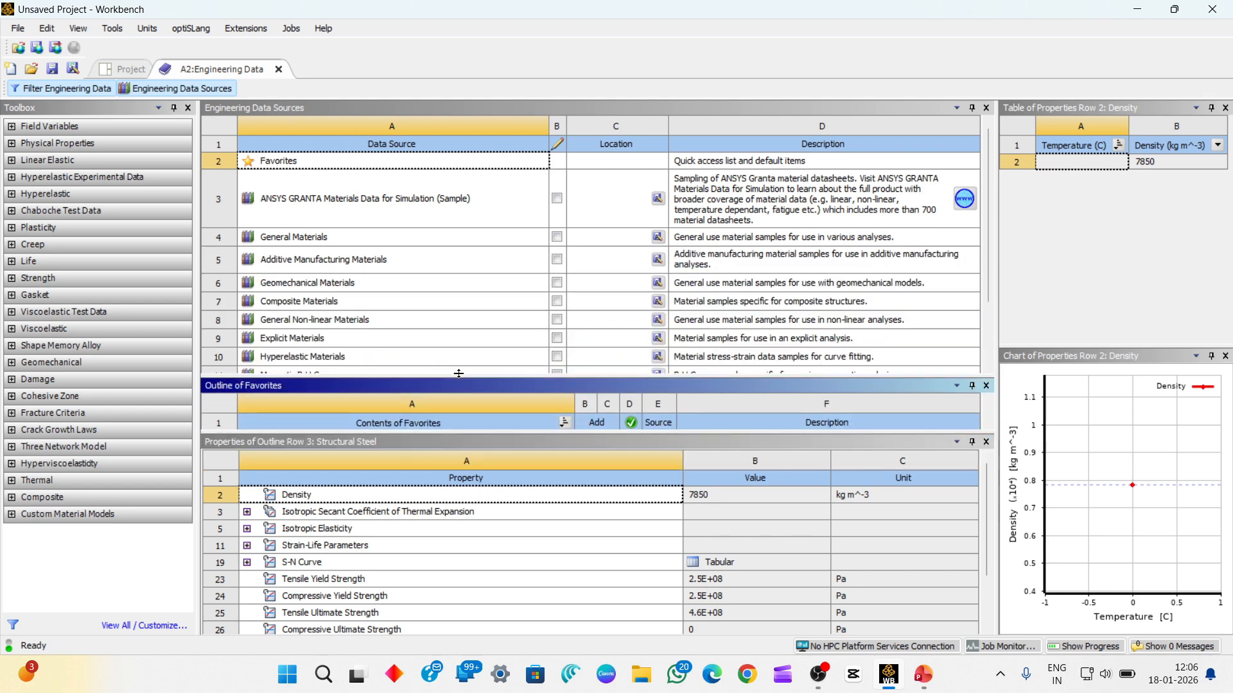
click(337, 307)
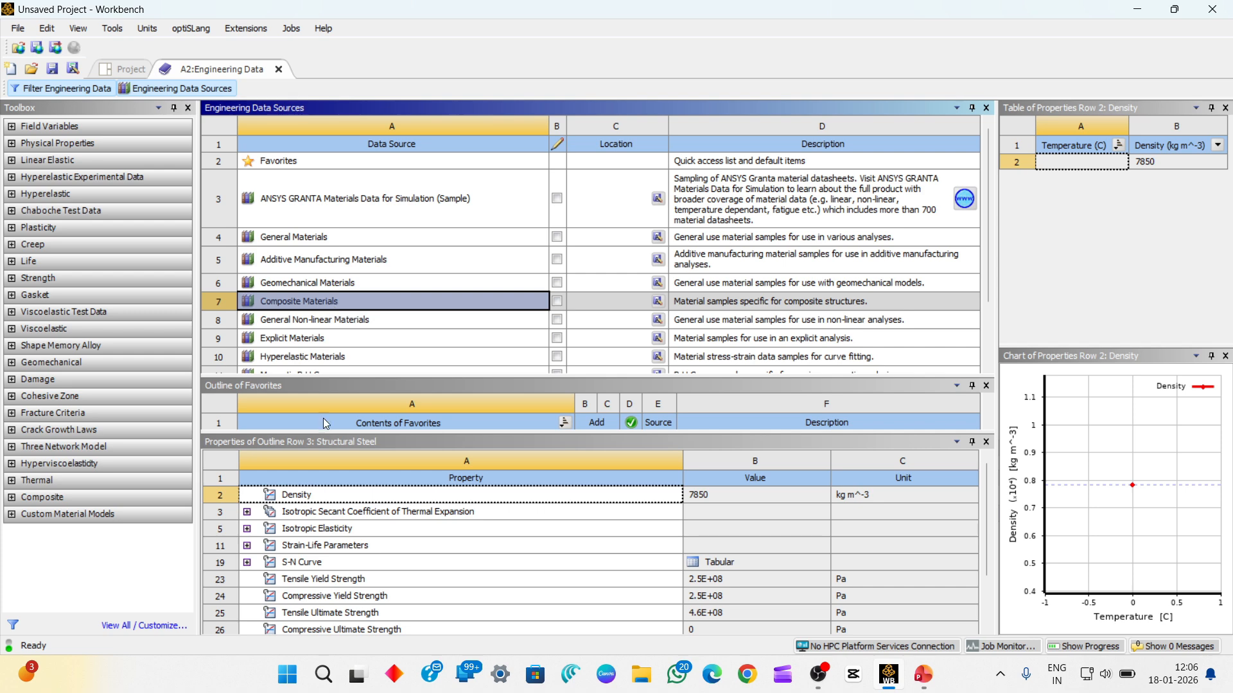
click(958, 442)
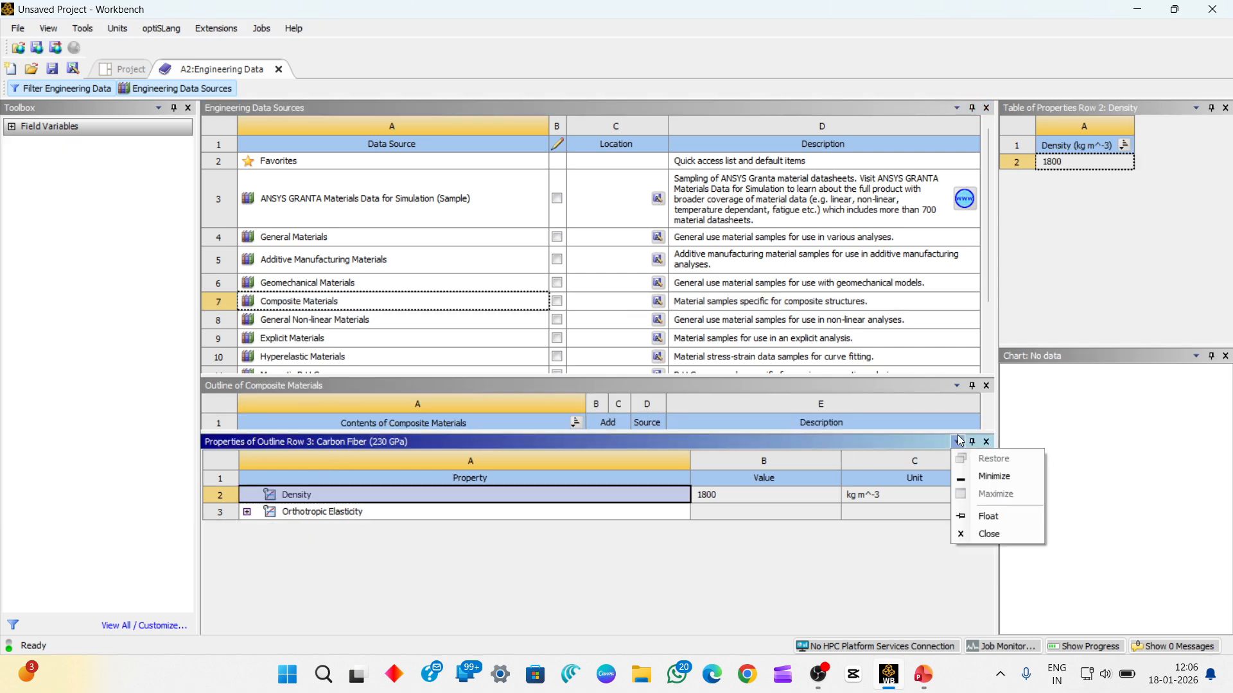
click(983, 477)
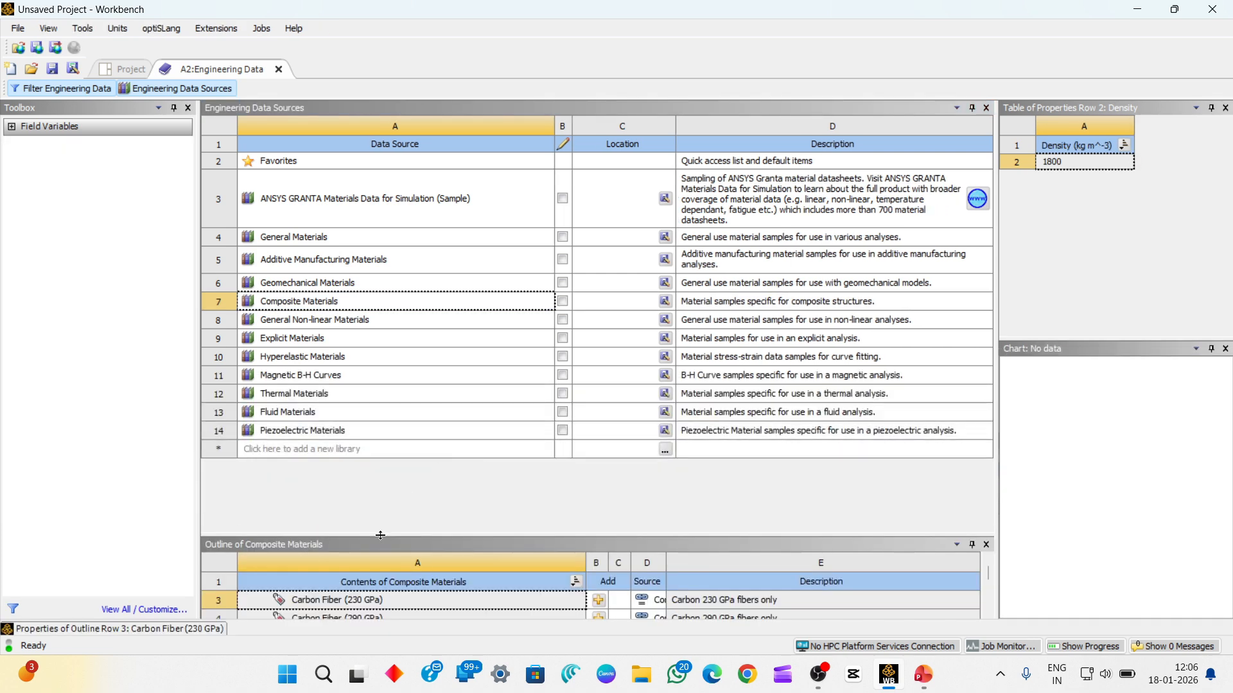
drag(379, 540, 393, 372)
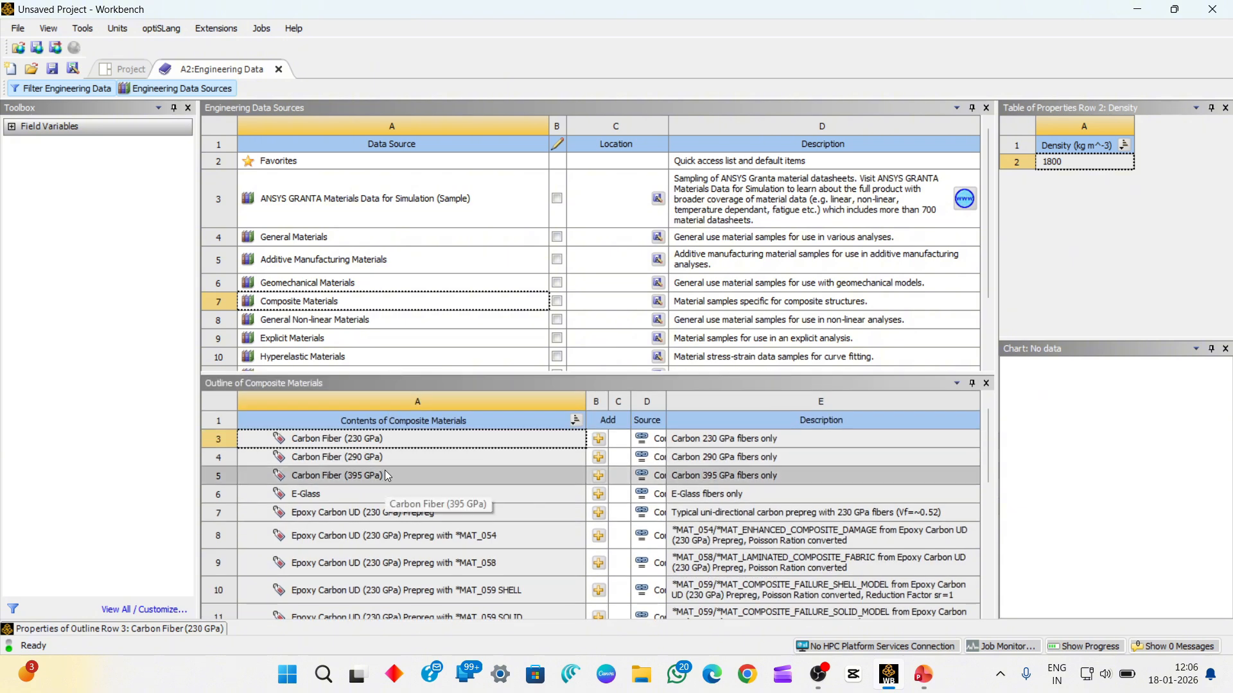
scroll(386, 475, down, 5)
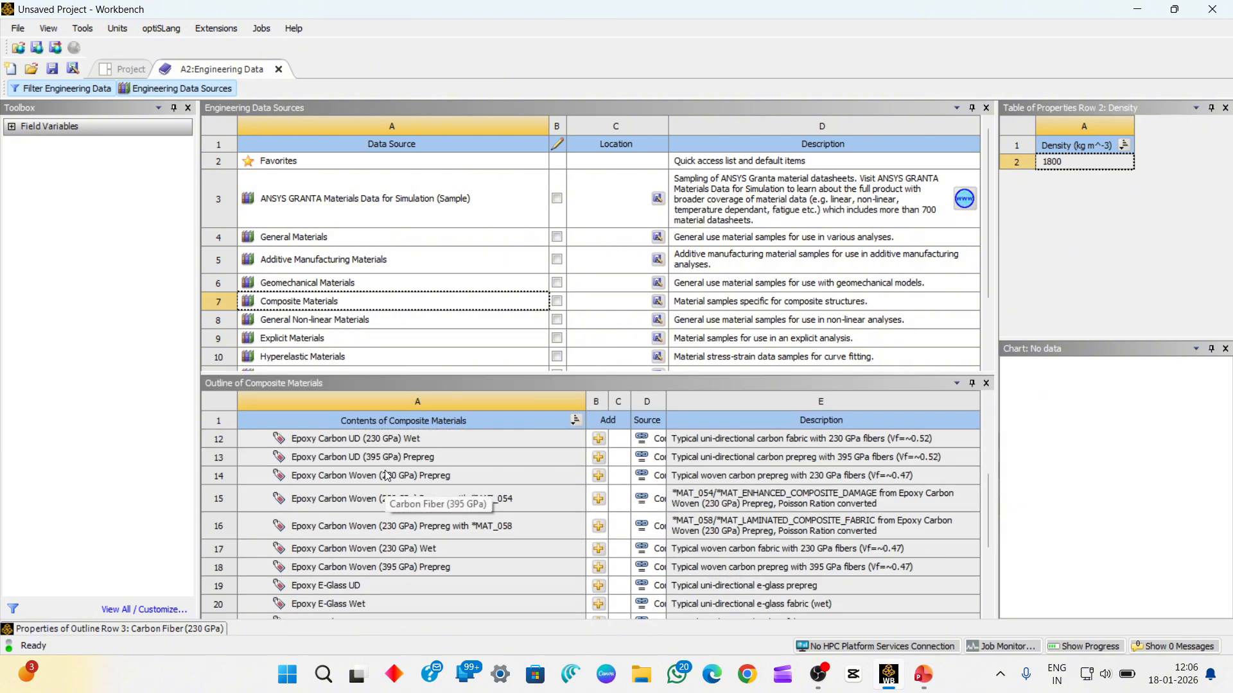
scroll(369, 546, up, 5)
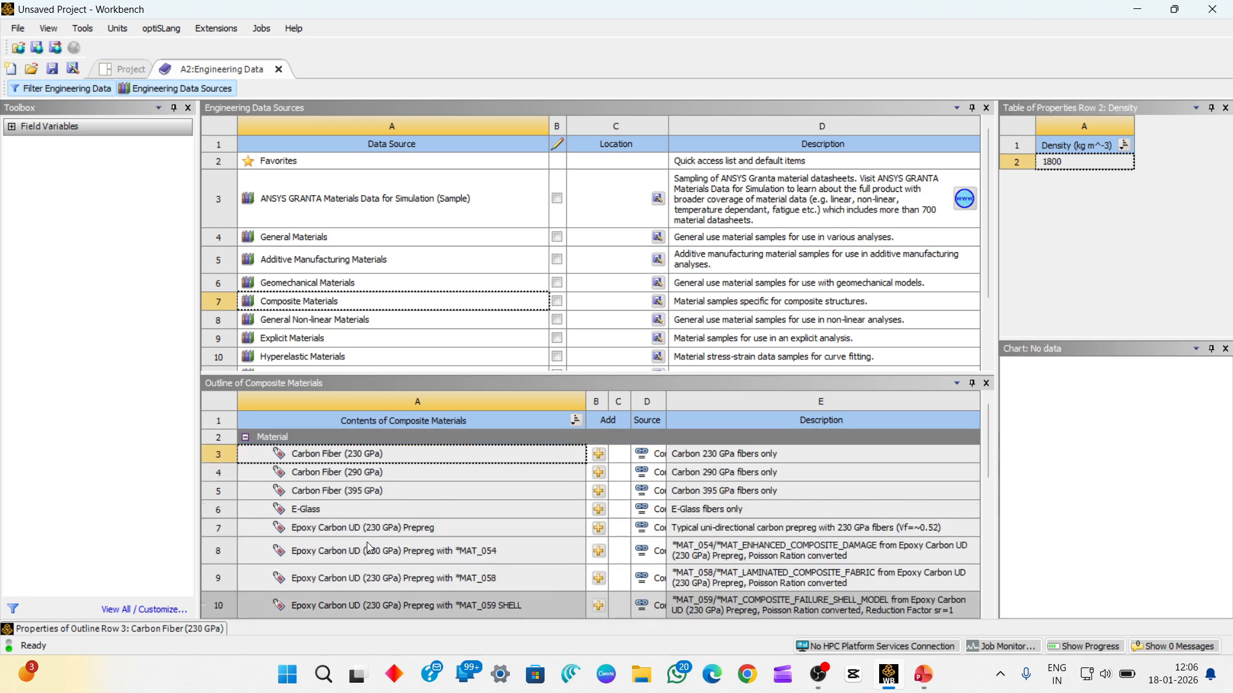
click(599, 458)
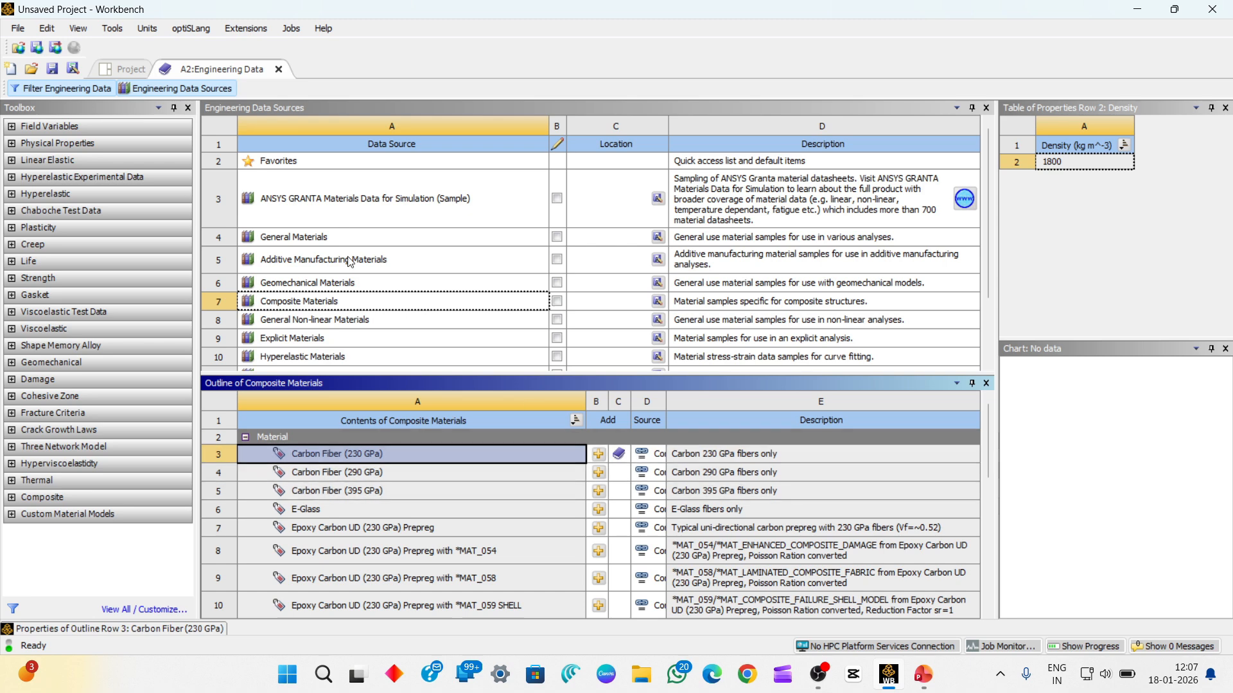
- Return to the project schematic and create a new SpaceClaim geometry for the ACP (Pre) system
click(118, 70)
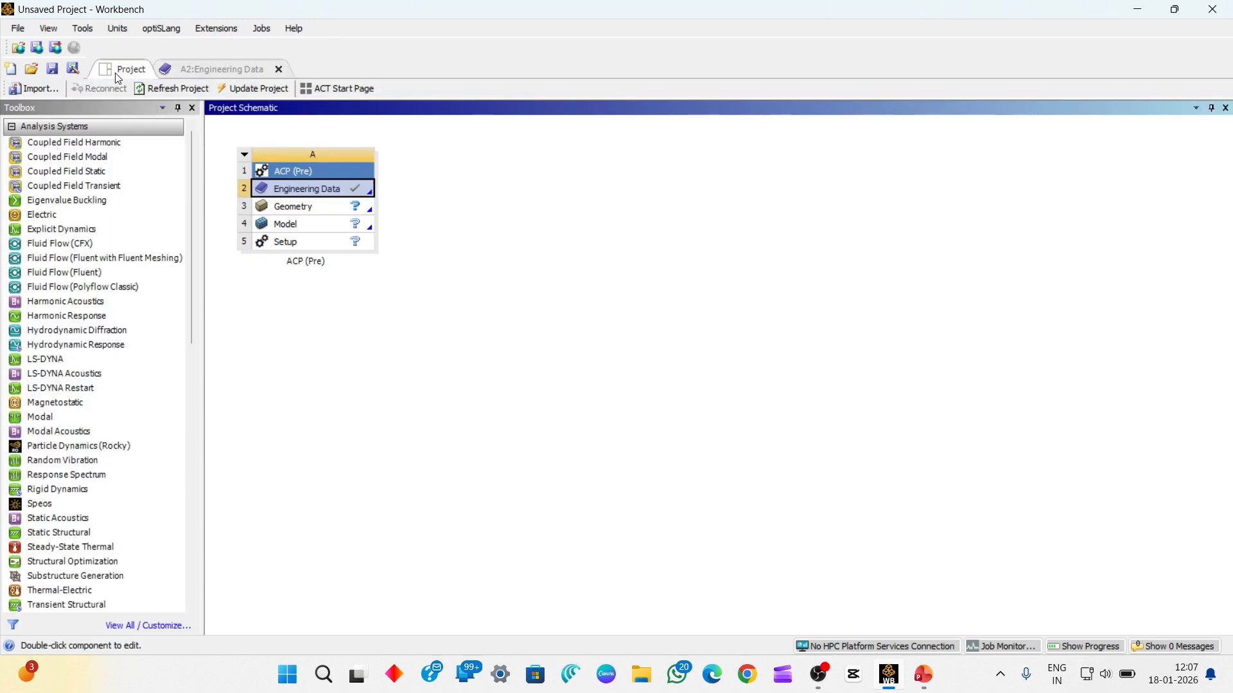
click(334, 211)
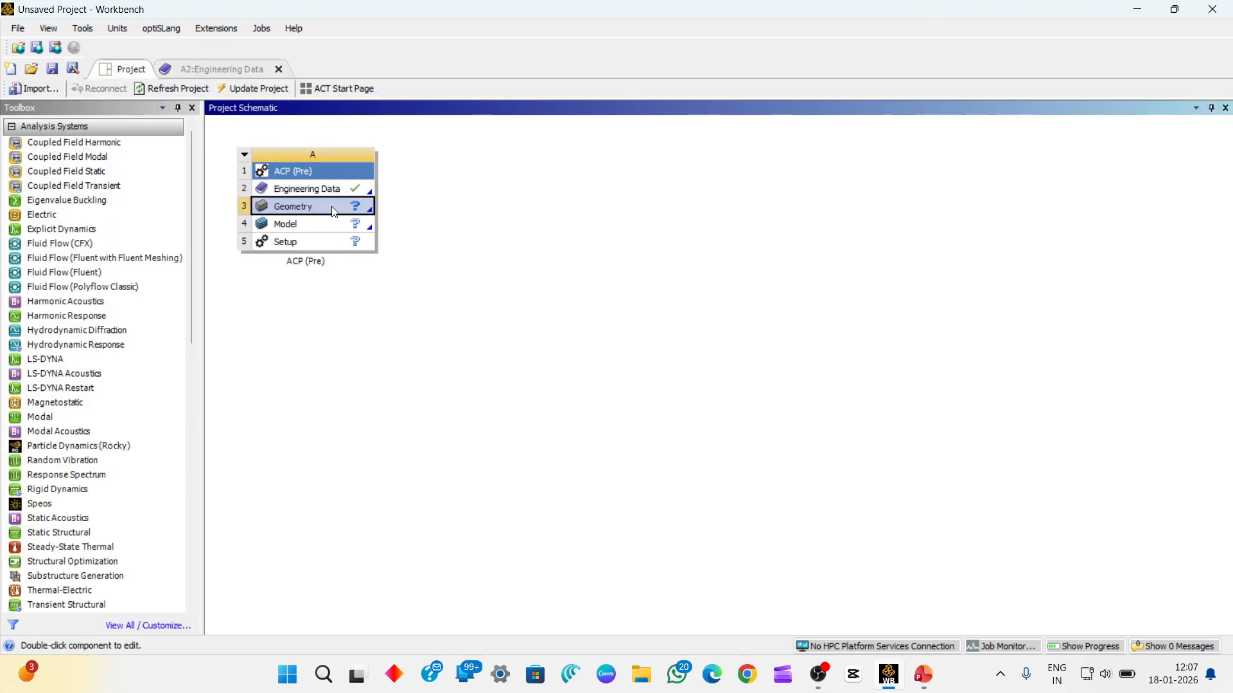
right_click(334, 211)
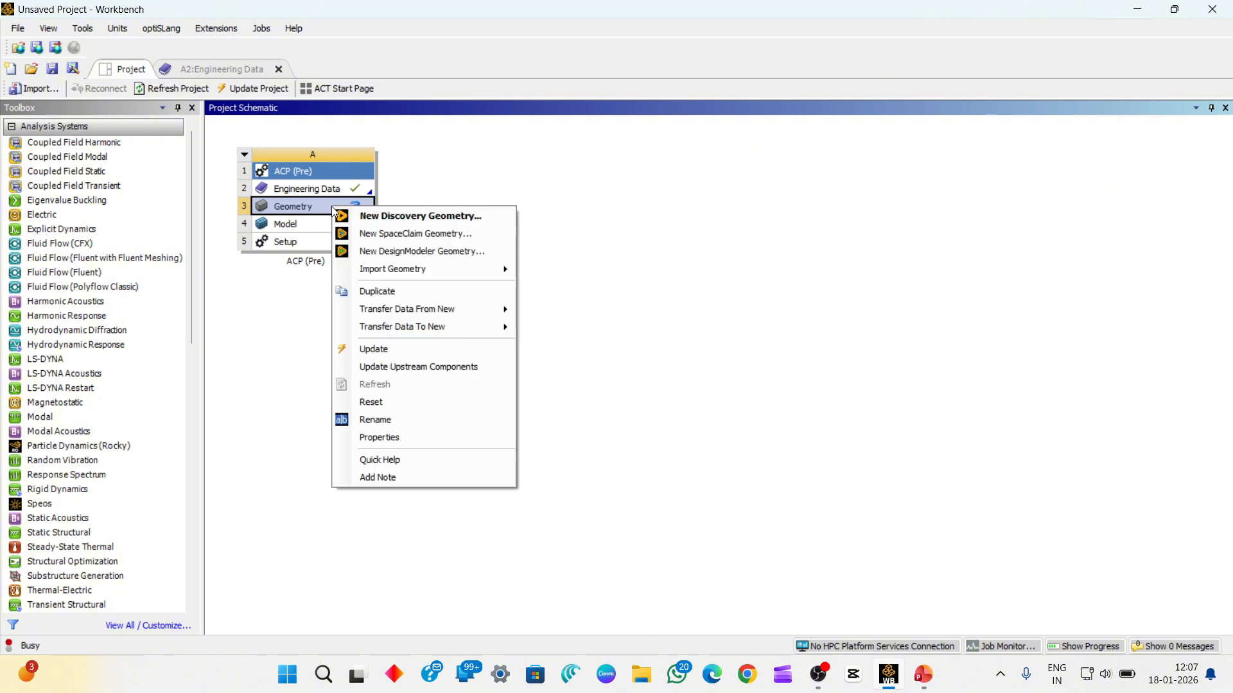
click(378, 233)
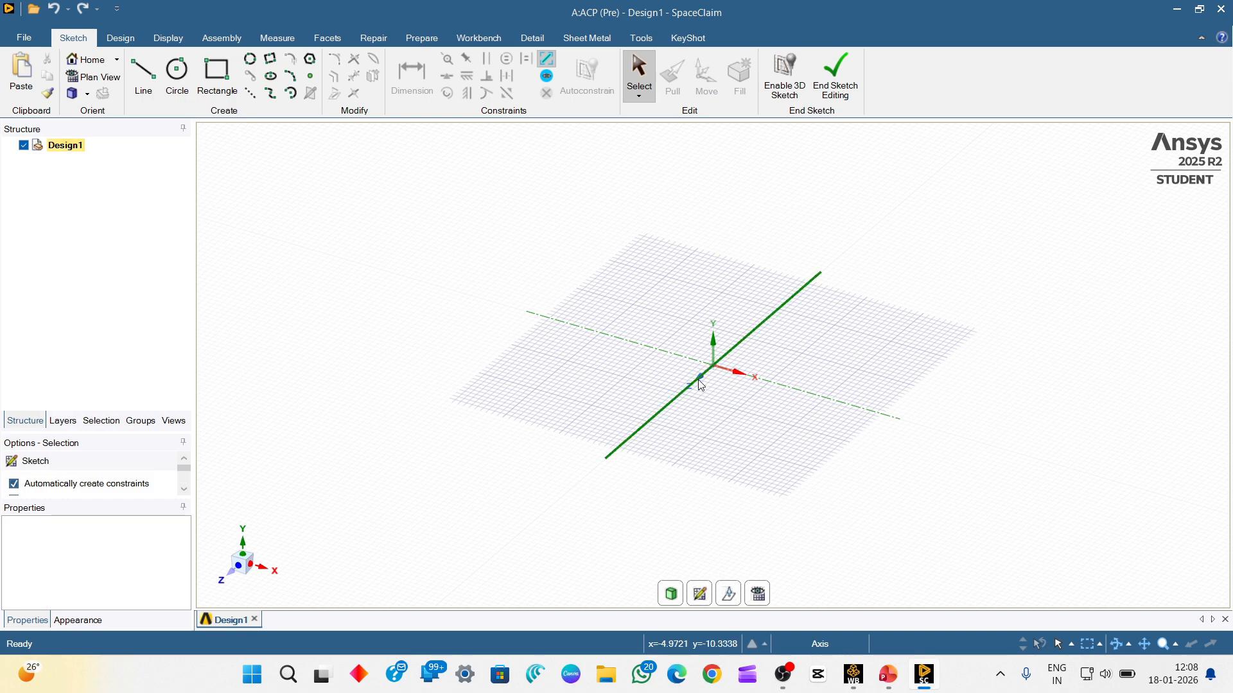
- Sketch a rectangle defined from its center at the origin, 50 mm along the Z axis and 20 mm along the X axis
scroll(700, 384, down, 3)
scroll(699, 380, up, 3)
scroll(694, 361, down, 2)
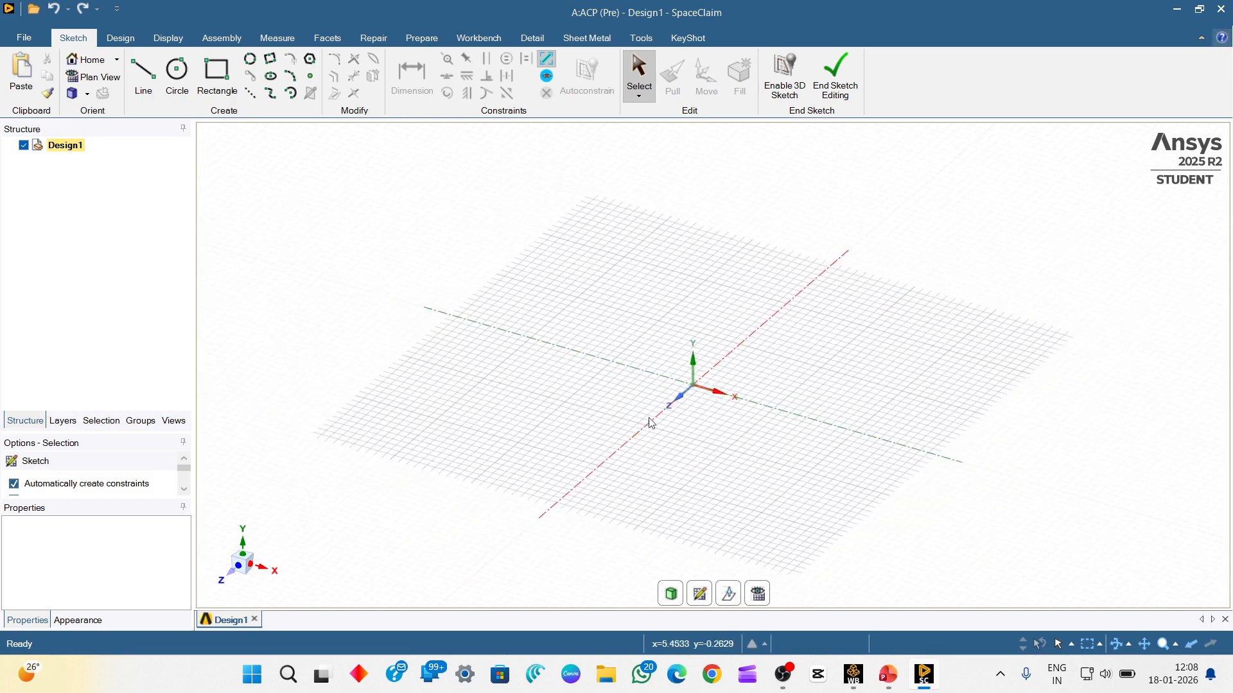
click(217, 76)
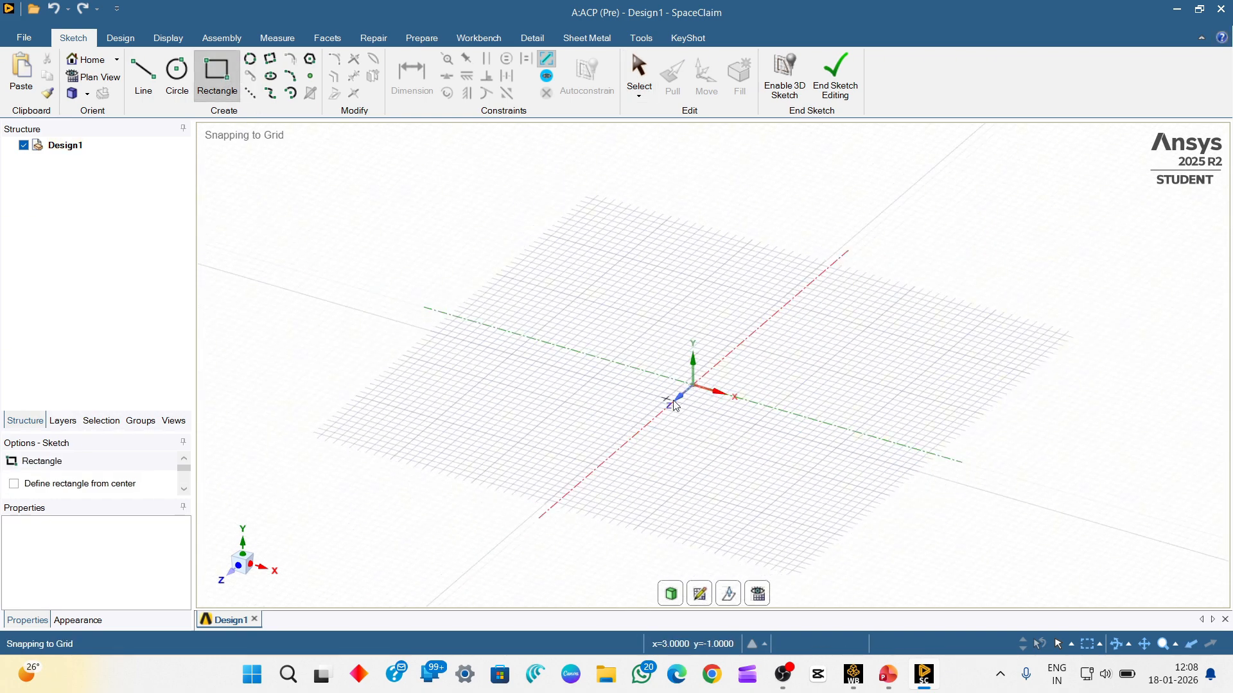
click(17, 486)
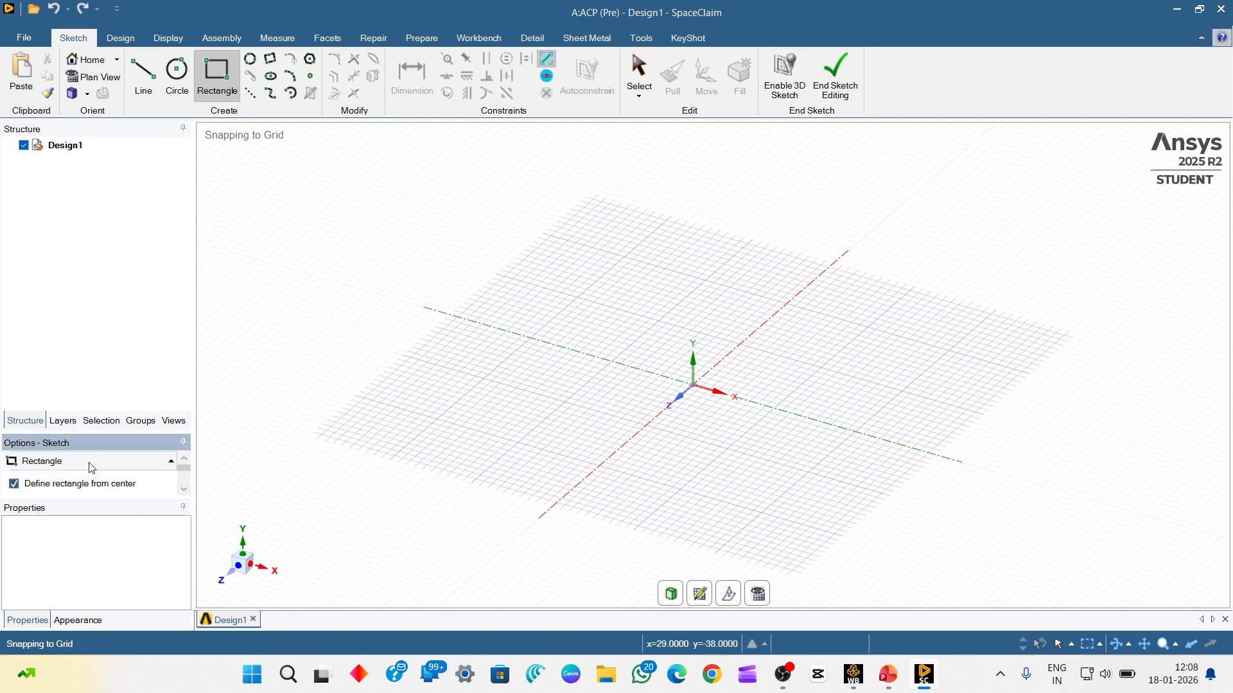
click(694, 385)
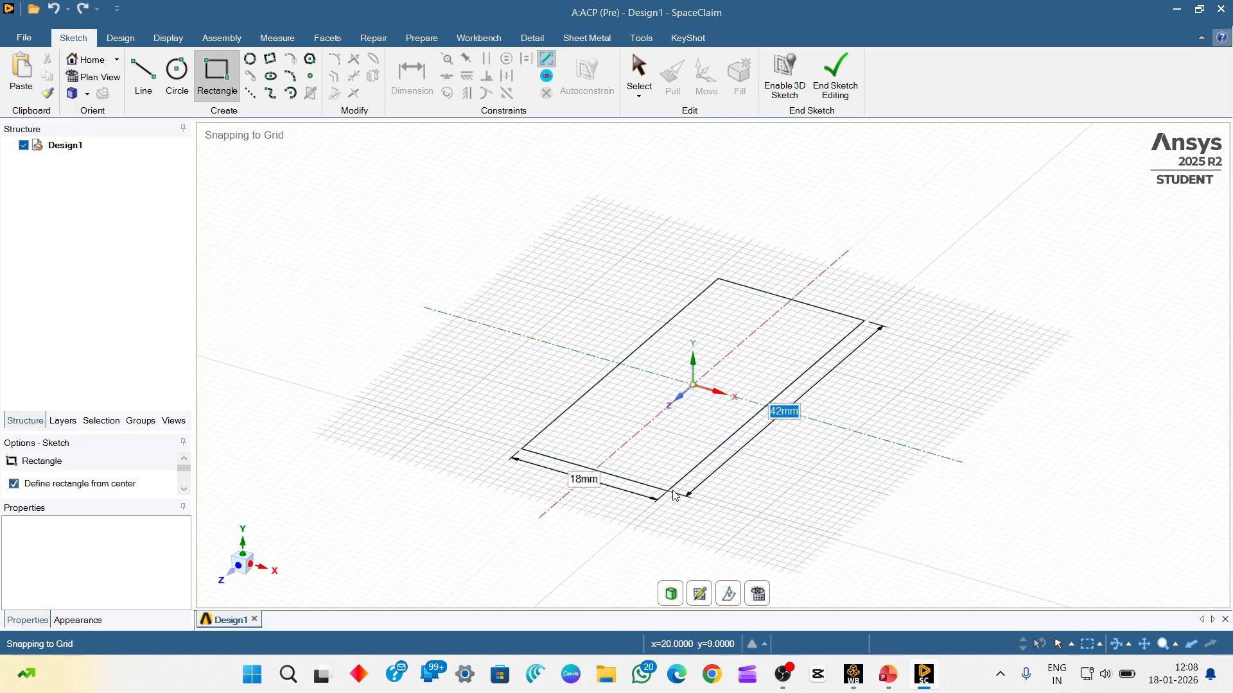
text(50)
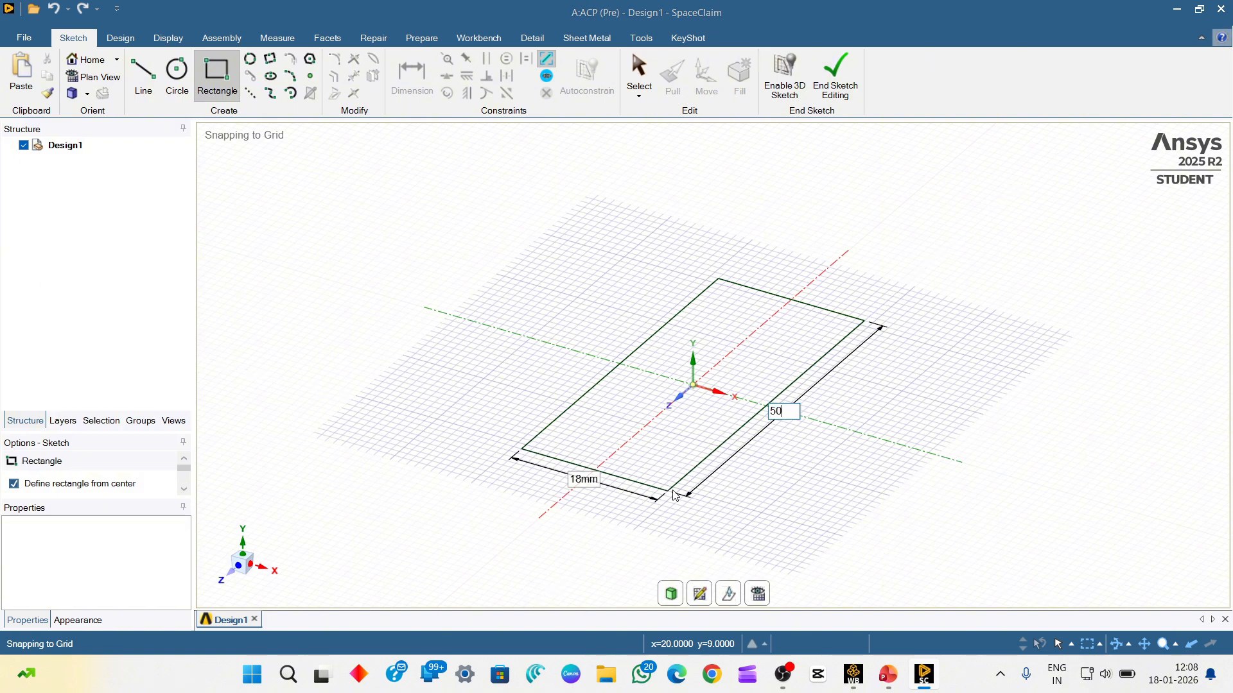
key(Tab)
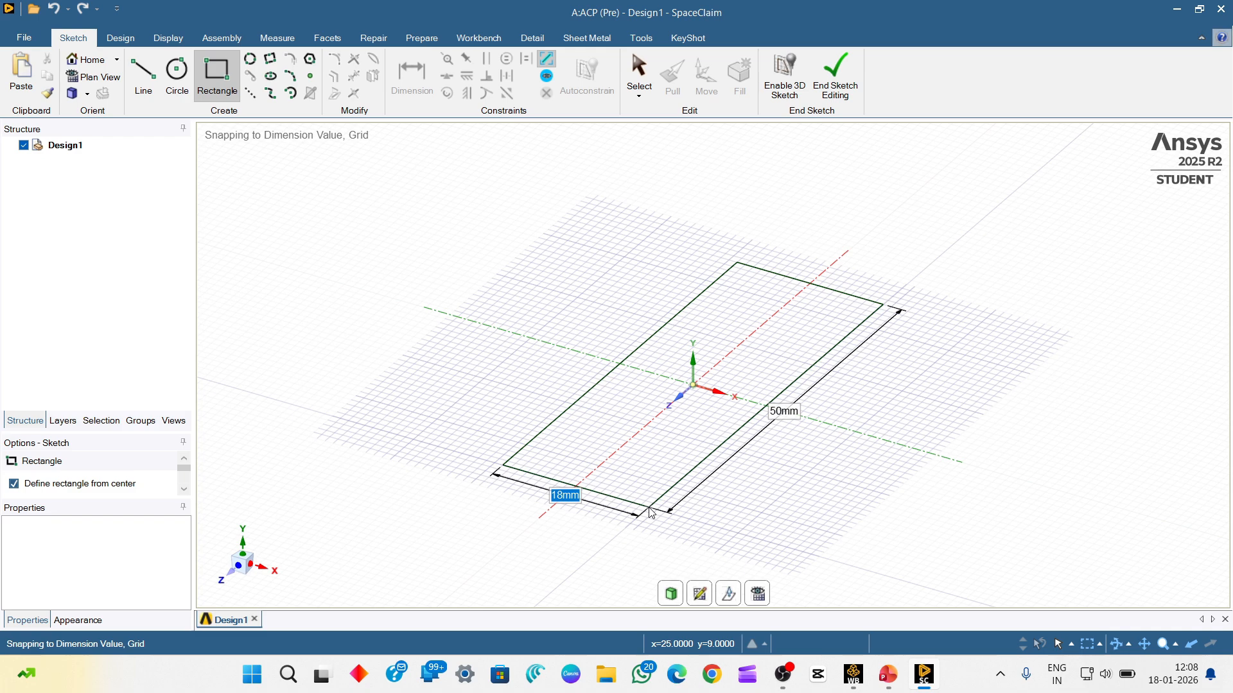
text(20)
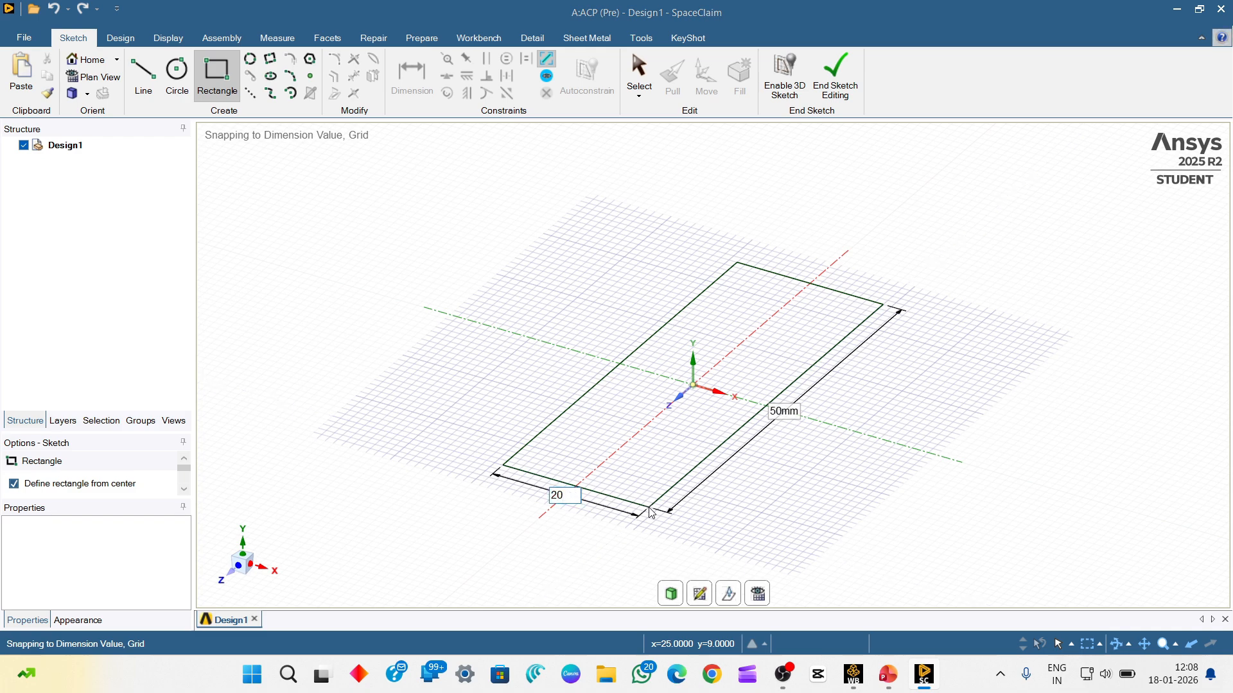
key(Return)
click(651, 512)
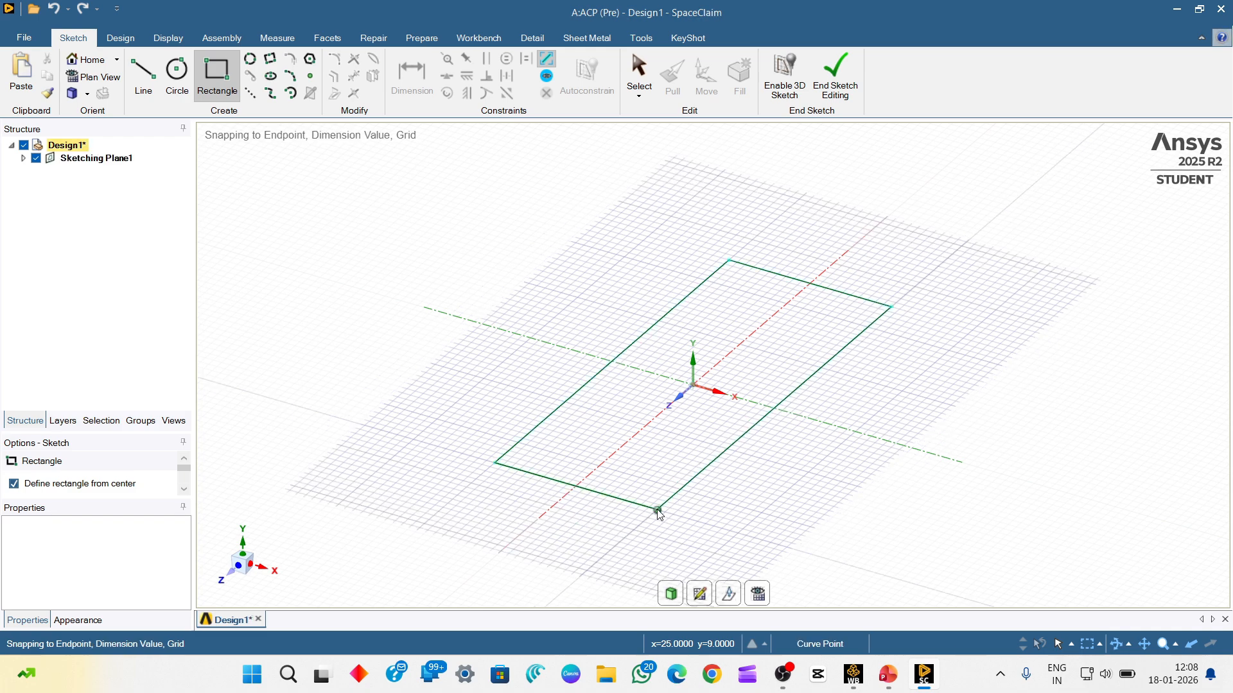
- End sketch editing to turn the rectangle into a surface, and select its face
click(829, 97)
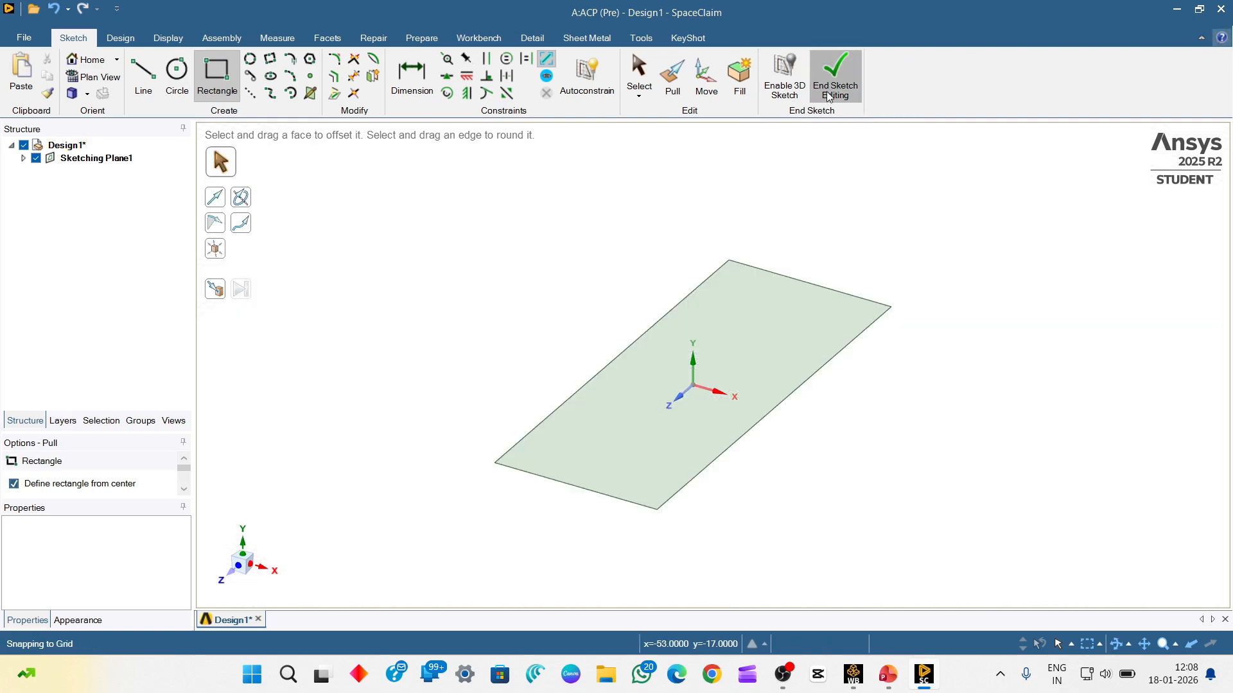
mouse_move(795, 407)
middle_down()
mouse_move(850, 298)
mouse_move(825, 408)
middle_up()
click(689, 388)
key(h)
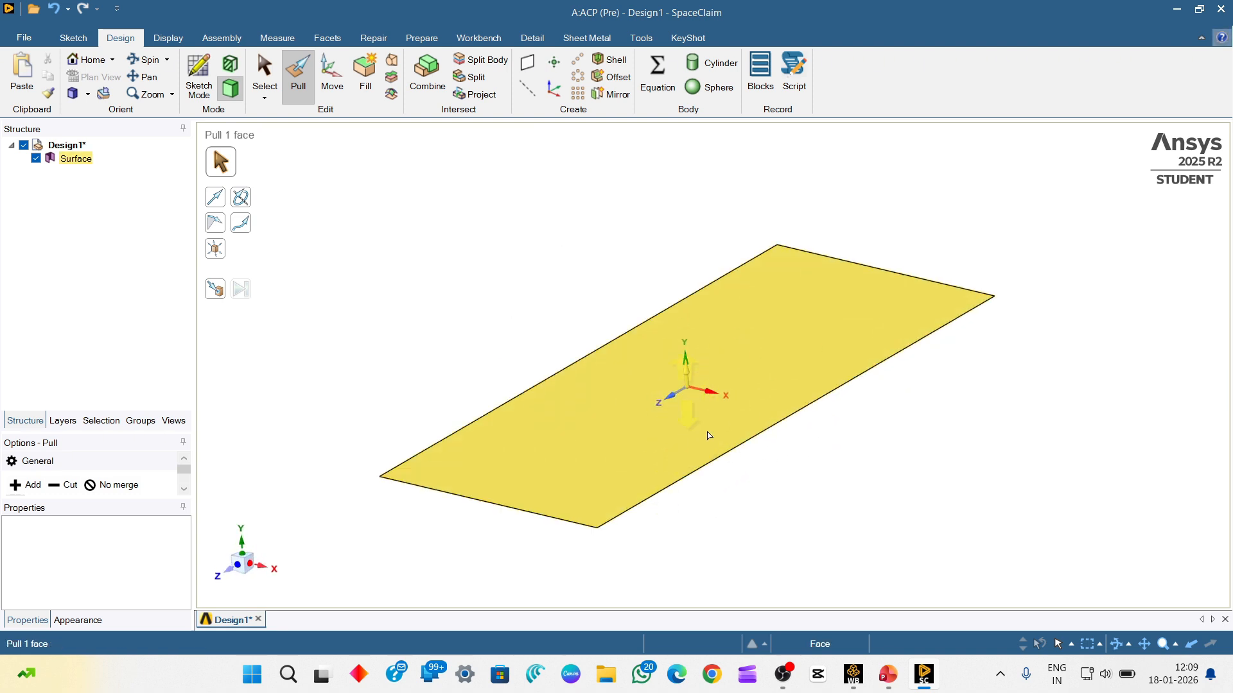
- Try pulling the rectangular surface upward into a solid, and undo the pull
click(467, 274)
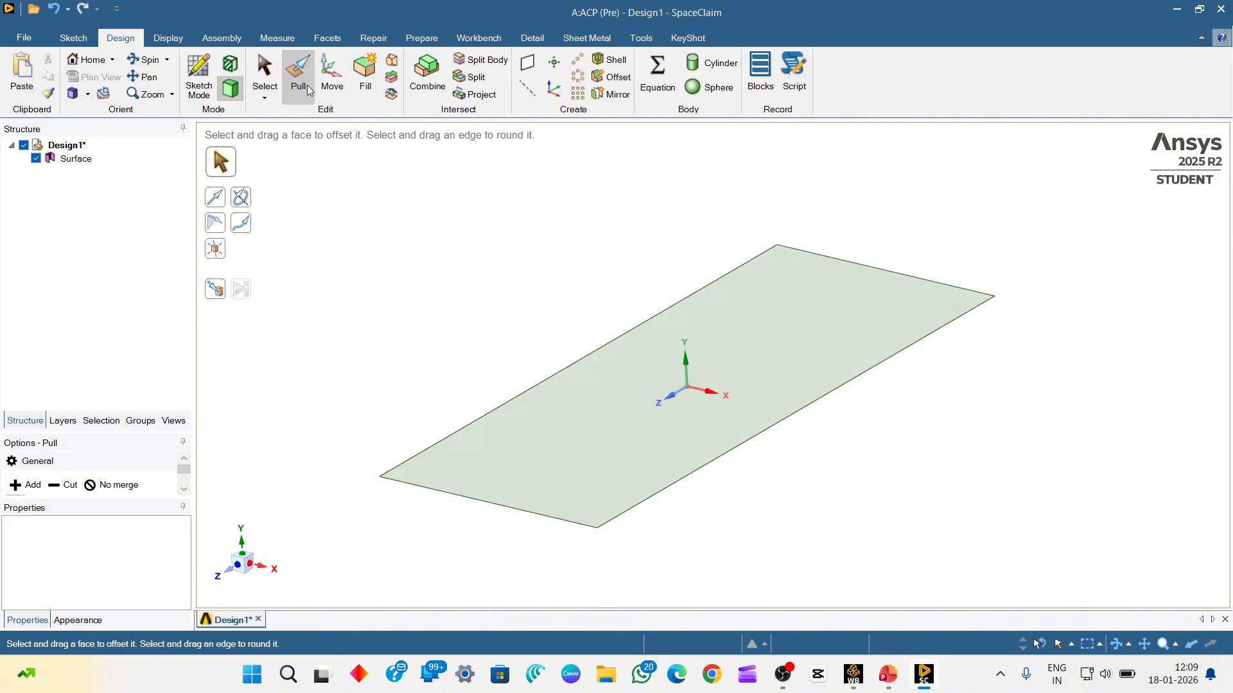
click(645, 316)
drag(775, 287, 774, 257)
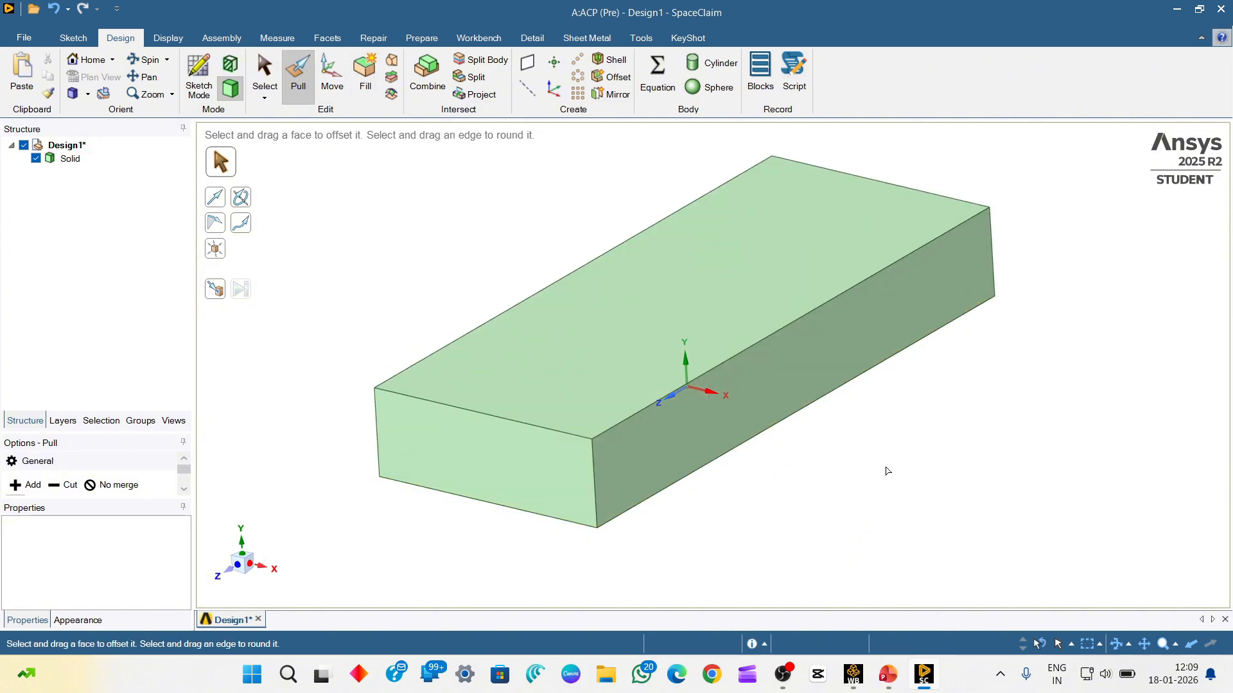
key(ctrl+z)
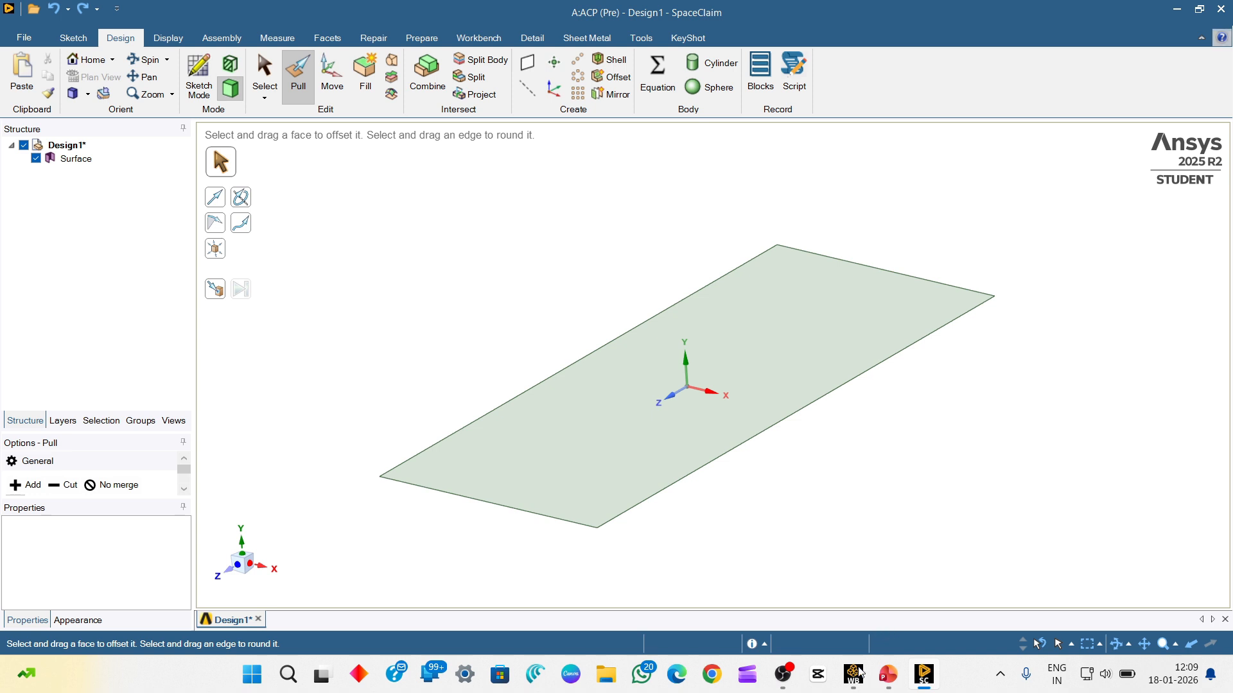
- Switch to Ansys Workbench, open the ACP (Pre) system's Model in Mechanical, and allow its network access
mouse_move(860, 673)
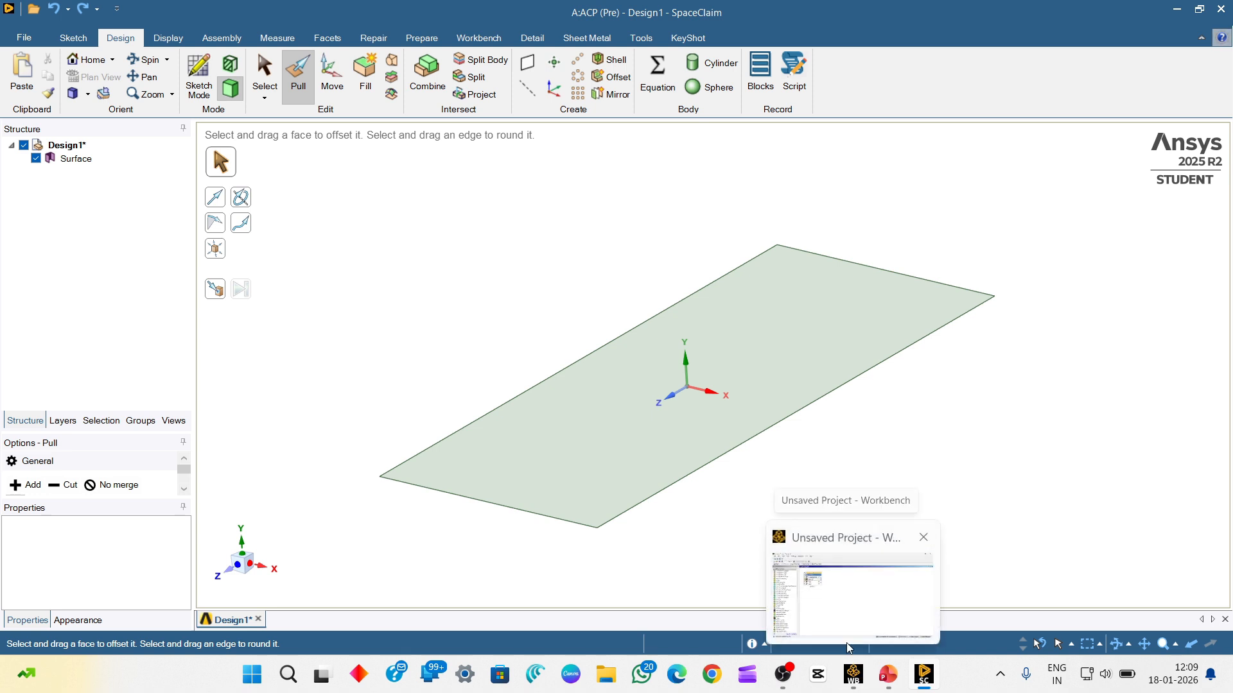
click(825, 619)
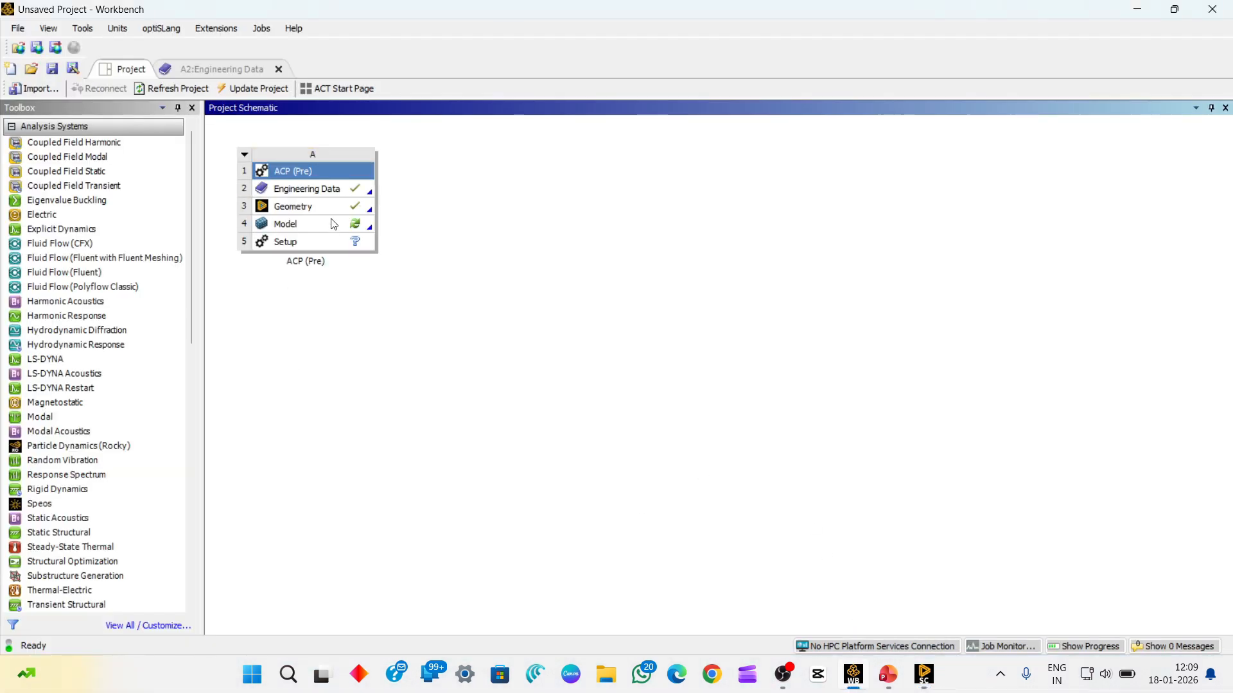
double_click(334, 224)
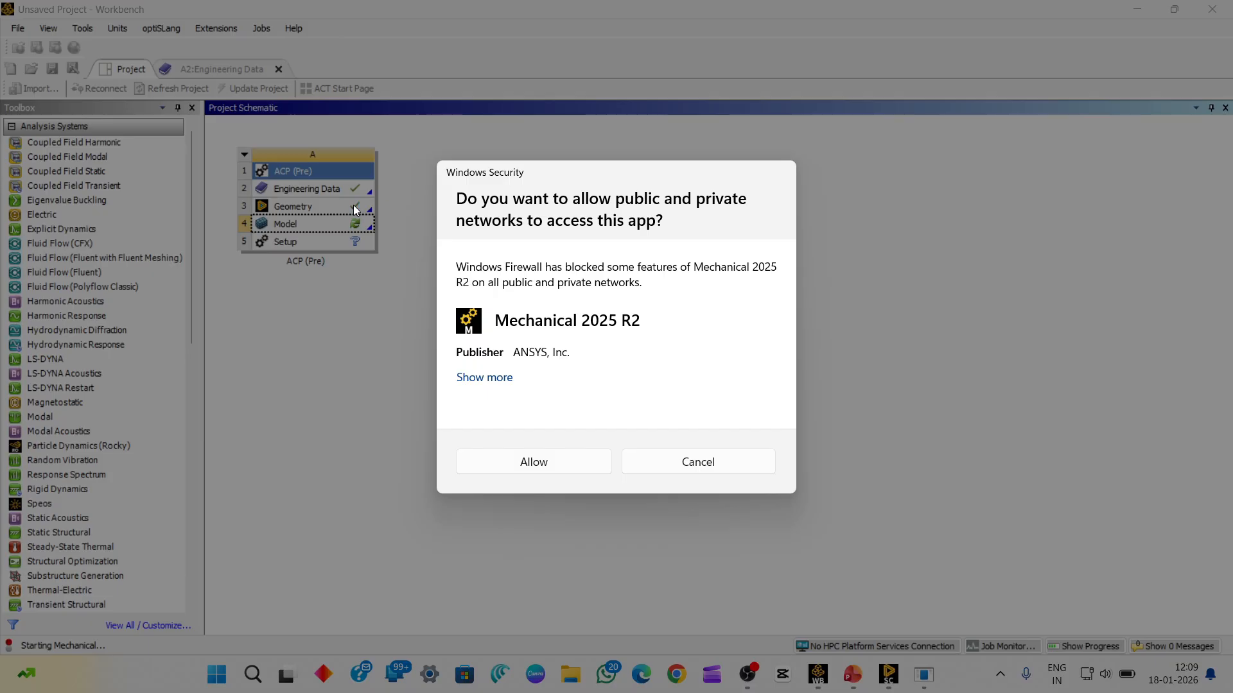
click(578, 465)
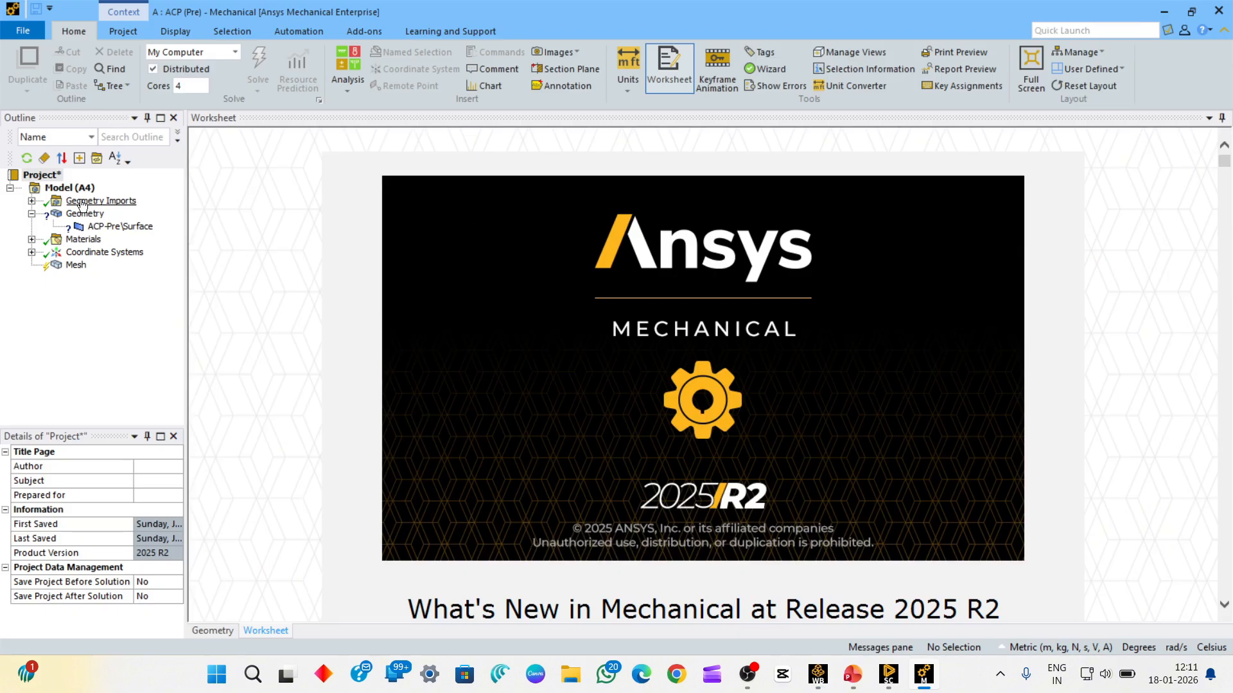
- Enter a thickness of 1 for the ACP-Pre surface body under Geometry
click(83, 213)
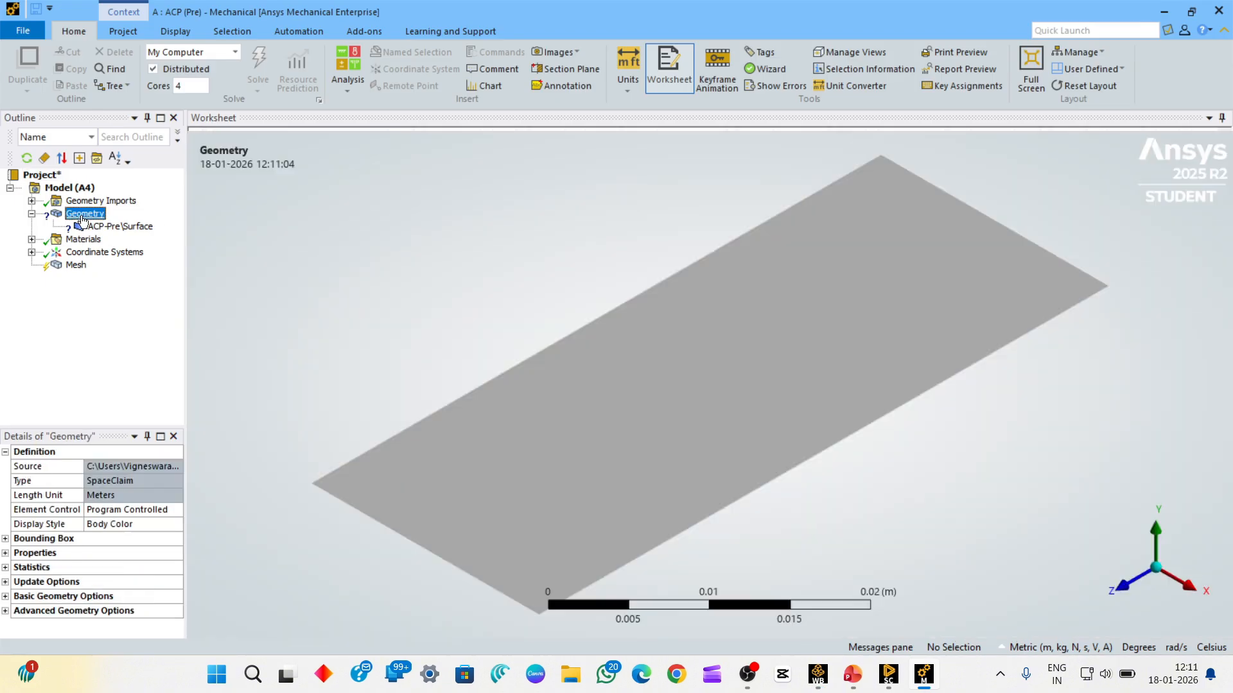
scroll(672, 380, down, 3)
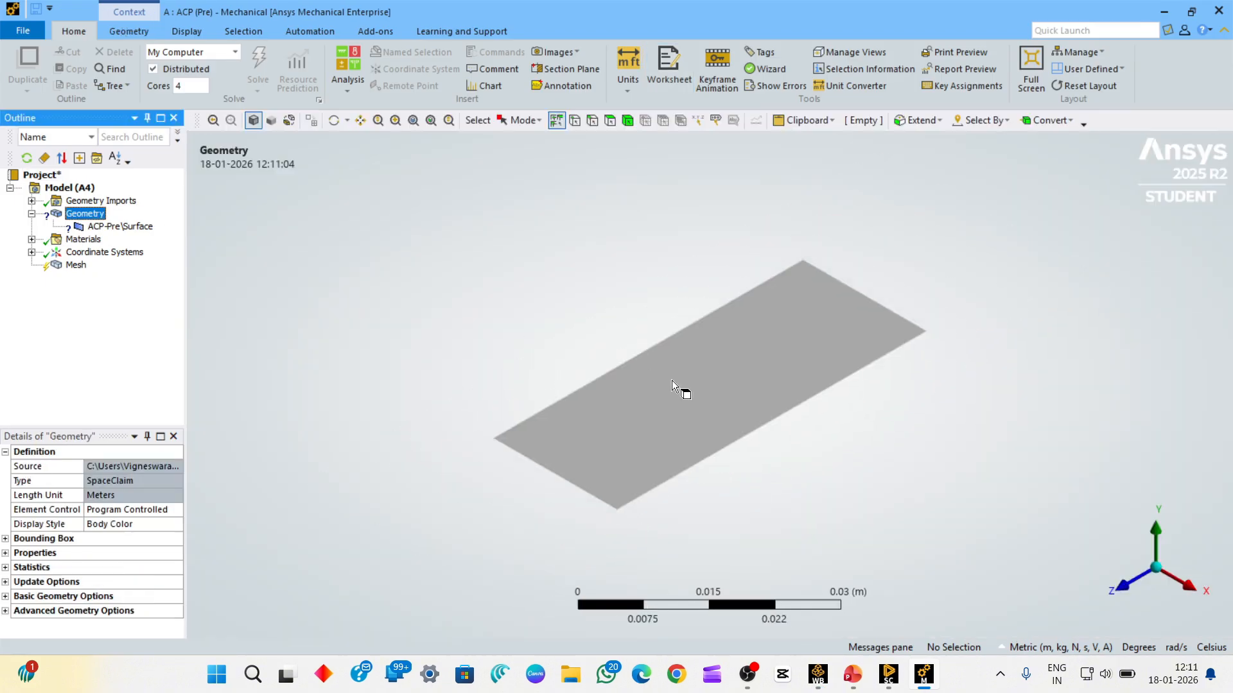
scroll(684, 445, up, 3)
scroll(684, 446, down, 3)
middle_drag(685, 445, 632, 455)
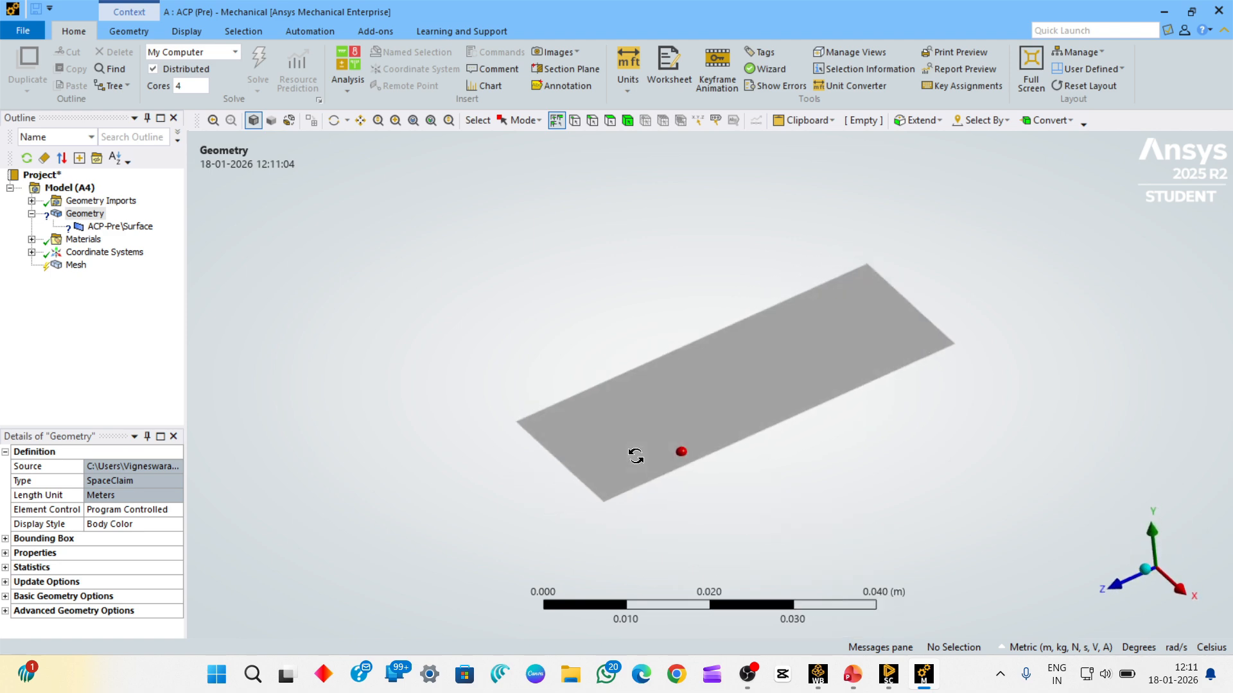
click(122, 227)
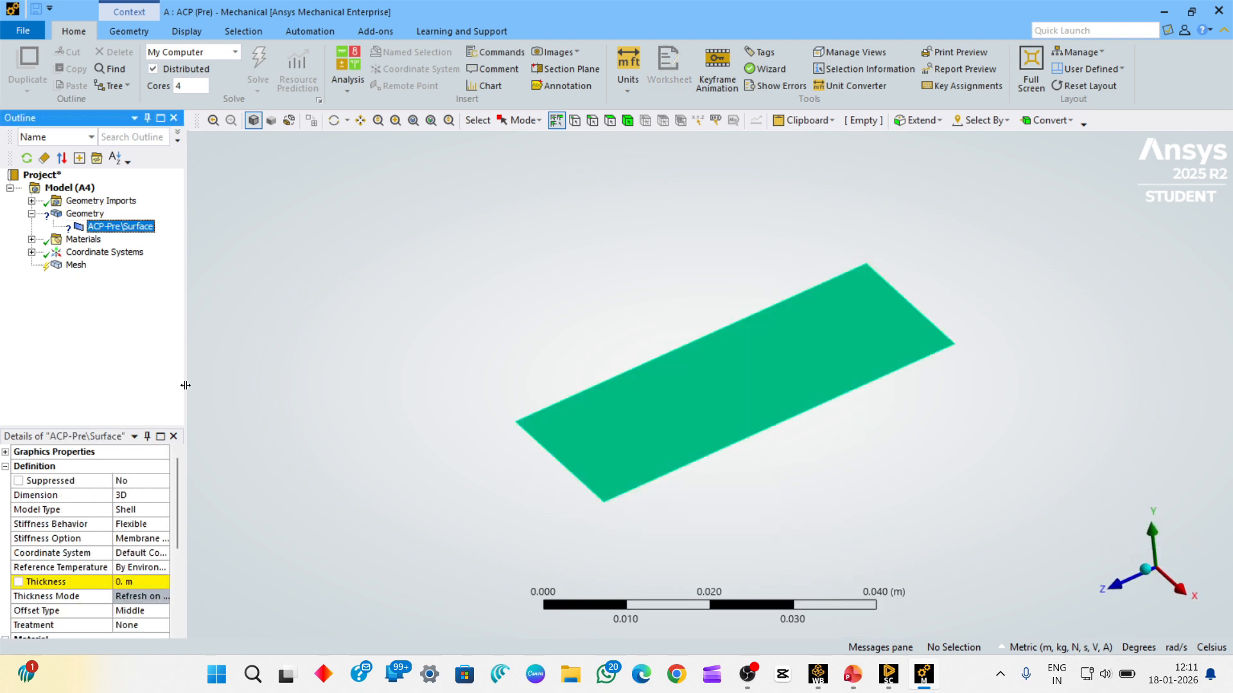
drag(186, 465, 273, 466)
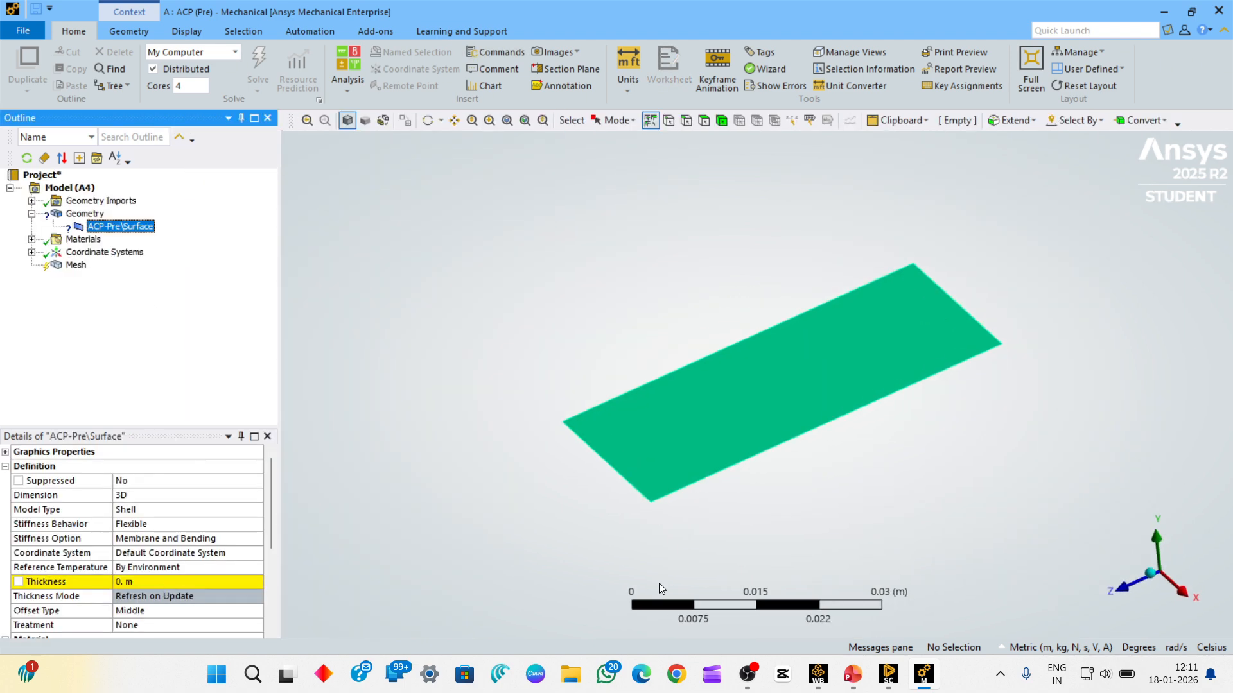
click(130, 586)
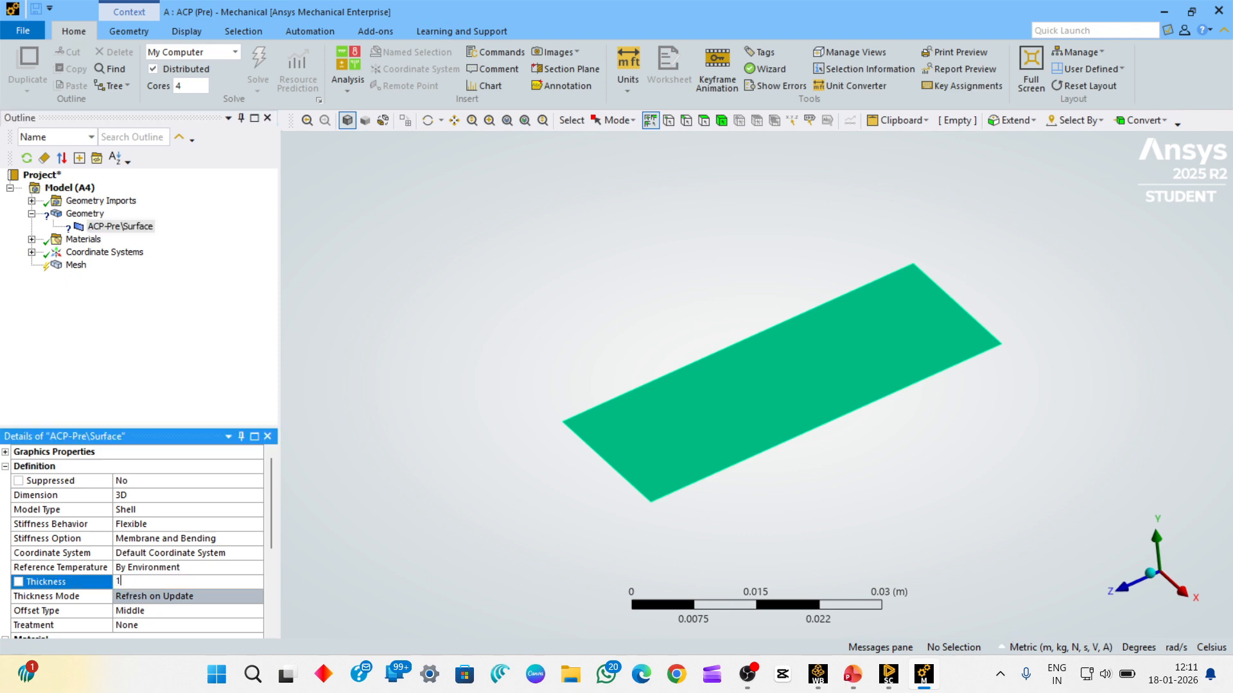
text(1)
key(Return)
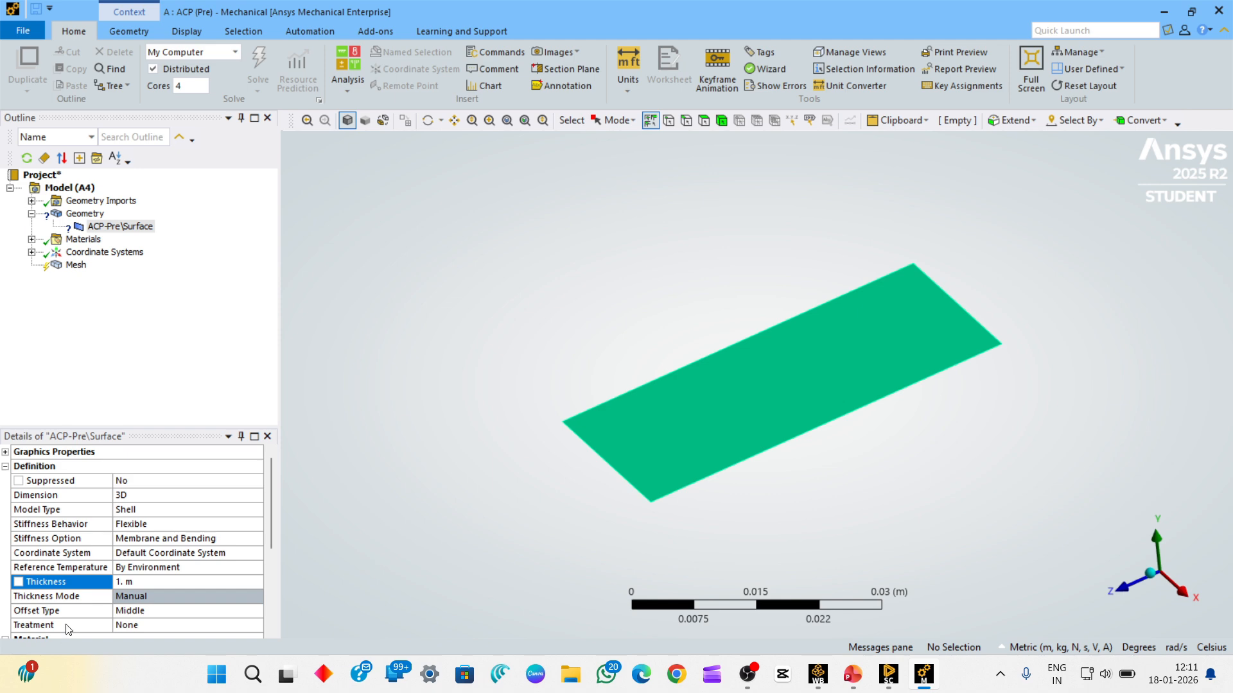
- Change the unit system to Metric (mm, kg, N, s, mV, mA)
middle_drag(617, 418, 618, 478)
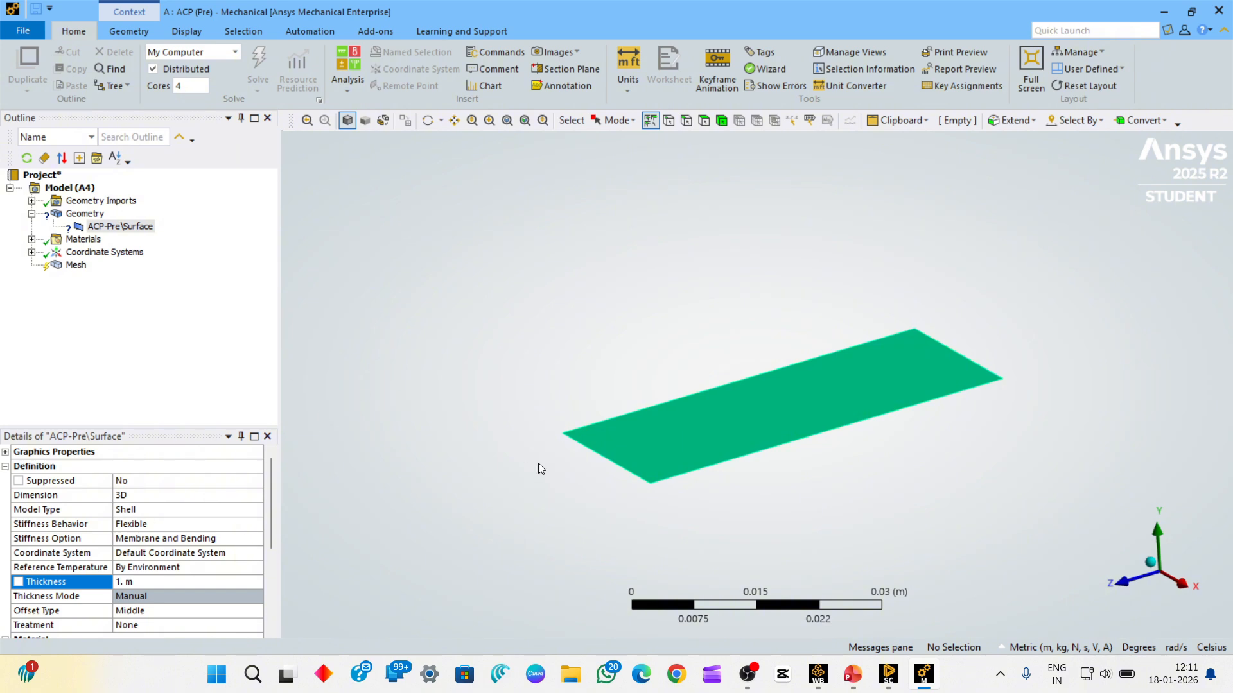
click(1027, 648)
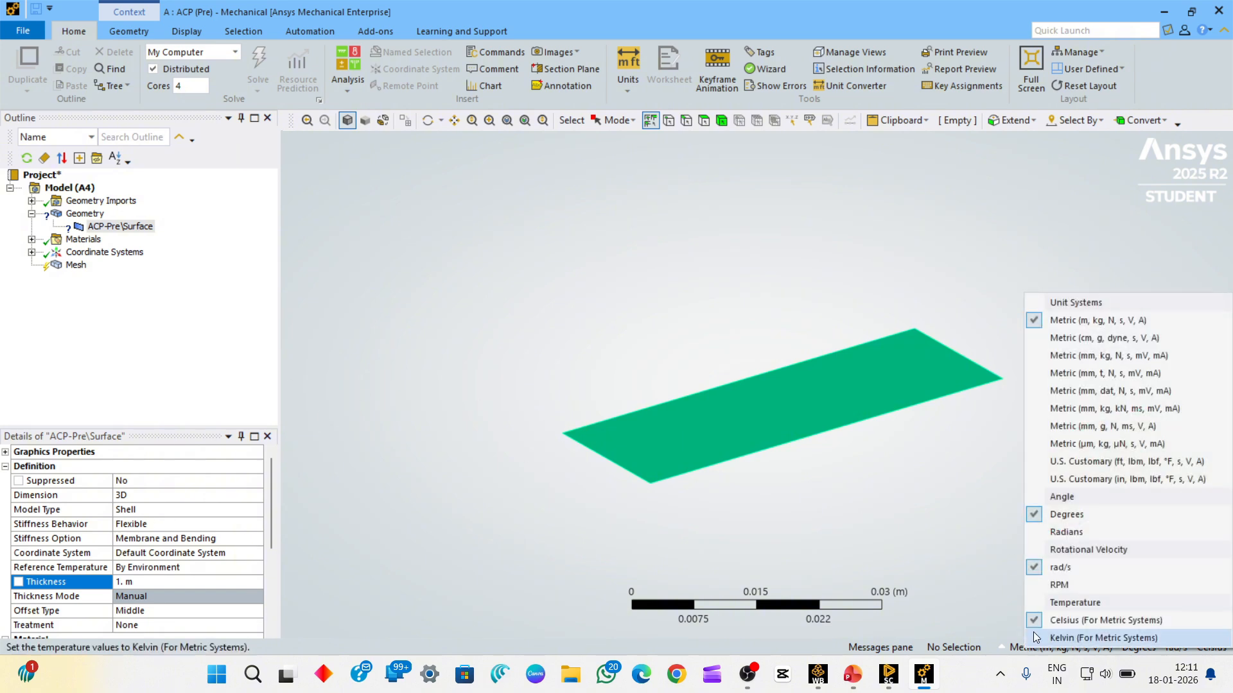
click(1078, 357)
- Open the material assignment choices for the ACP-Pre surface body
scroll(114, 545, down, 3)
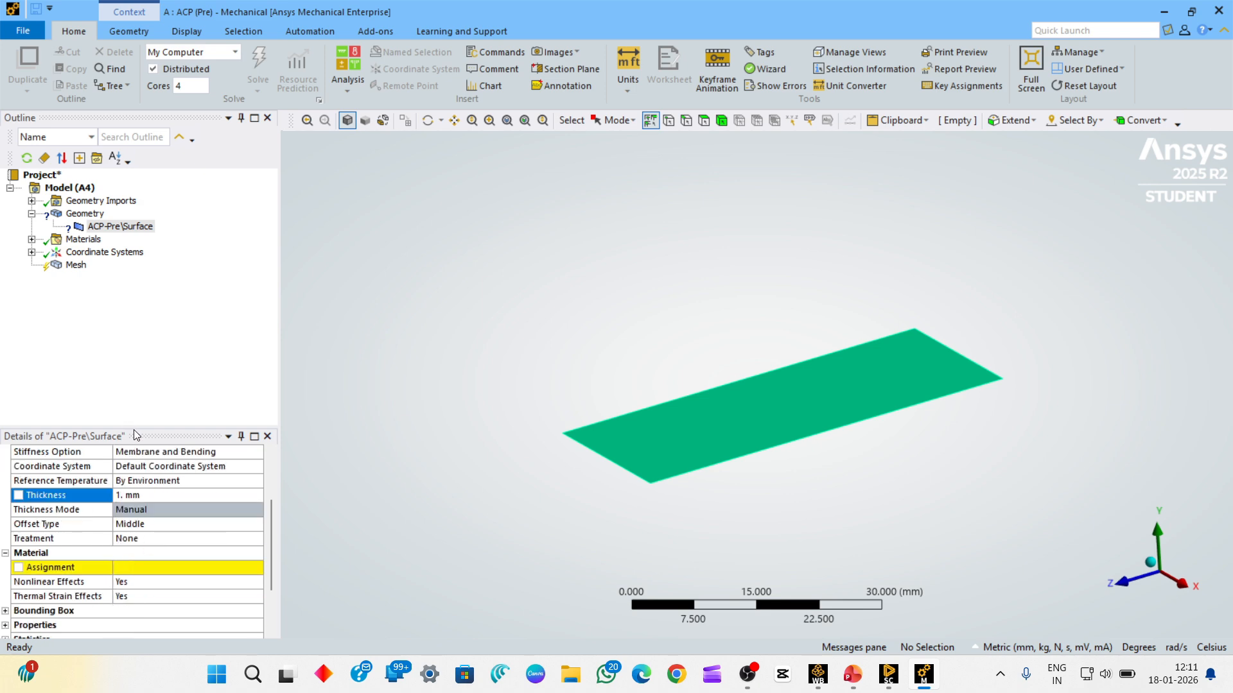
drag(135, 431, 134, 385)
click(255, 521)
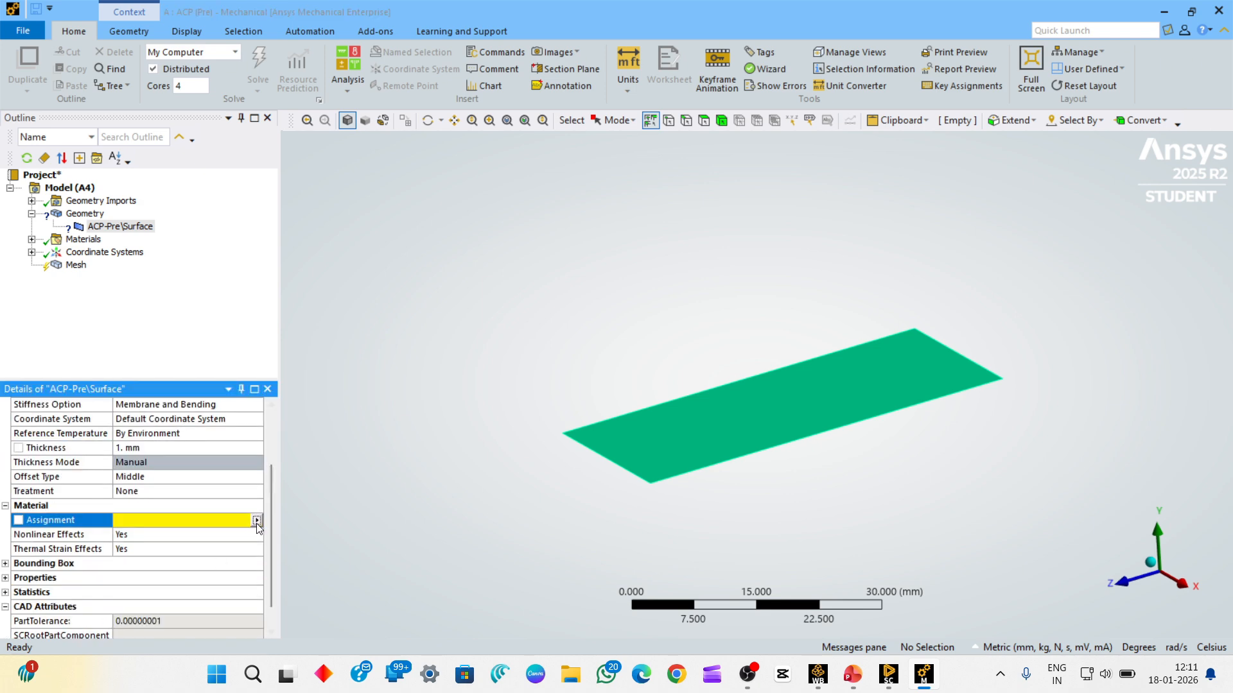
click(257, 521)
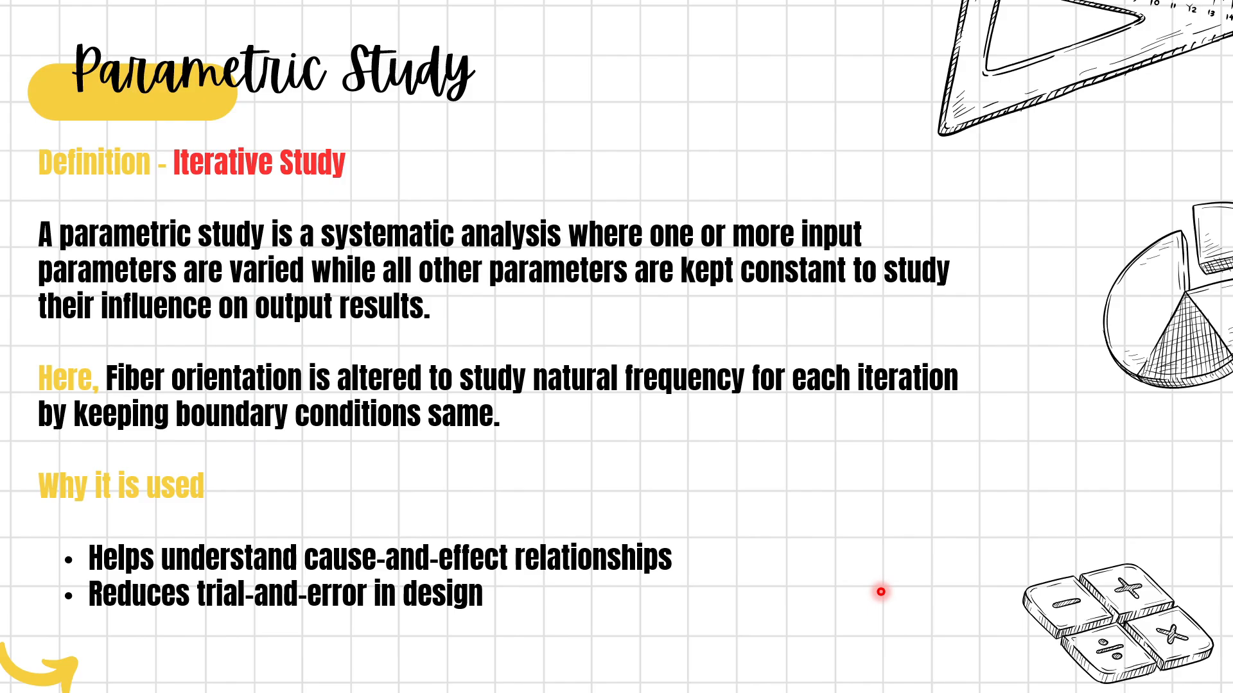
key(Right)
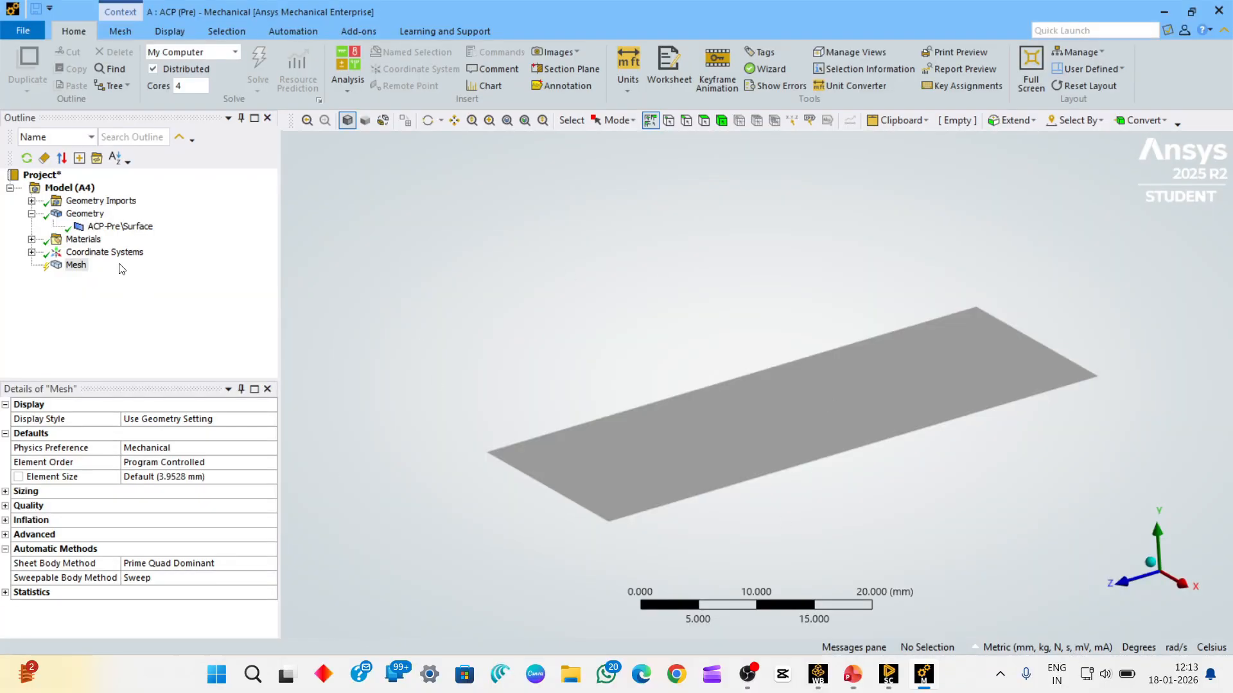
- Set the global mesh element size to 1 mm and generate the plate's mesh
click(182, 477)
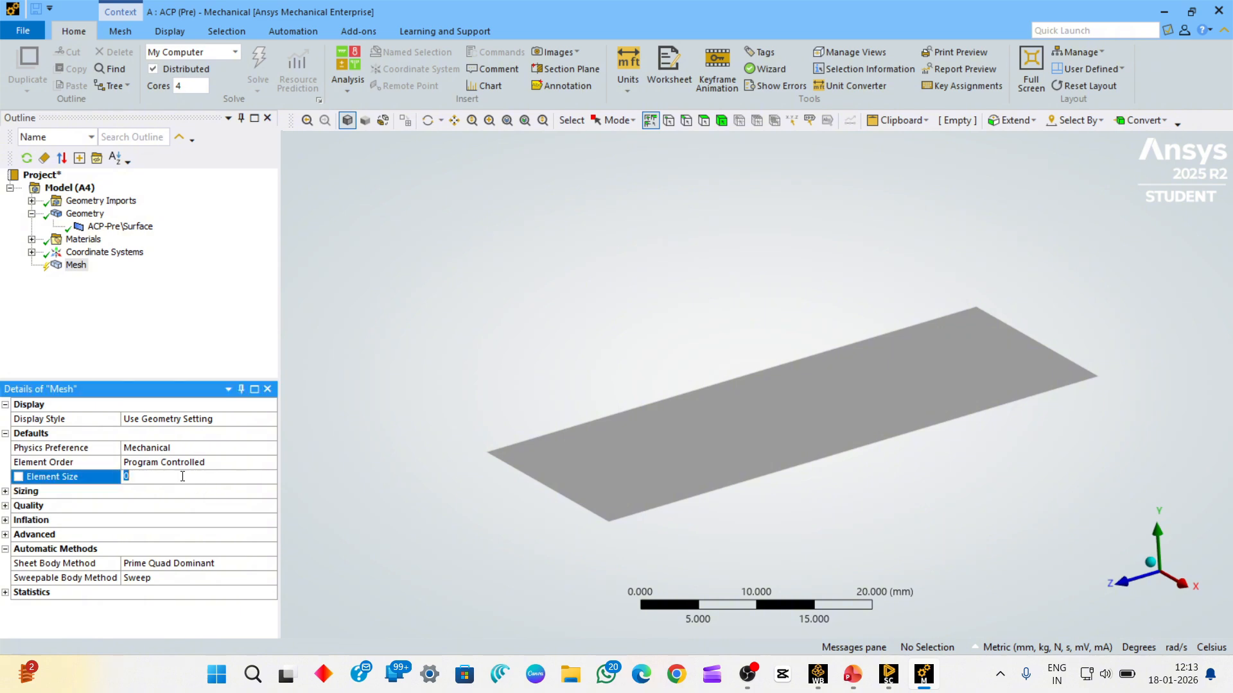
text(1)
key(Return)
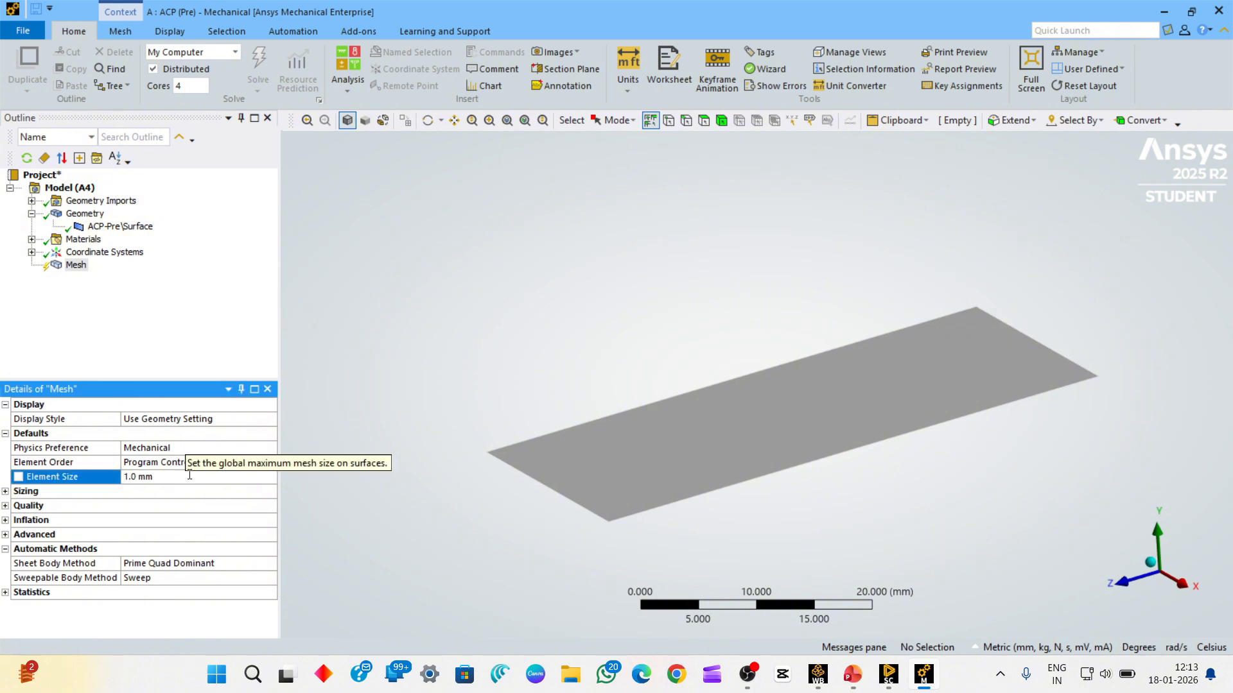
right_click(84, 264)
click(133, 294)
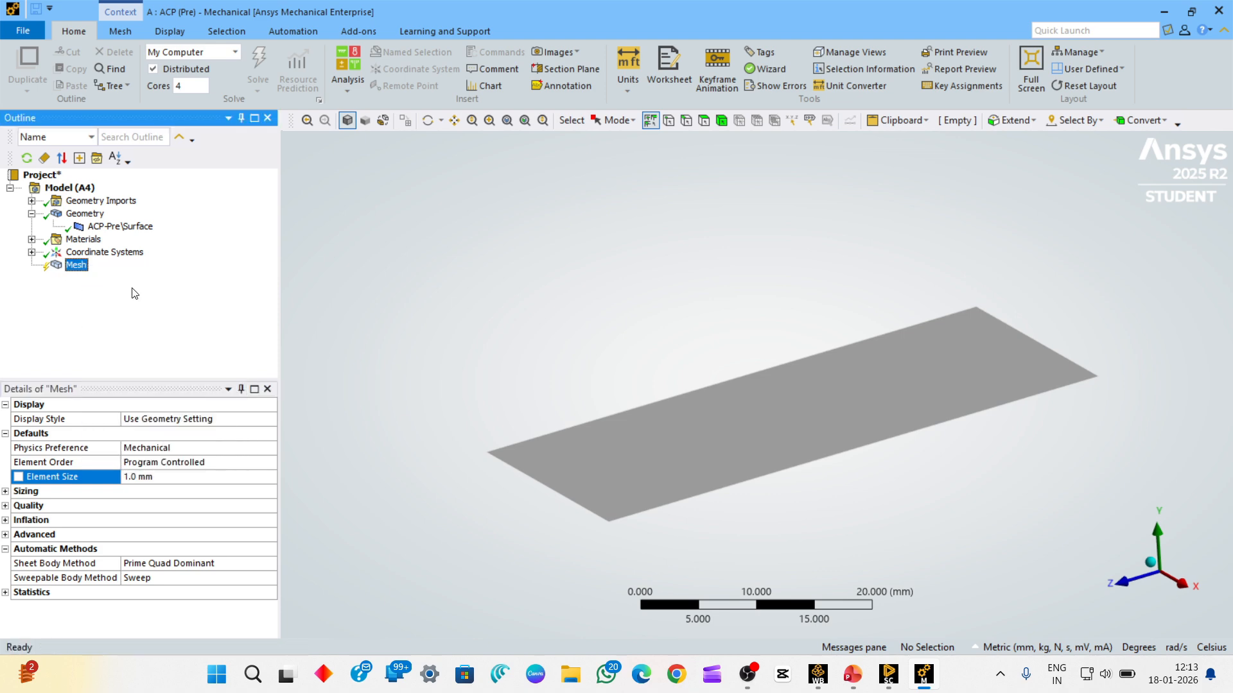
scroll(612, 265, up, 3)
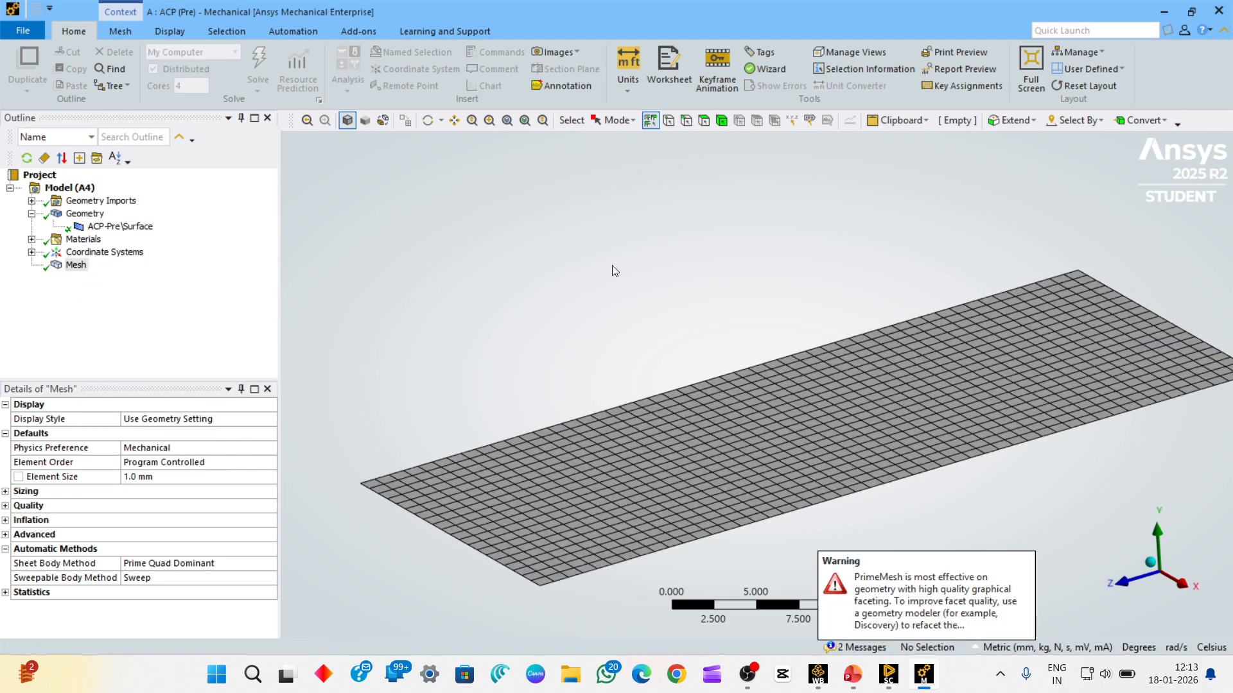
middle_drag(776, 286, 787, 362)
scroll(626, 362, down, 3)
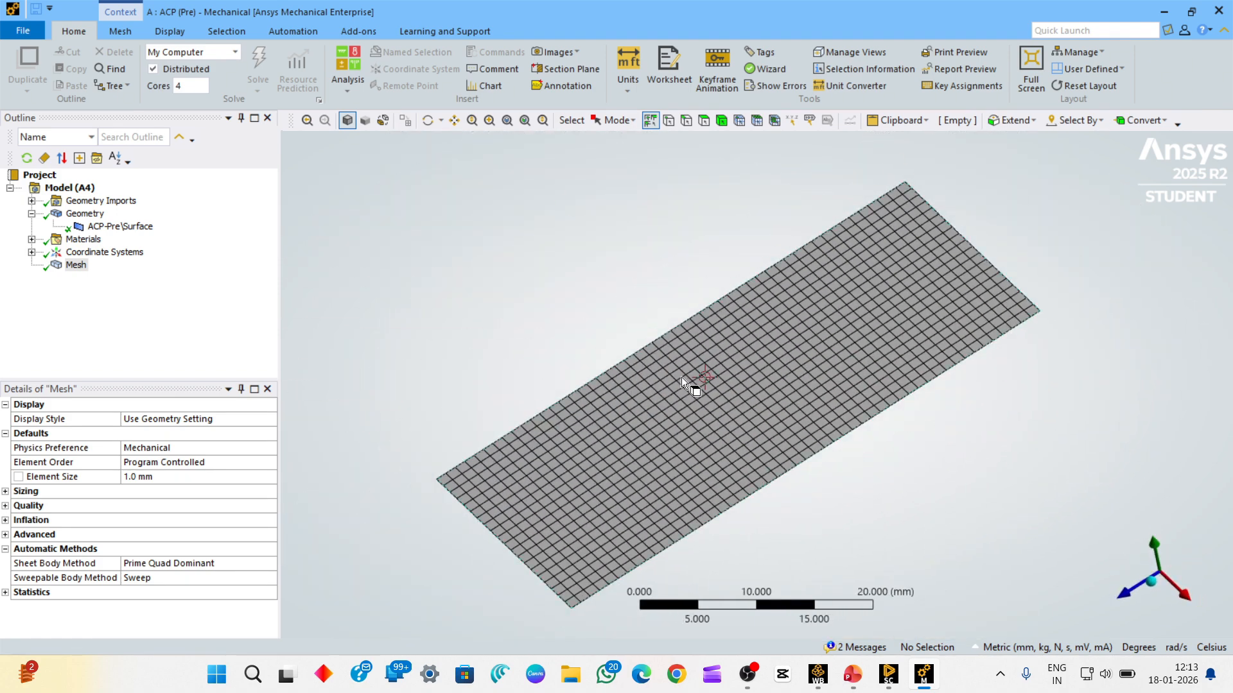
- Switch to mesh node selection and pick a node in the interior of the plate's mesh
scroll(703, 367, up, 5)
mouse_move(718, 425)
middle_down()
mouse_move(718, 387)
mouse_move(718, 424)
middle_up()
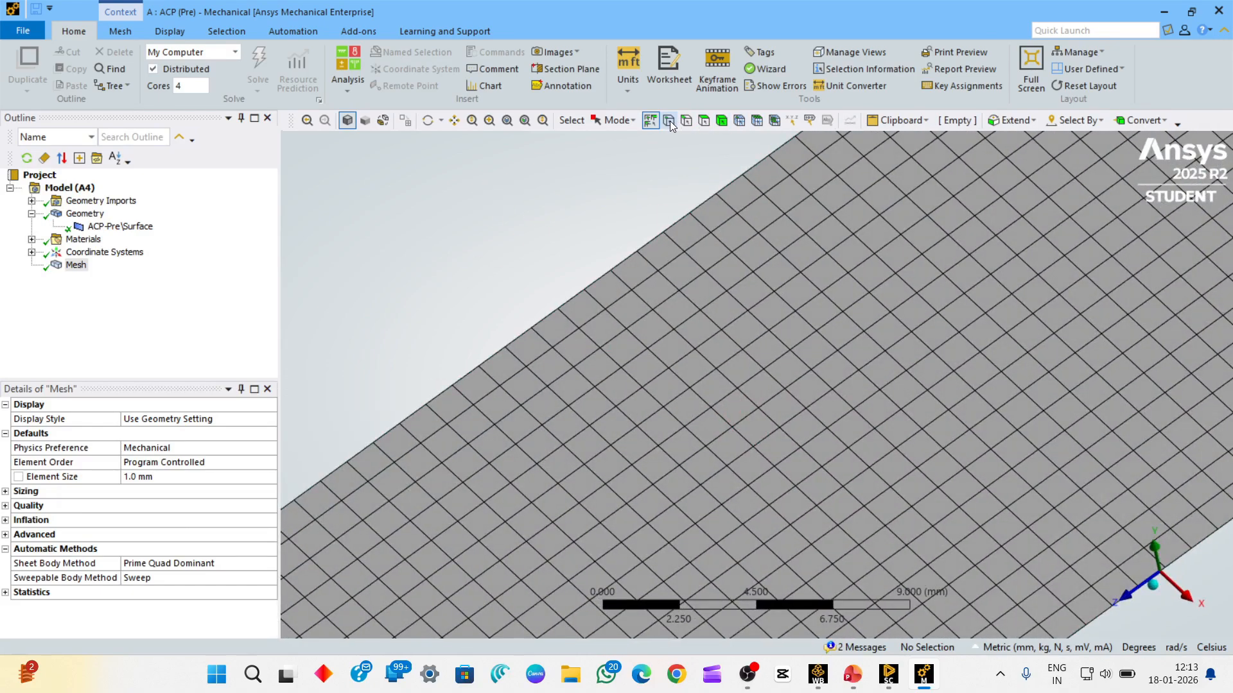
scroll(669, 122, down, 2)
click(739, 121)
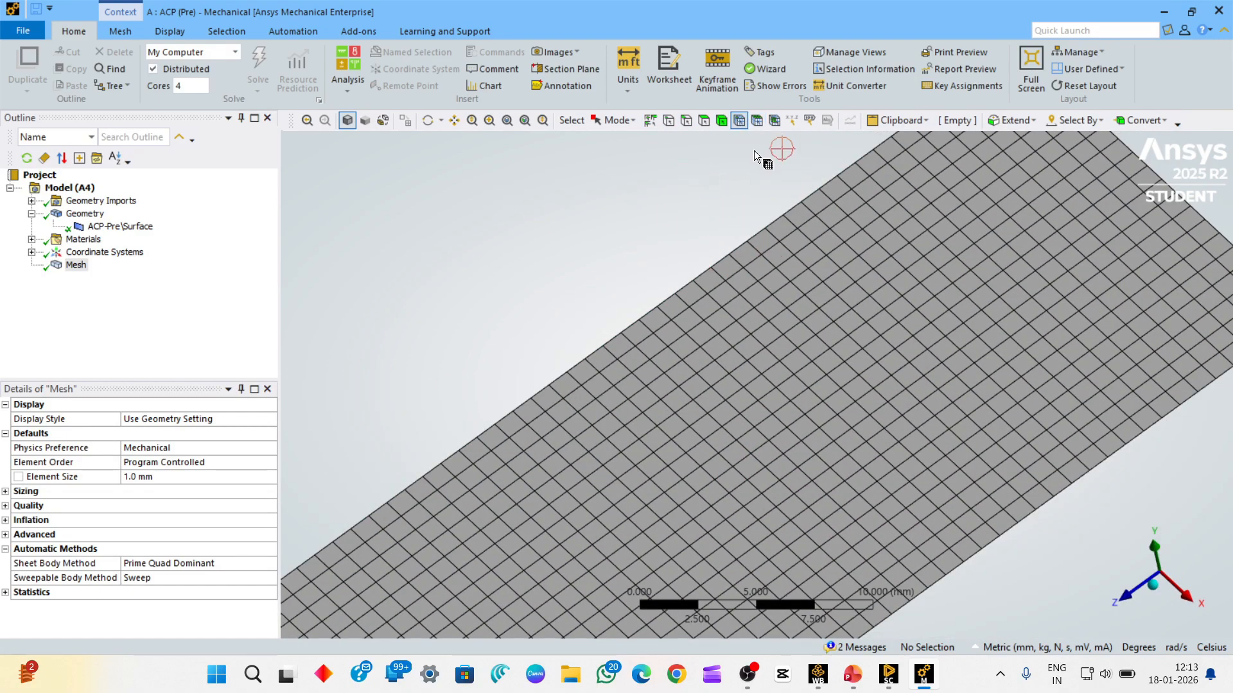
click(741, 295)
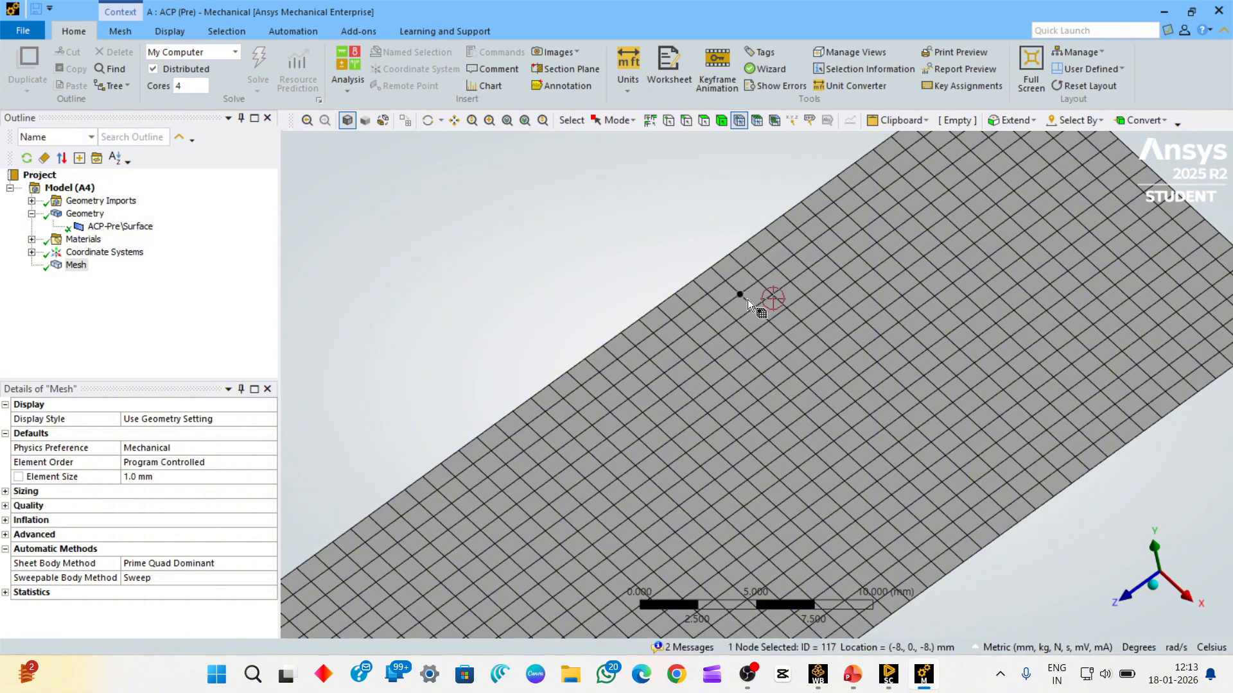
scroll(747, 300, up, 3)
ctrl+middle_drag(747, 301, 674, 457)
- Consult the Meshing slide, return to the plate mesh, and inspect adjacent nodes and an individual element
key(alt+Tab)
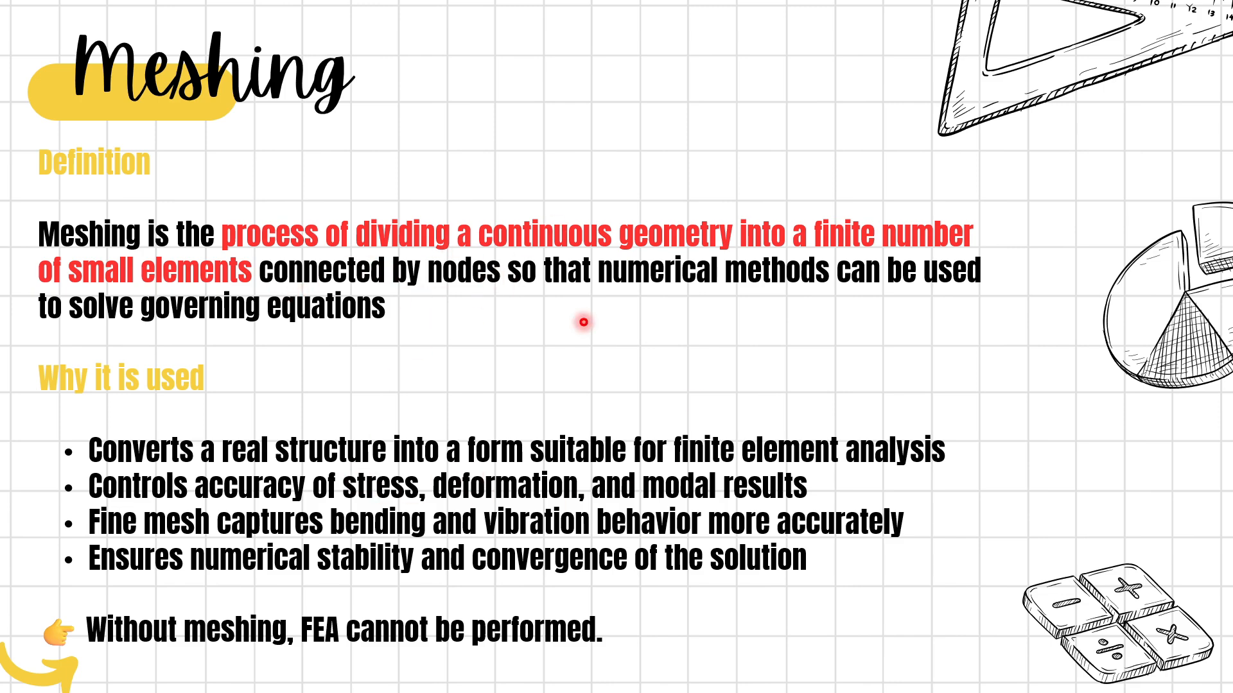
key(alt+Tab)
click(739, 344)
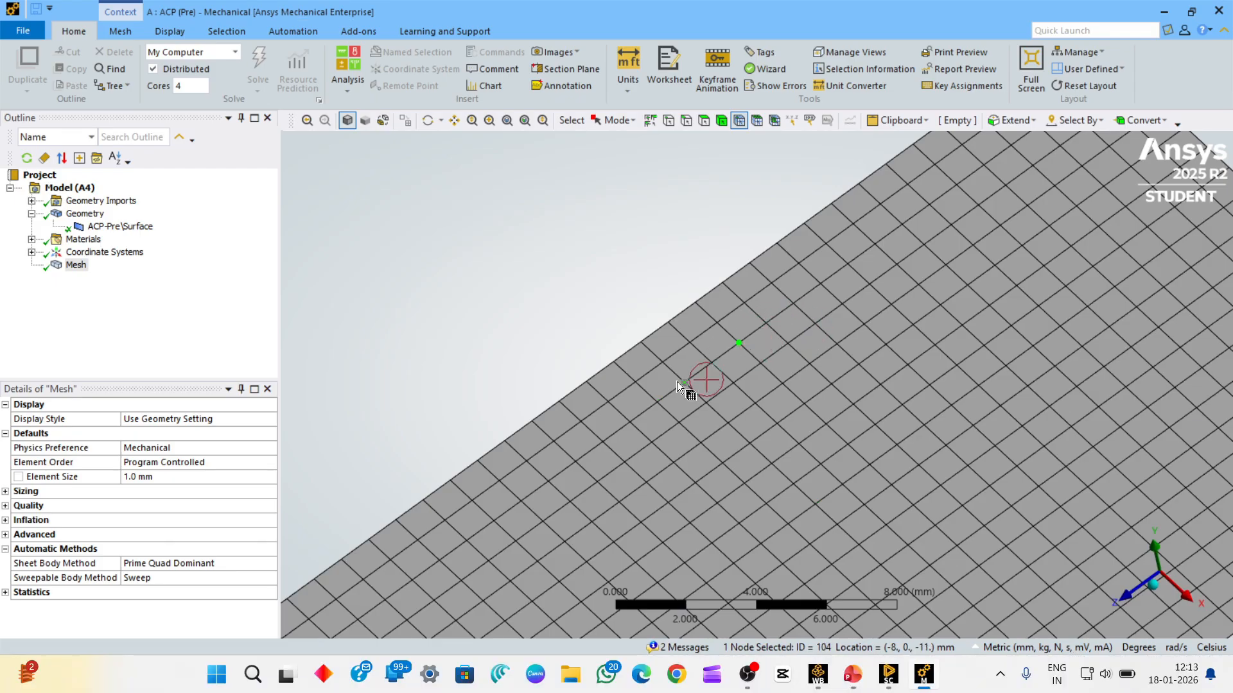
click(711, 366)
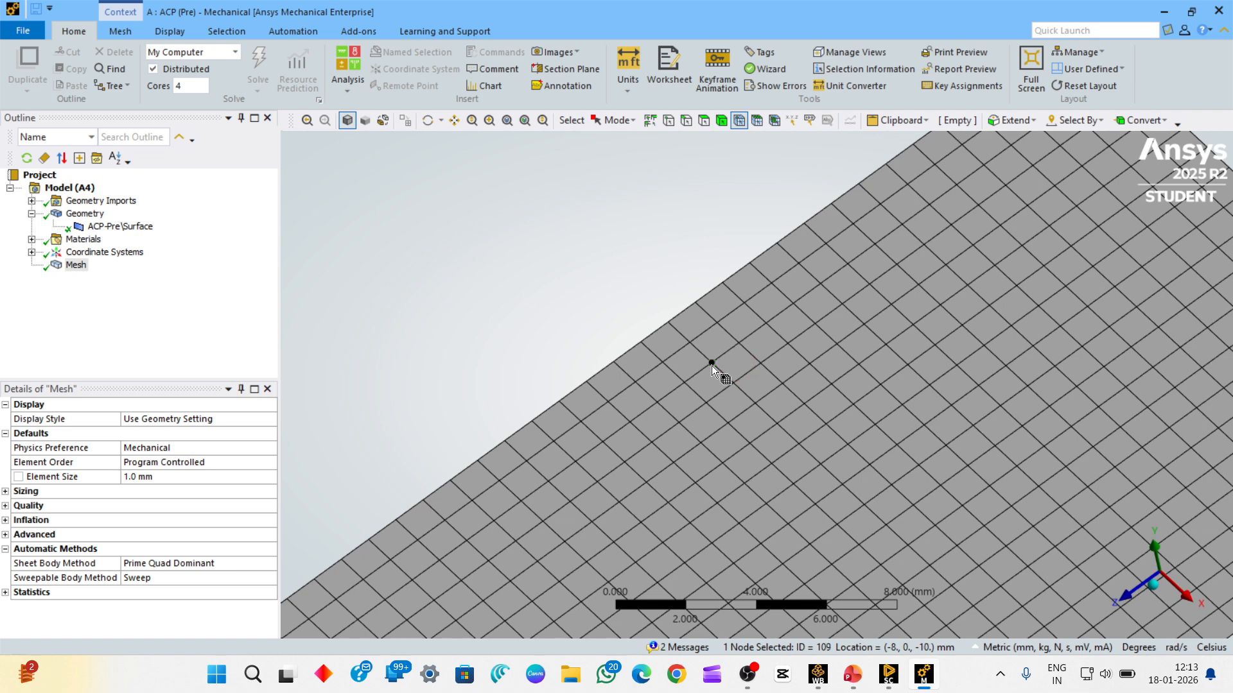
click(756, 120)
click(739, 319)
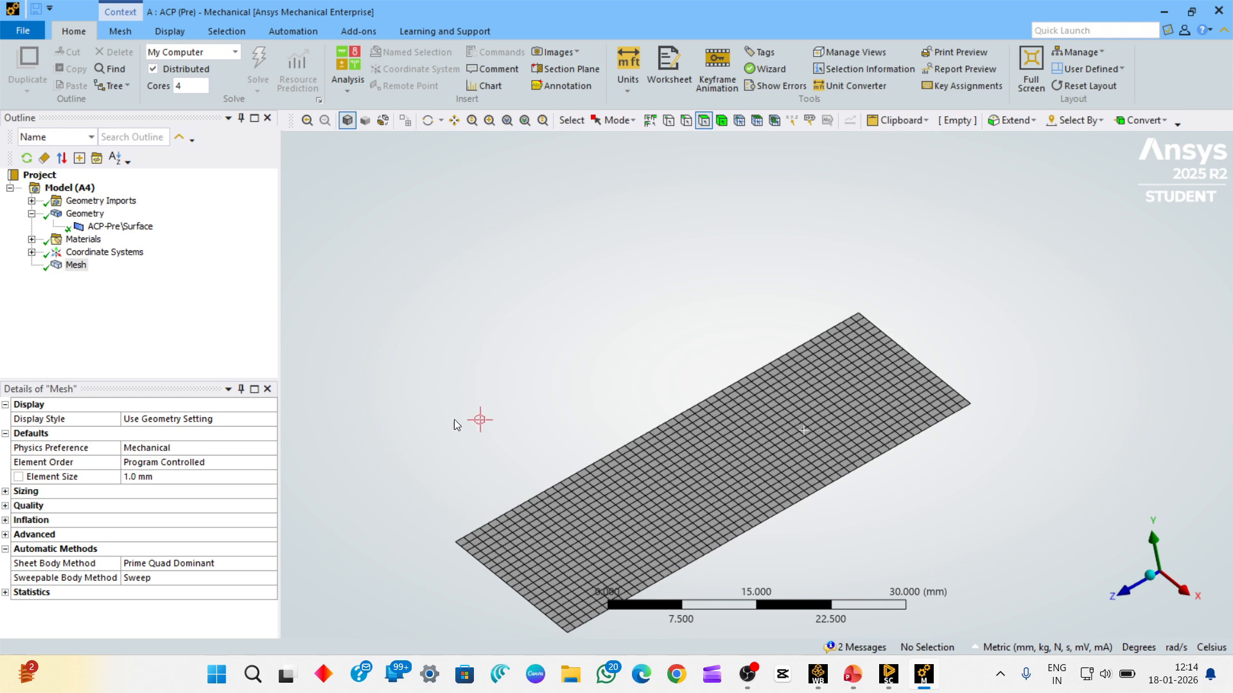
click(824, 676)
double_click(323, 239)
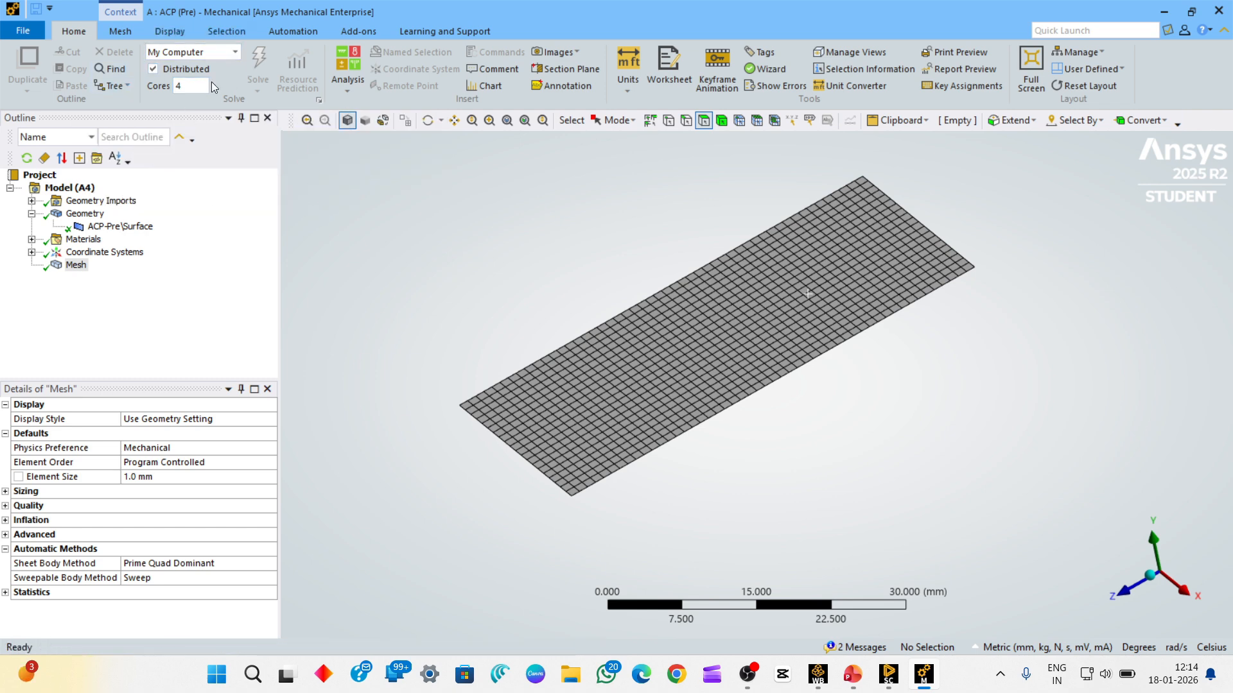
- Check the processor's physical core count in Task Manager and set the solver's core count to 8
click(191, 87)
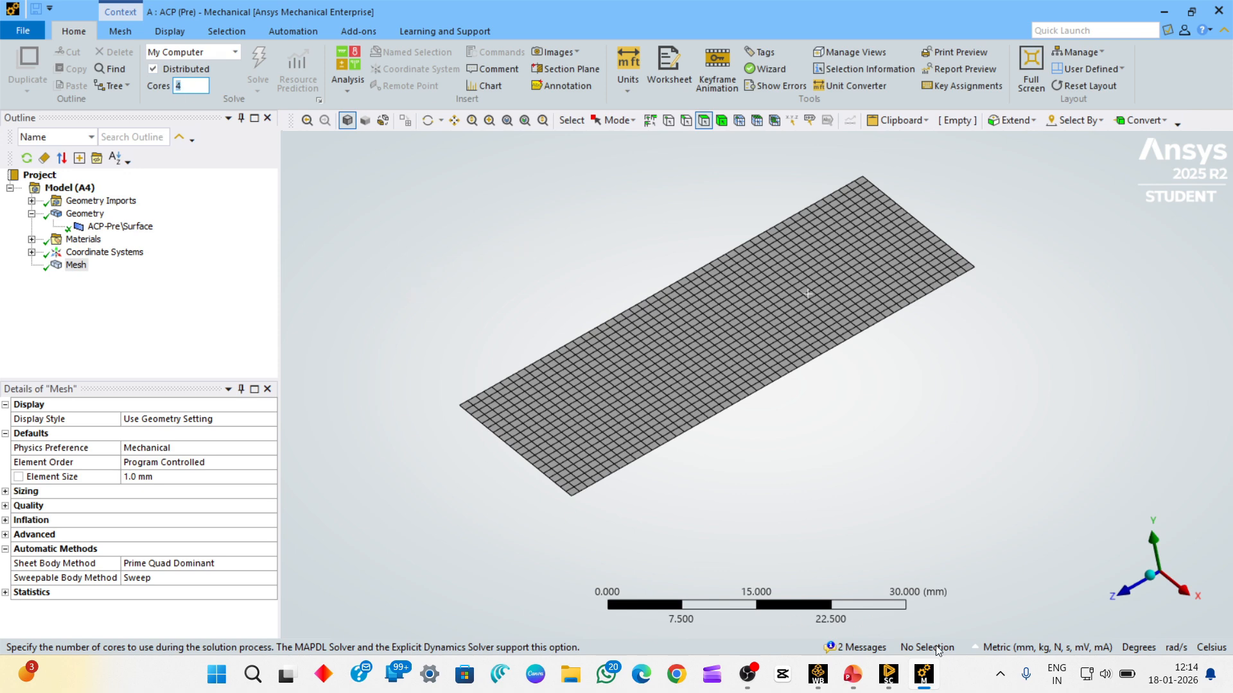
right_click(960, 671)
click(987, 622)
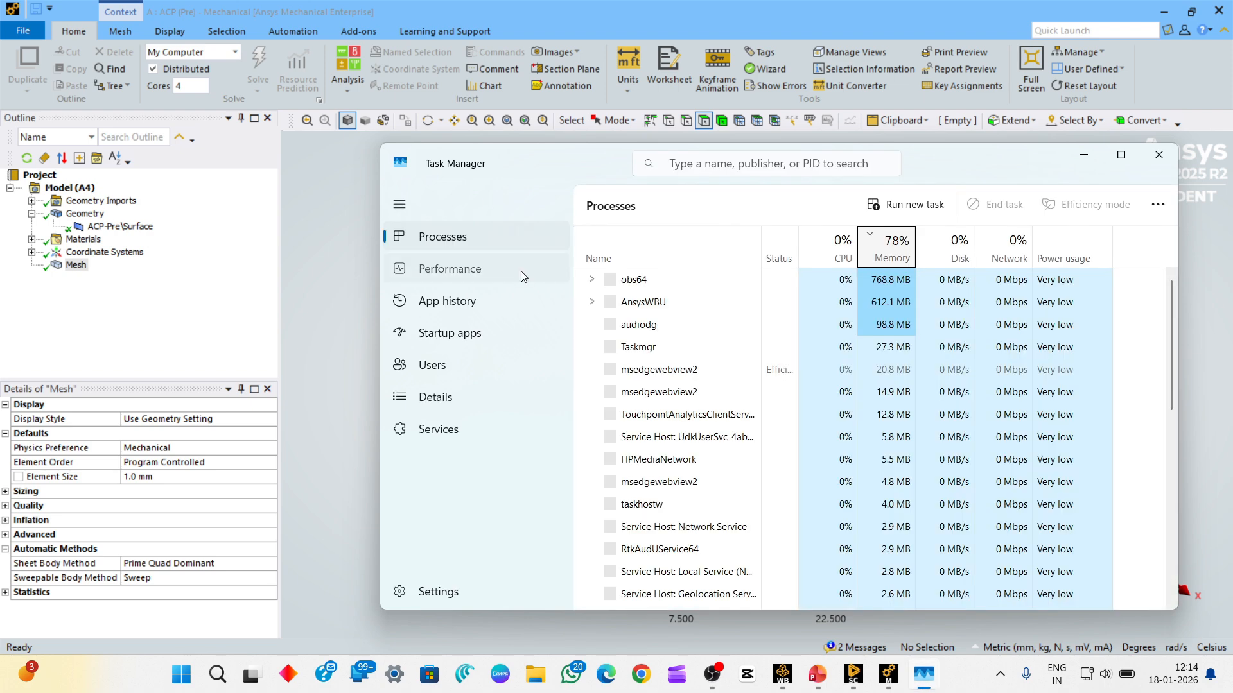
click(521, 272)
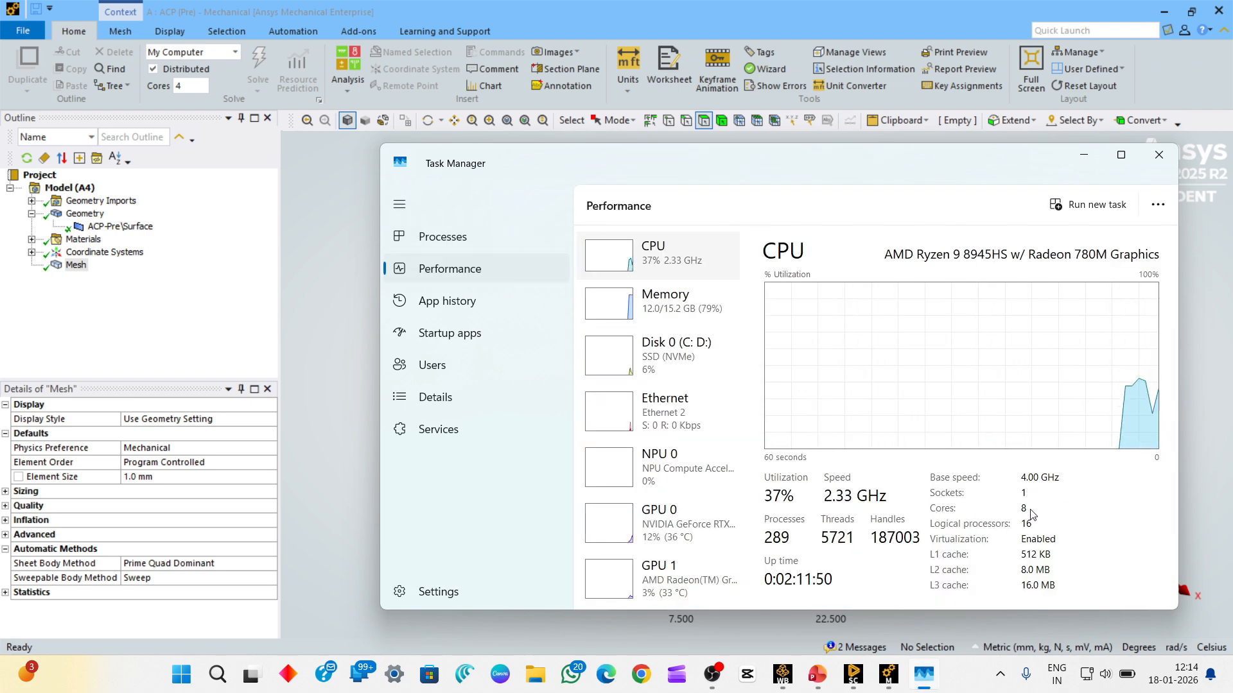
click(1159, 154)
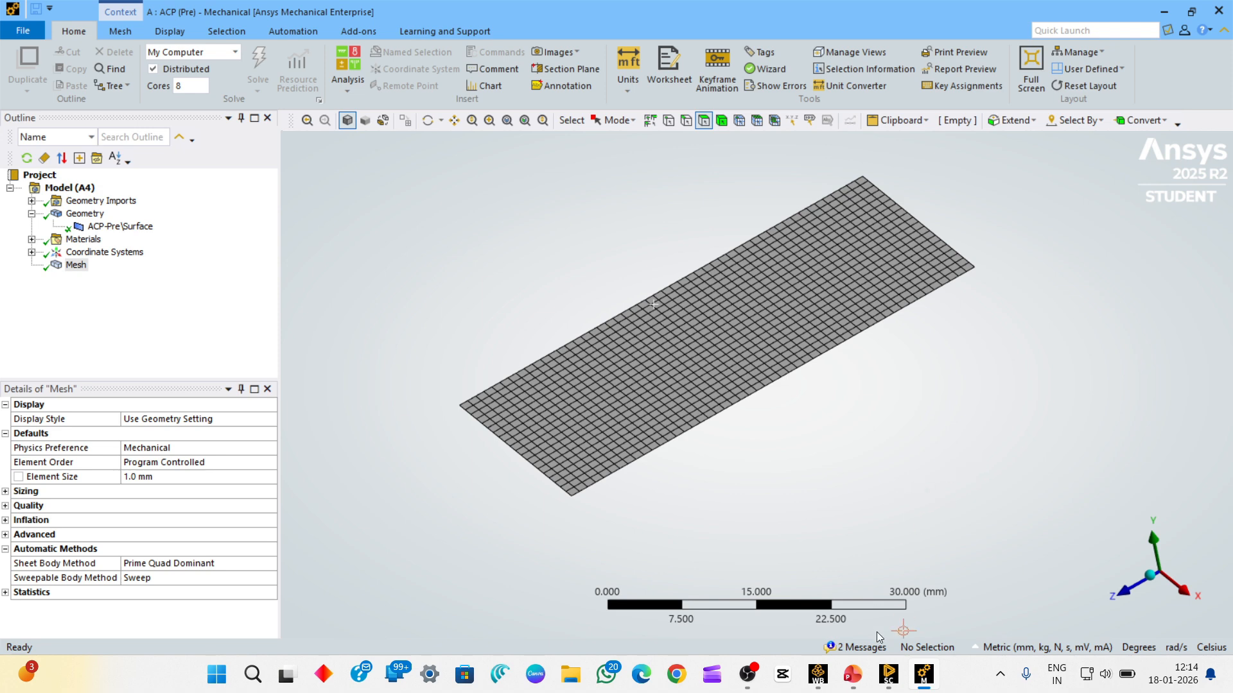
- Switch to Workbench, open the ACP (Pre) setup, and create a new fabric under Material Data
click(817, 674)
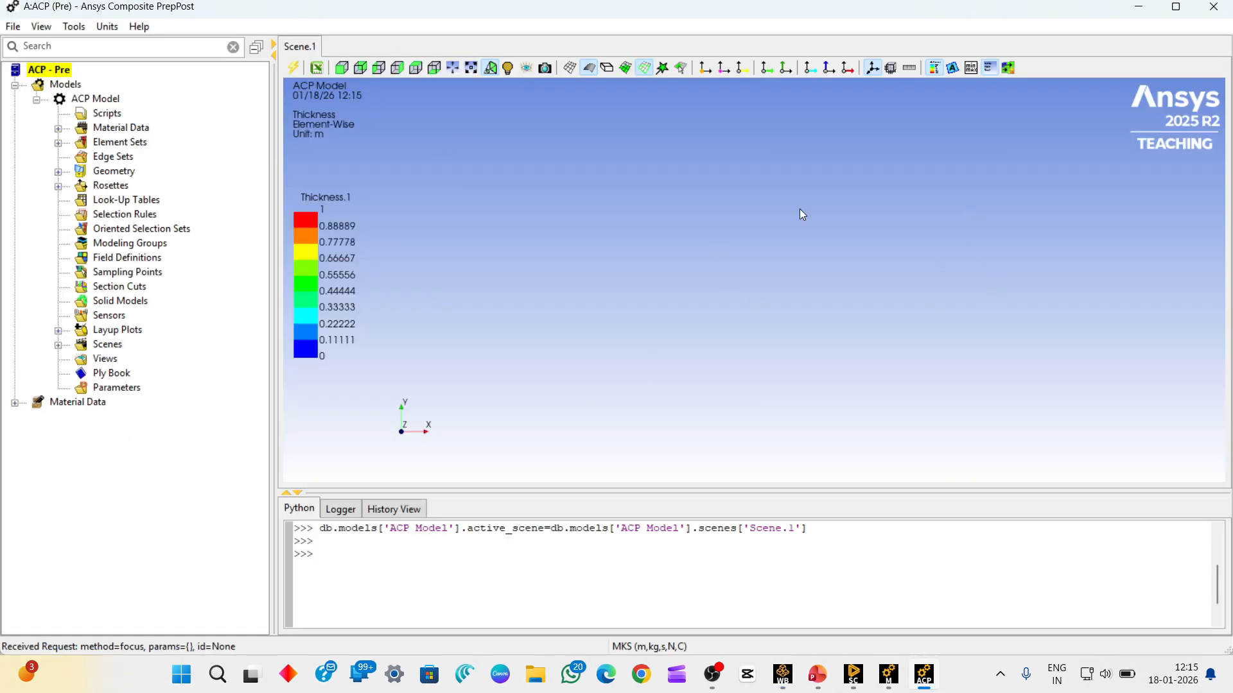
mouse_move(888, 234)
middle_down()
mouse_move(868, 231)
mouse_move(787, 280)
mouse_move(672, 241)
mouse_move(614, 298)
mouse_move(773, 270)
mouse_move(831, 387)
mouse_move(878, 378)
middle_up()
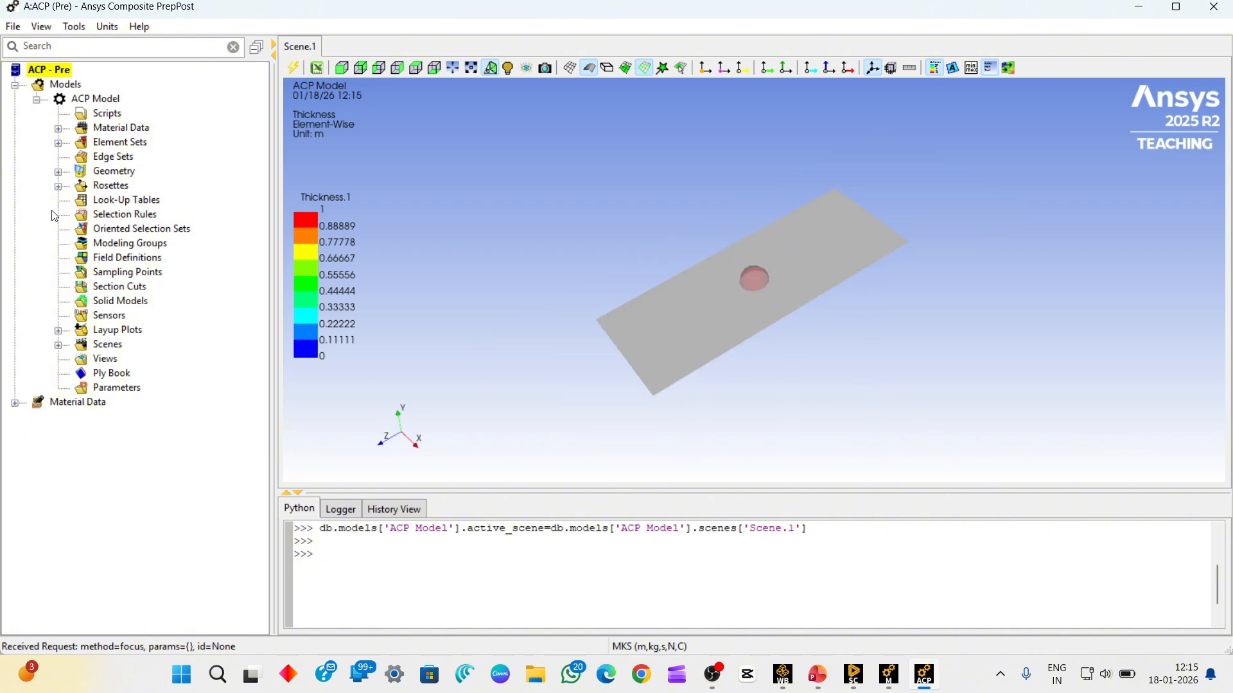
click(59, 129)
click(80, 143)
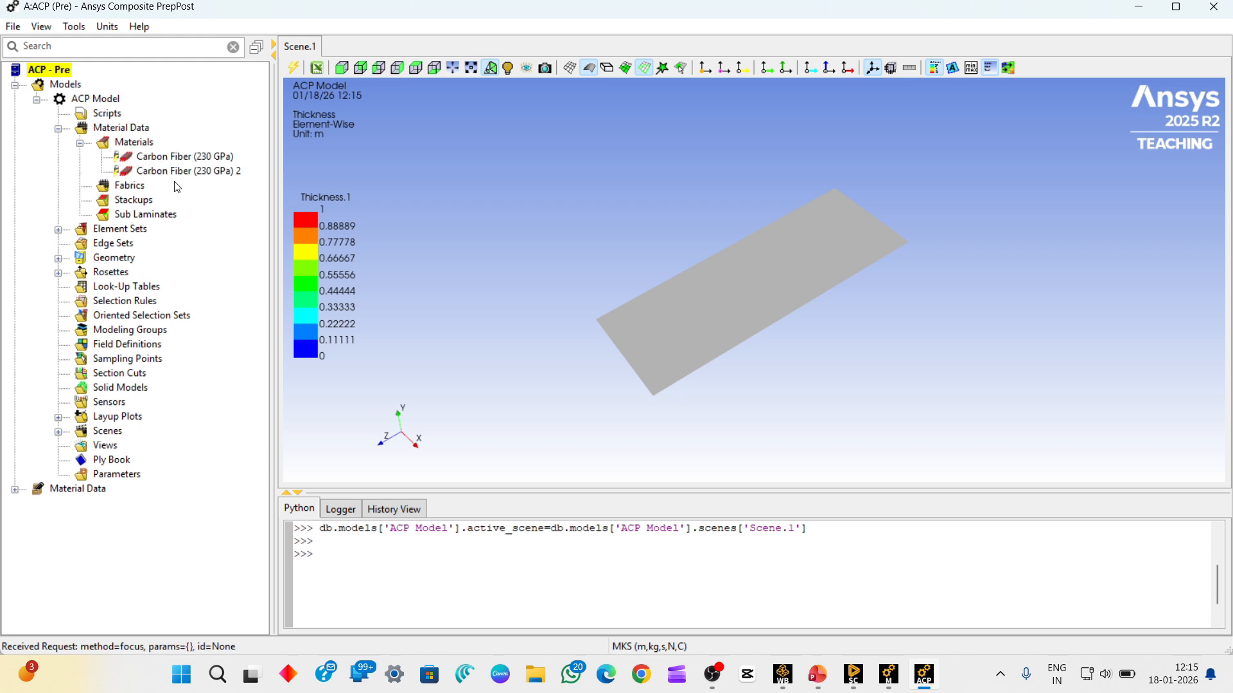
right_click(127, 185)
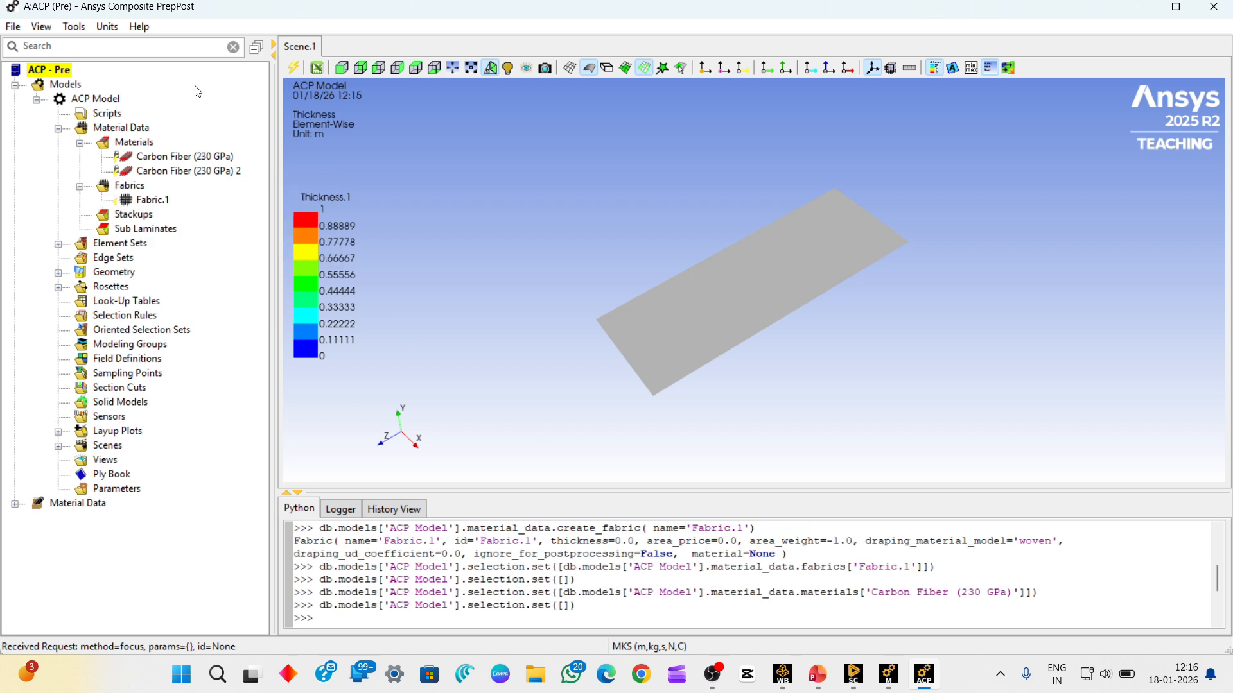
- Change the ACP model's unit system to MPA (mm,t,s,N,C)
click(106, 27)
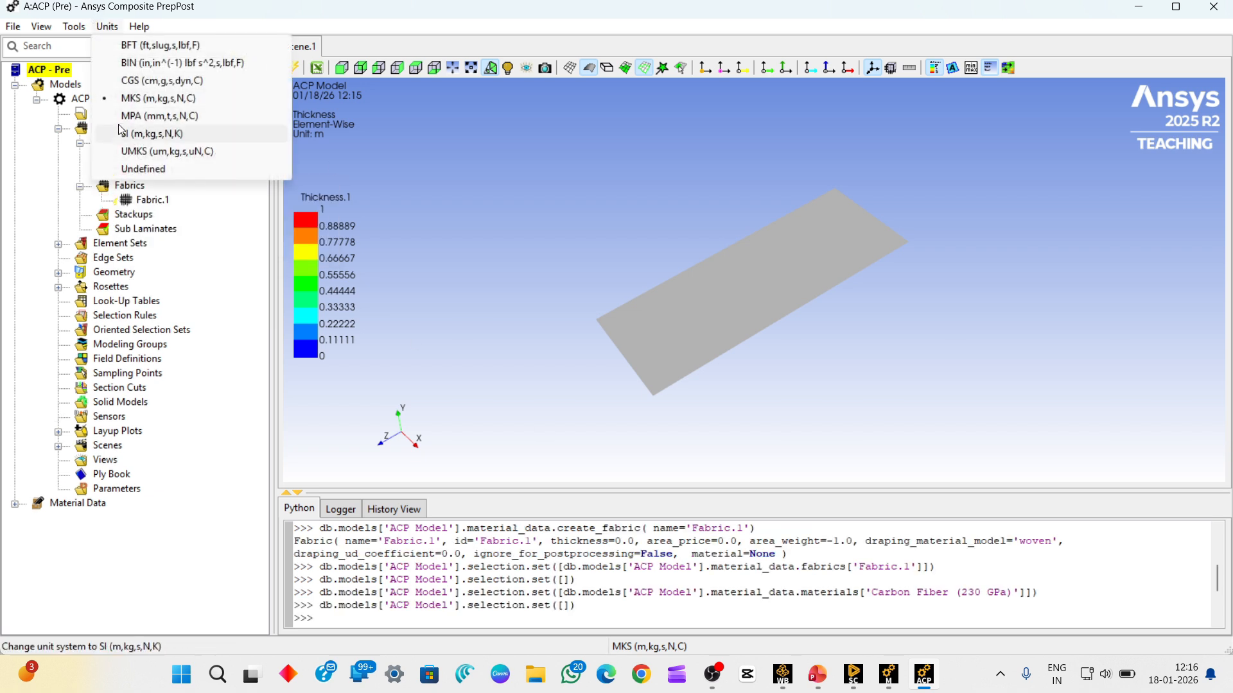
click(138, 115)
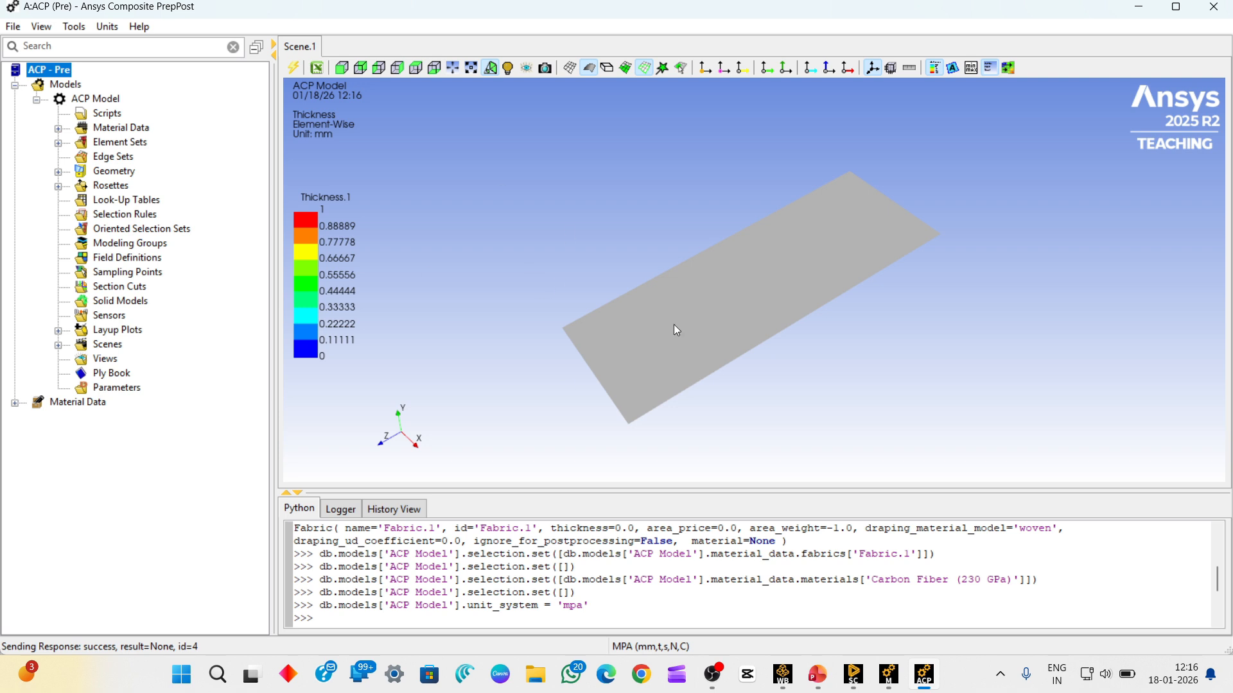
click(106, 27)
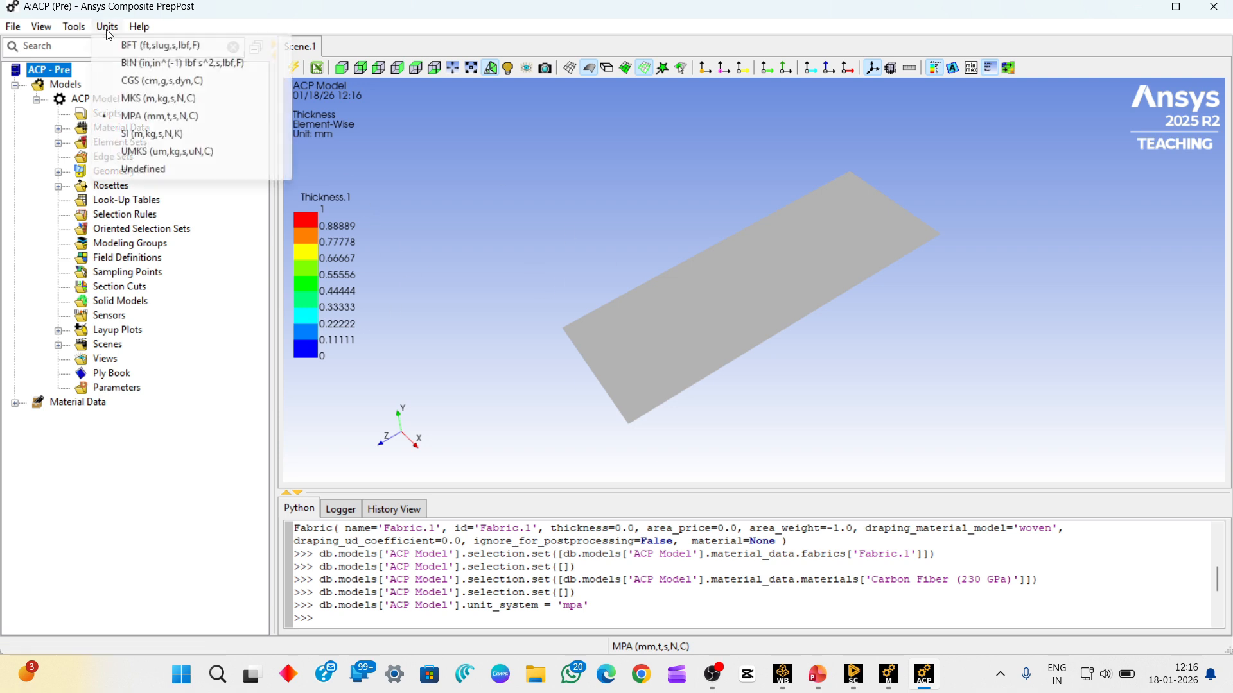
click(157, 116)
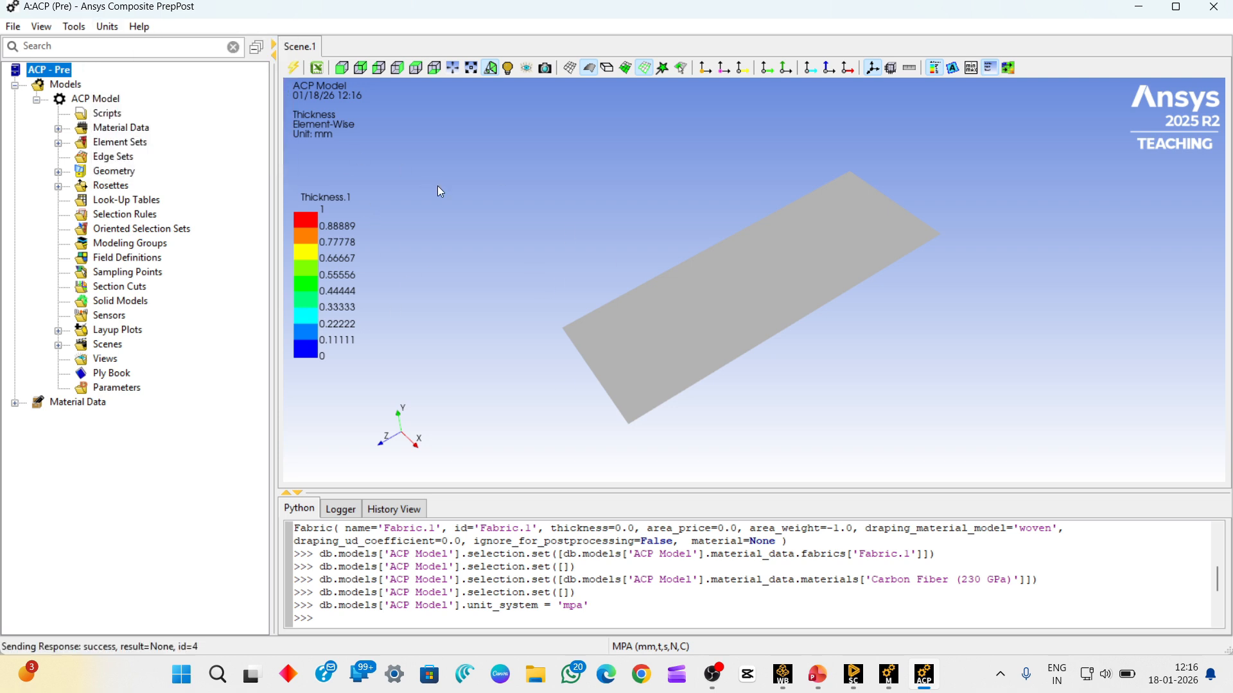
- Assign Carbon Fiber (230 GPa) to Fabric.1 and set its thickness to 0.2 mm
click(58, 128)
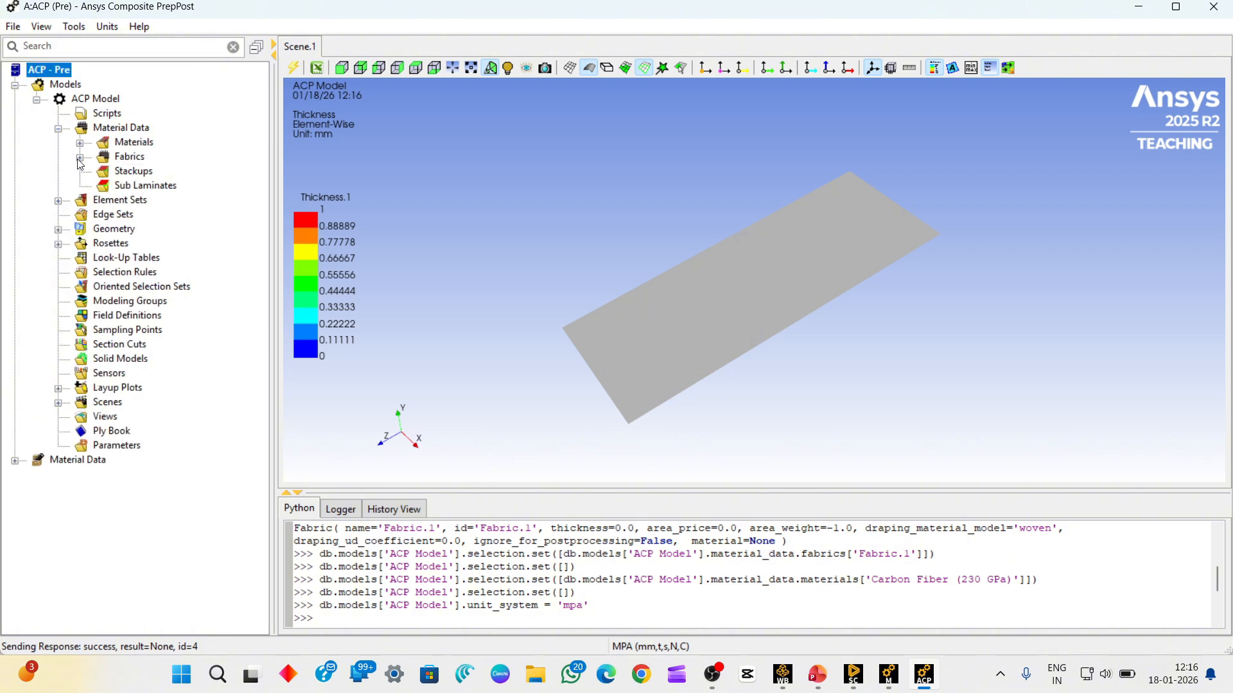
click(80, 156)
right_click(148, 170)
click(198, 170)
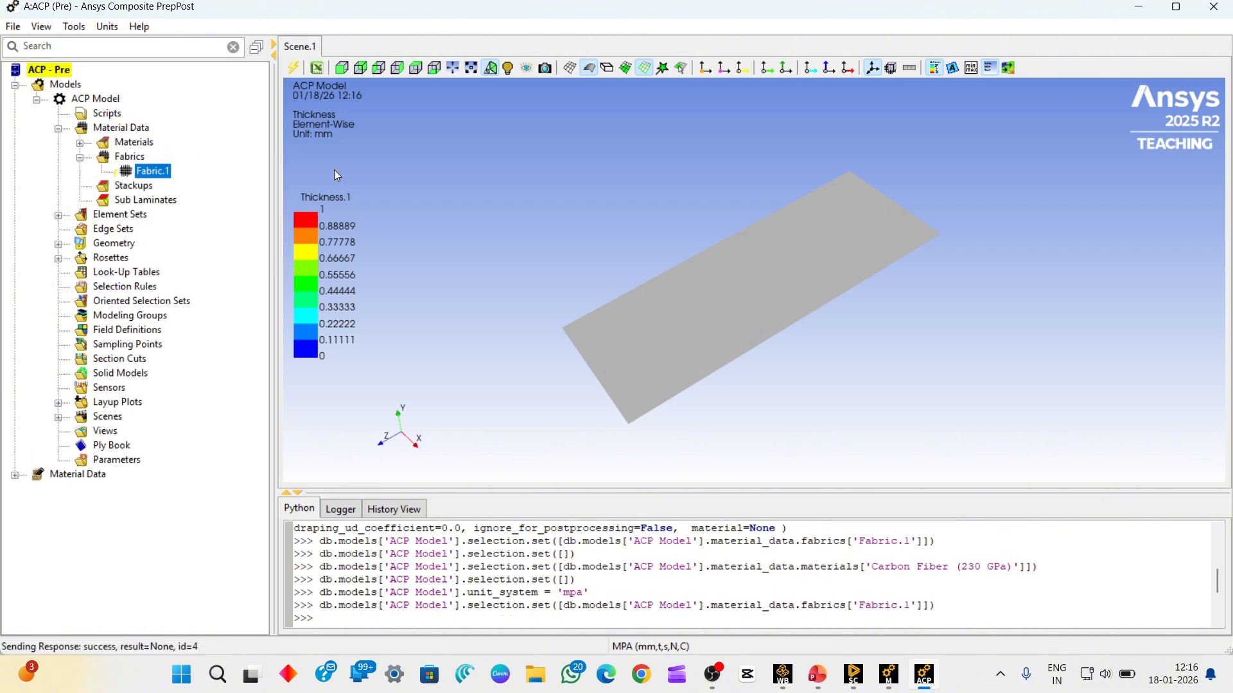
click(779, 225)
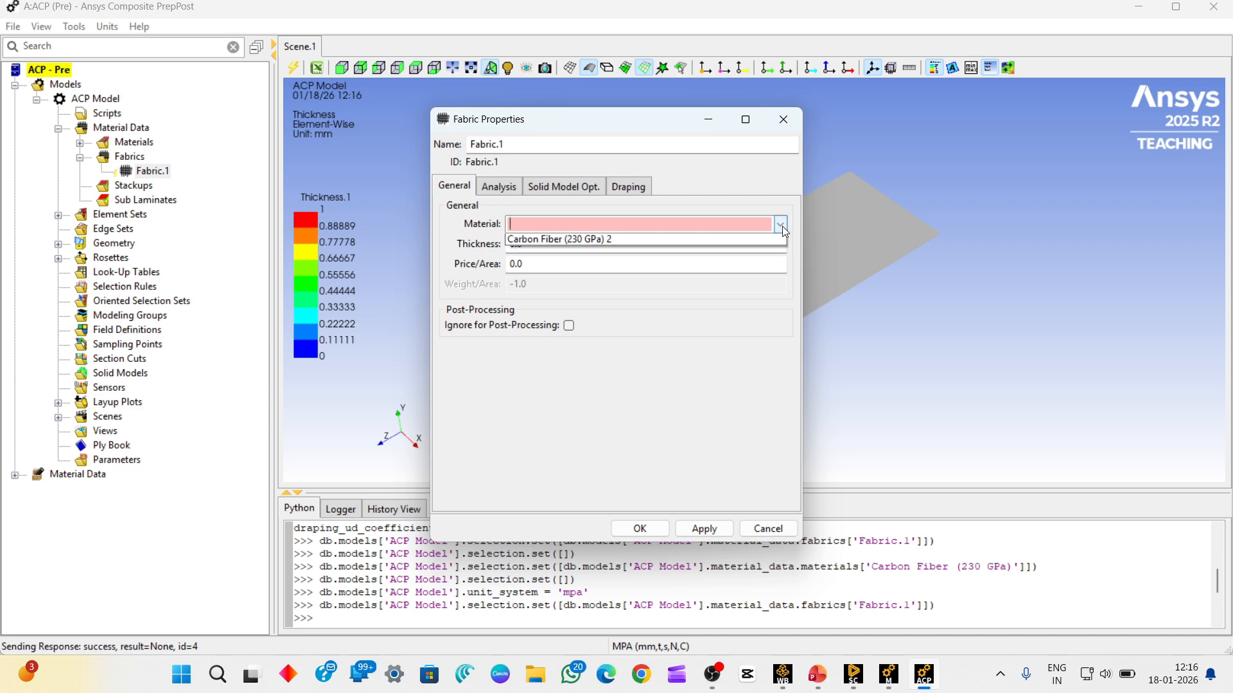
click(569, 243)
double_click(568, 244)
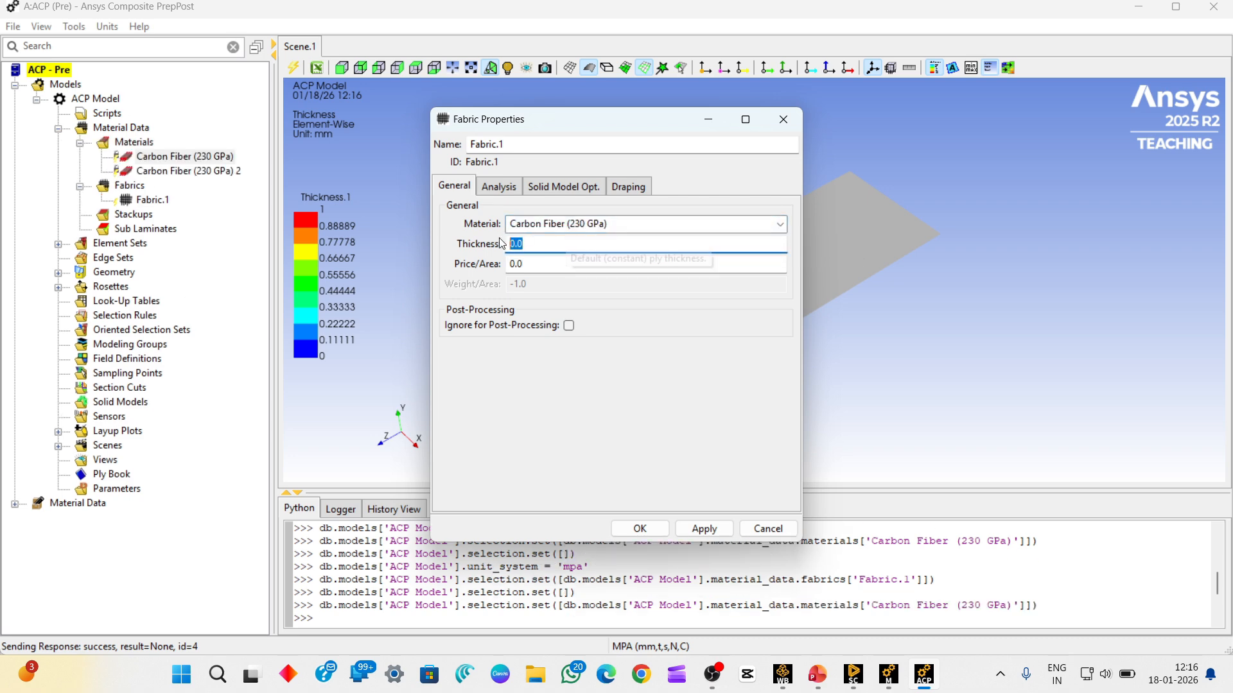
text(0)
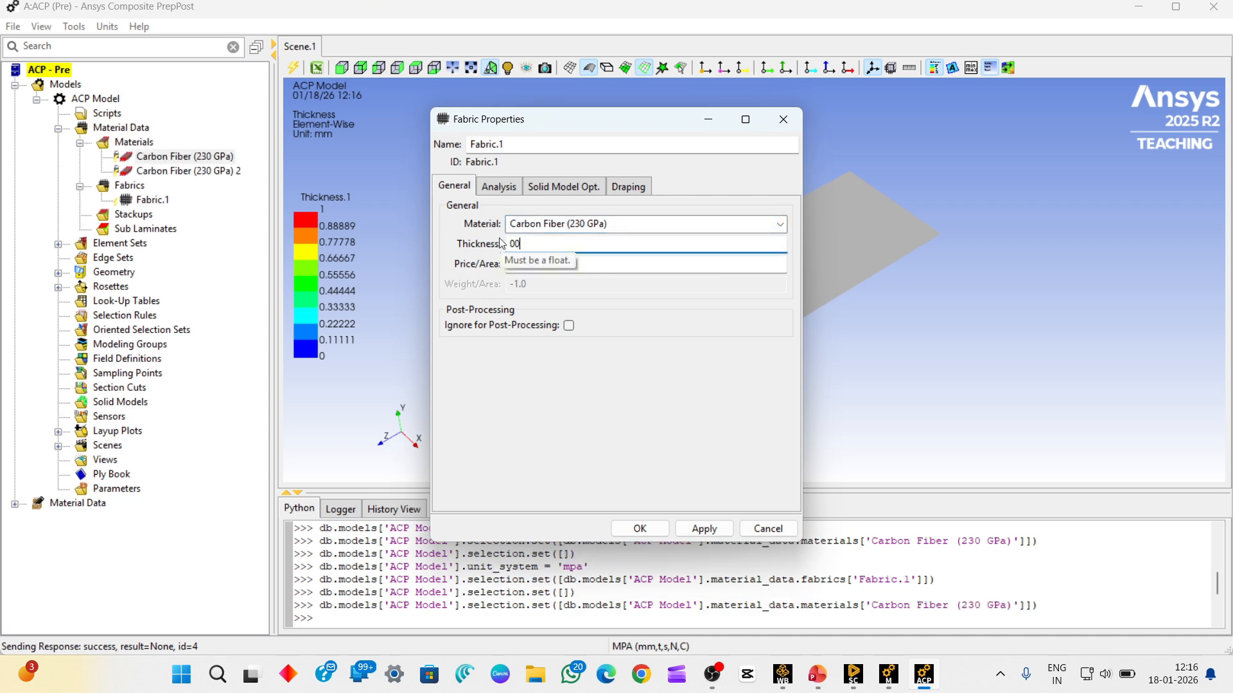
text(.2)
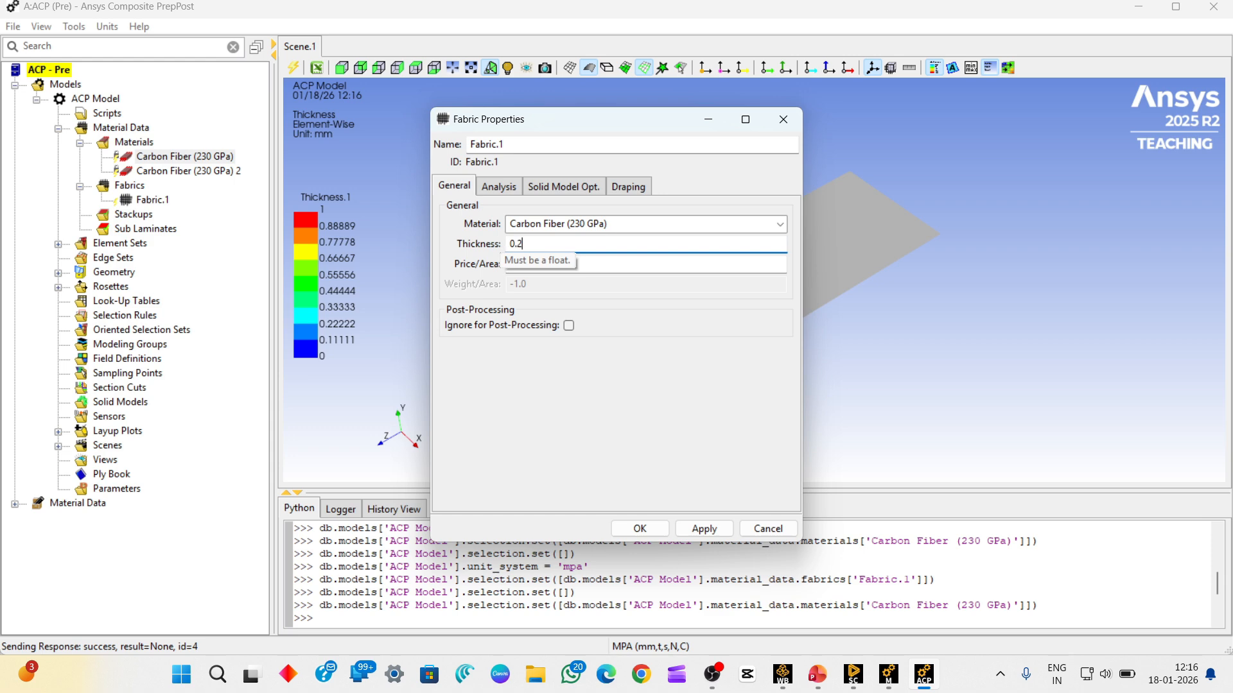
click(646, 531)
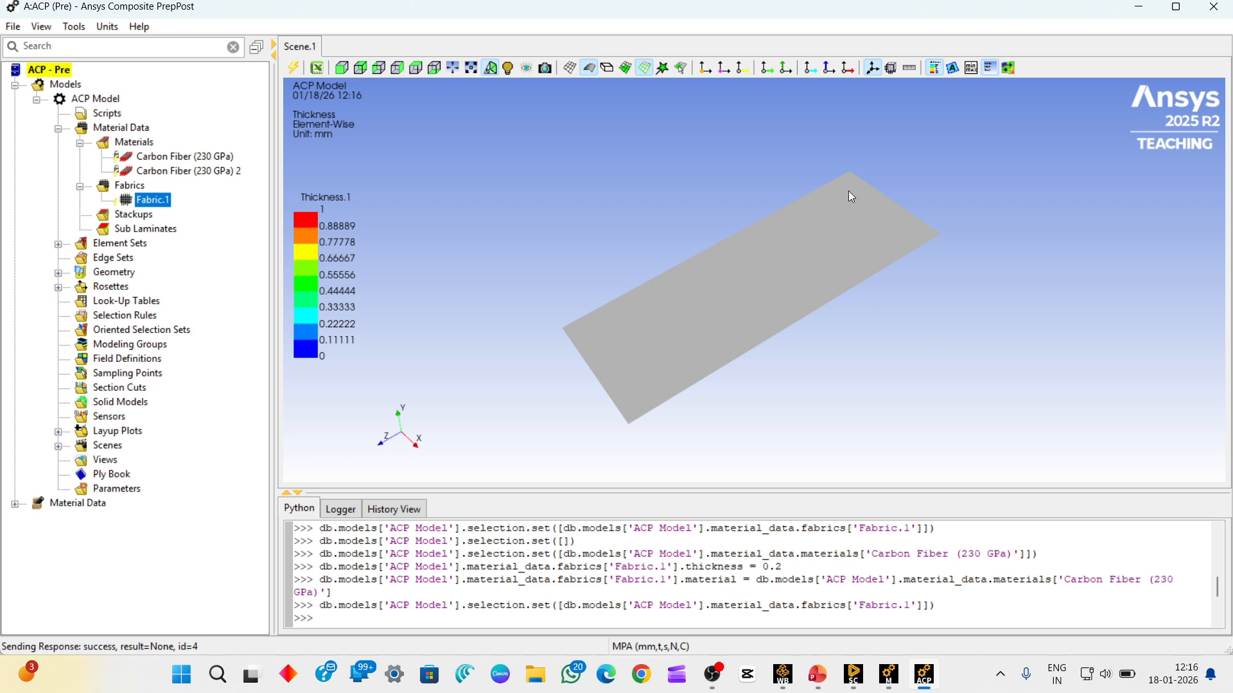
click(508, 375)
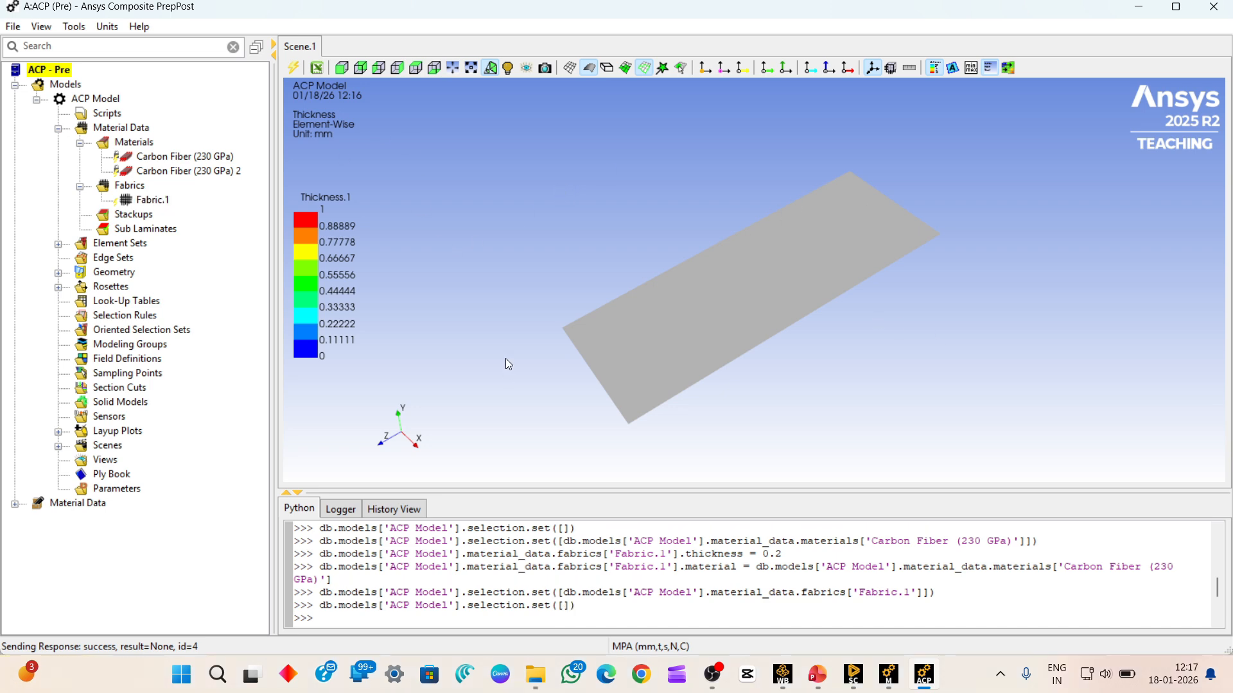
- Switch to PowerPoint and present the Composite Basics slides on composite materials, followed by the Meshing slide
key(alt+Tab)
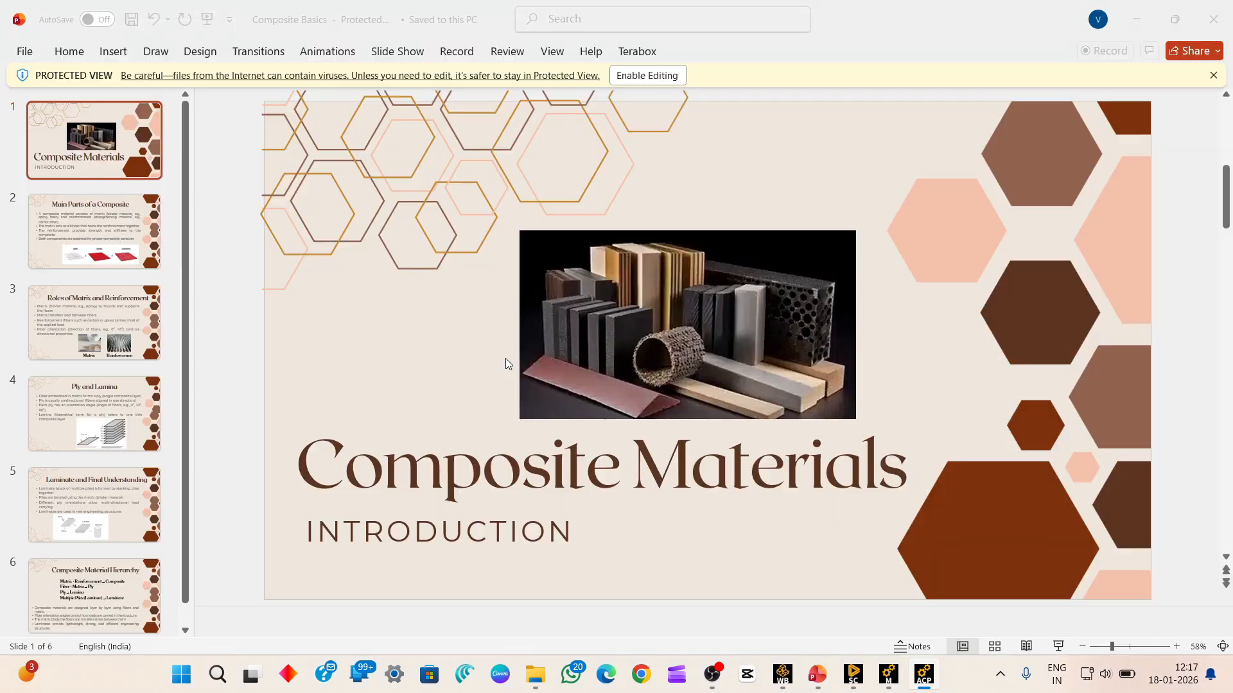
click(1058, 653)
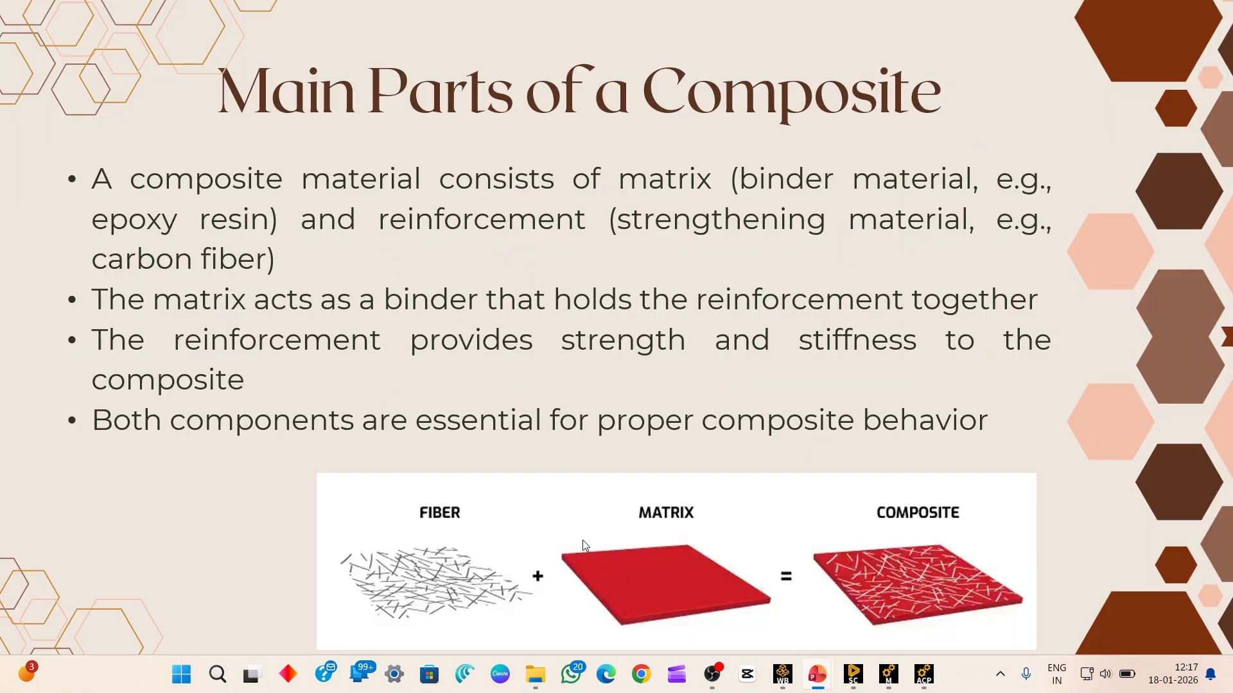
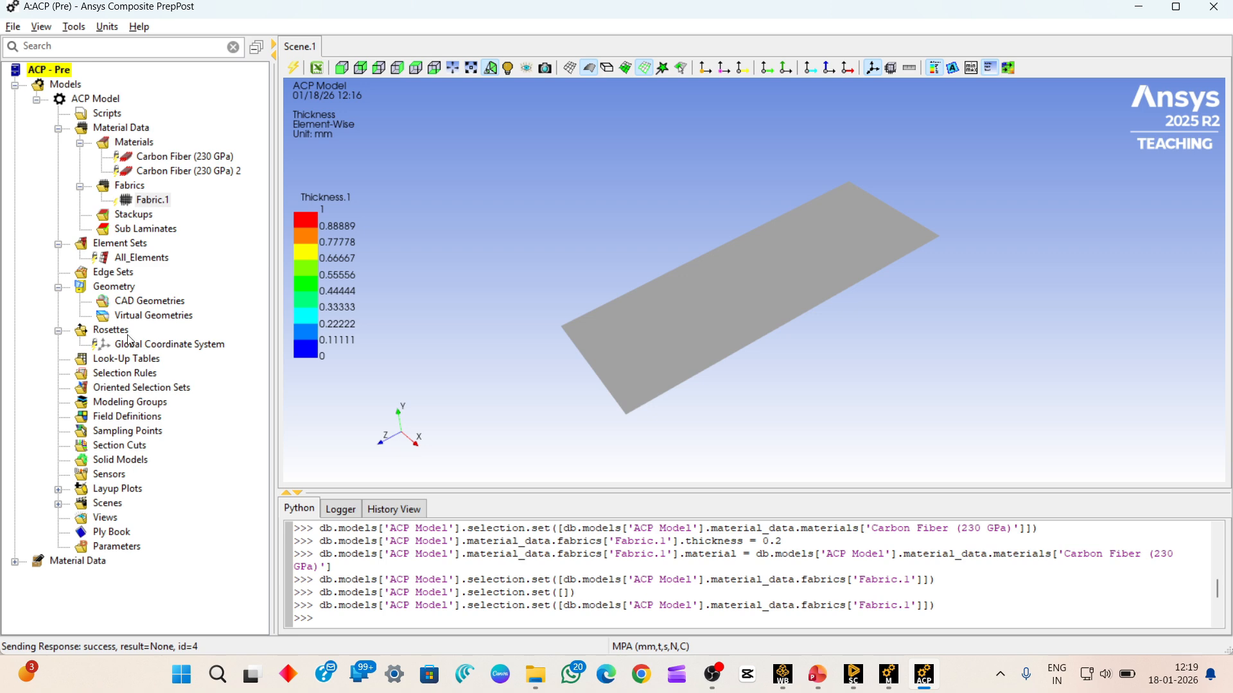
click(765, 574)
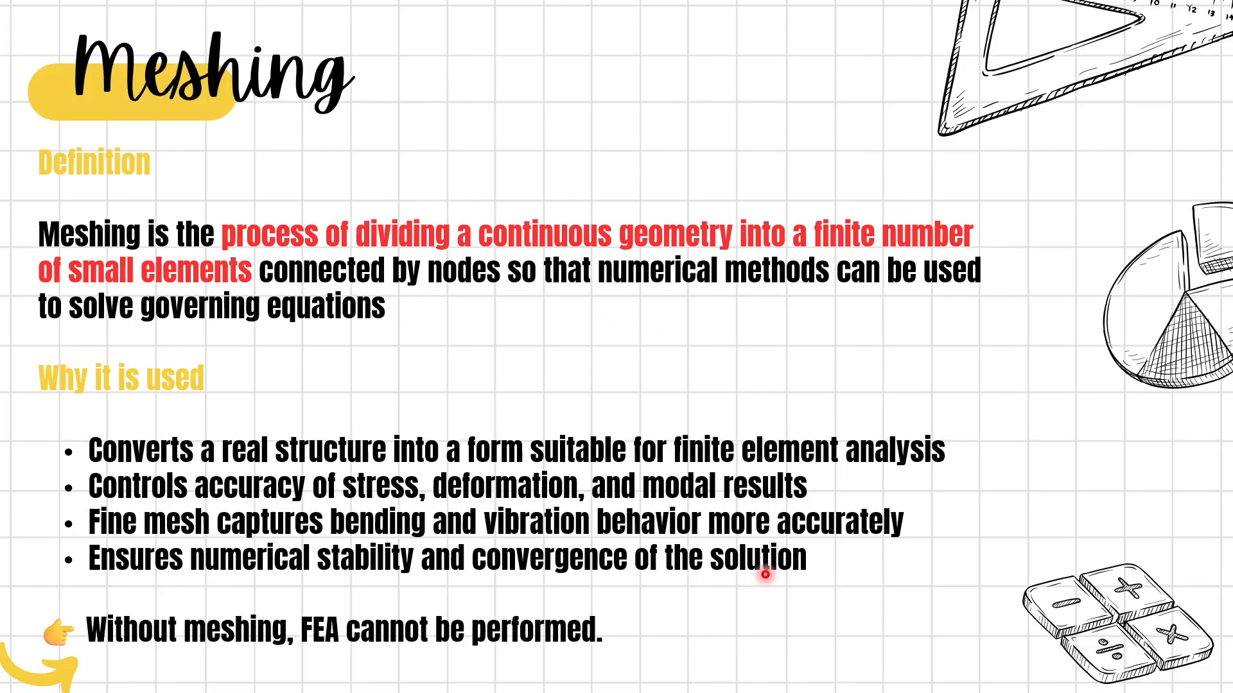
click(747, 453)
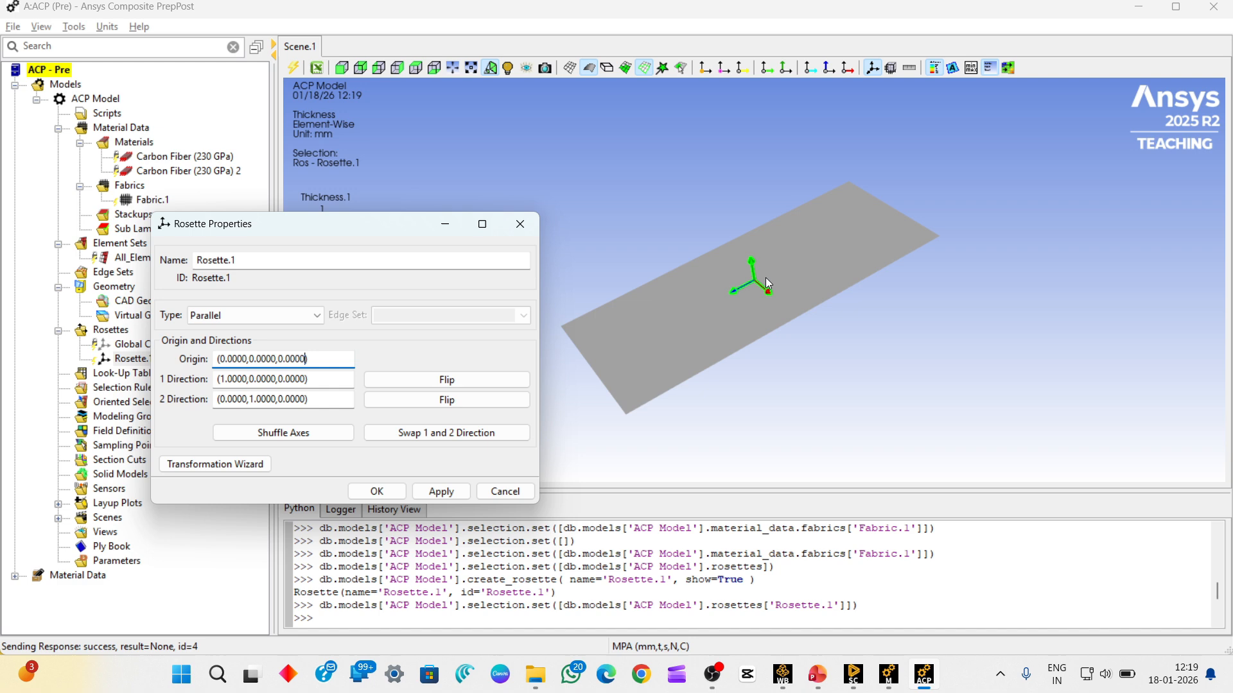
- Examine the axis directions of Rosette.1 on the plate at several zoom levels
scroll(765, 278, up, 3)
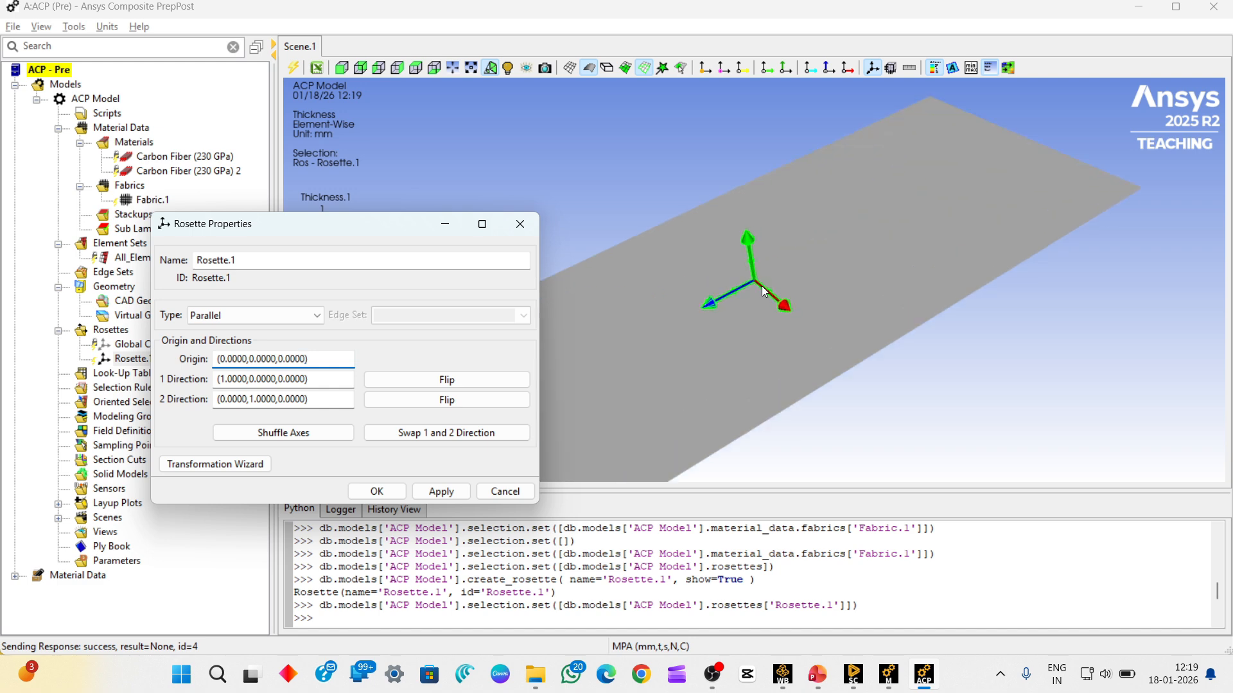
scroll(766, 282, down, 3)
middle_drag(807, 312, 877, 265)
drag(859, 279, 846, 237)
scroll(843, 237, up, 3)
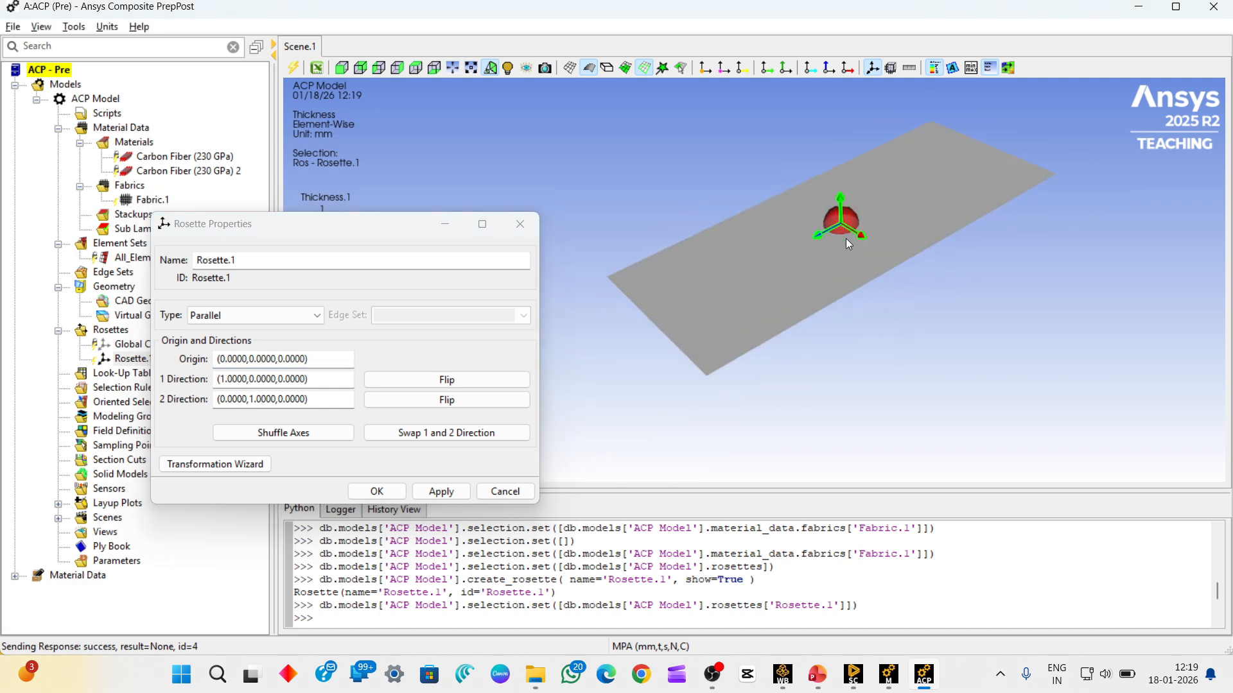
middle_drag(841, 238, 809, 309)
scroll(809, 309, down, 3)
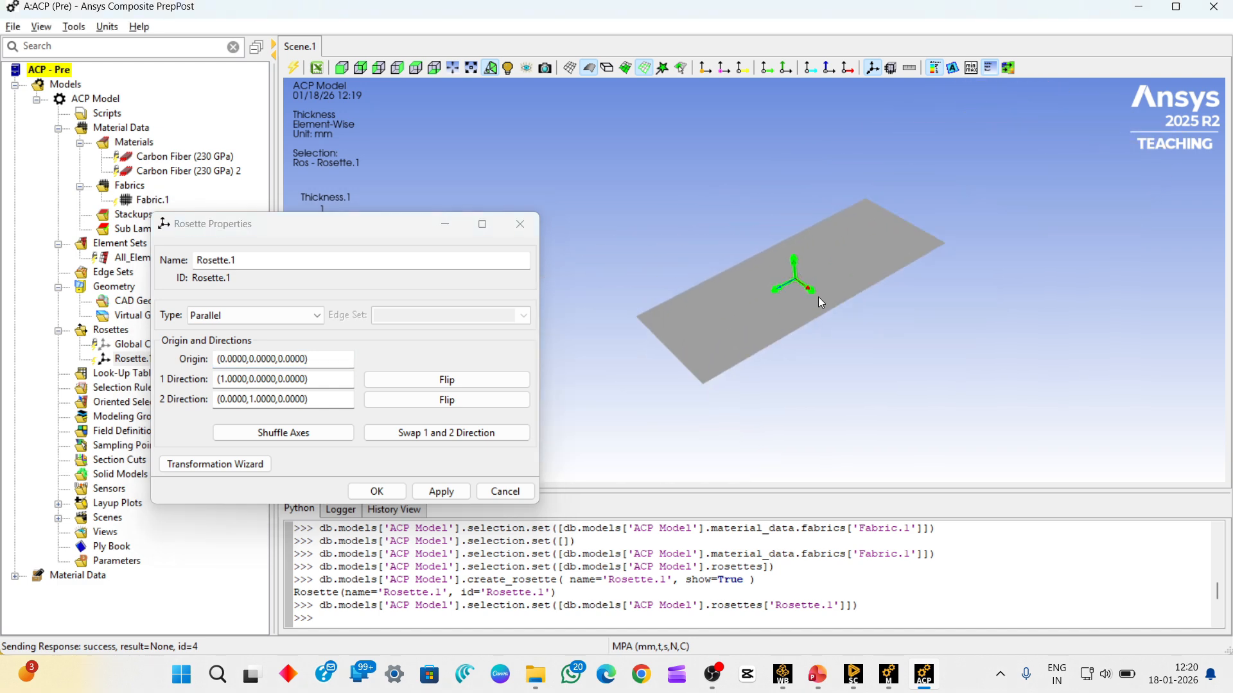
scroll(841, 290, up, 3)
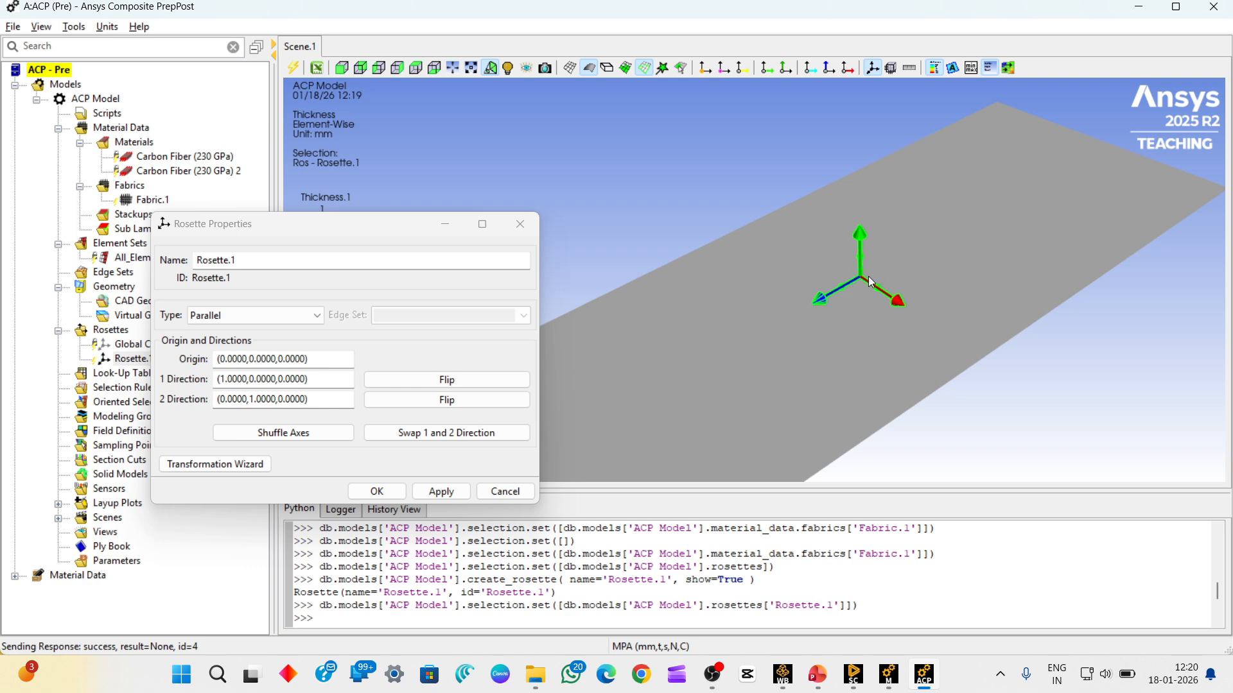
scroll(899, 316, up, 1)
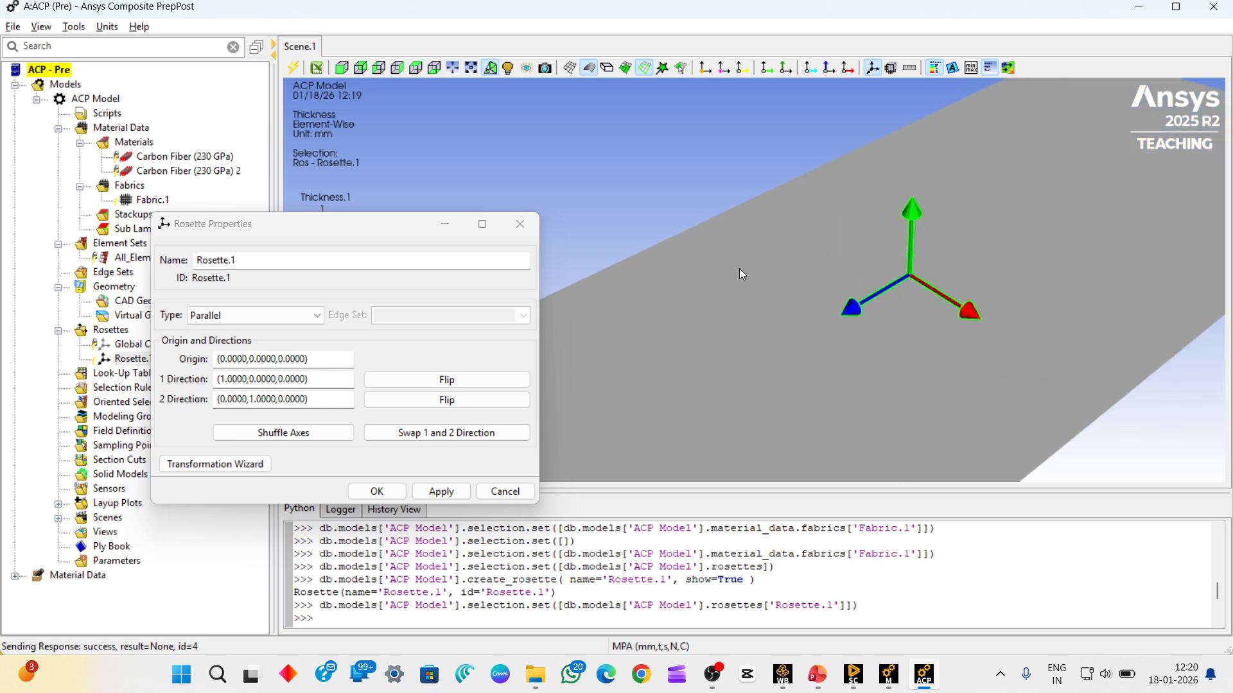
scroll(800, 261, down, 3)
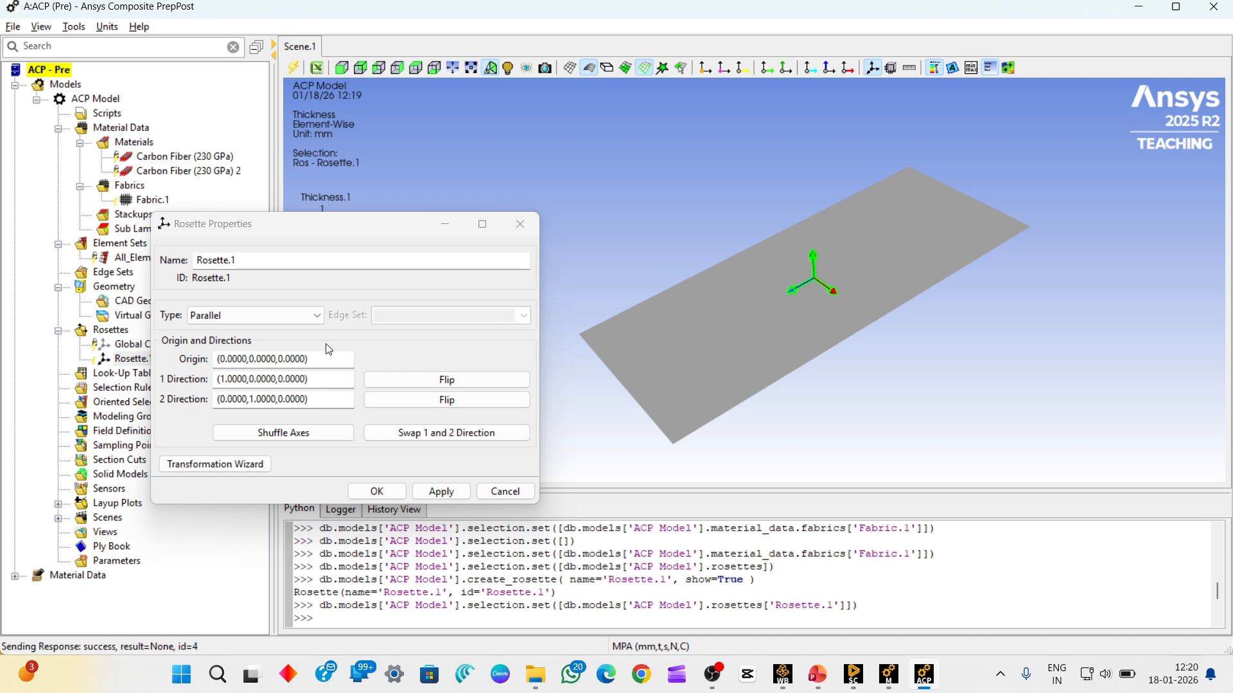
- Set Rosette.1's origin to (1.5, 0, 2.5) by picking a shell element near the plate's centre, and accept the rosette
click(344, 362)
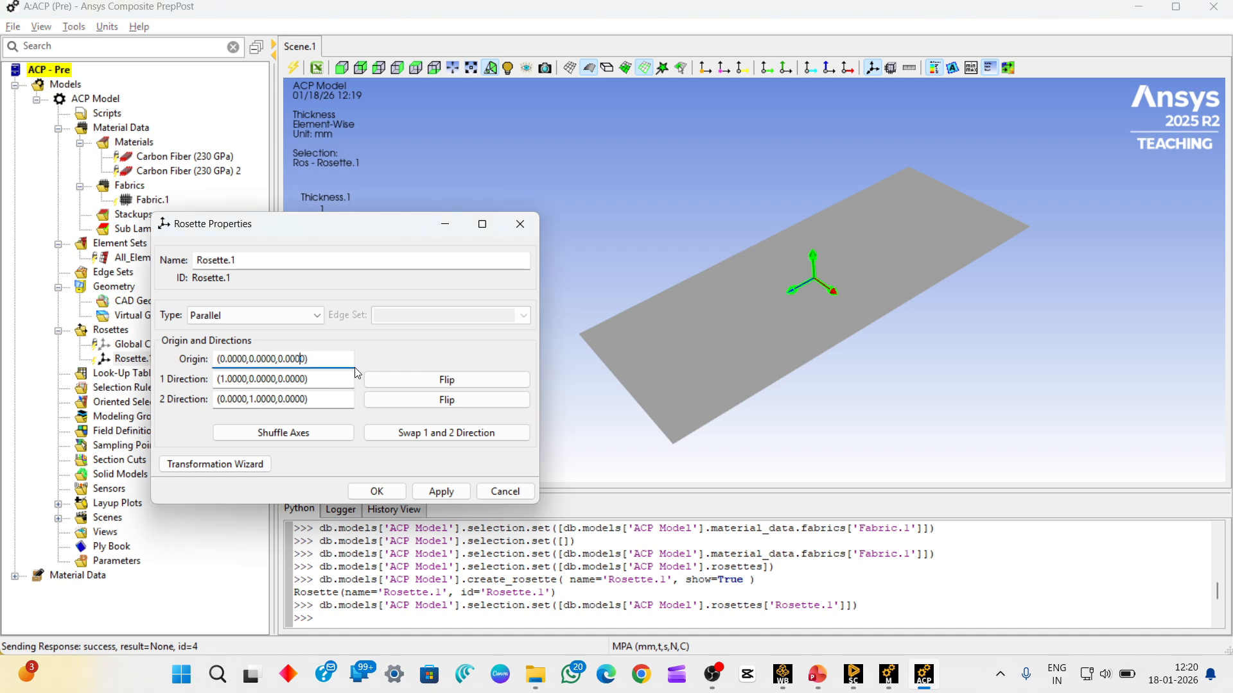
click(808, 301)
scroll(813, 292, up, 2)
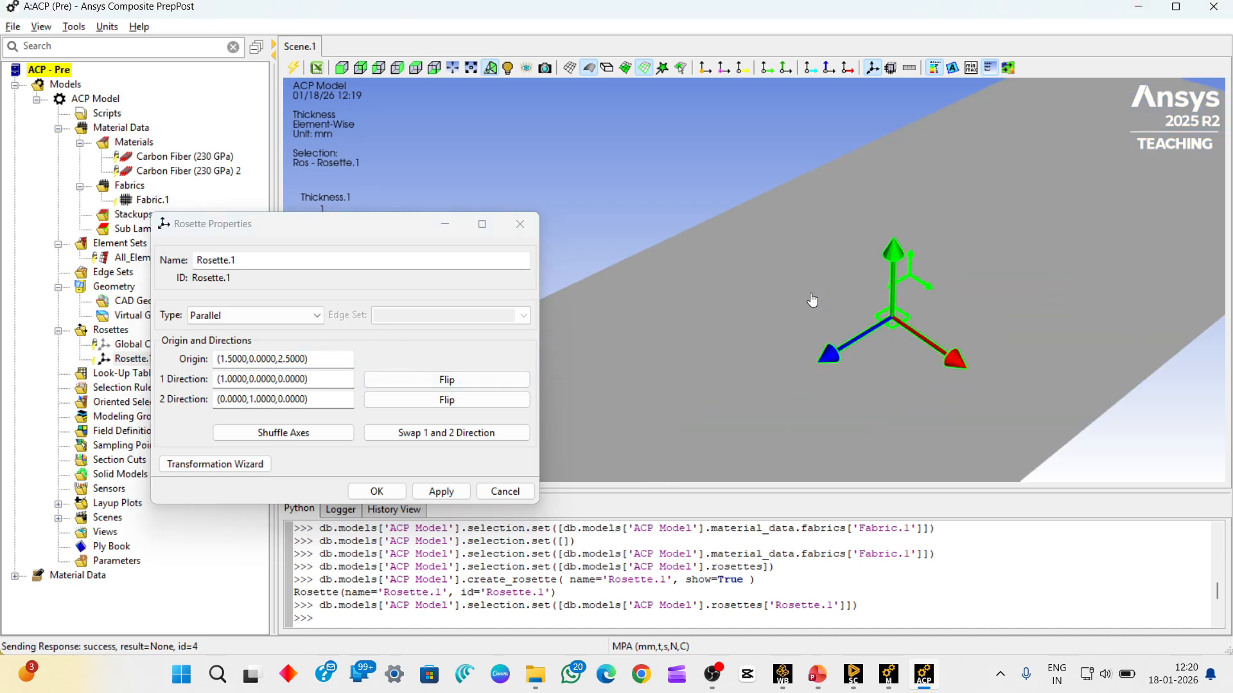
scroll(811, 294, down, 1)
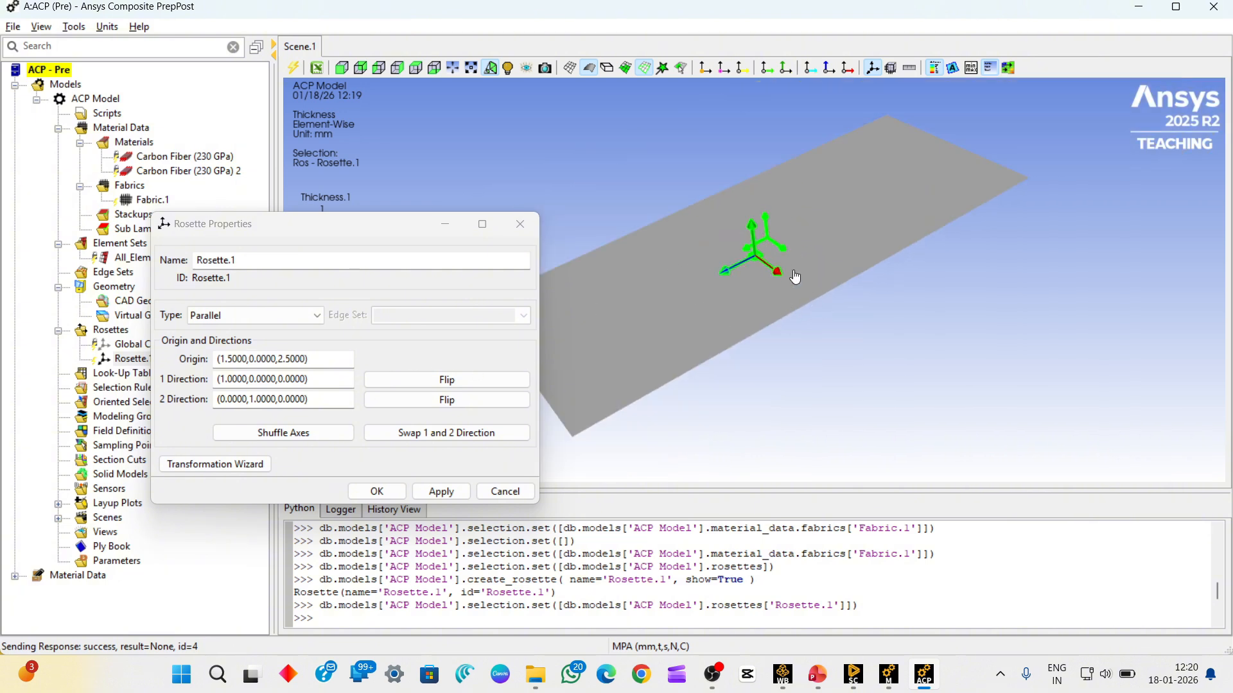
scroll(783, 275, up, 1)
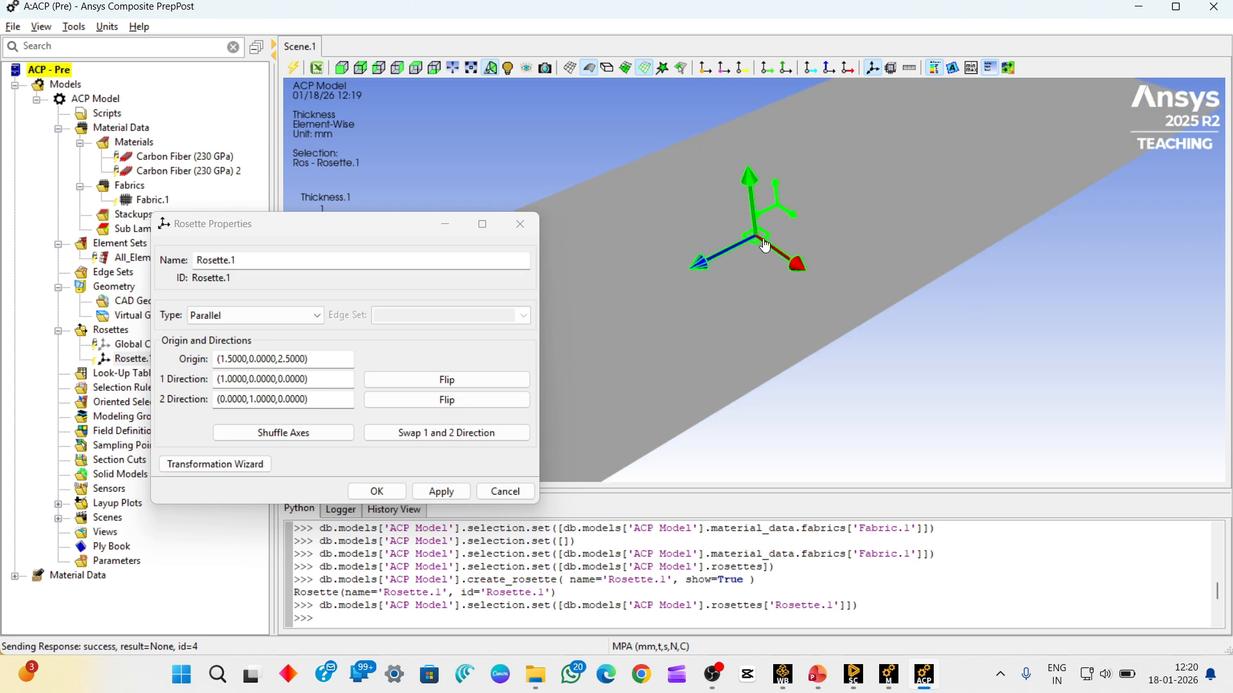
scroll(766, 246, down, 2)
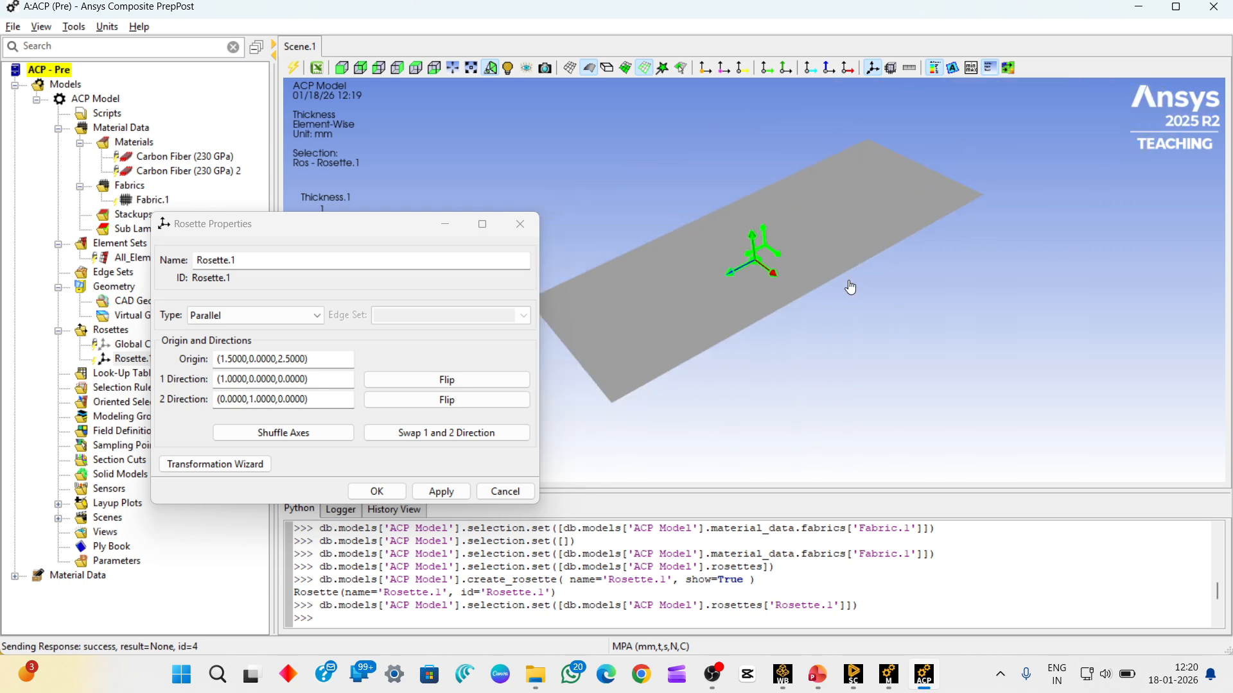
scroll(775, 270, up, 1)
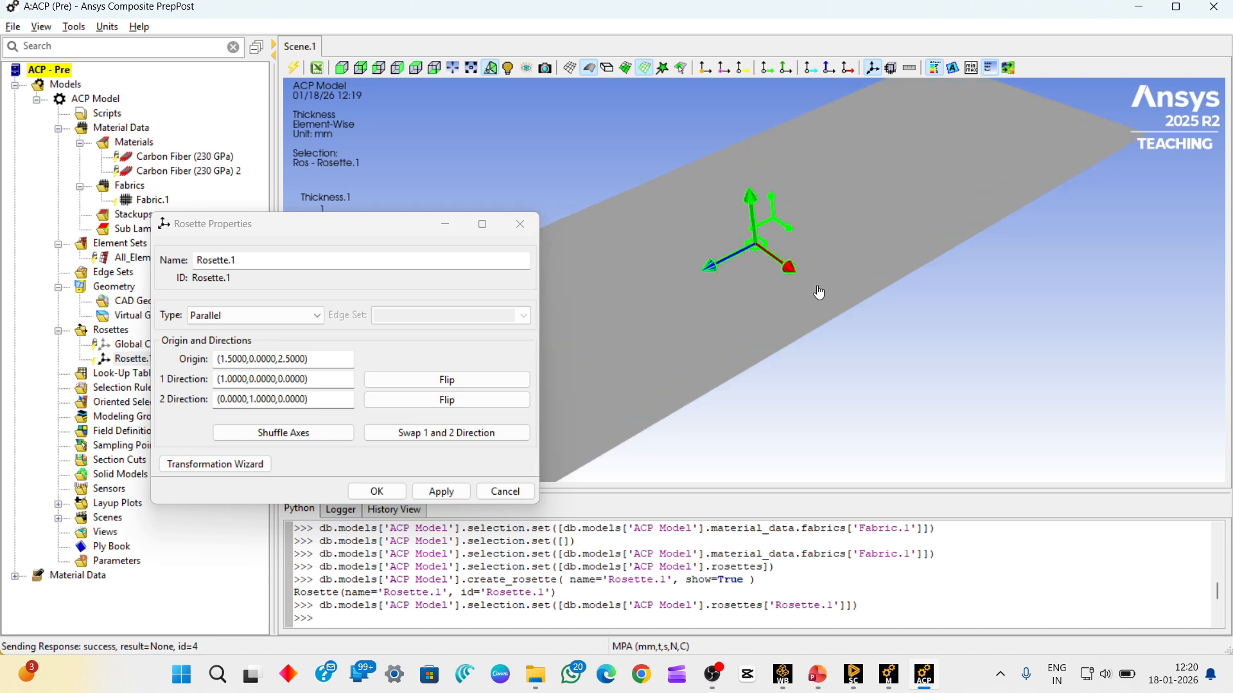
click(403, 490)
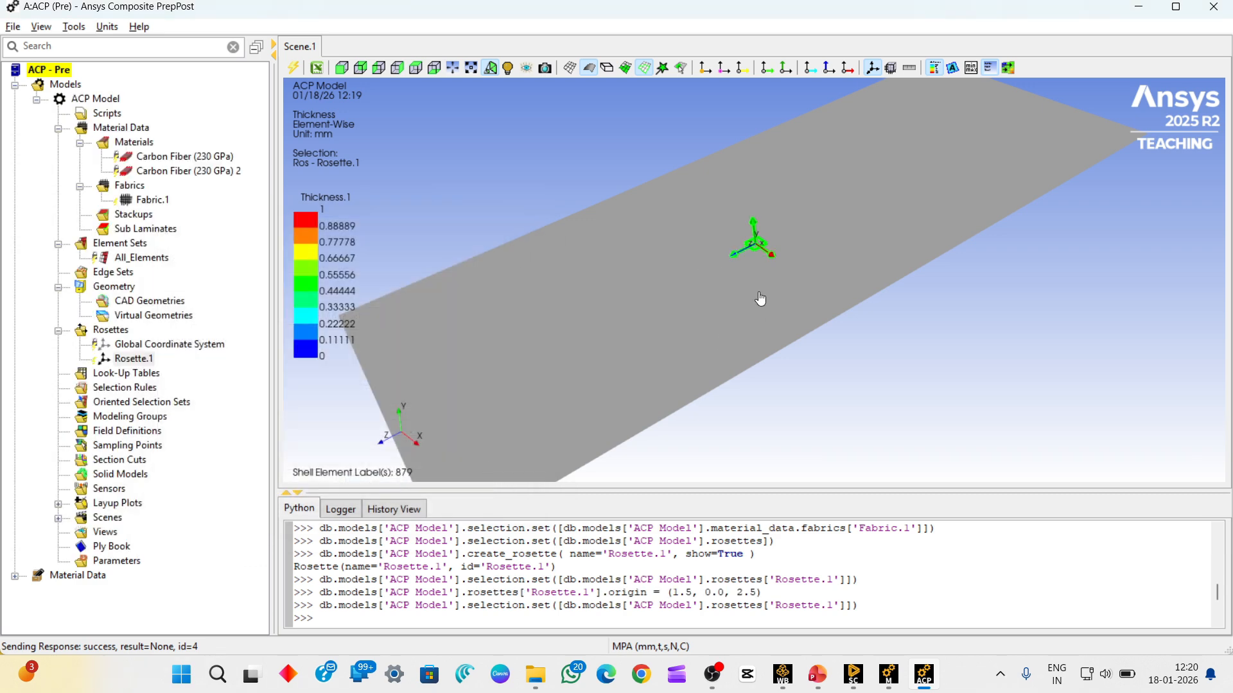
- Turn on the display of mesh edges on the plate
scroll(762, 240, up, 3)
scroll(764, 241, down, 6)
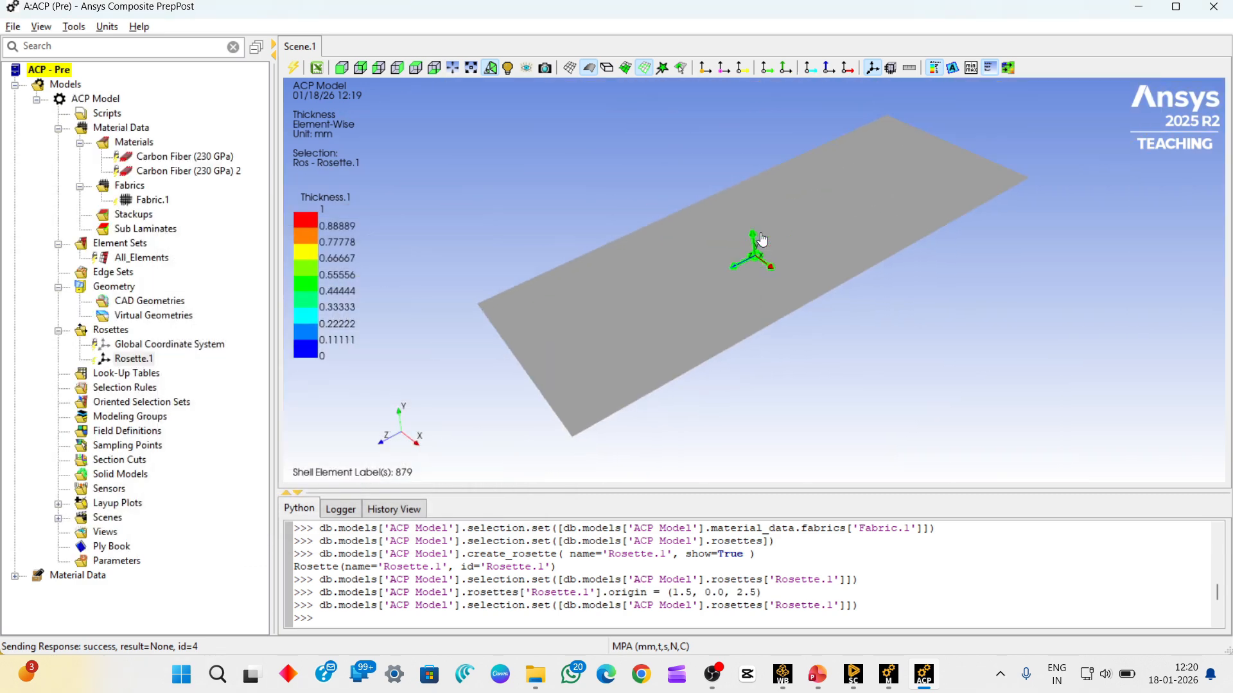
scroll(763, 253, up, 3)
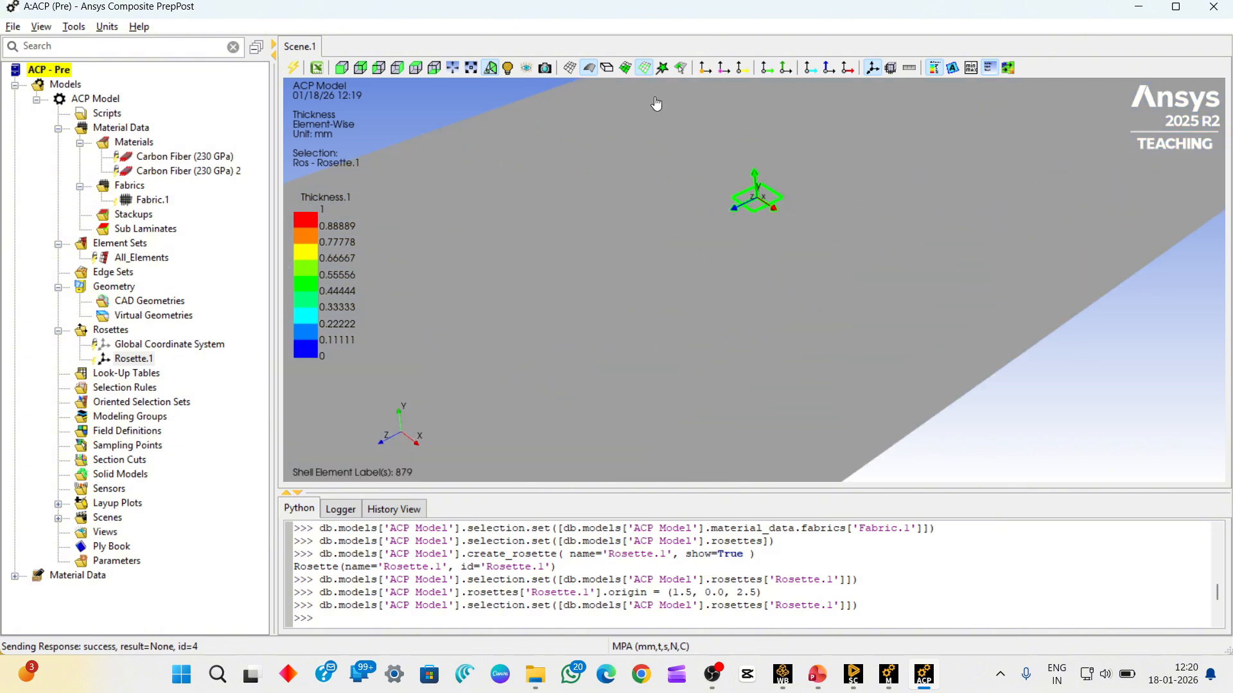
click(569, 67)
scroll(779, 263, down, 3)
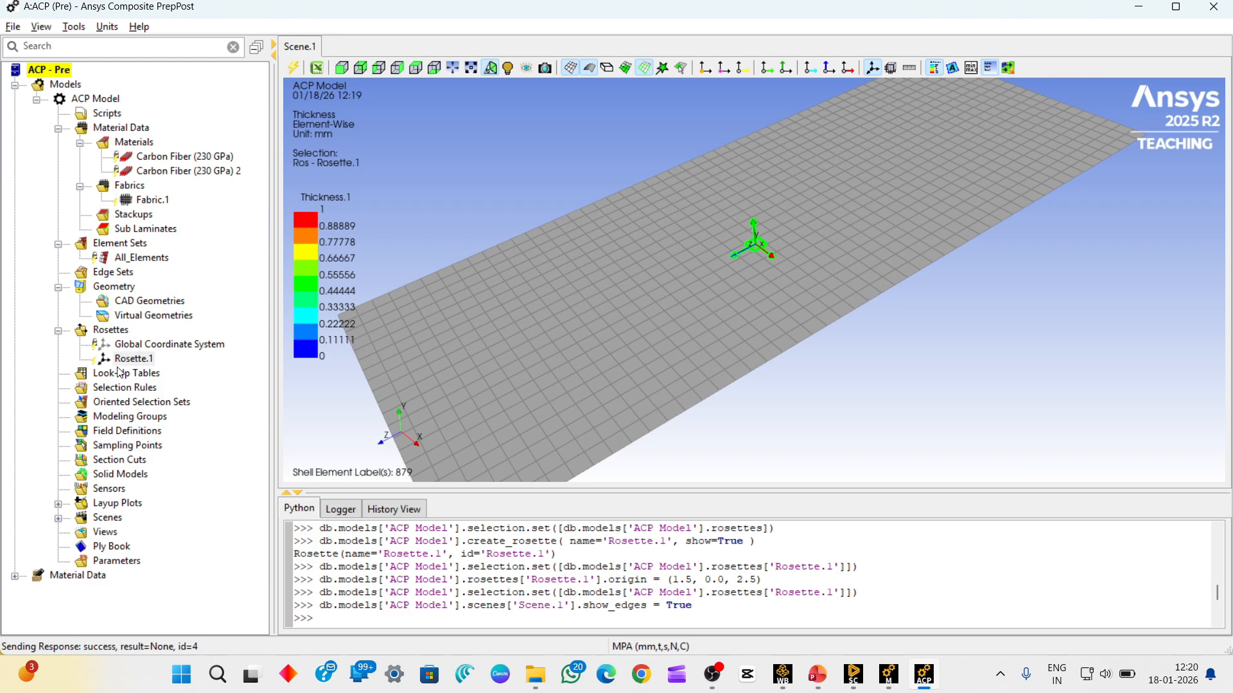
- Create an oriented selection set, then present the Orientation Coordinate System (OSS) slide in PowerPoint and return to ACP
right_click(133, 405)
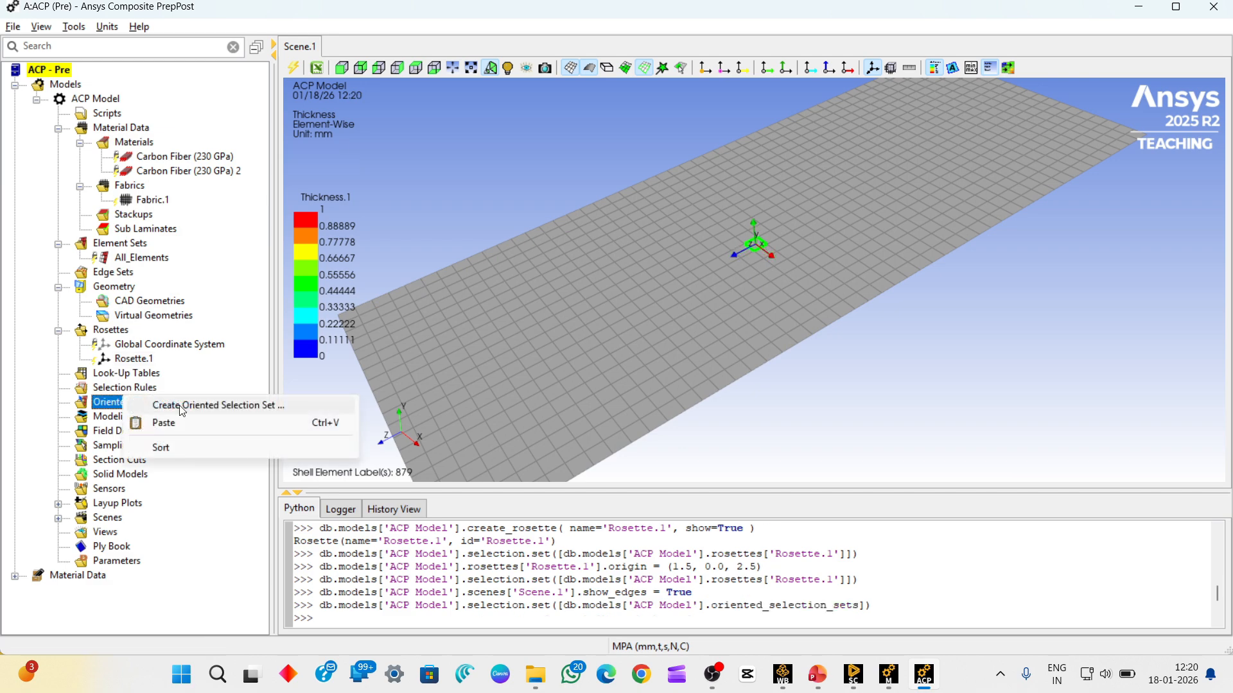
click(182, 406)
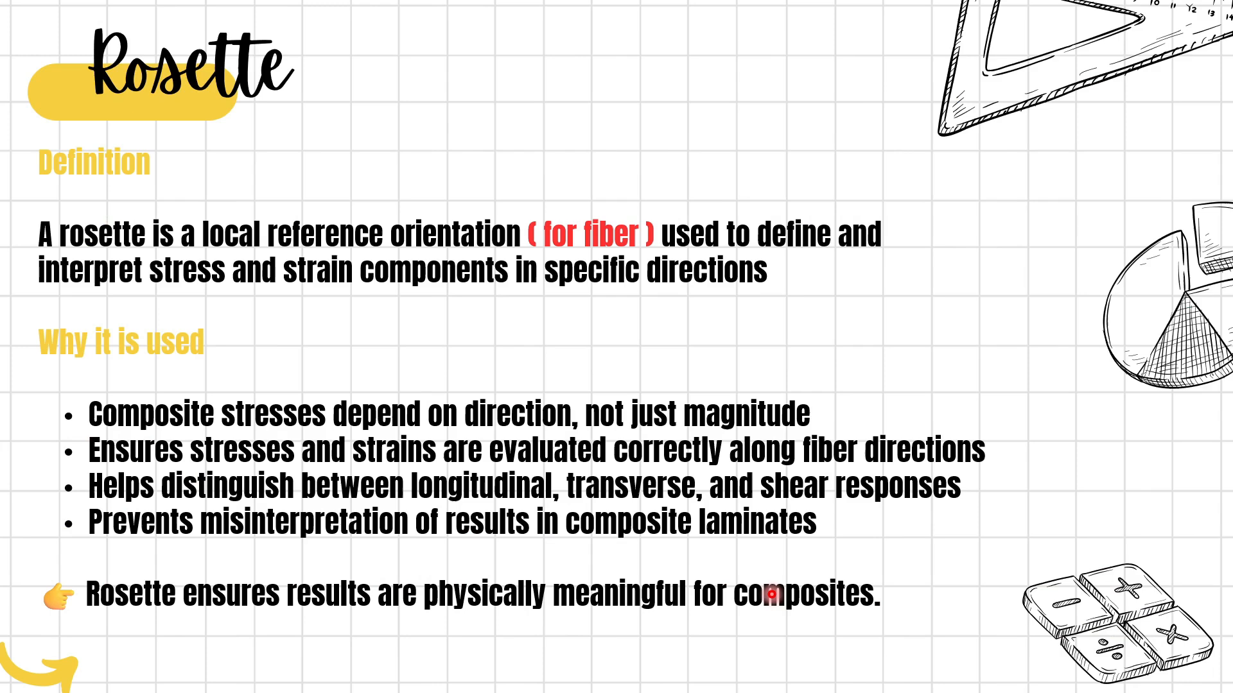
key(Right)
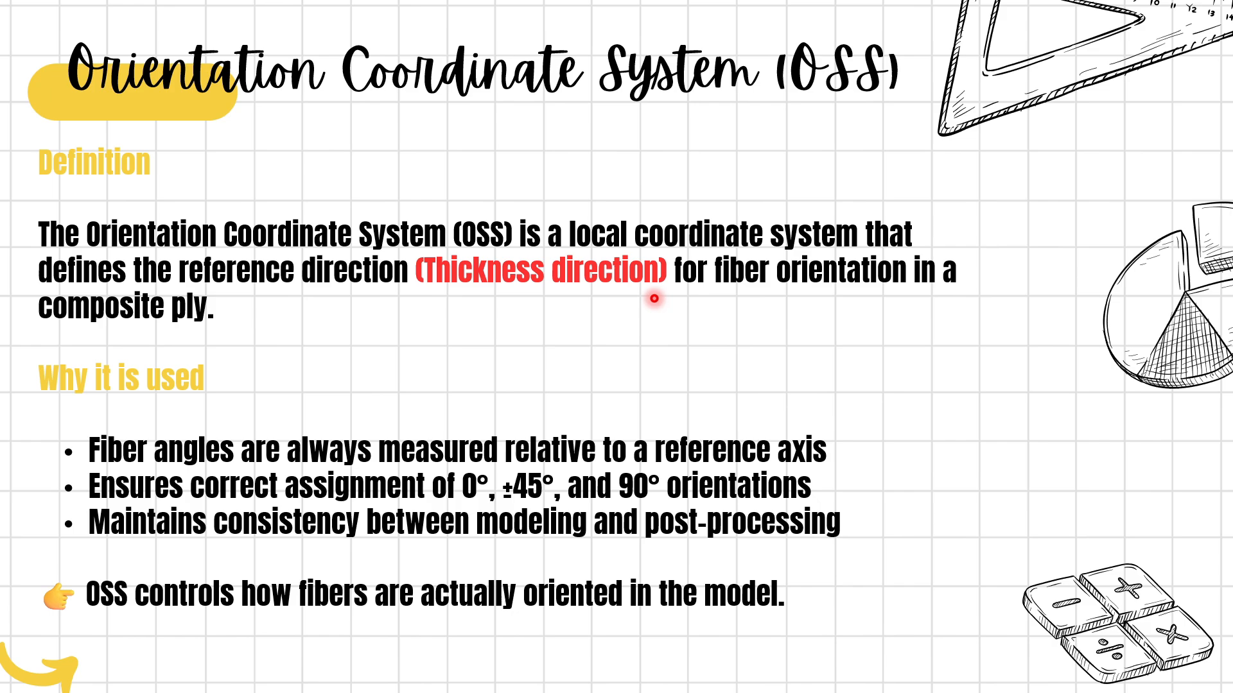
key(alt+Tab)
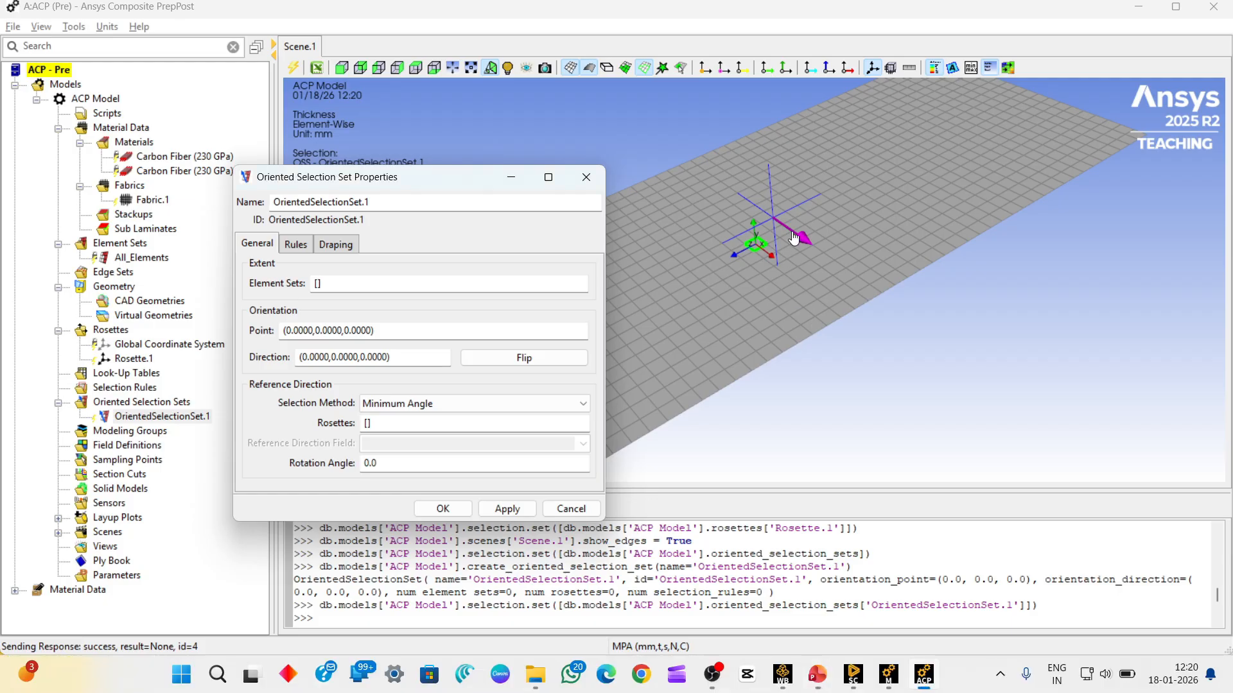
- Set the selection set's orientation point to (2.5, 0, 3.5) and direction to (0, 1, 0) by picking an element near the rosette
drag(735, 255, 891, 302)
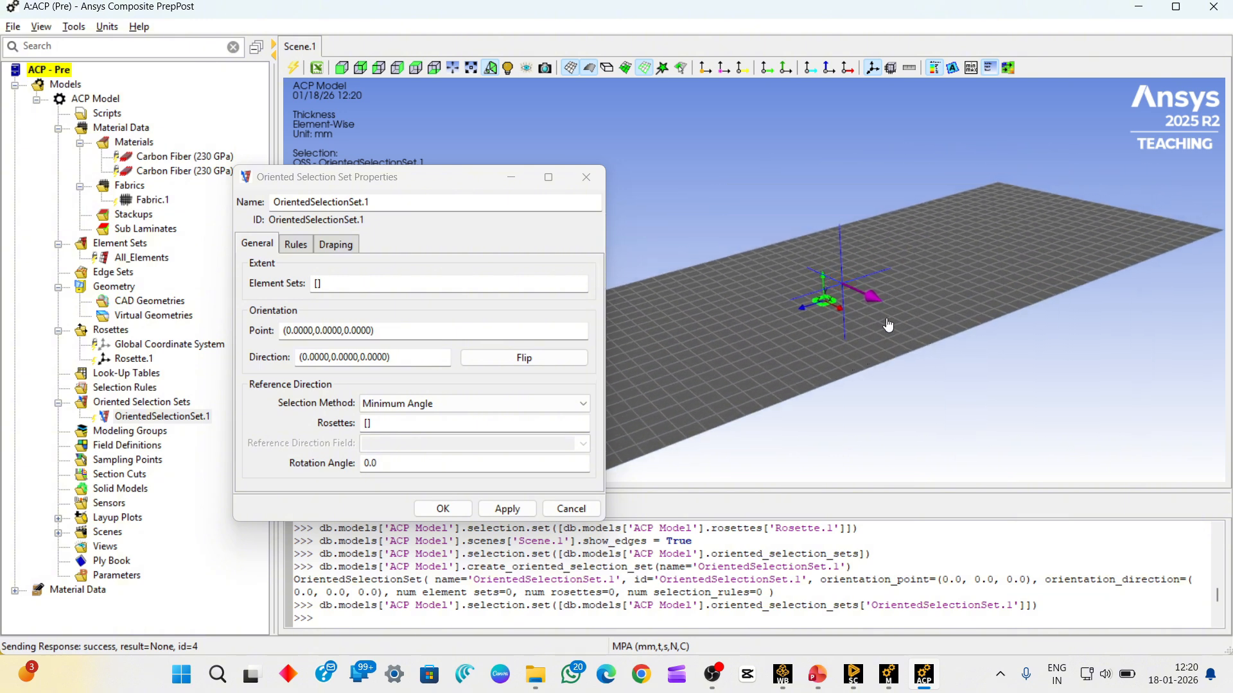
mouse_move(874, 302)
mouse_down()
mouse_move(893, 293)
mouse_move(870, 286)
mouse_up()
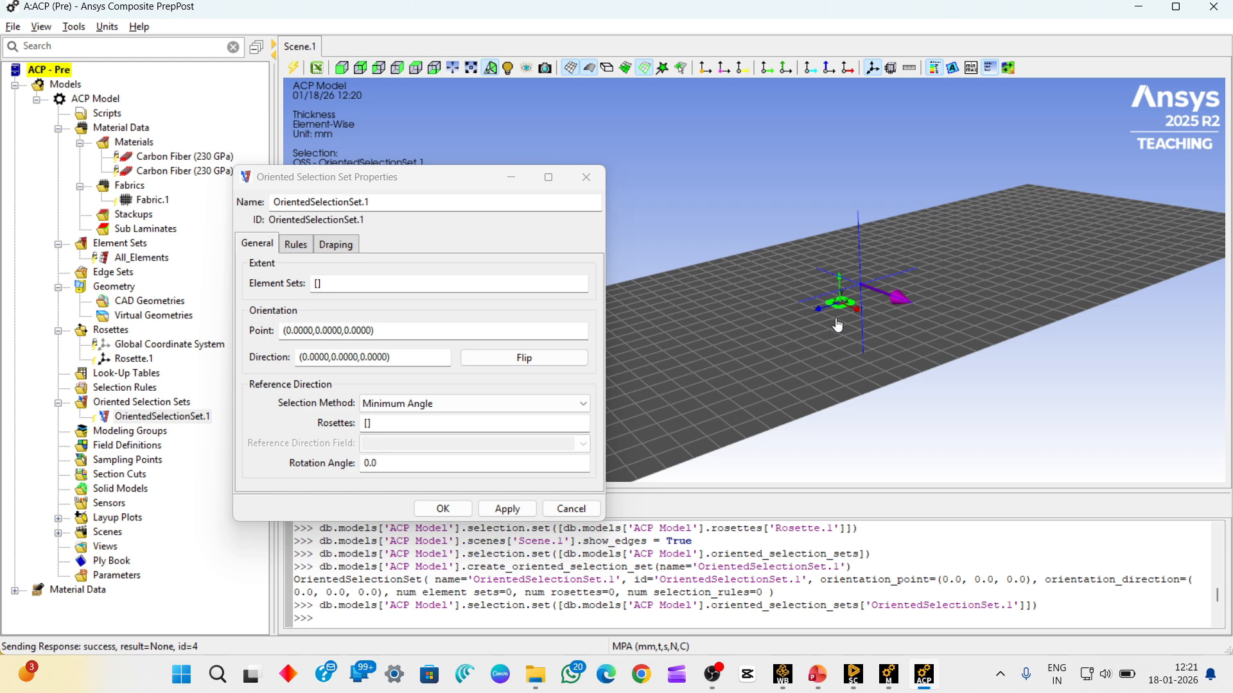
click(325, 329)
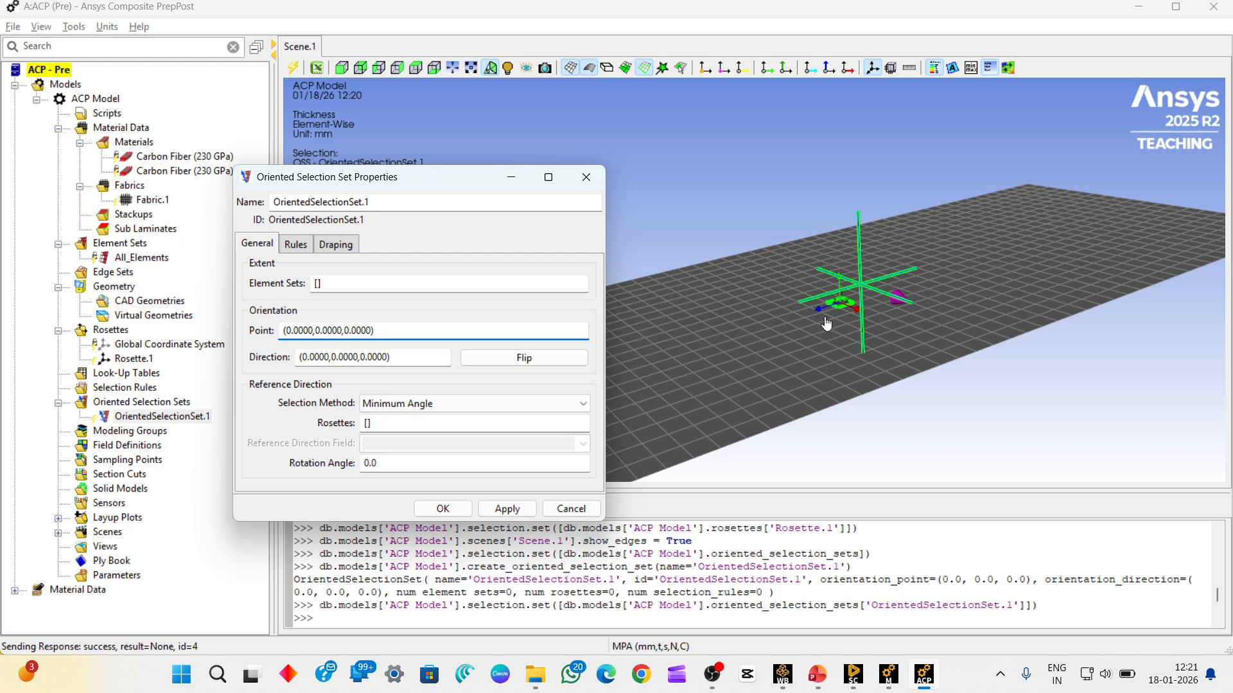
click(835, 317)
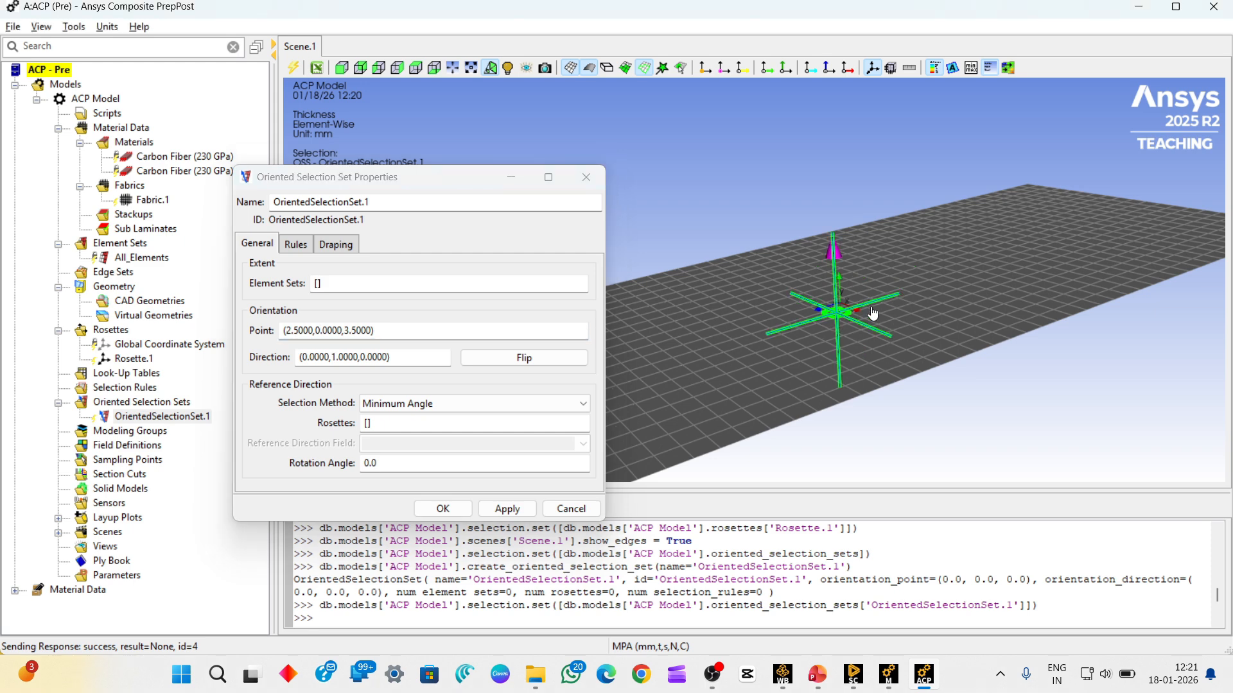
mouse_move(835, 311)
mouse_down()
mouse_move(833, 273)
mouse_move(859, 314)
mouse_up()
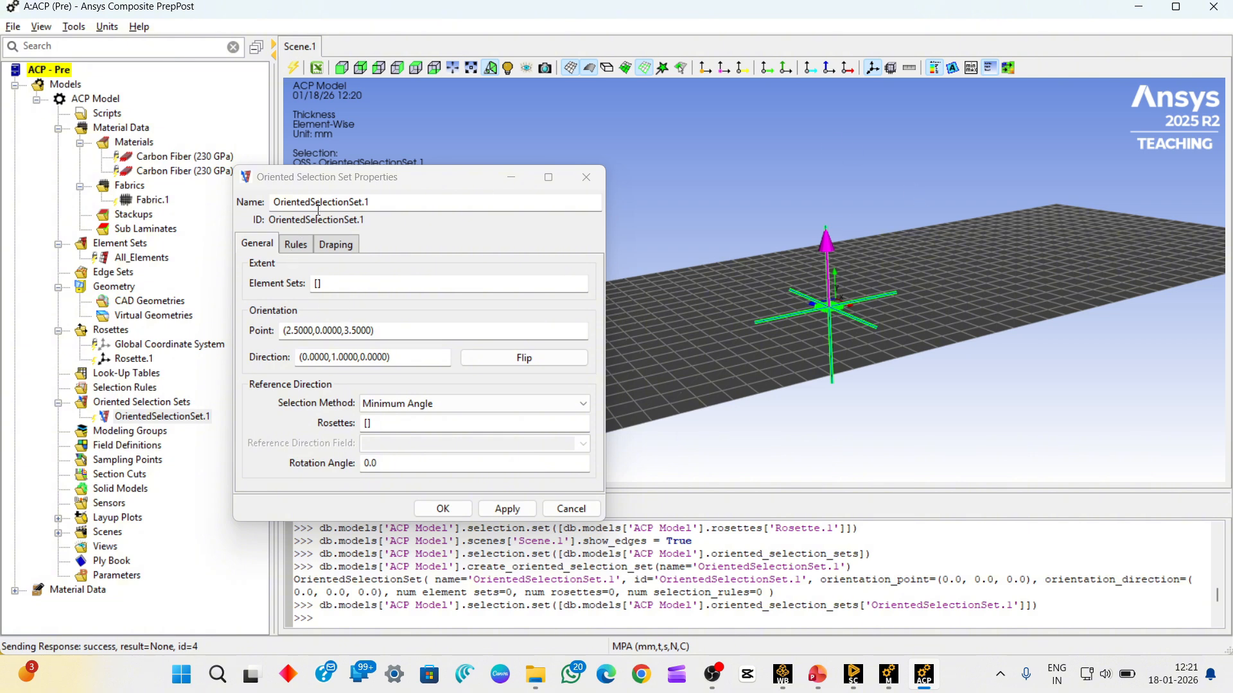
- Assign Rosette.1 as the reference direction rosette of OrientedSelectionSet.1 and accept the set
click(396, 424)
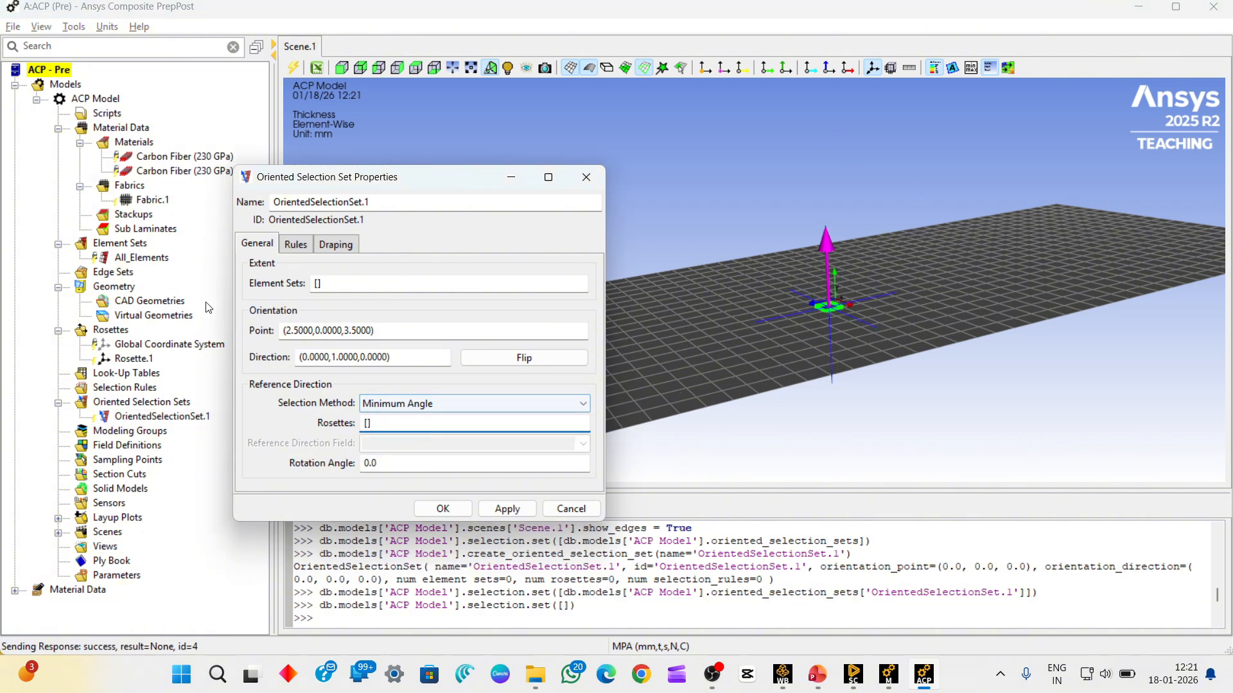
click(134, 359)
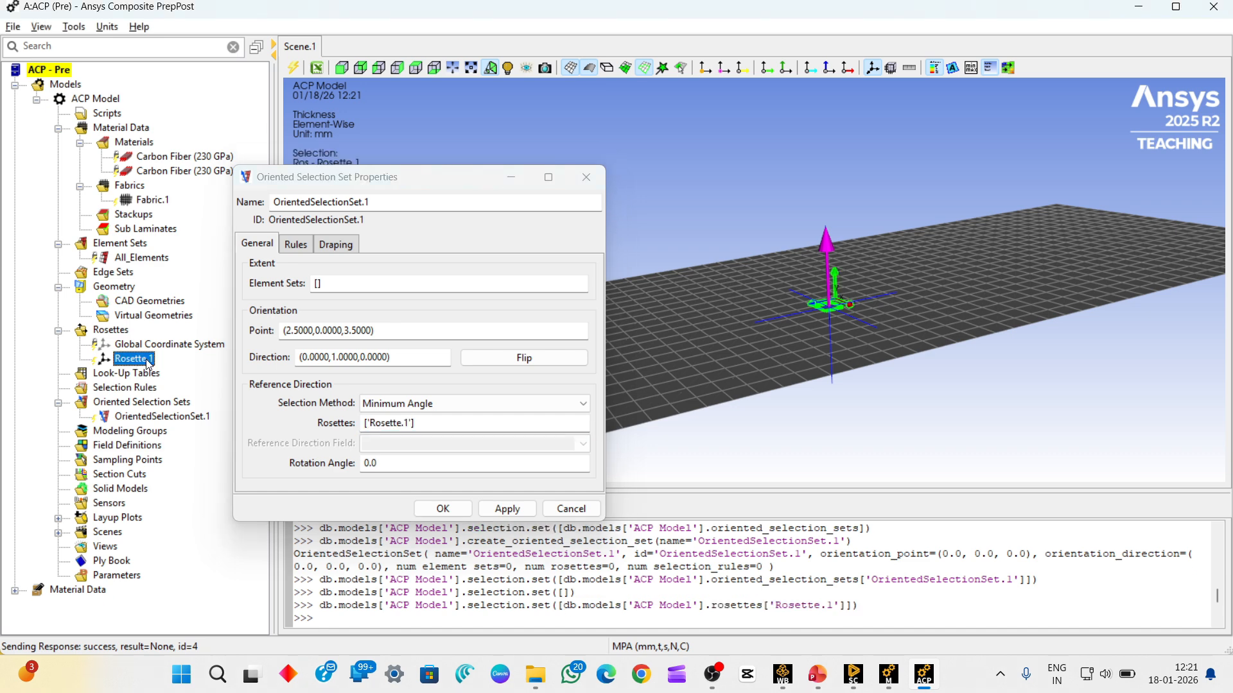
drag(903, 318, 721, 216)
scroll(881, 344, up, 5)
scroll(814, 269, down, 3)
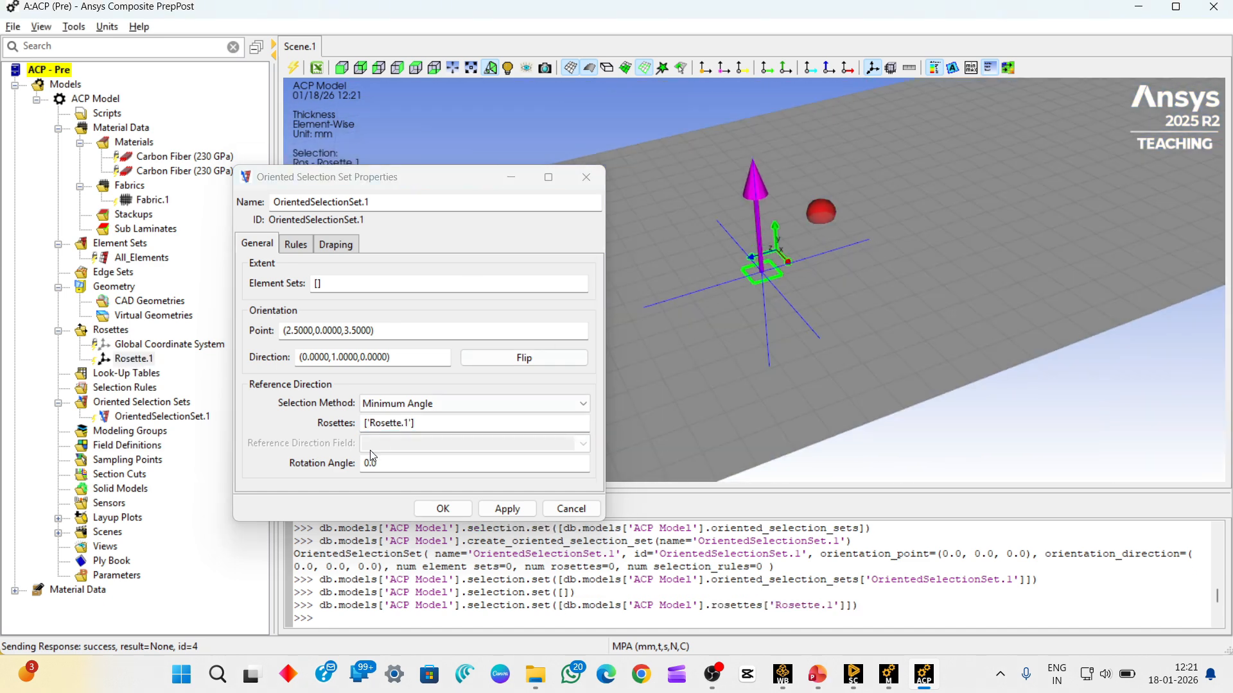
click(436, 508)
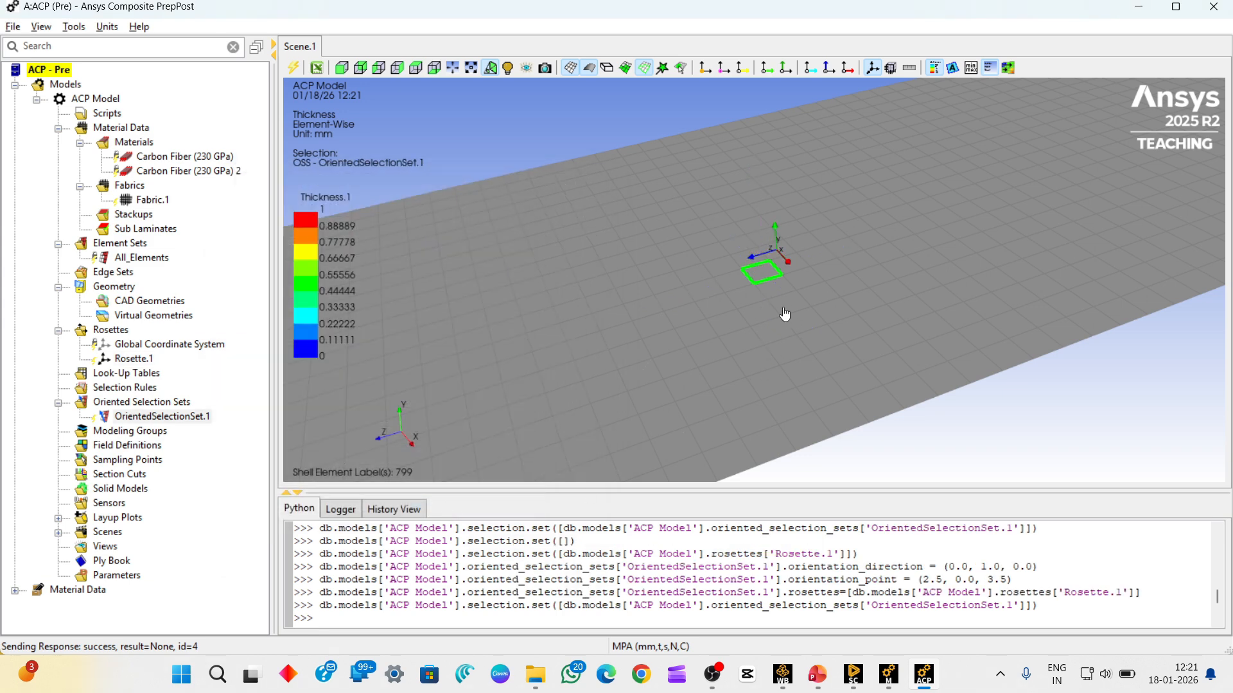
- Create a modeling group with the default name ModelingGroup.1
scroll(783, 308, down, 3)
drag(749, 282, 761, 273)
right_click(141, 433)
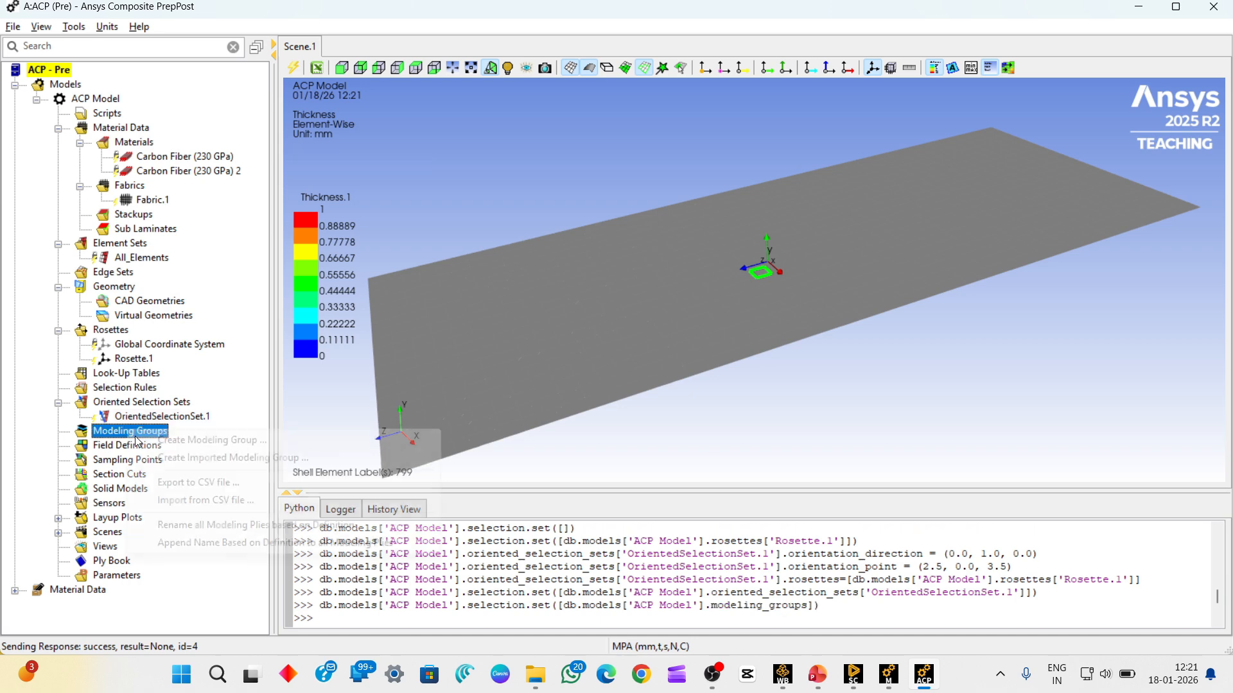
click(212, 437)
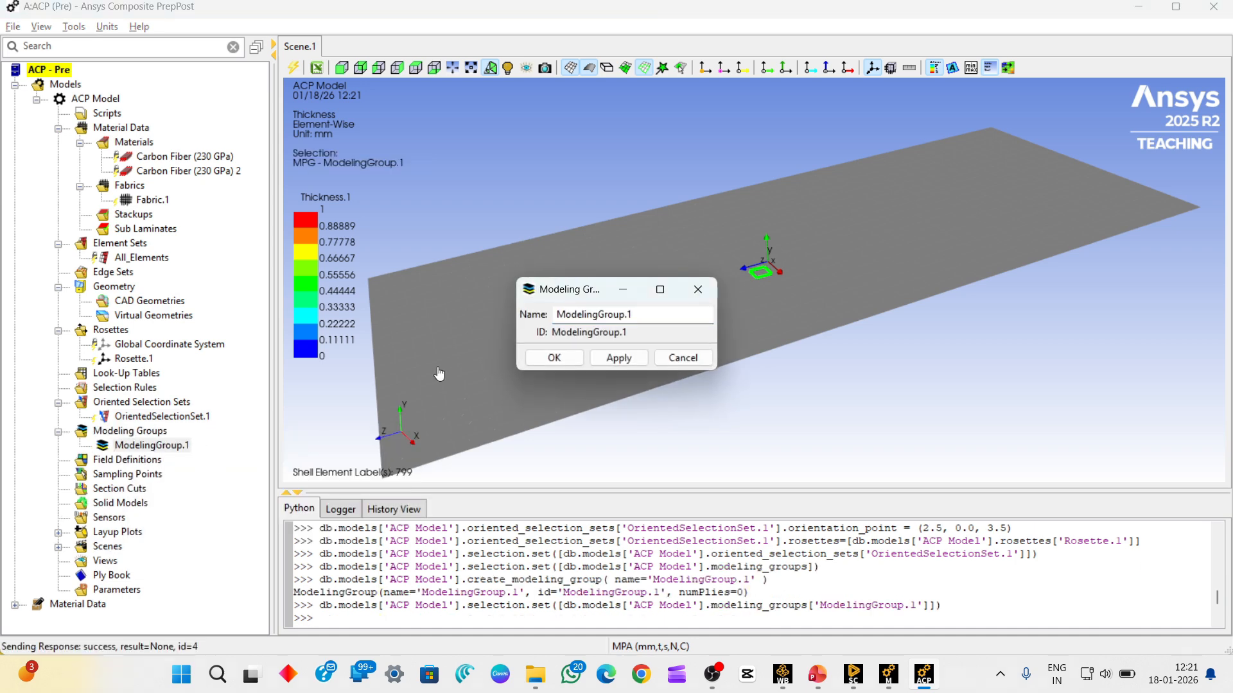
click(553, 359)
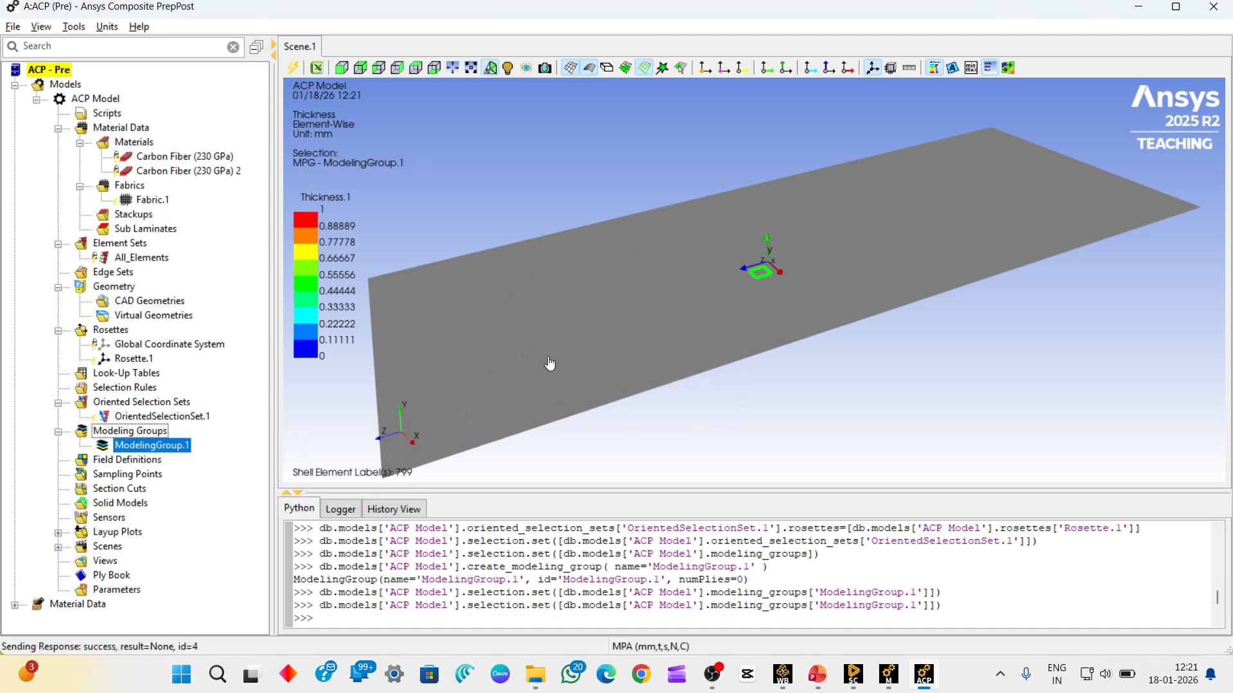
- Create a ply in ModelingGroup.1 and assign OrientedSelectionSet.1 to it
right_click(160, 449)
click(223, 207)
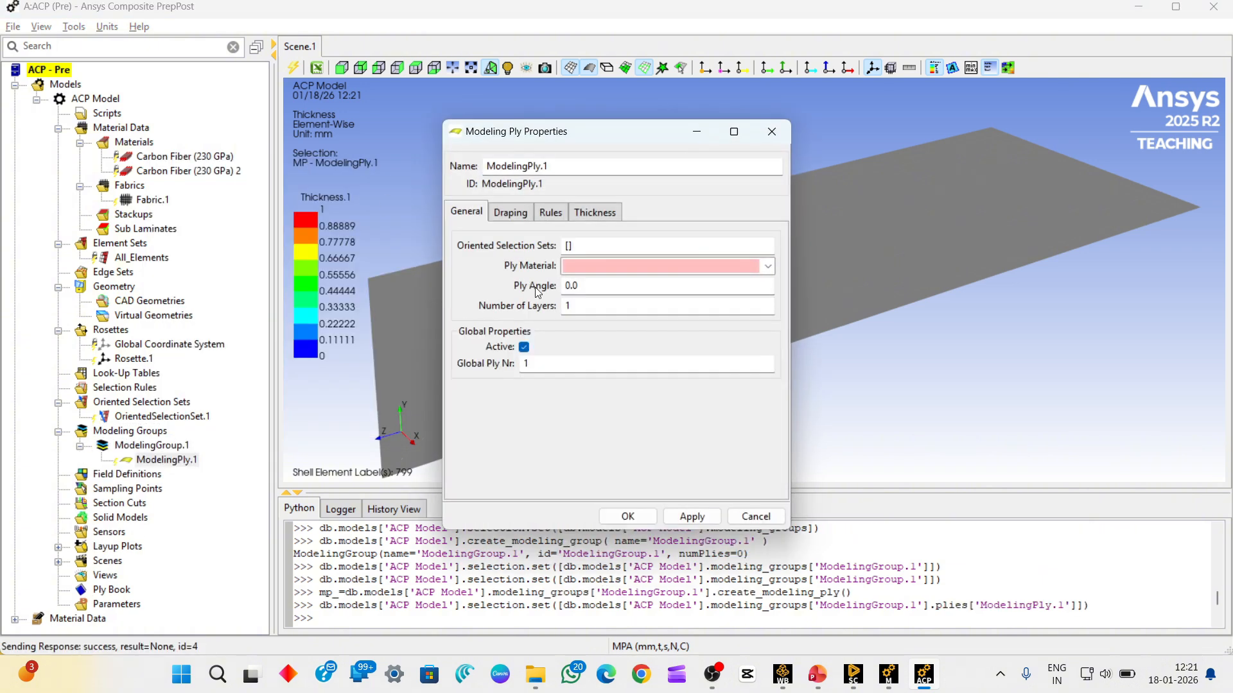
click(581, 247)
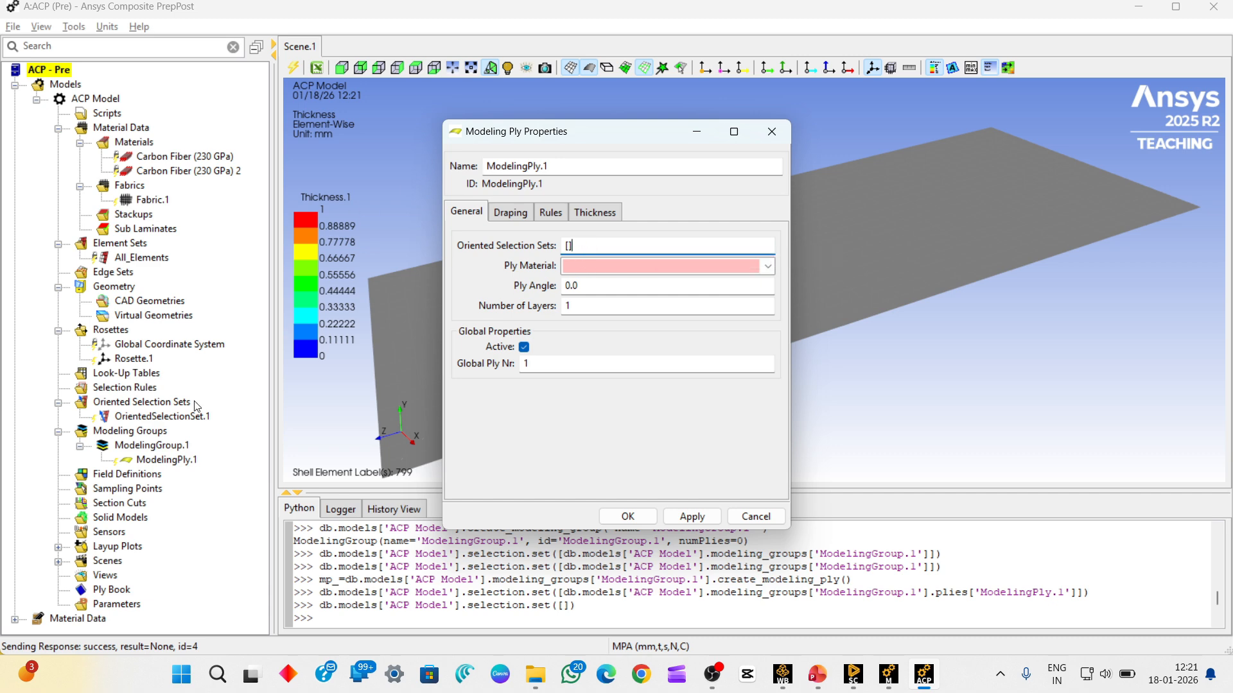
click(183, 419)
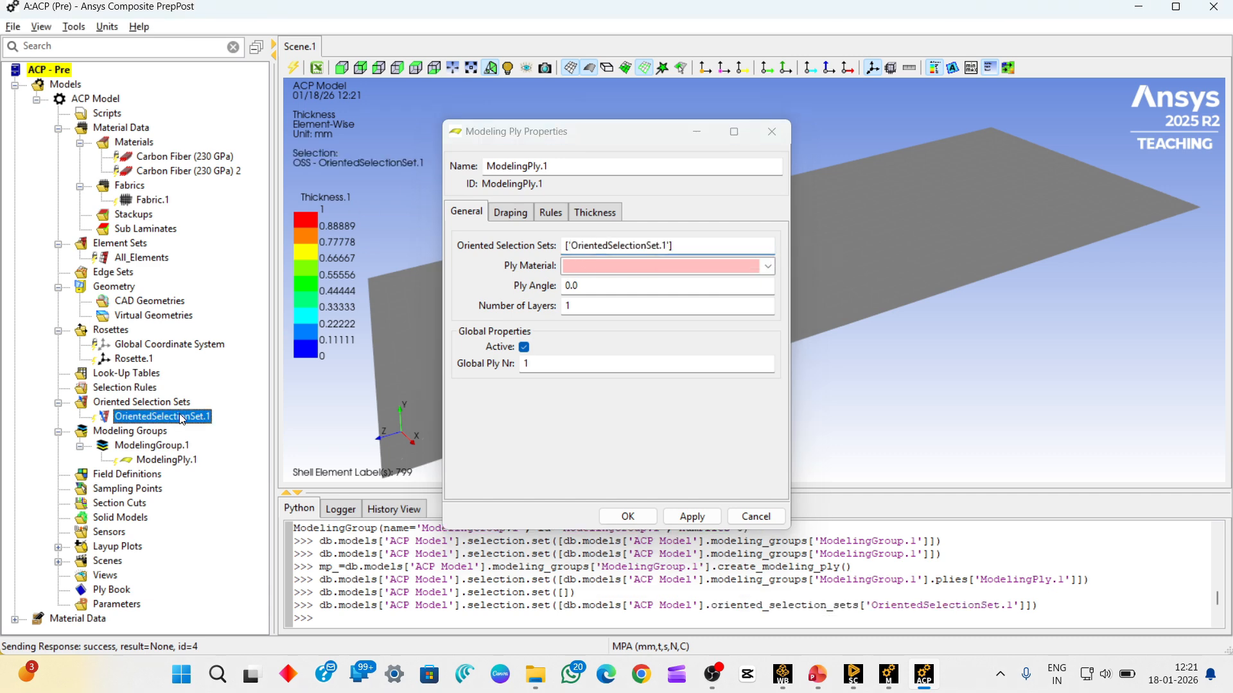
- Assign Fabric.1 as the ply material of ModelingPly.1 and accept the ply with an angle of 0.0
click(768, 266)
click(669, 290)
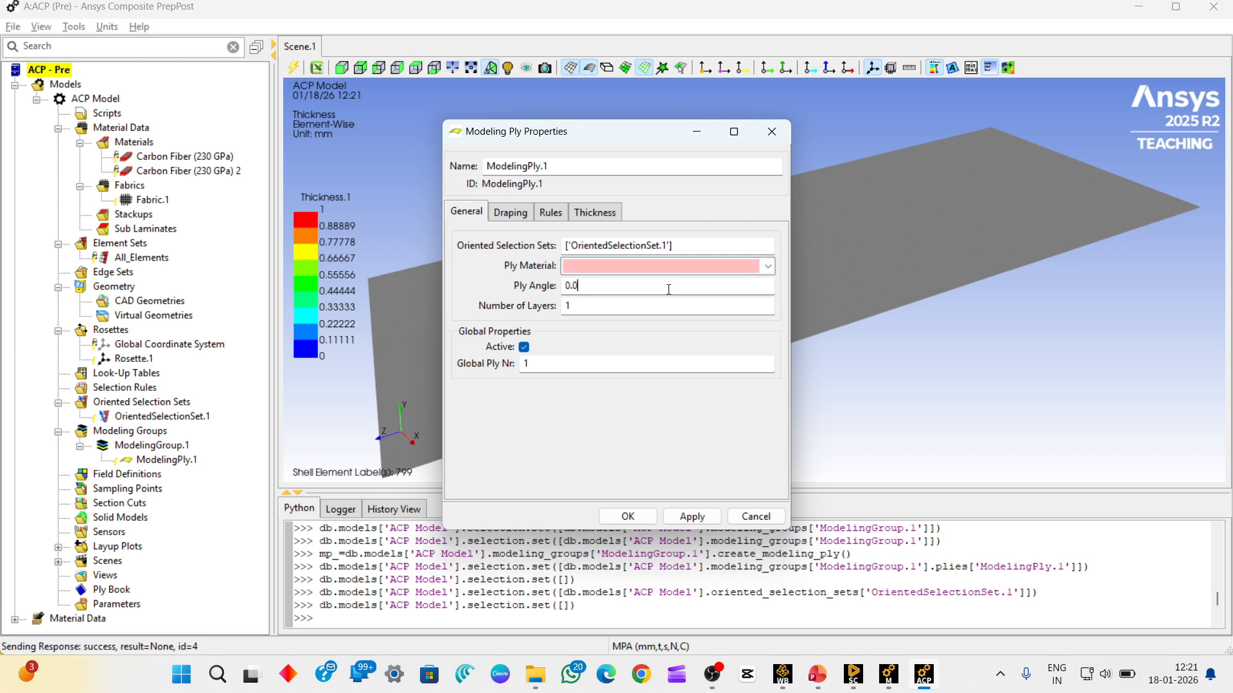
click(764, 266)
click(652, 283)
click(569, 285)
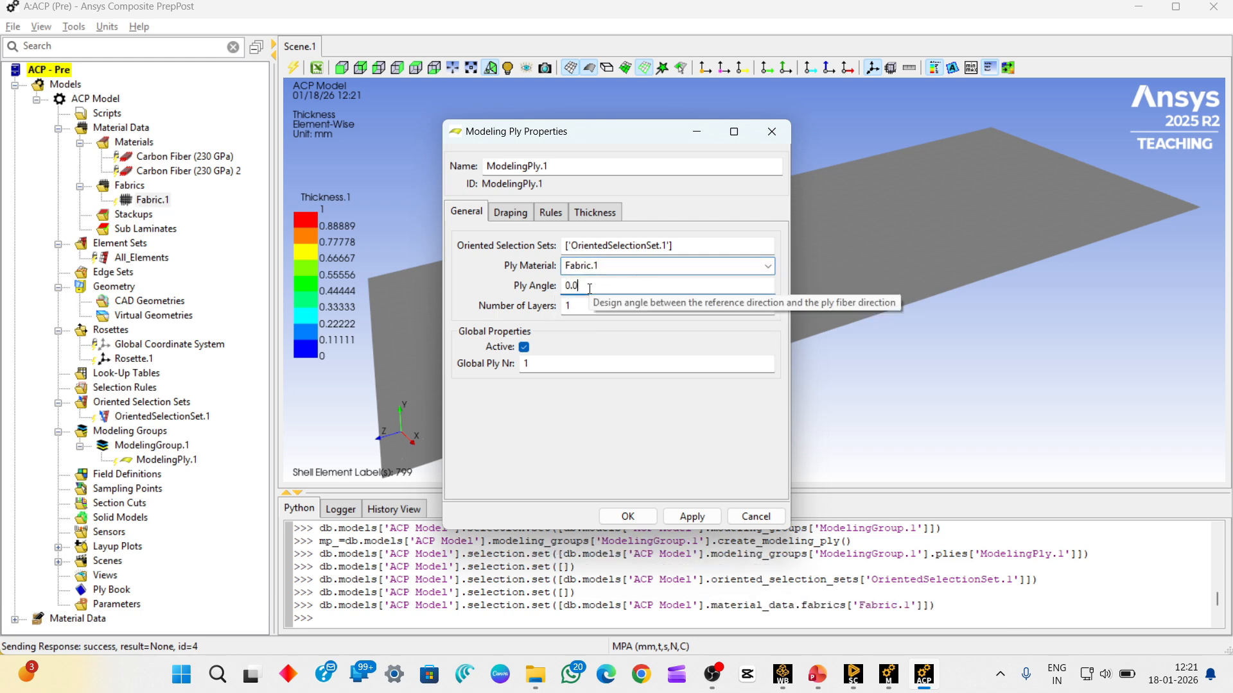
click(629, 517)
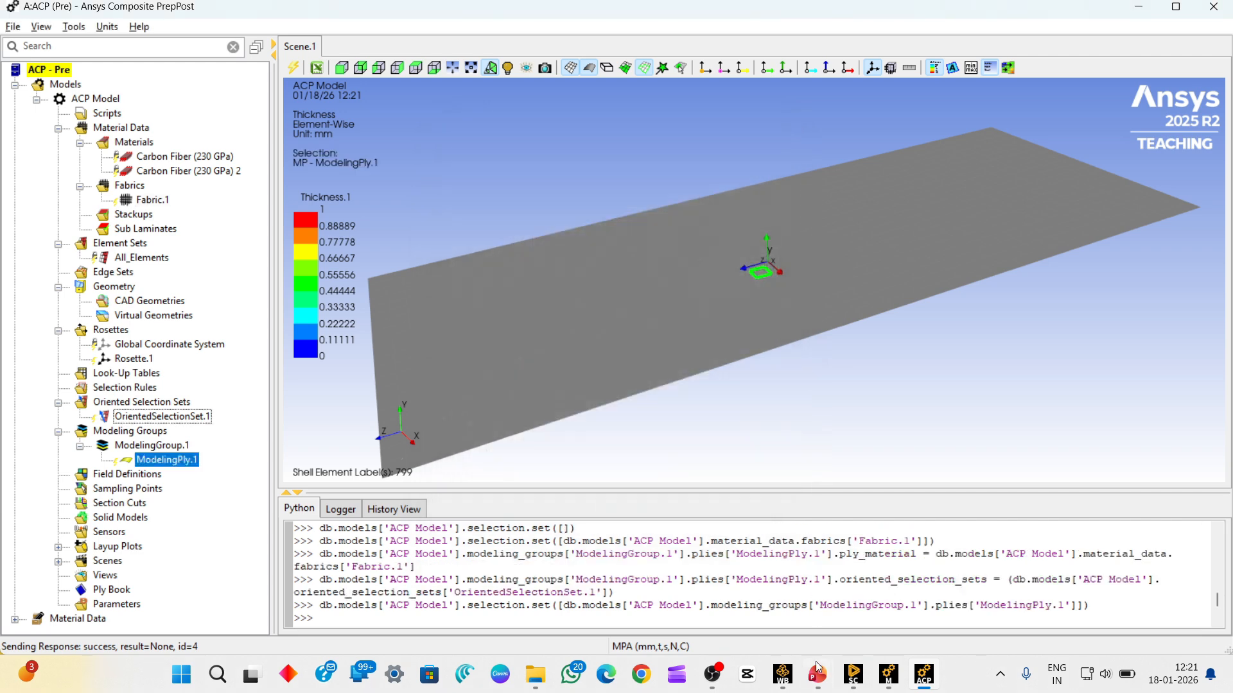
- Switch to the presentation to examine the ply stacking angles on the Ply and Lamina slide, and return to Ansys ACP
mouse_move(817, 675)
click(1043, 617)
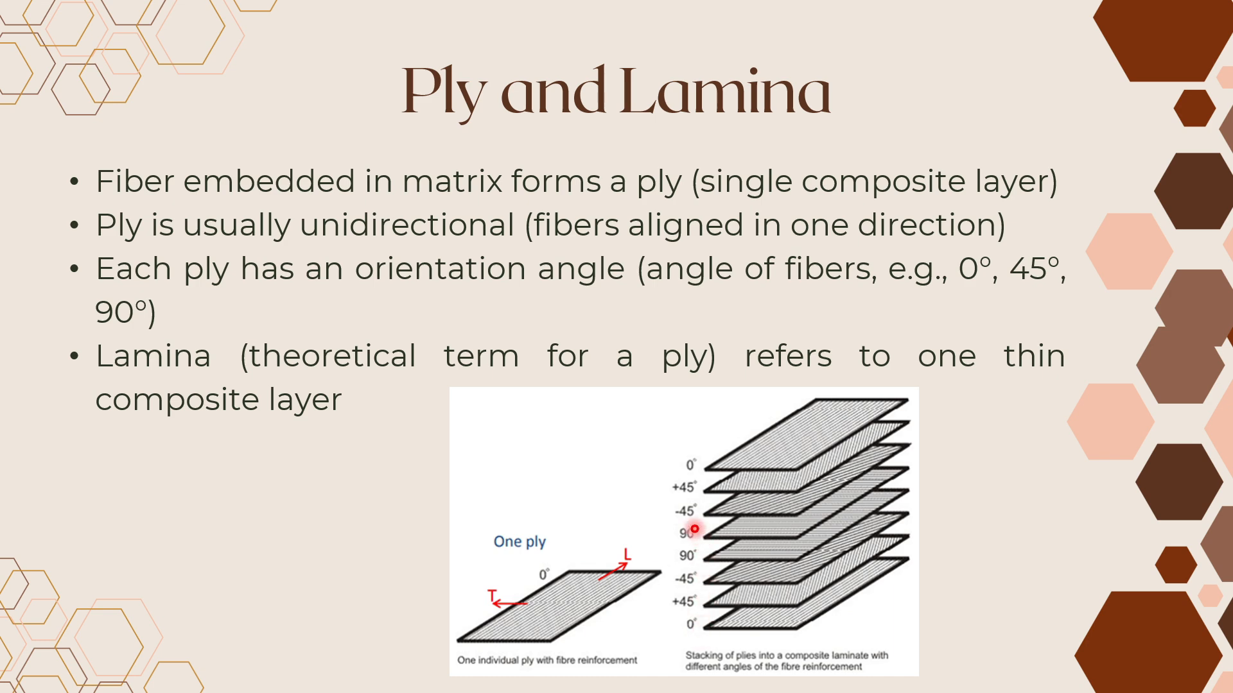
key(alt+Tab)
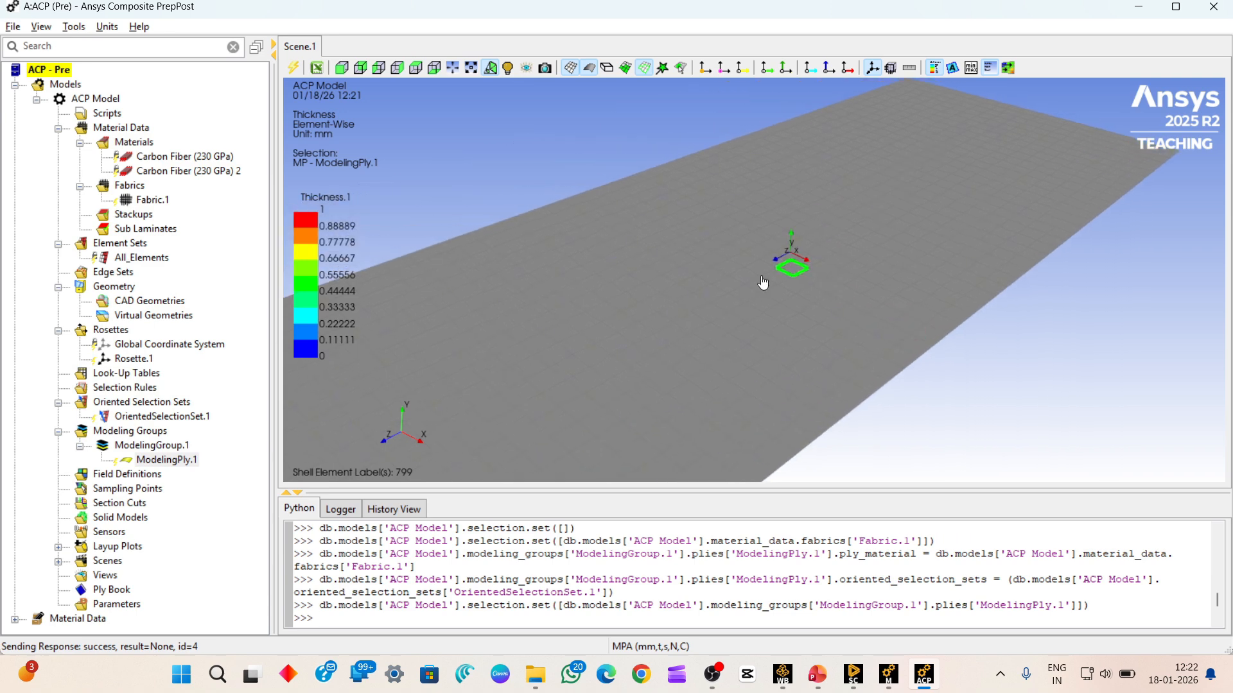
- Copy ModelingPly.1 and paste the duplicate after it in ModelingGroup.1
right_click(203, 461)
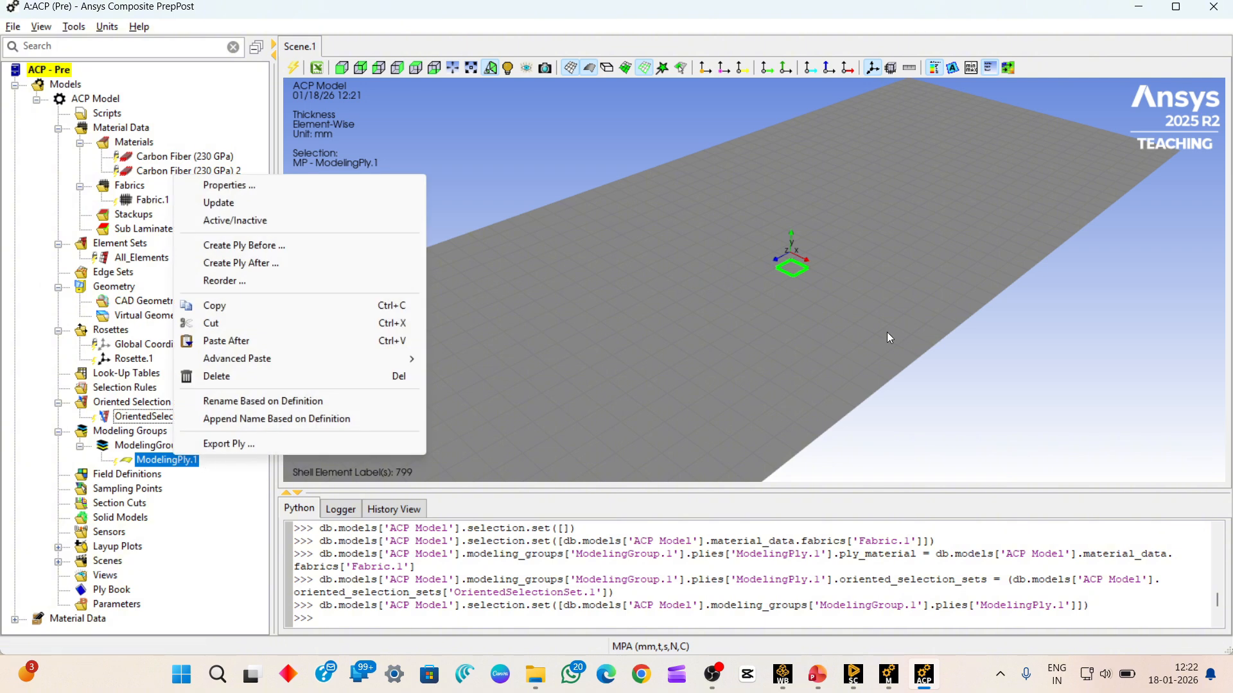
click(269, 307)
right_click(196, 461)
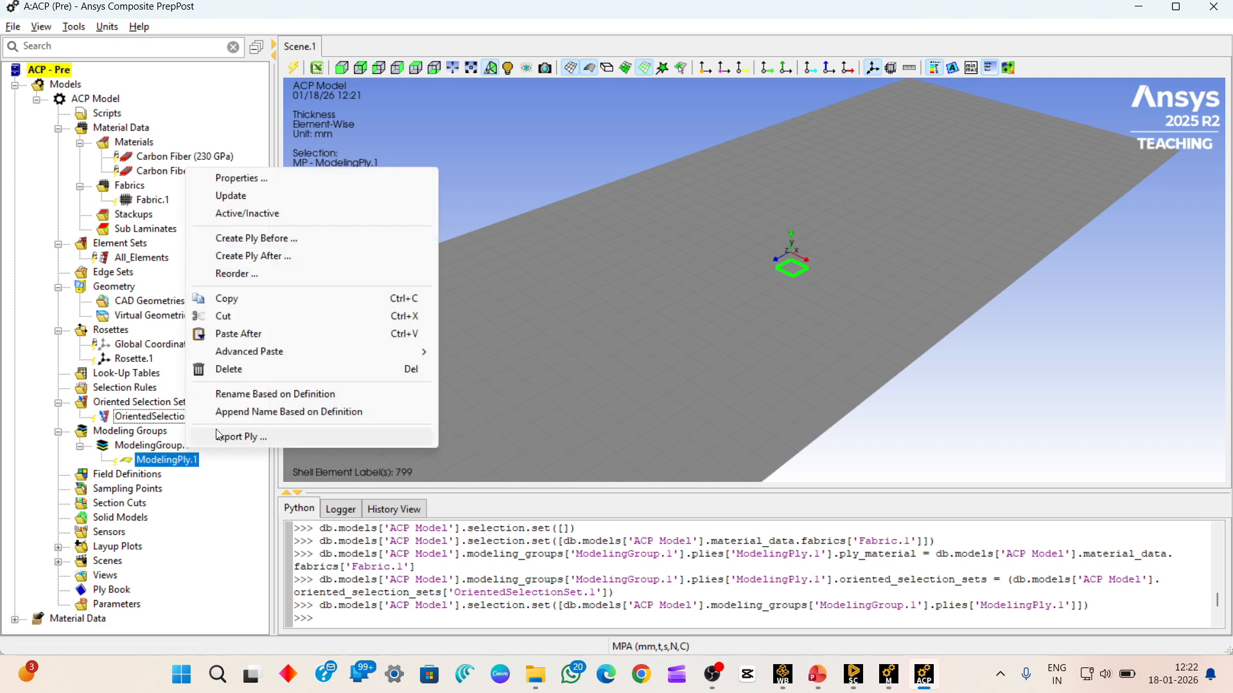
click(292, 337)
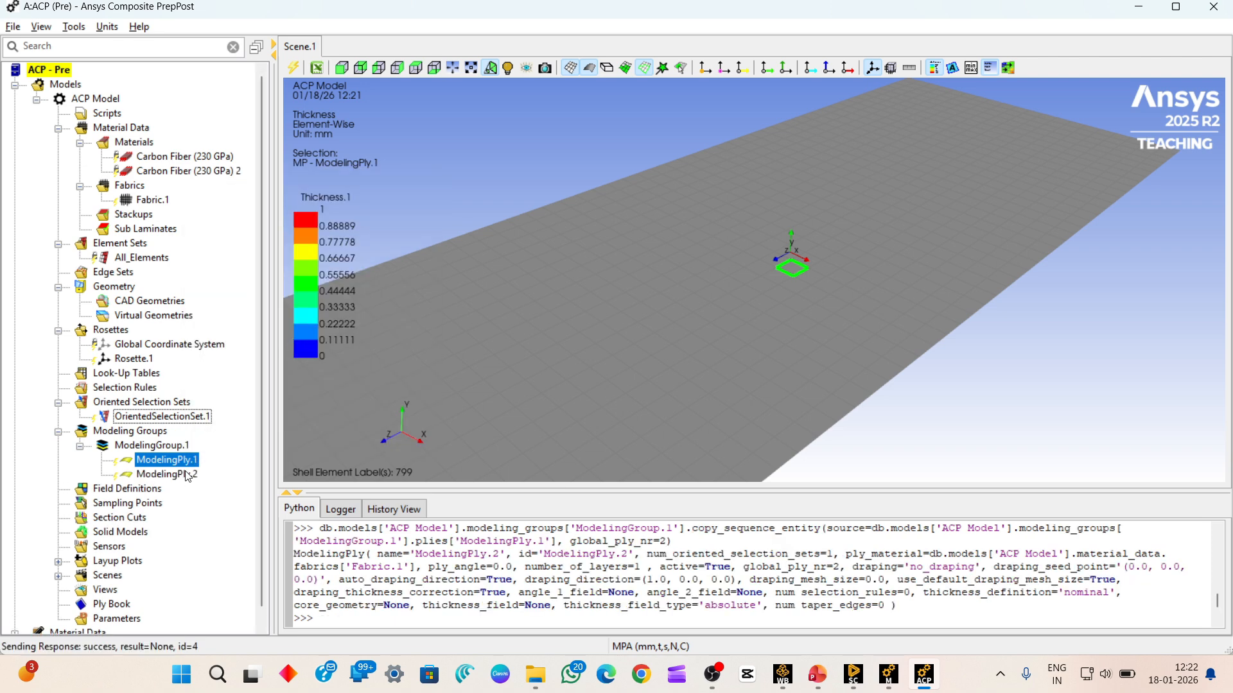
- Set the ply angle of ModelingPly.2 to 45 and accept the ply properties
click(187, 476)
right_click(189, 478)
click(258, 203)
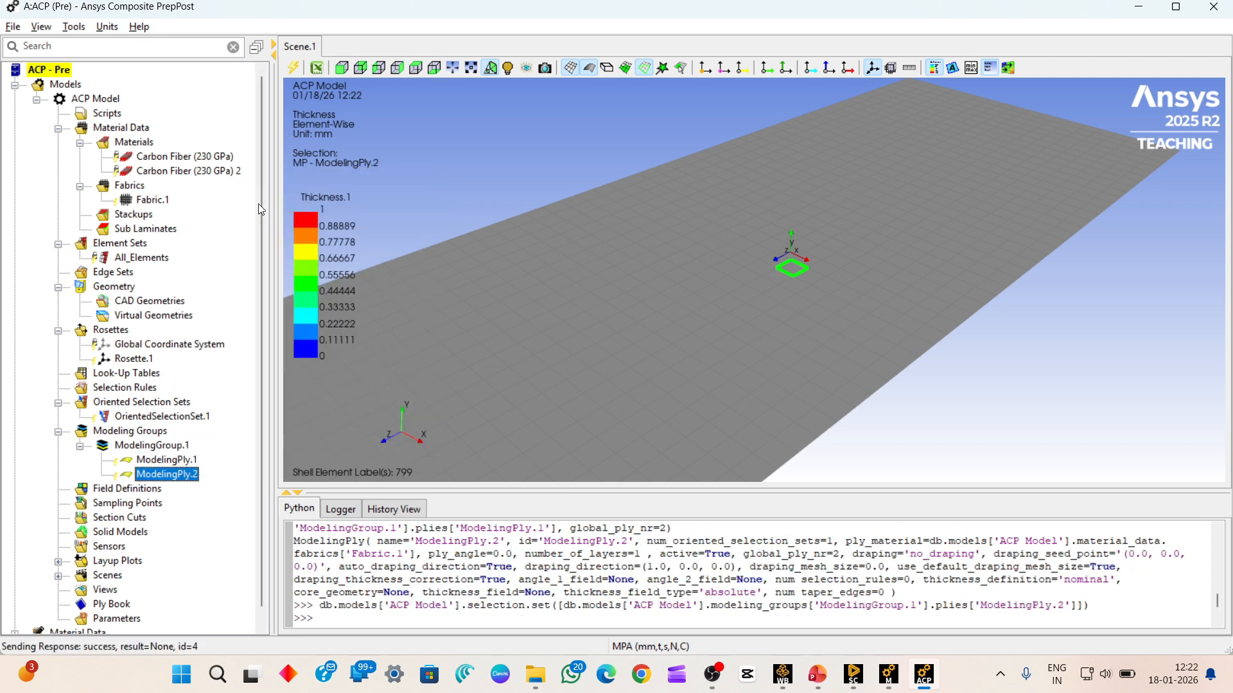
click(602, 287)
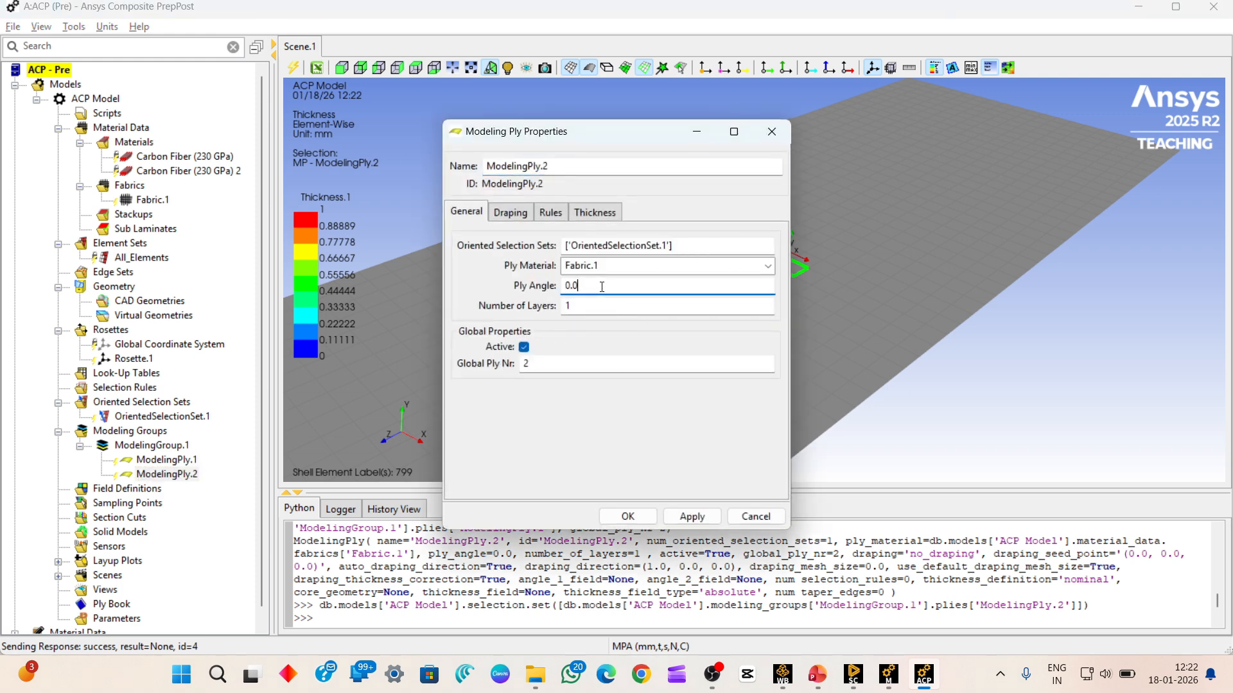
double_click(602, 287)
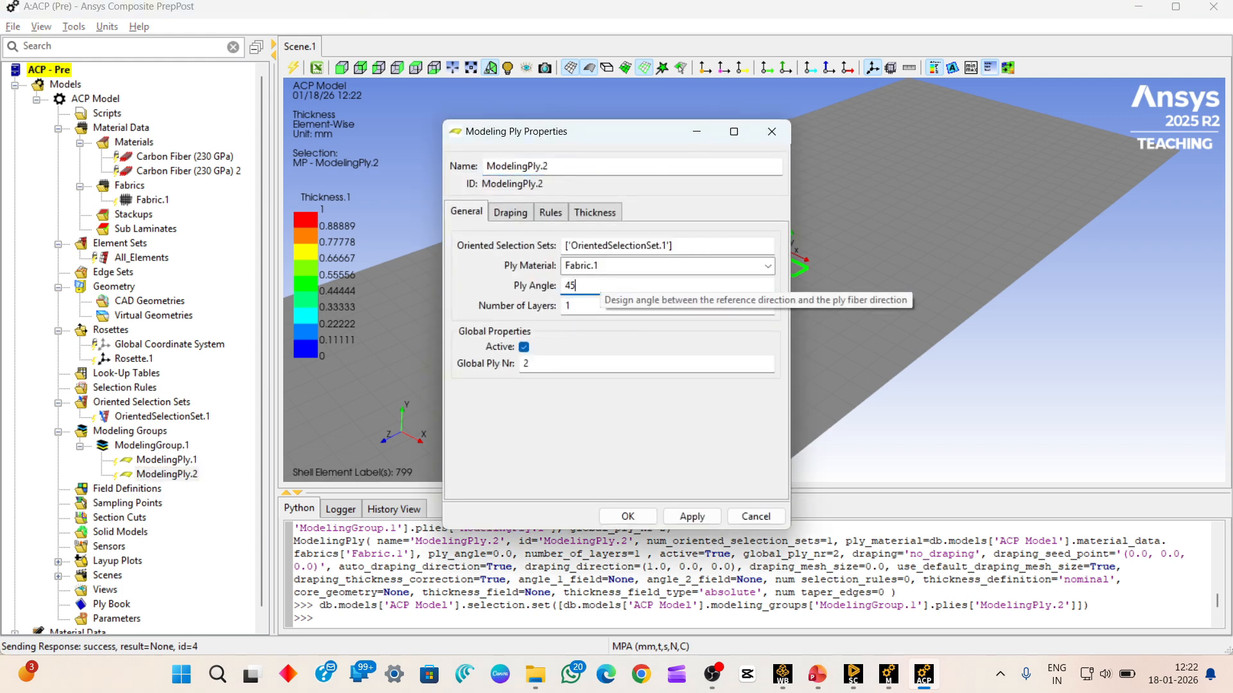
click(628, 517)
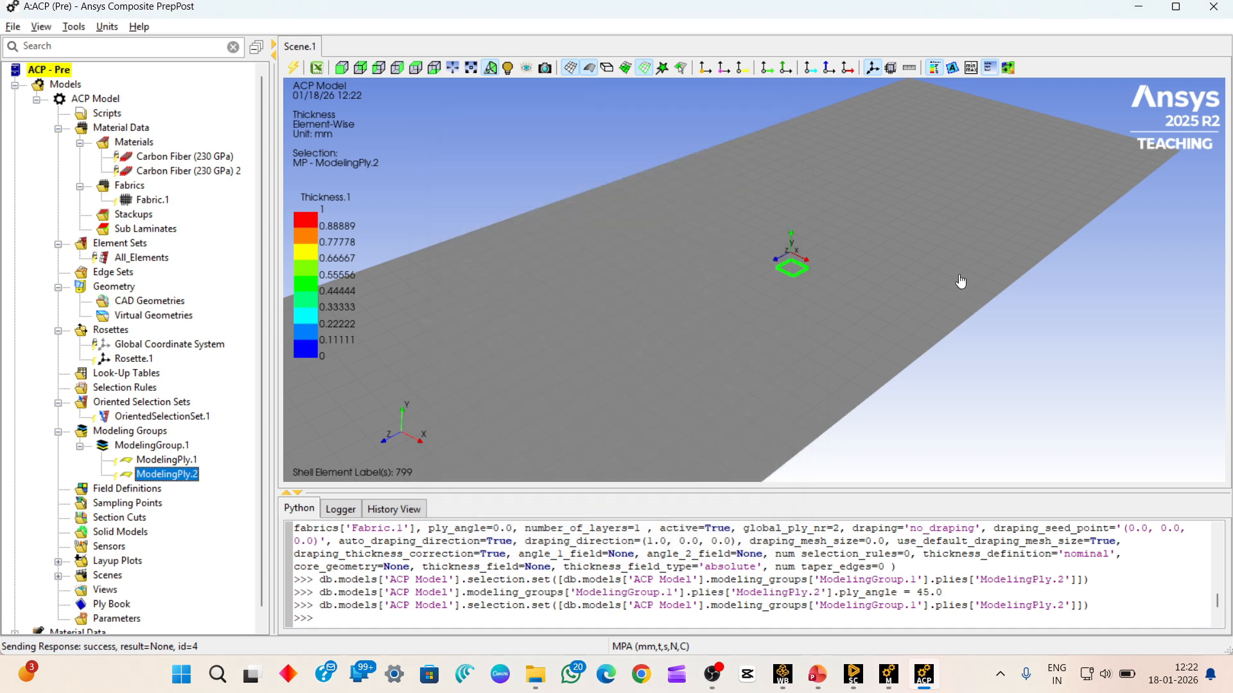
- Copy ModelingPly.1 and ModelingPly.2 together and paste the pair after ModelingPly.2
scroll(956, 259, down, 3)
middle_drag(867, 299, 826, 303)
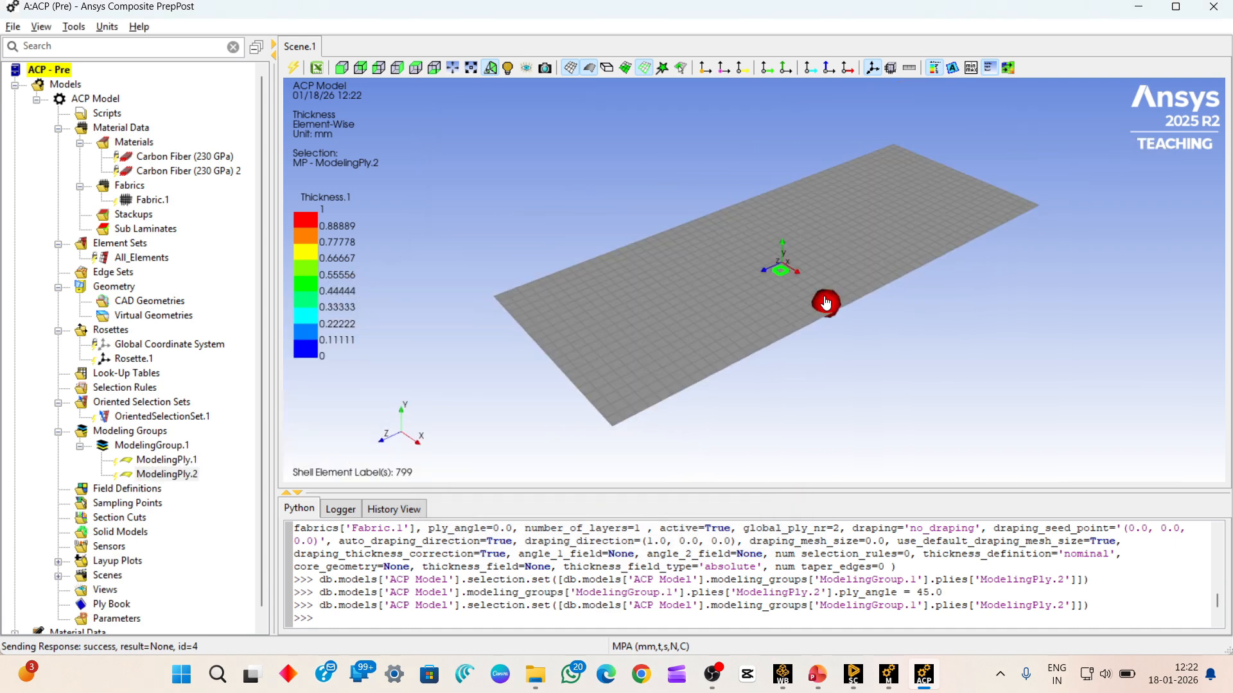
click(167, 459)
ctrl+click(167, 474)
right_click(161, 473)
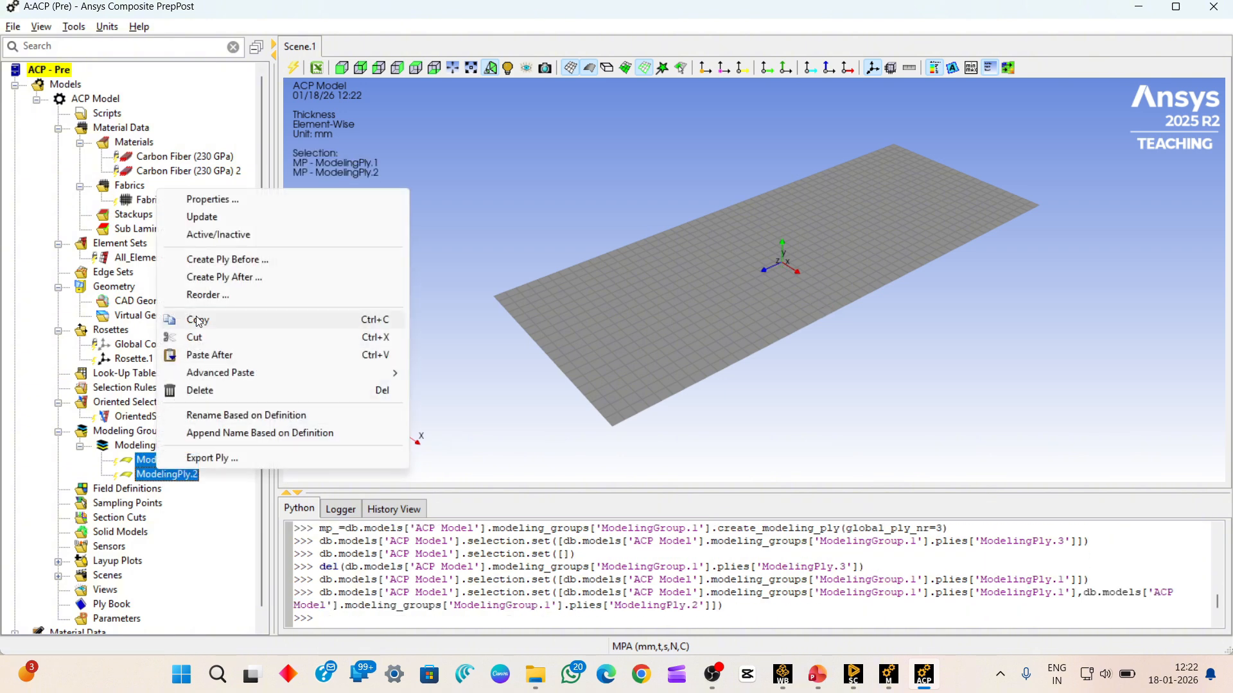
click(199, 320)
click(179, 473)
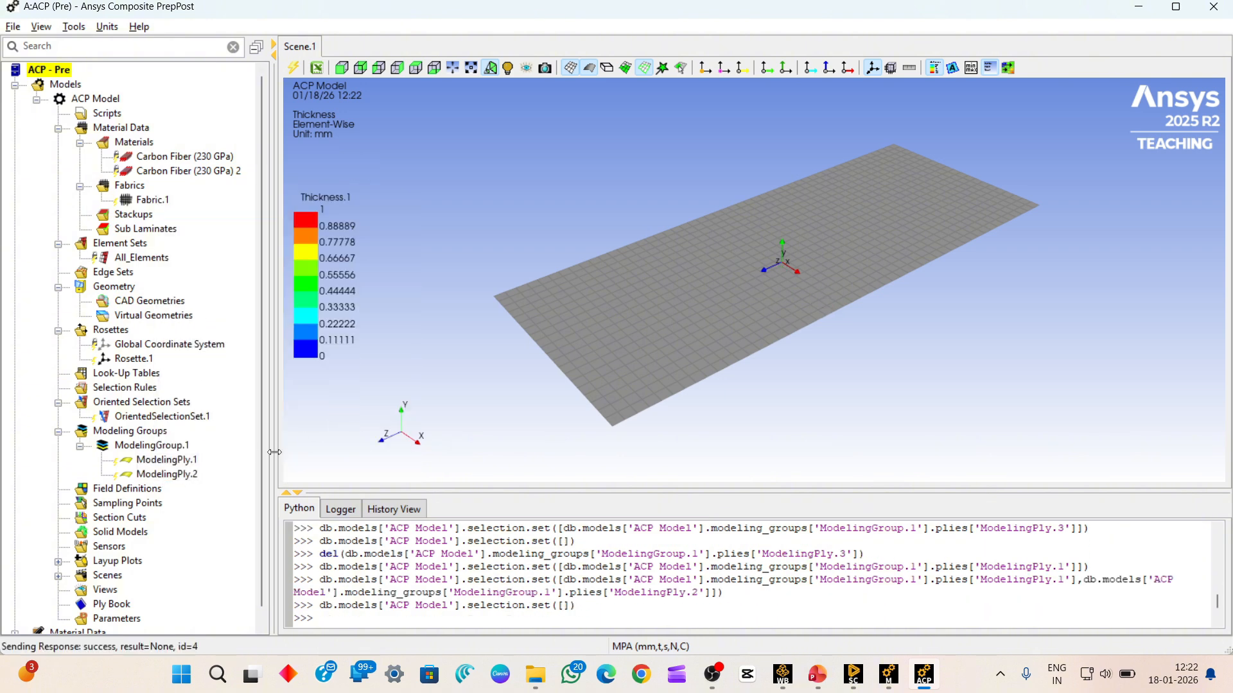
right_click(177, 473)
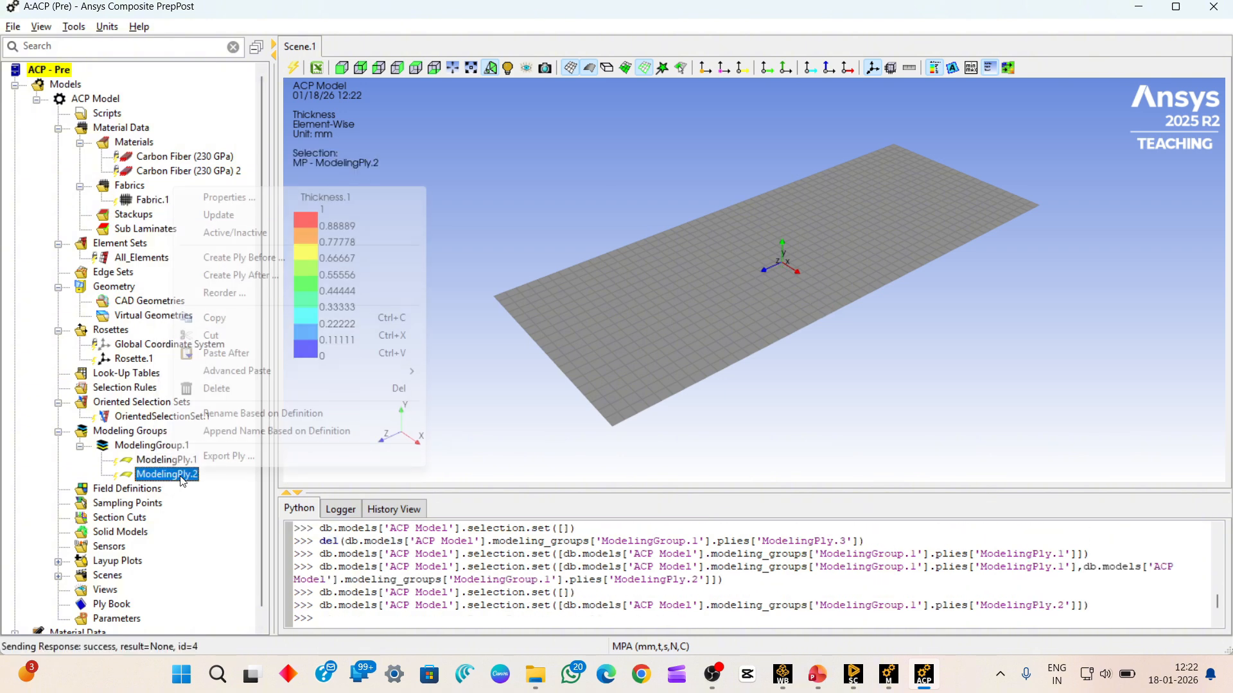
click(250, 357)
- Paste the copied ply pair once more after ModelingPly.4
click(199, 504)
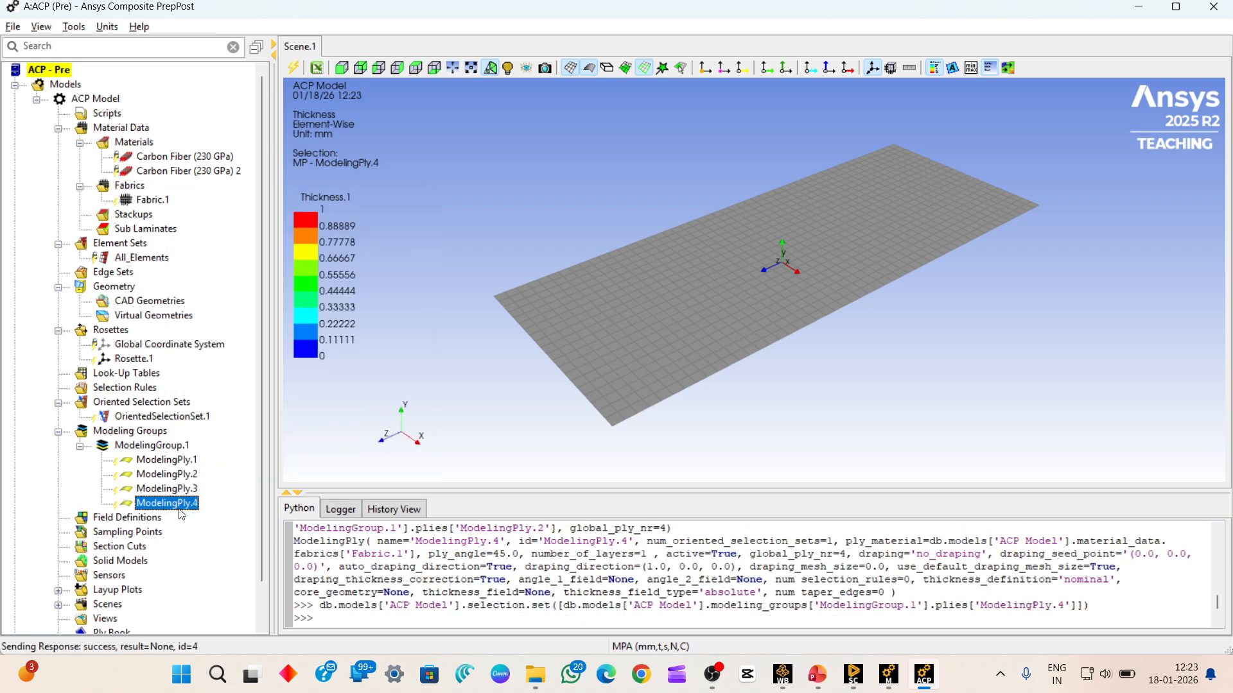
right_click(196, 503)
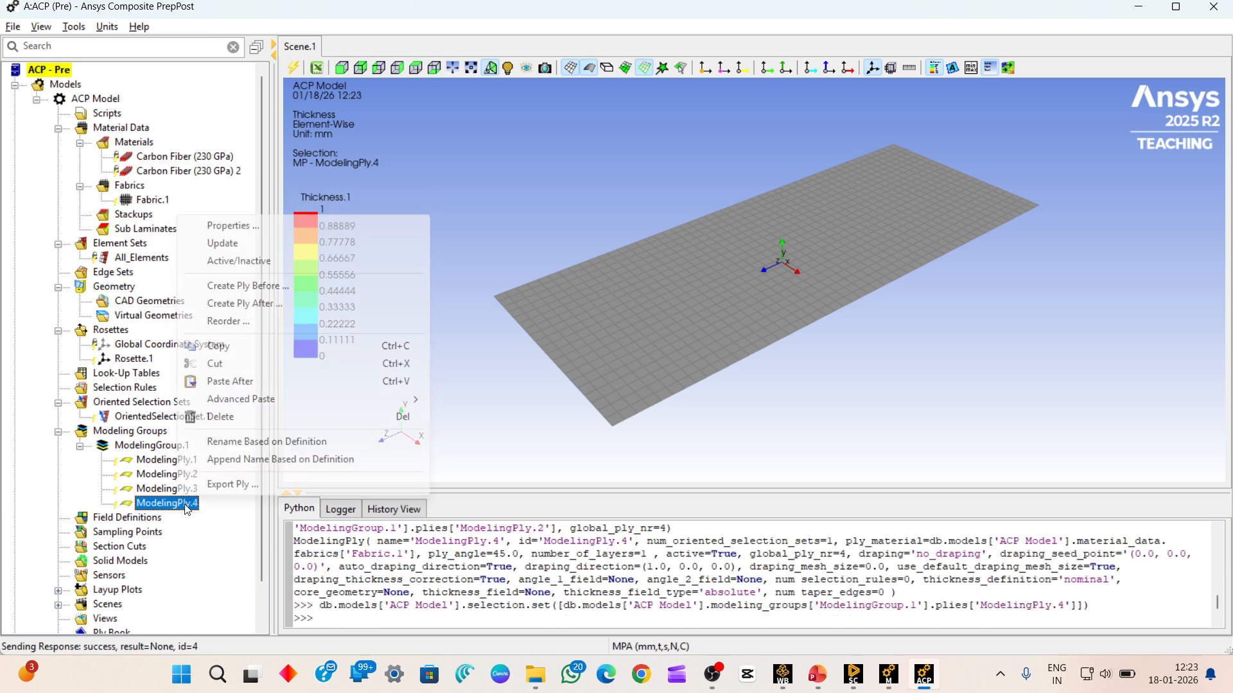
click(255, 381)
- Delete ModelingPly.6 from ModelingGroup.1 and confirm the deletion
click(190, 536)
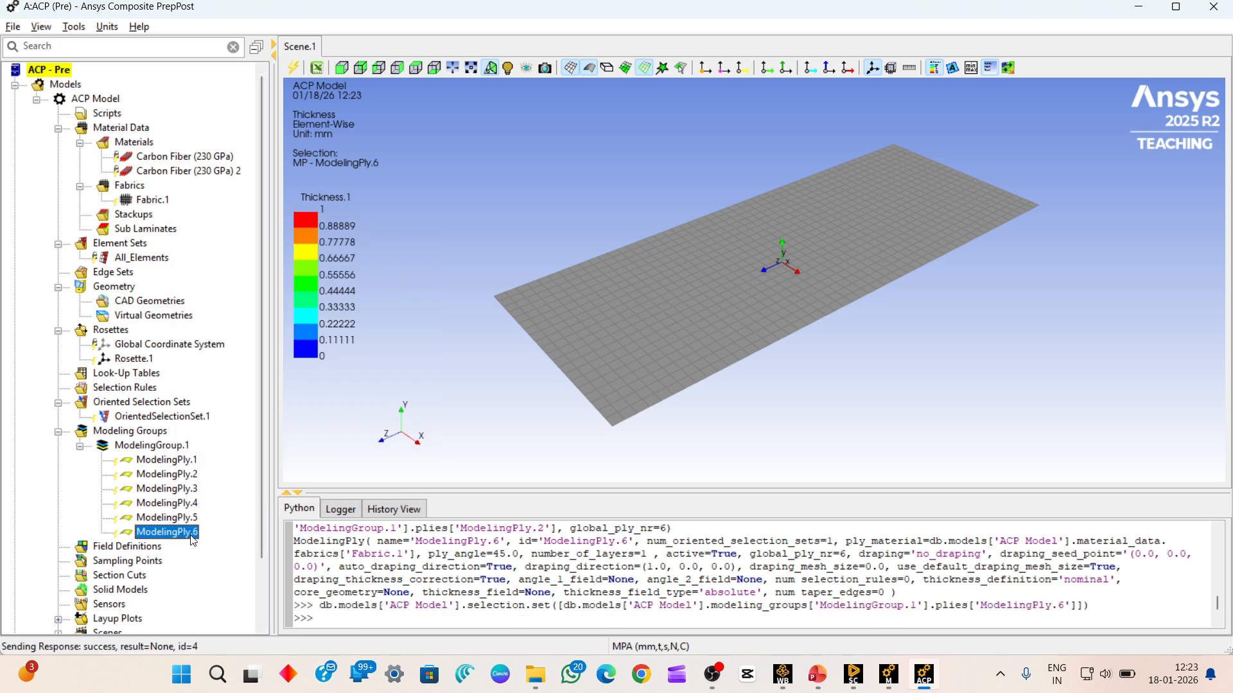
right_click(191, 535)
click(225, 449)
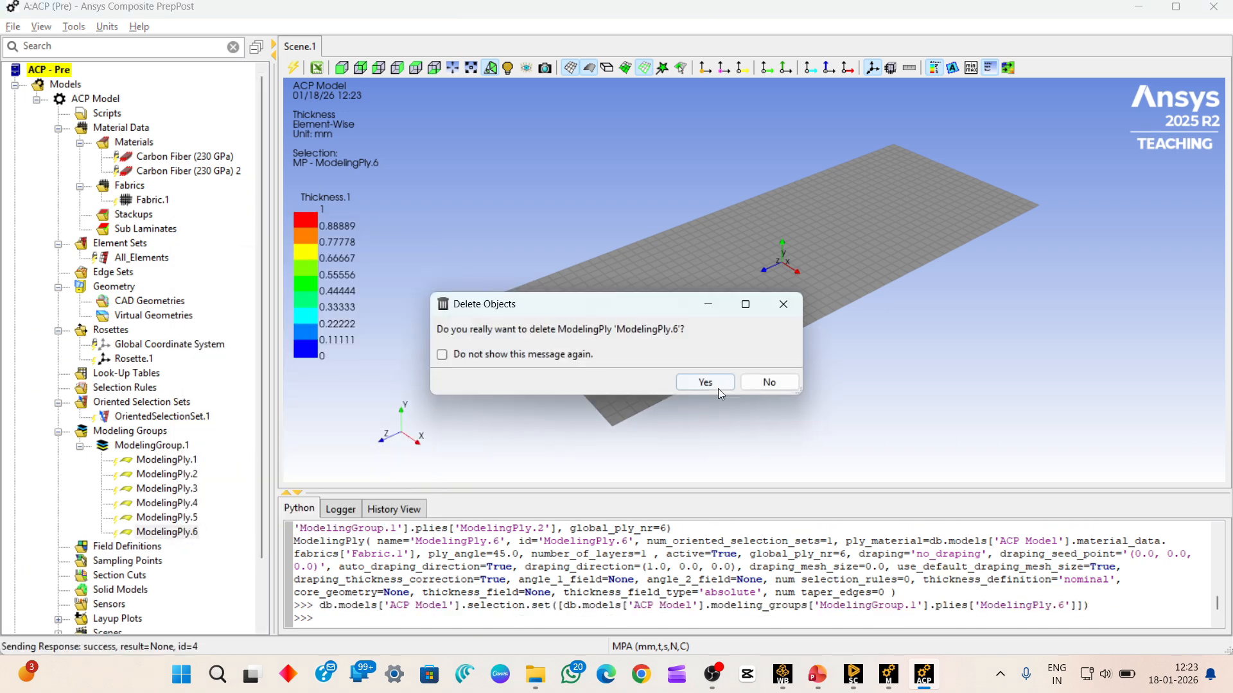
click(702, 381)
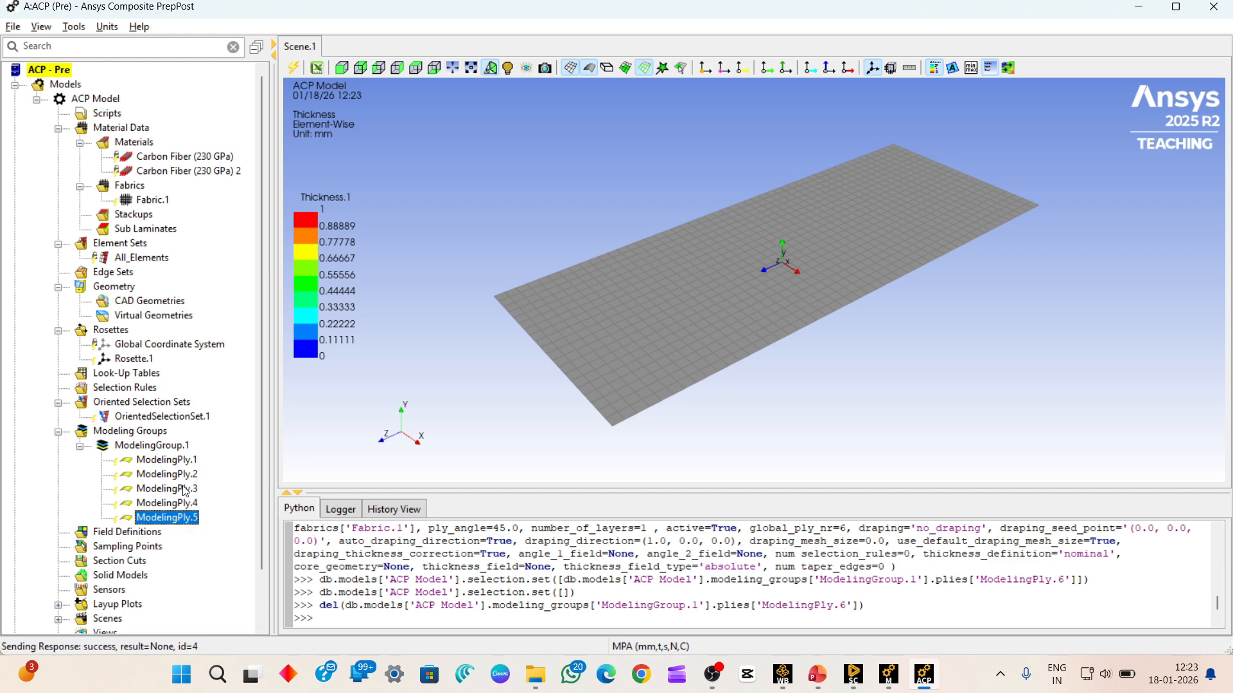
- Examine the ply angle and material in the properties of ModelingPly.3, ModelingPly.4 and ModelingPly.5
right_click(187, 492)
key(Escape)
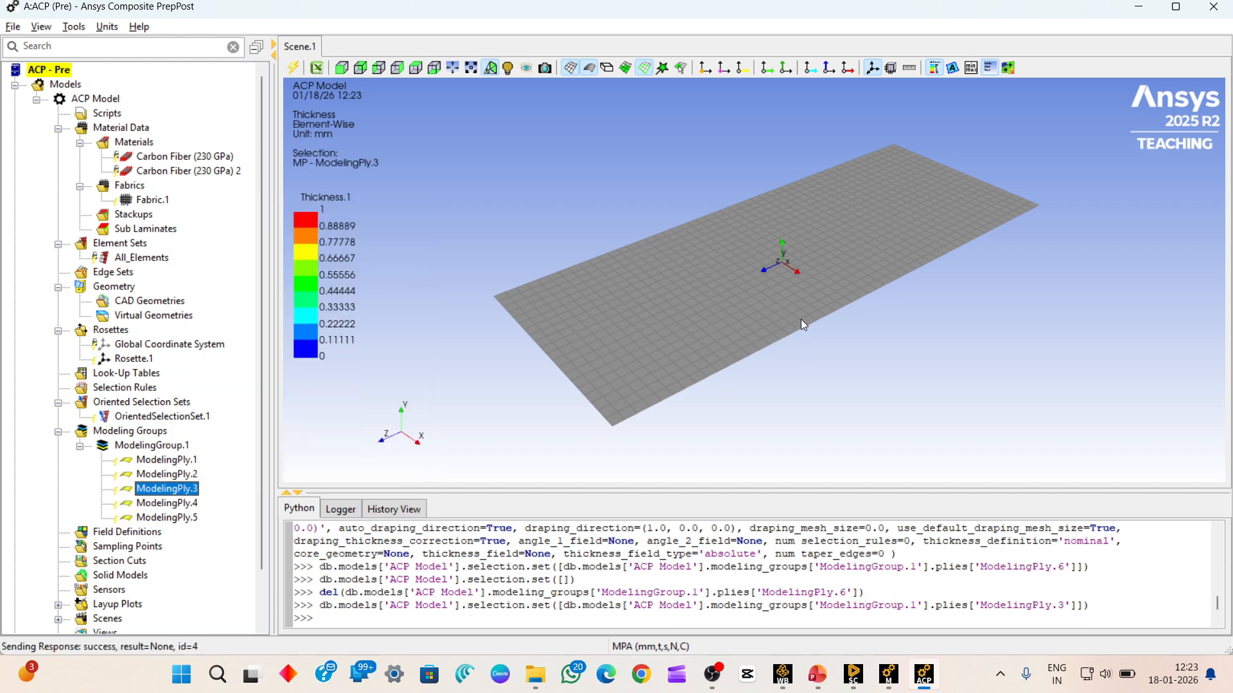
double_click(788, 321)
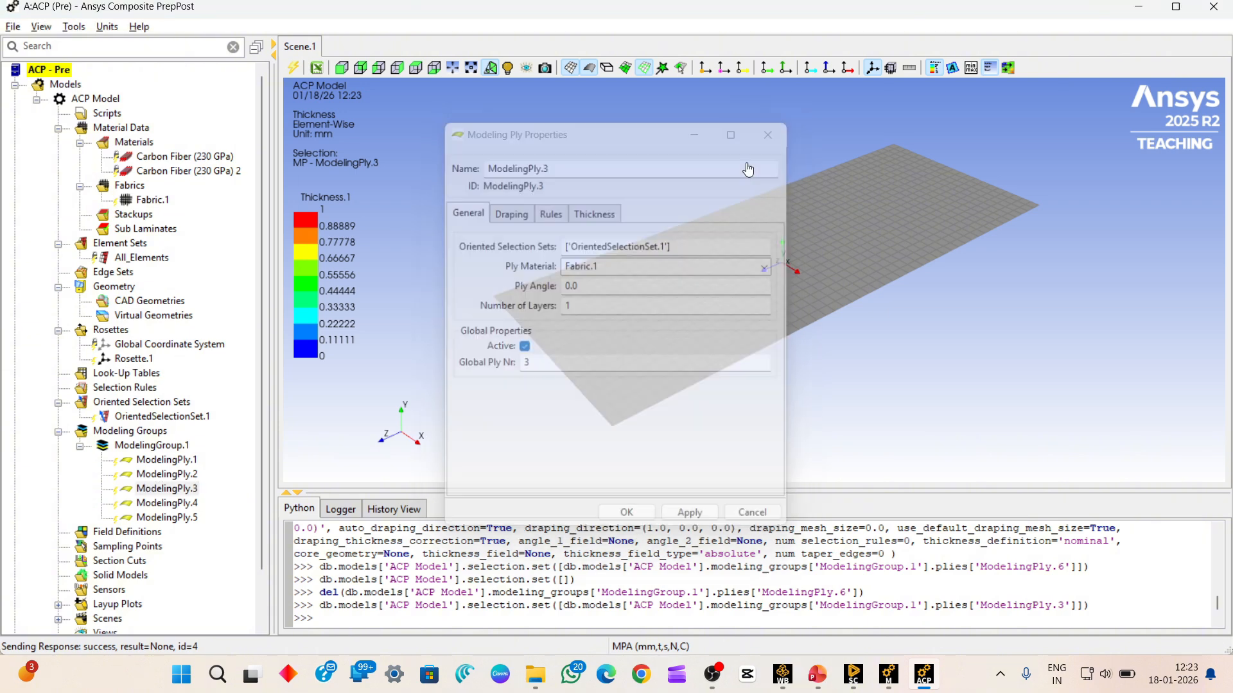
key(Escape)
click(167, 503)
right_click(177, 503)
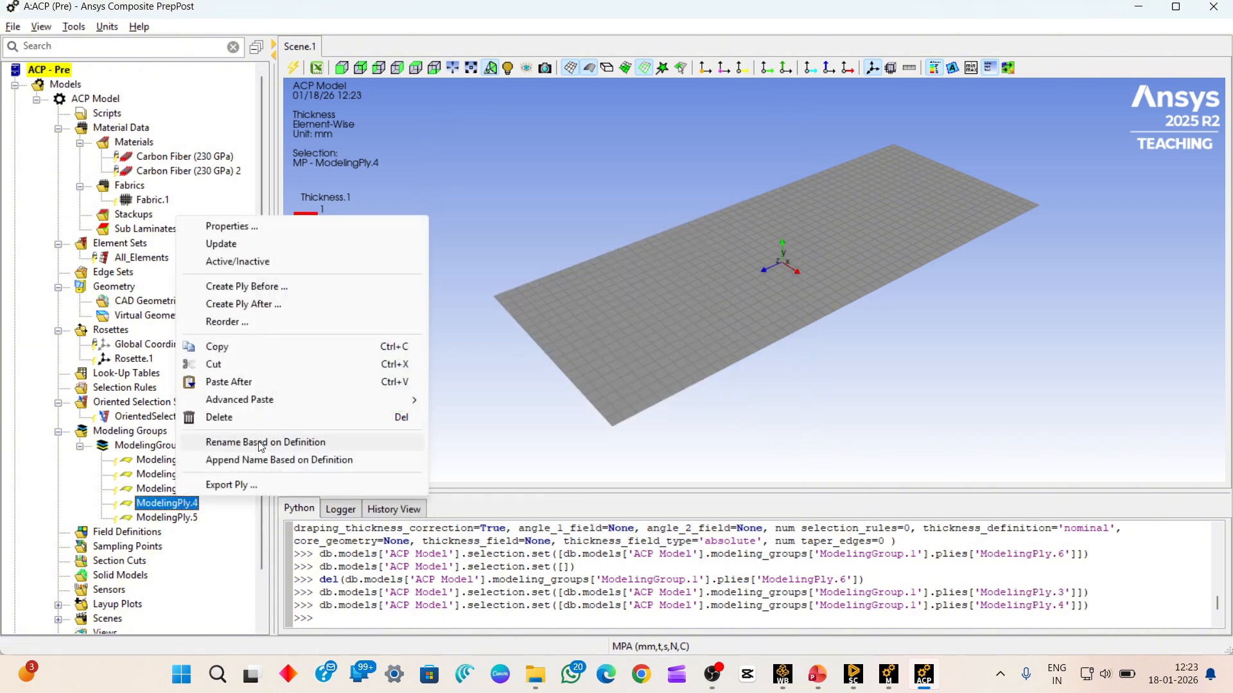
click(244, 228)
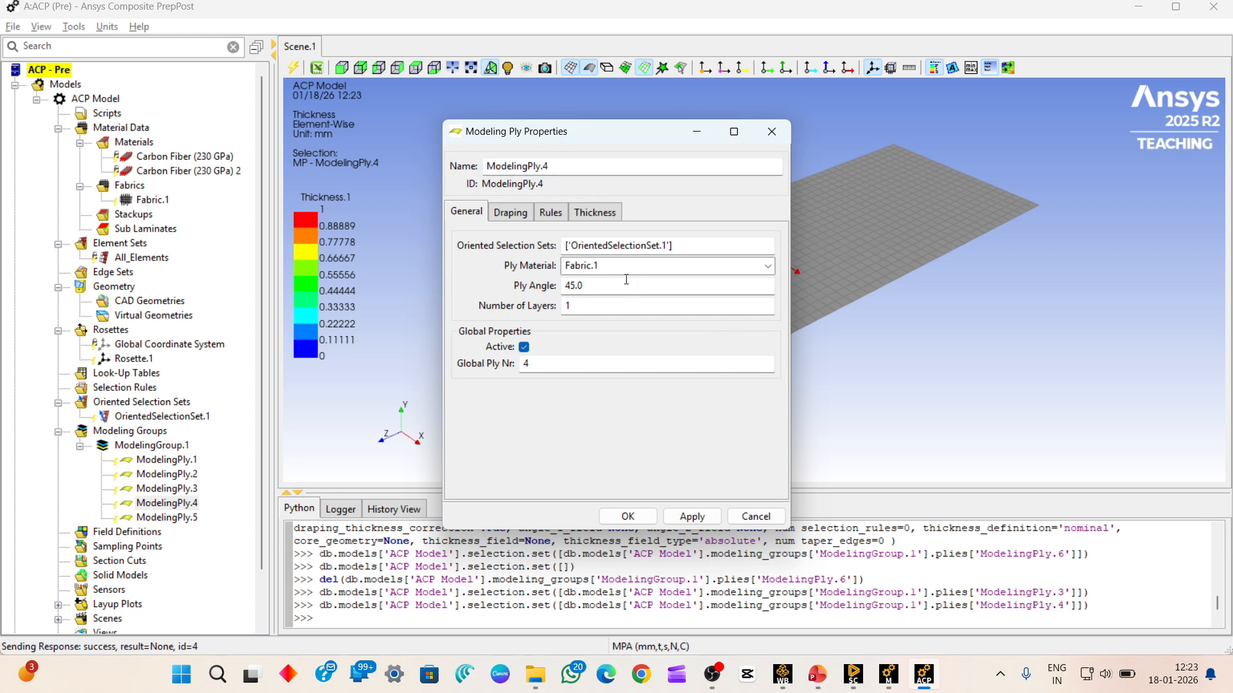
click(624, 515)
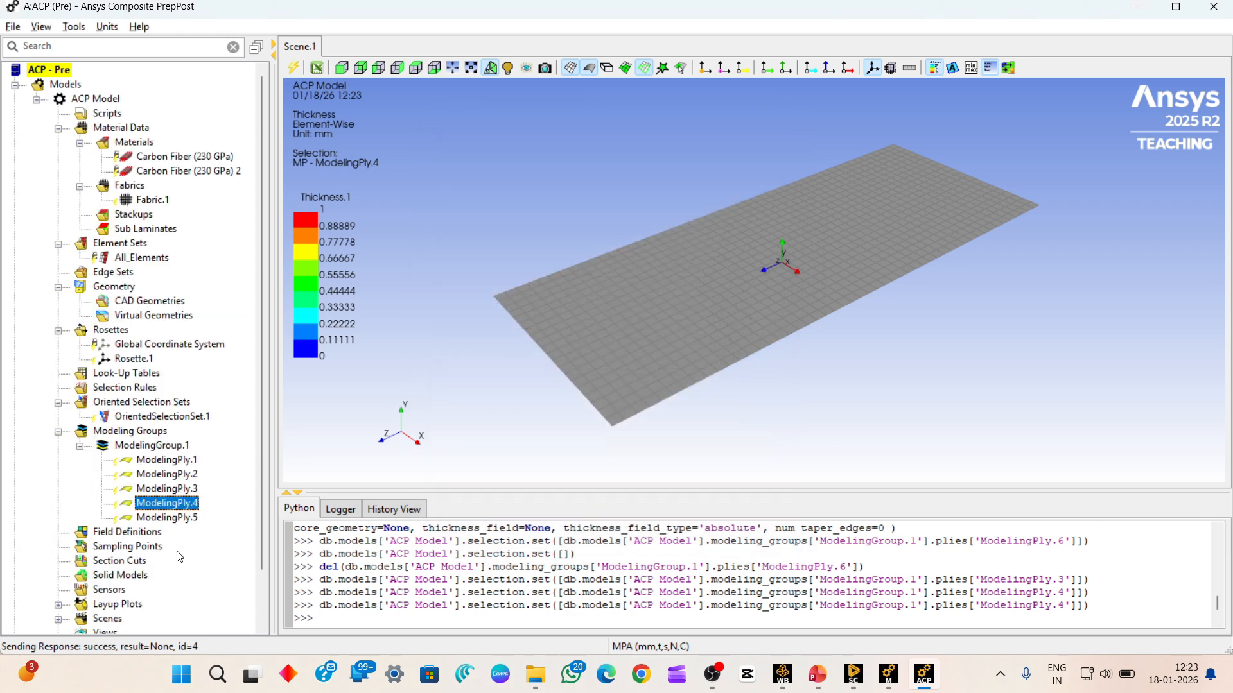
right_click(186, 518)
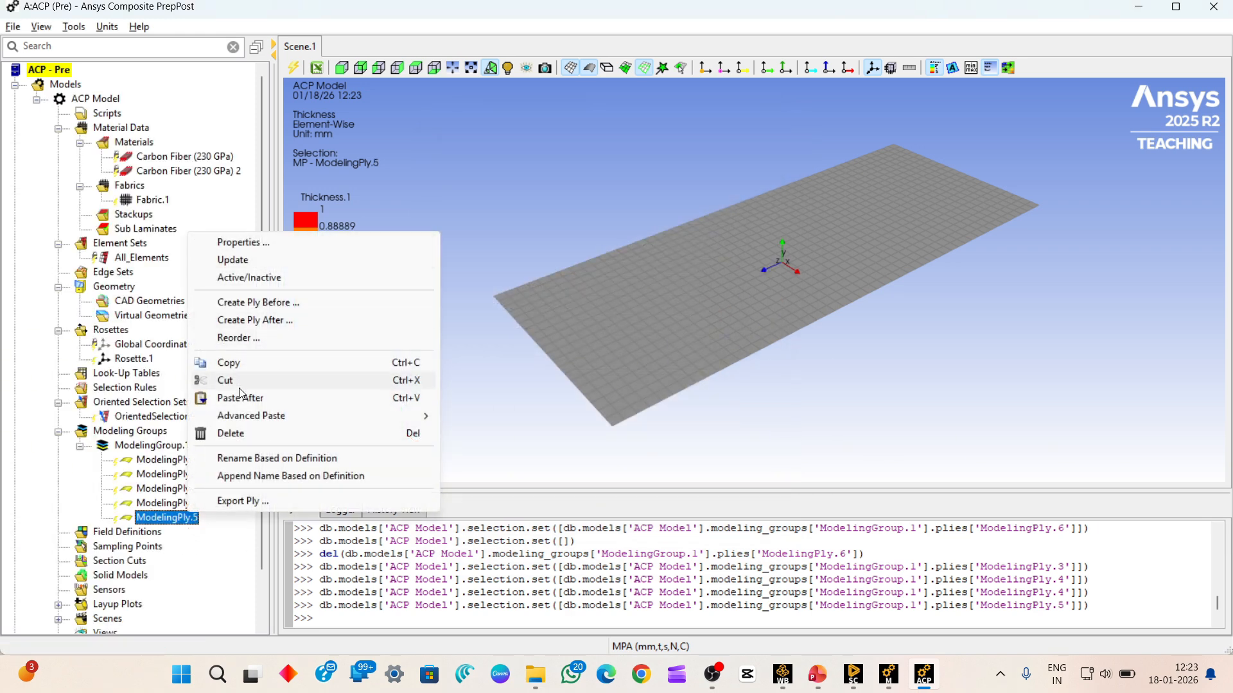
click(231, 245)
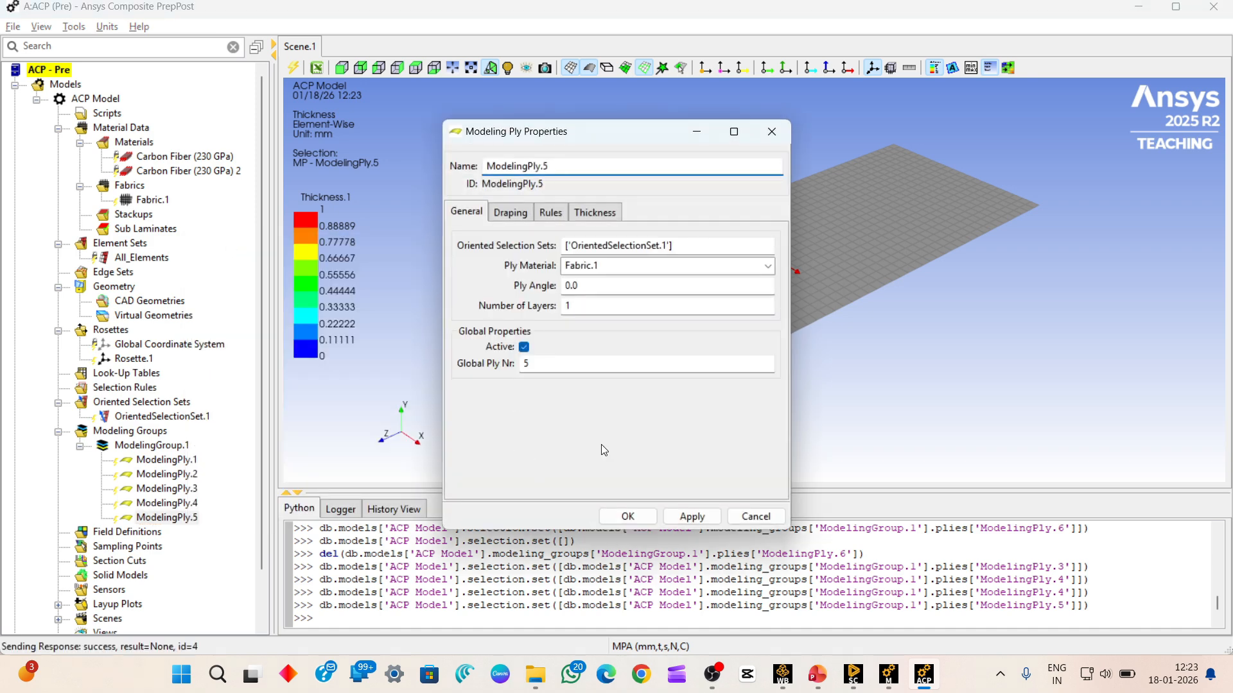
click(773, 131)
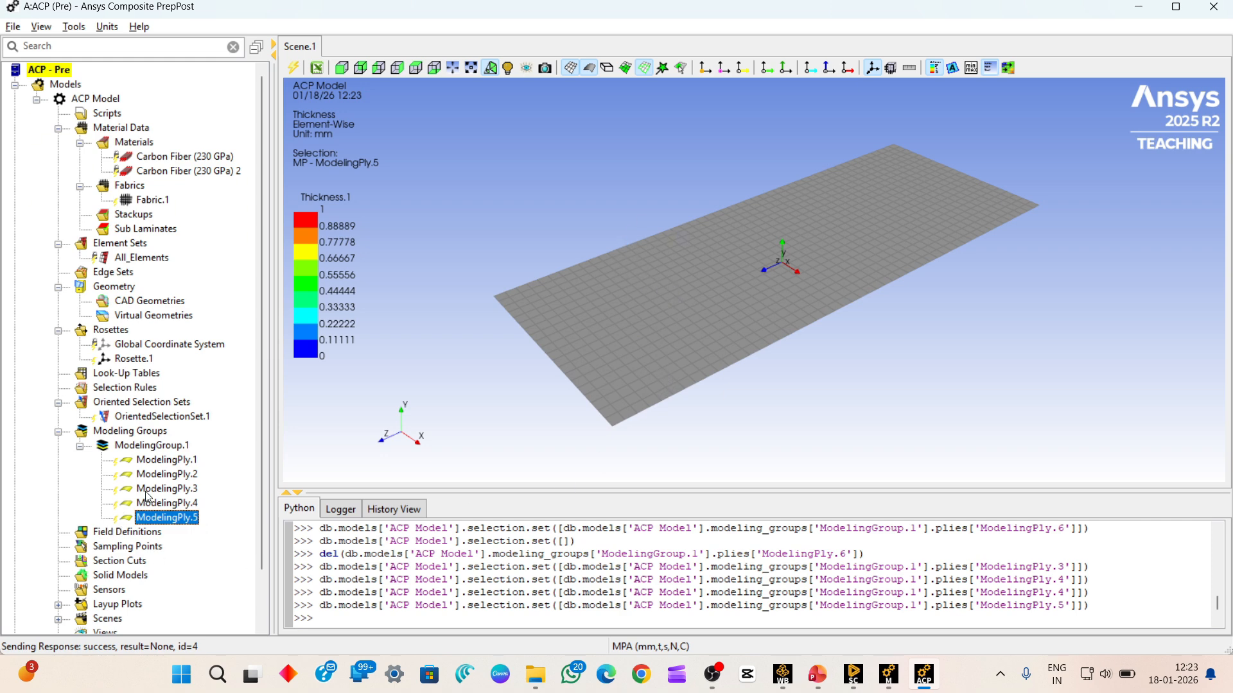
- Create a solid model with All_Elements as its element set and analysis ply wise extrusion
scroll(149, 496, down, 2)
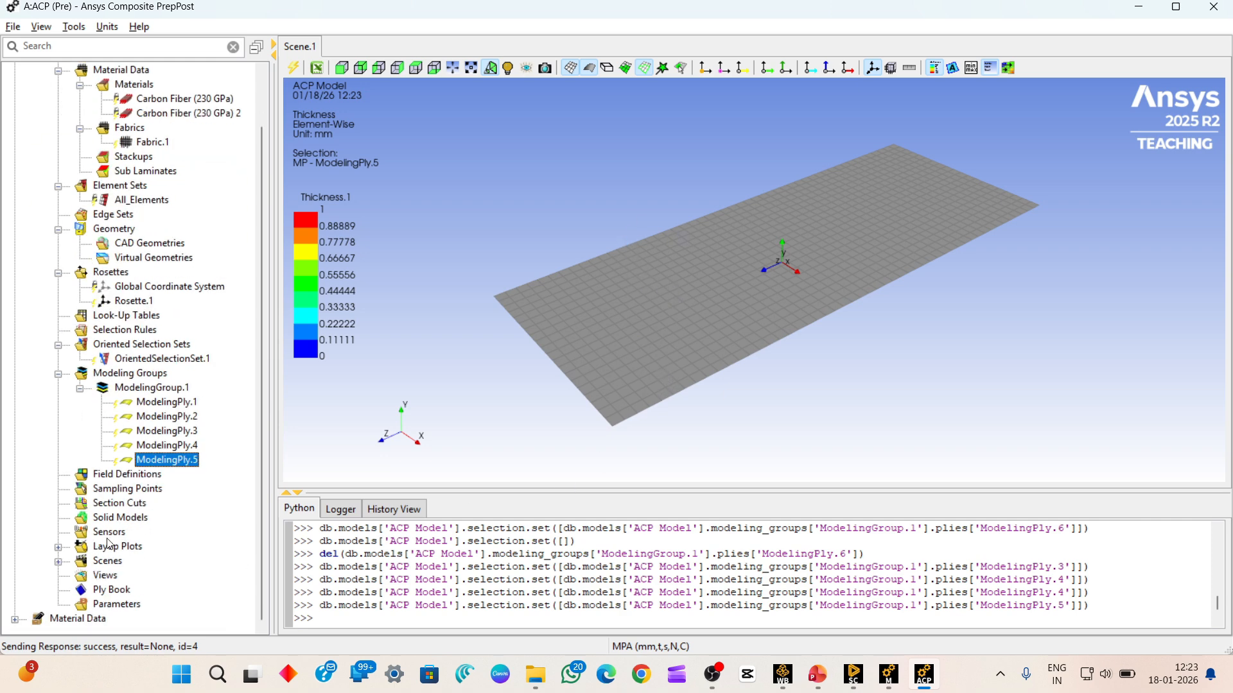
scroll(207, 427, up, 3)
scroll(167, 532, down, 3)
right_click(137, 520)
click(187, 520)
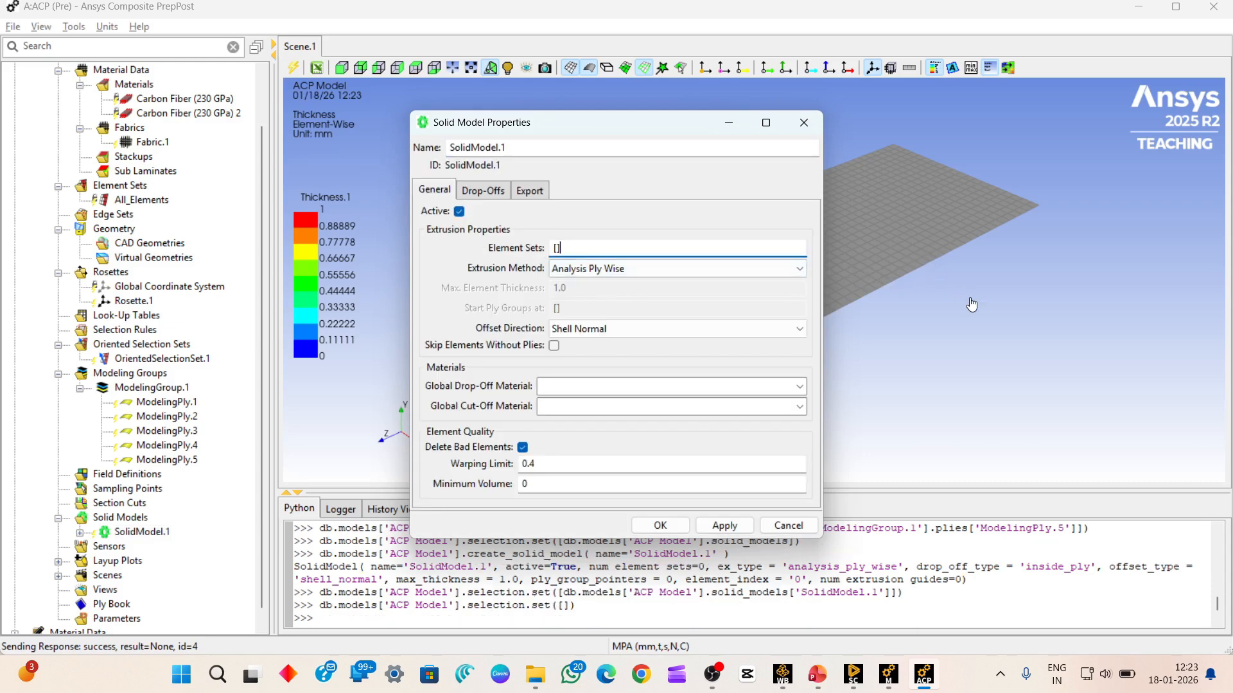
mouse_move(979, 321)
mouse_down()
mouse_move(886, 267)
mouse_move(987, 308)
mouse_up()
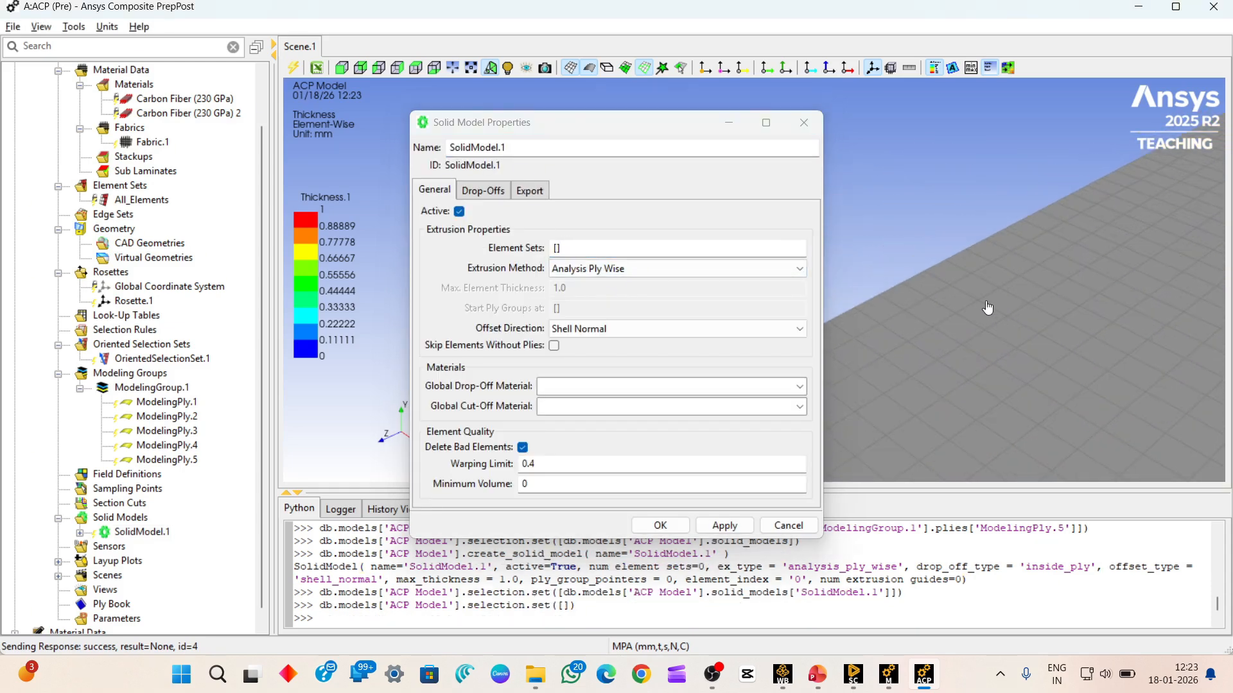
scroll(998, 301, down, 5)
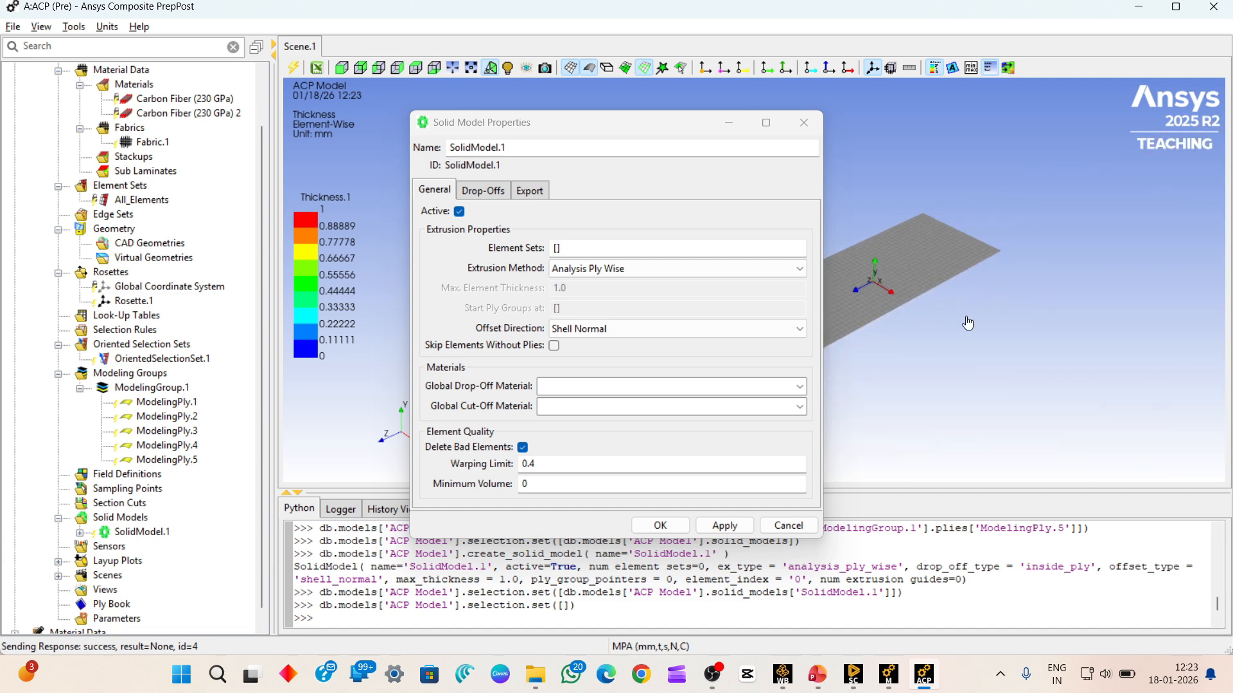
scroll(1034, 323, up, 3)
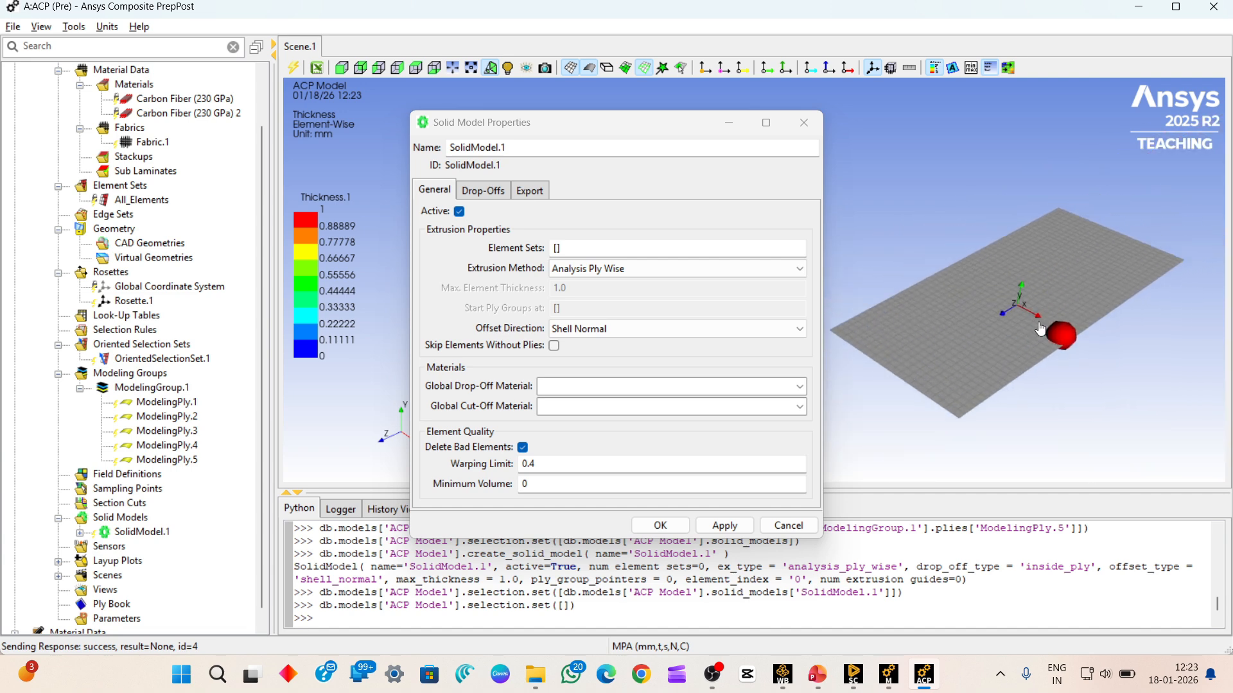
scroll(189, 212, up, 2)
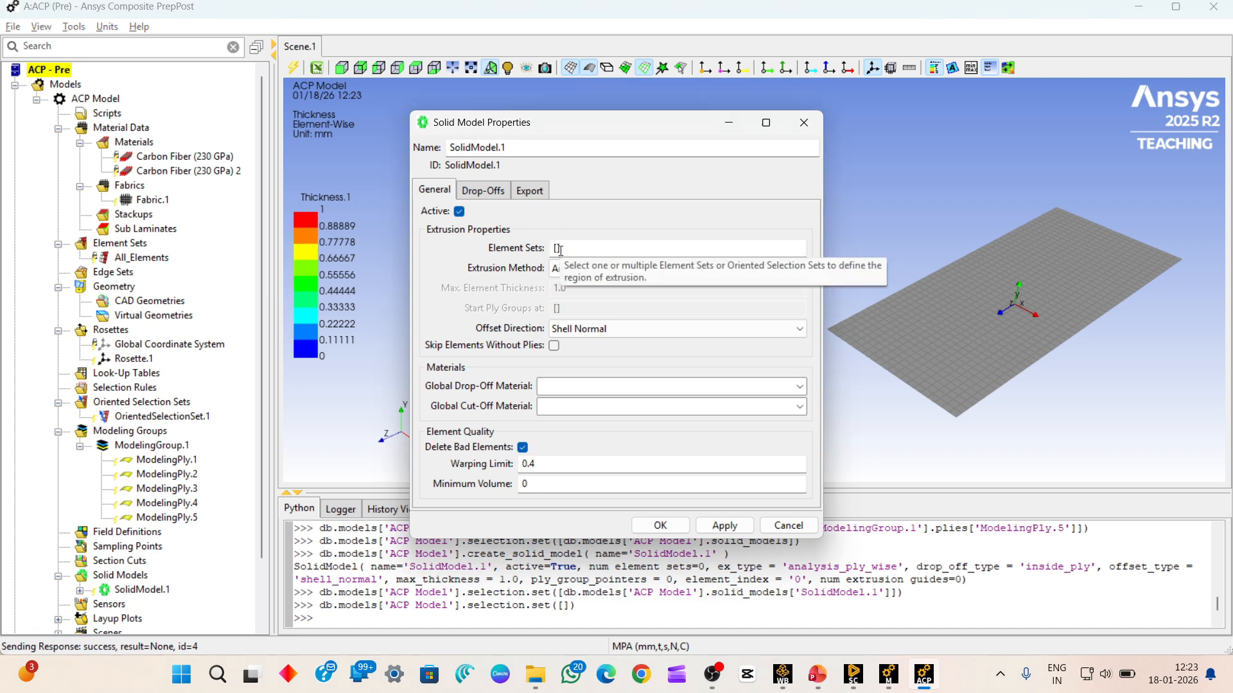
click(119, 259)
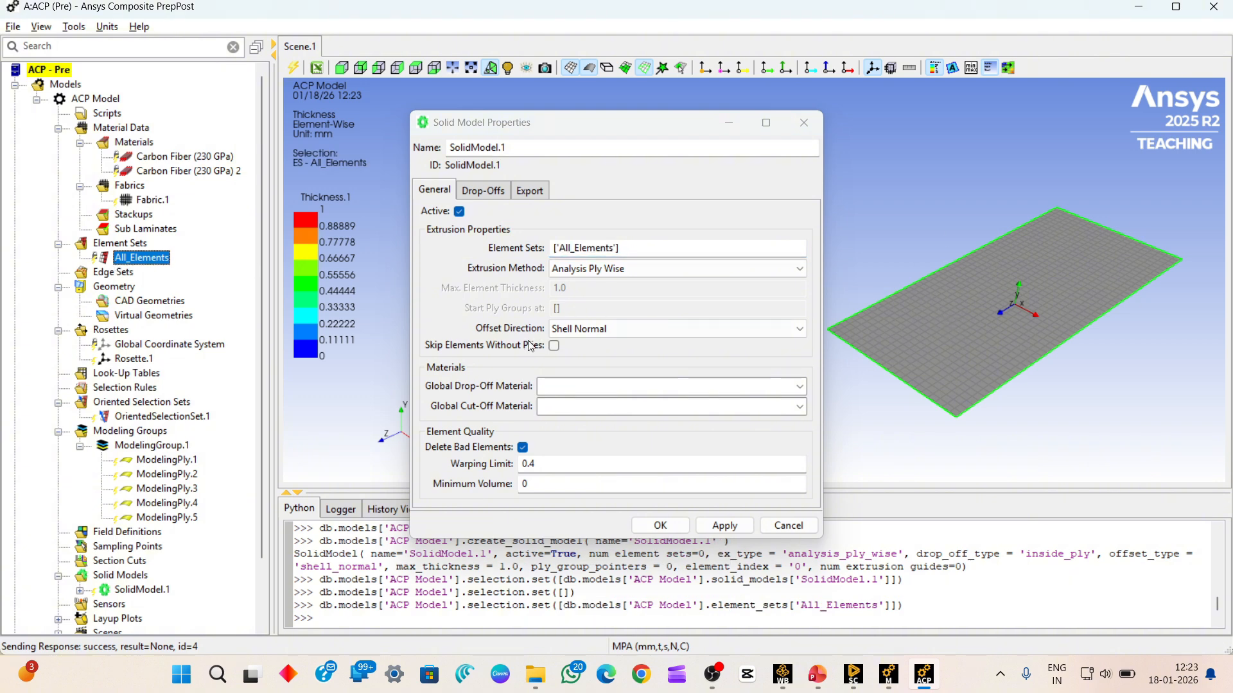
click(671, 520)
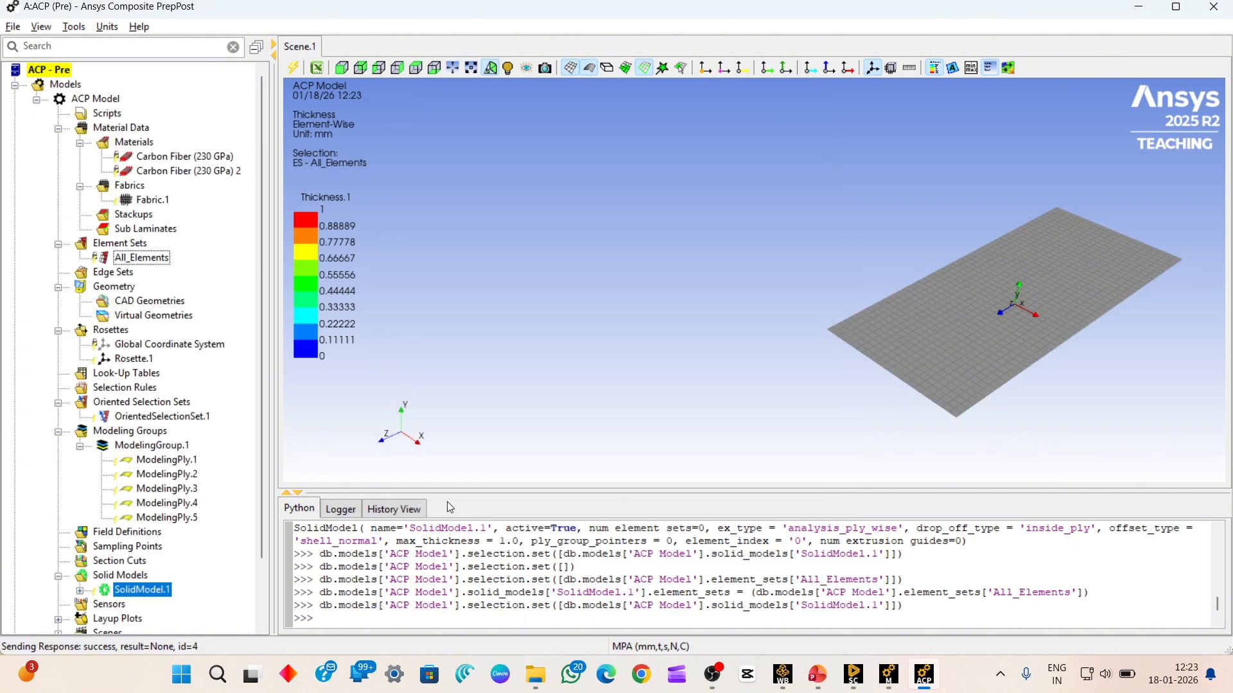
- Try to update the ACP model with the new solid model
scroll(199, 500, down, 2)
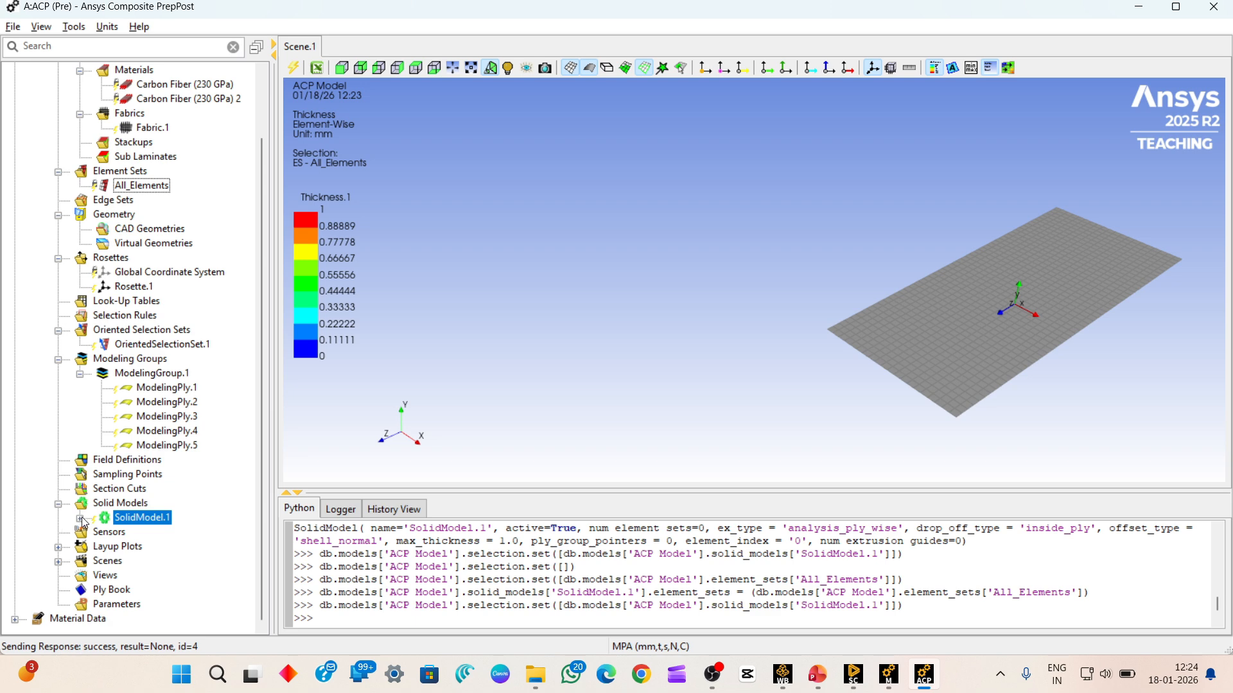
click(294, 69)
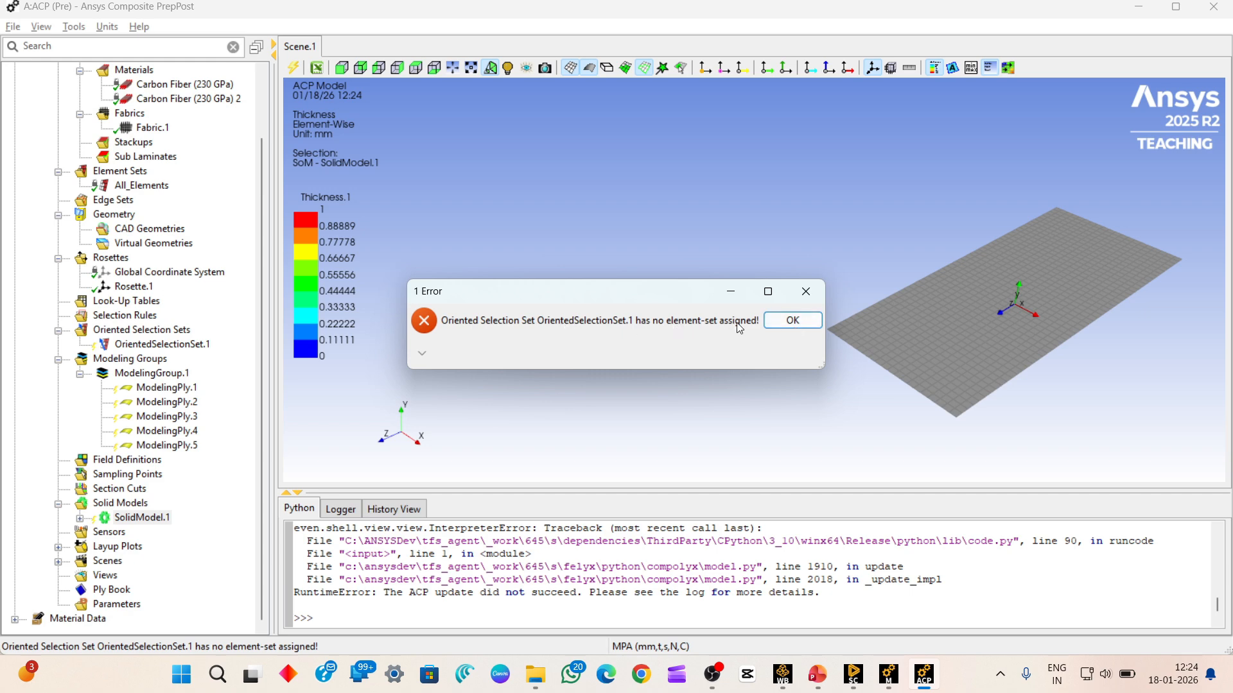
click(791, 320)
- Assign the All_Elements element set to OrientedSelectionSet.1 as its extent
right_click(190, 344)
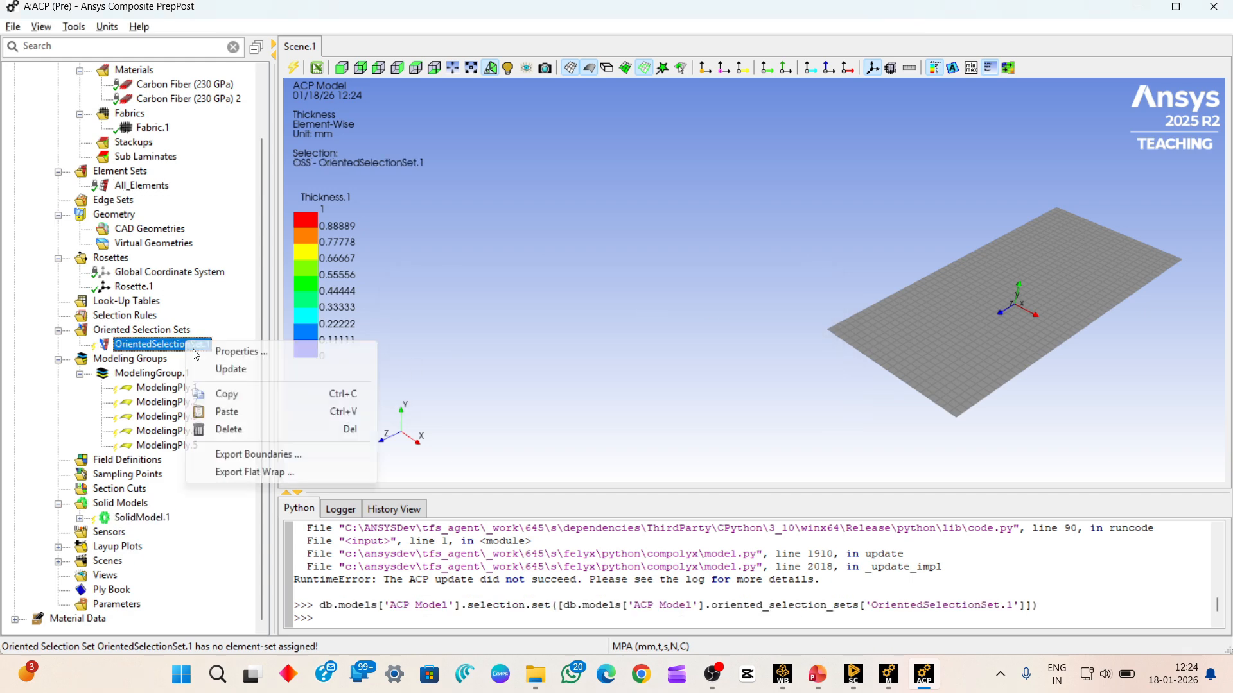
click(219, 352)
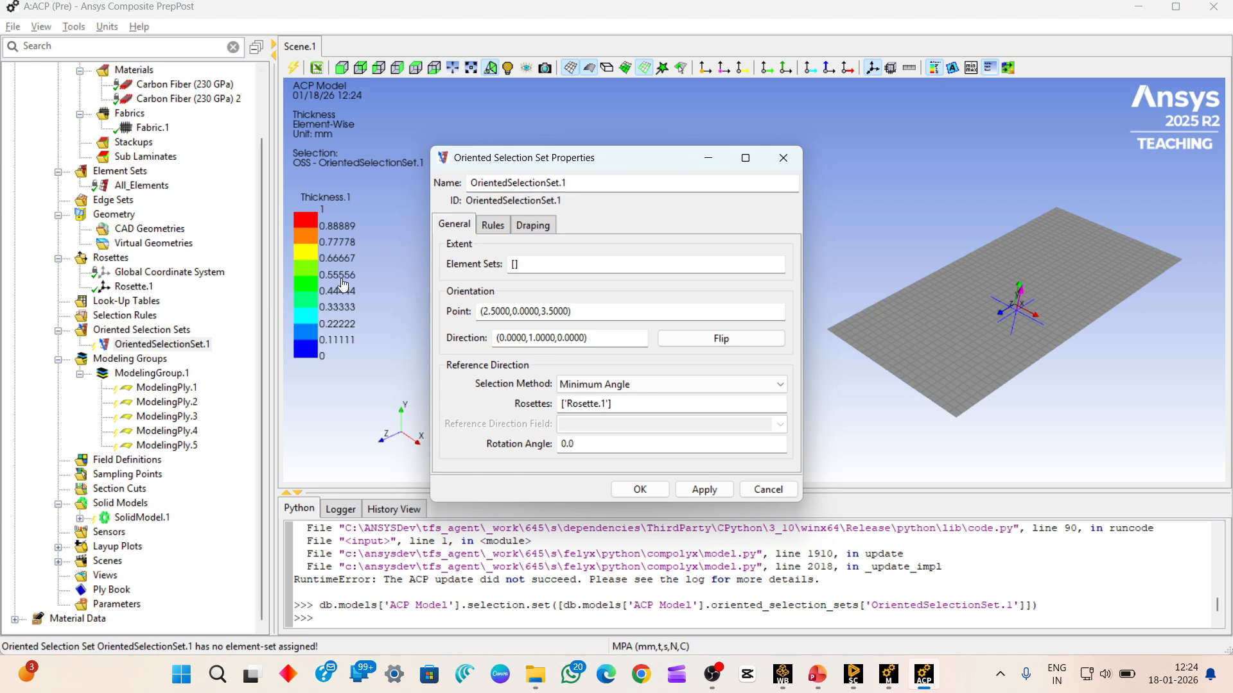
click(548, 264)
click(142, 186)
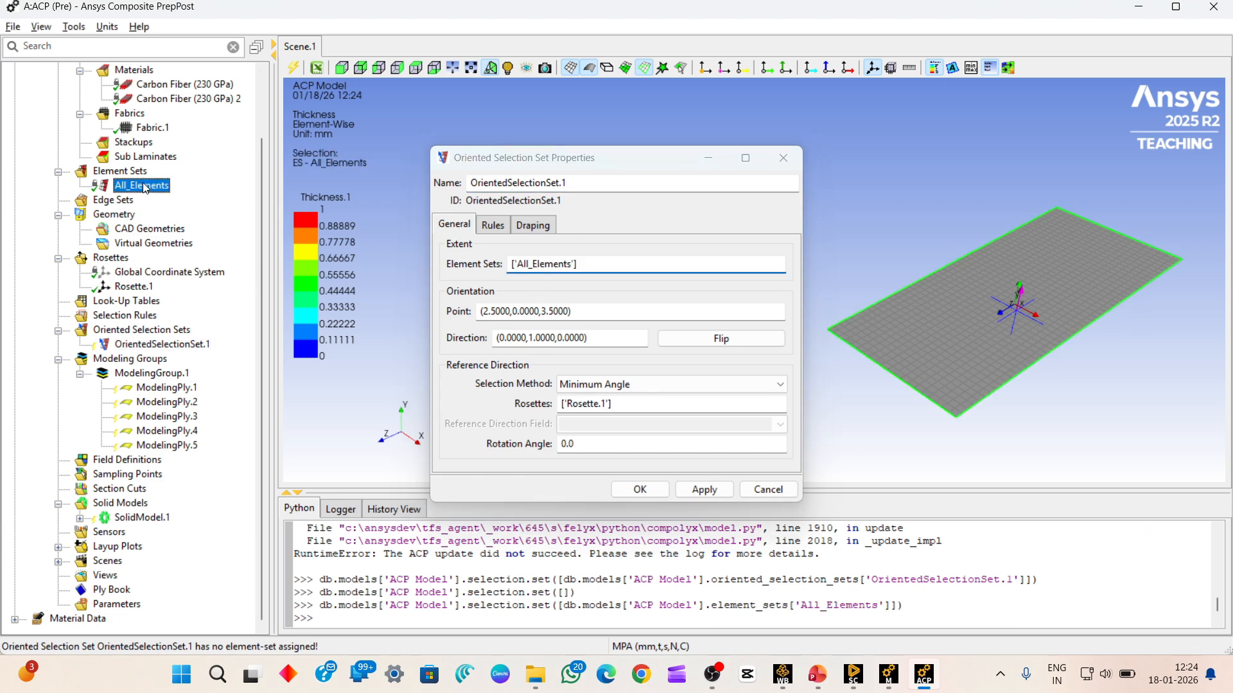
click(638, 489)
click(546, 352)
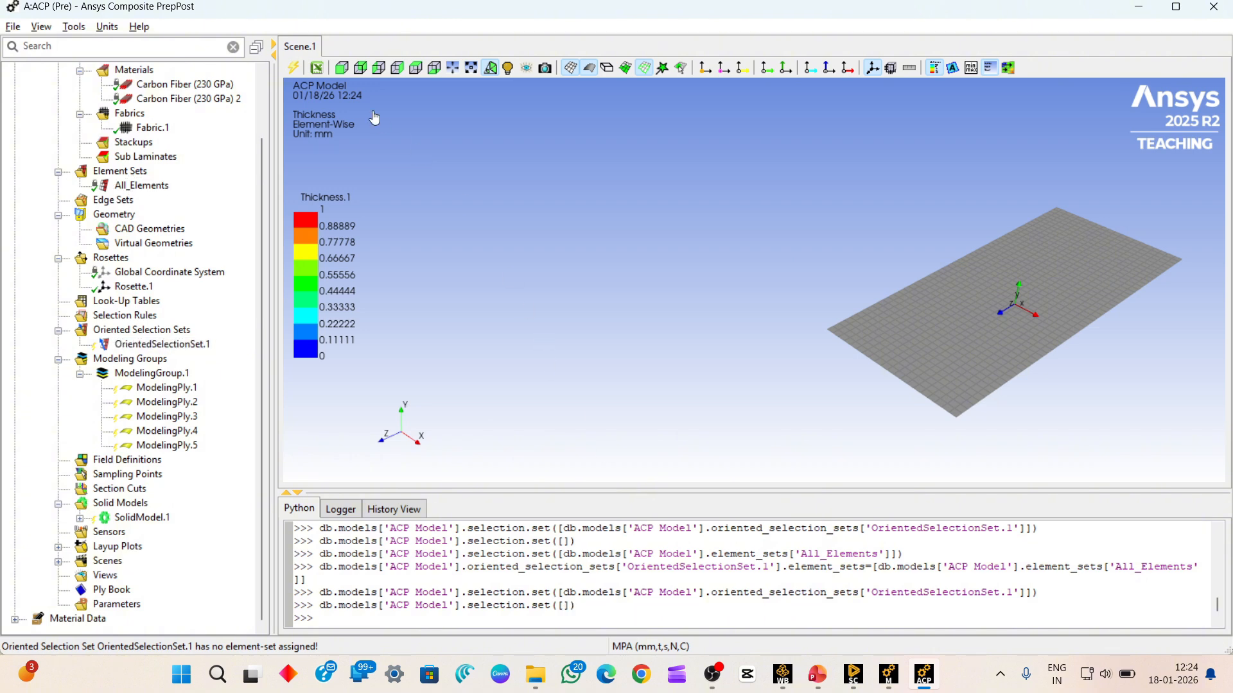
- Update the ACP model and inspect the ply layers along the edges of the generated solid plate
click(294, 68)
click(296, 68)
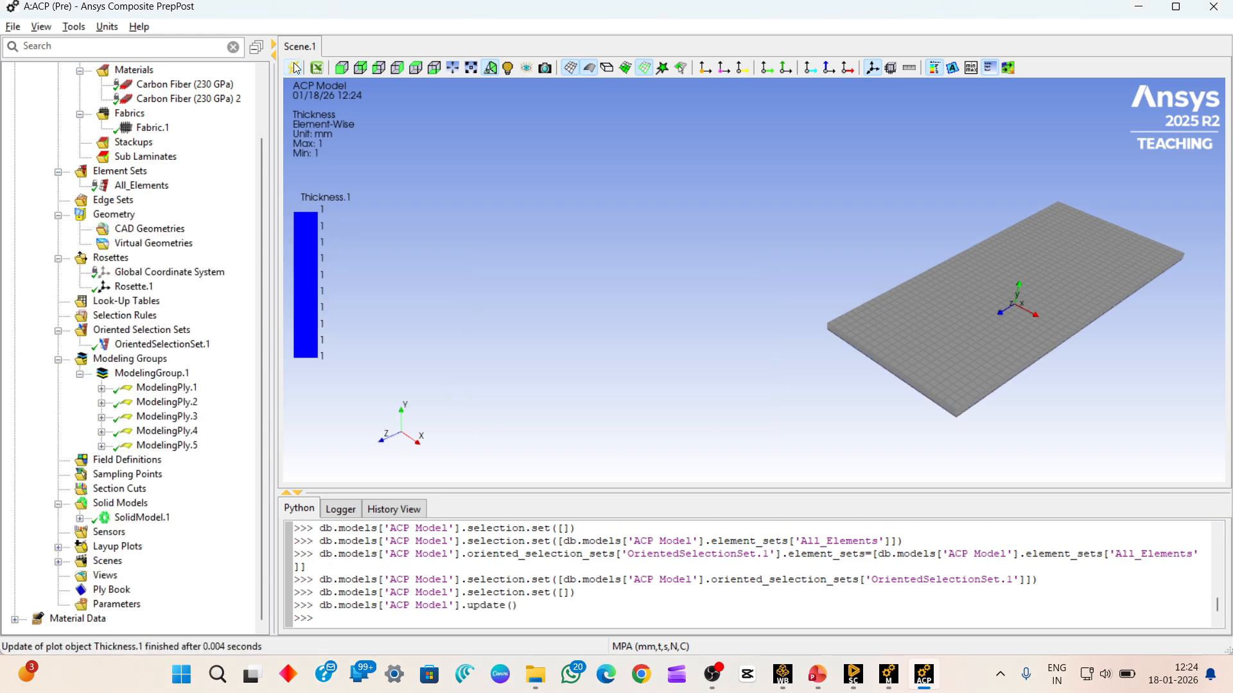
drag(931, 305, 757, 287)
scroll(757, 286, up, 5)
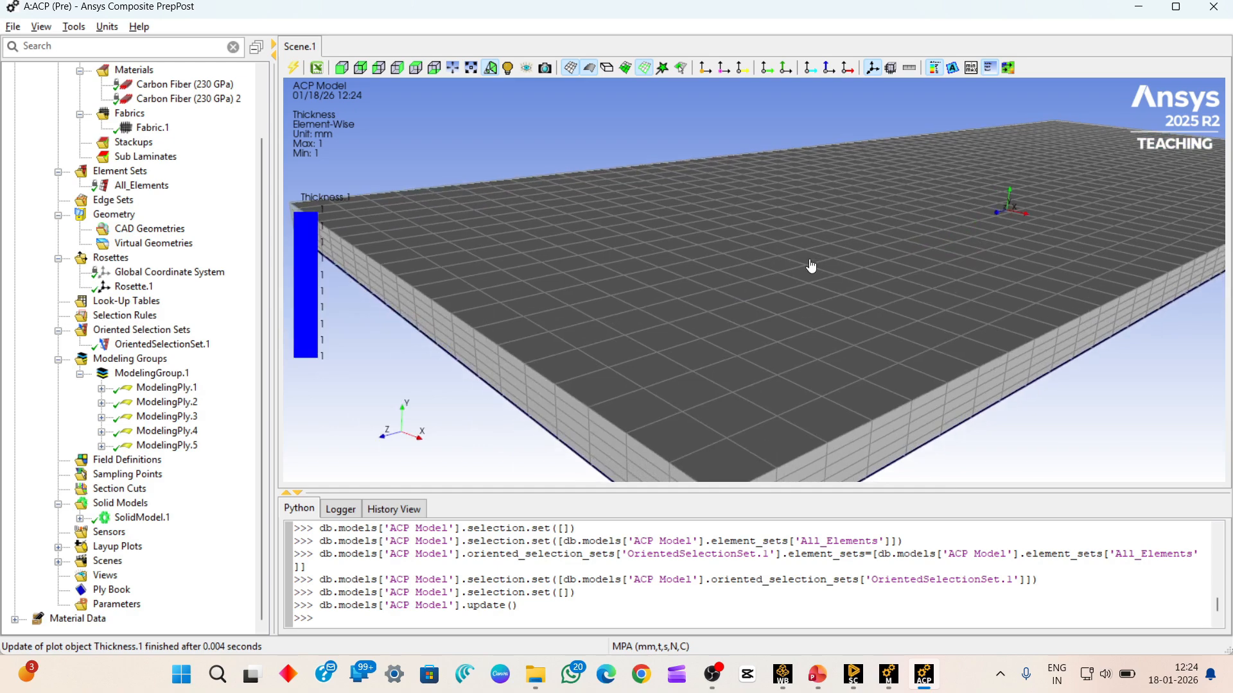
scroll(767, 350, up, 4)
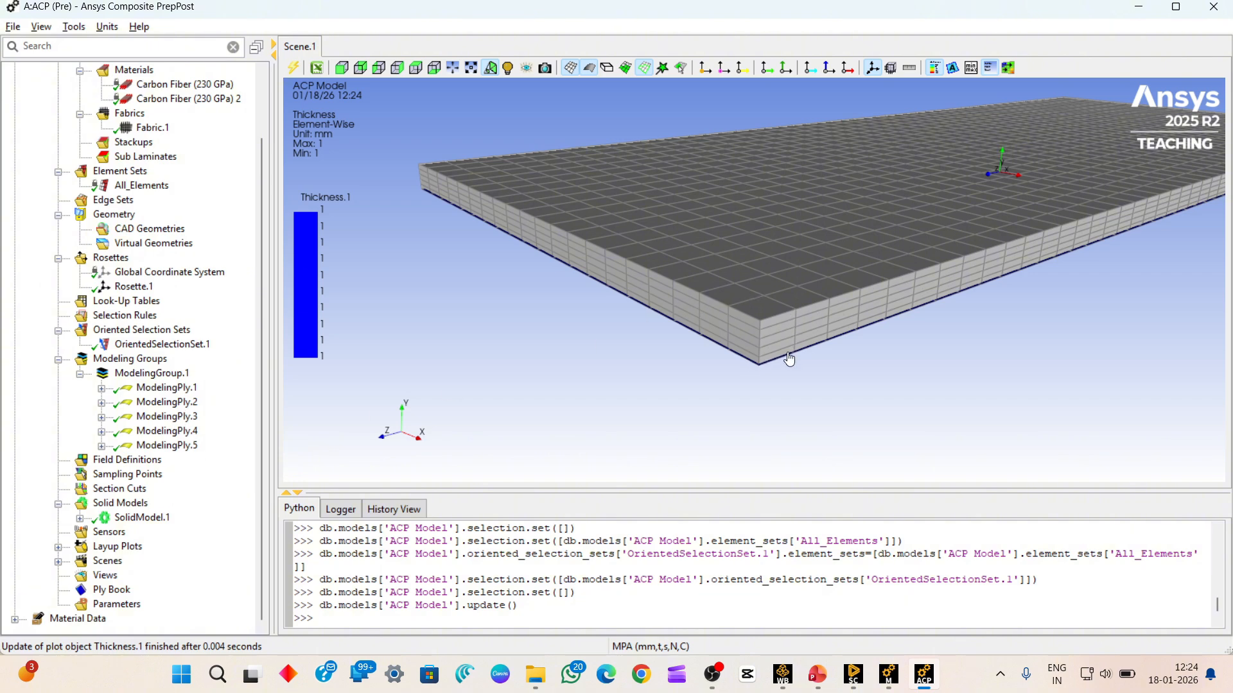
middle_drag(790, 359, 795, 314)
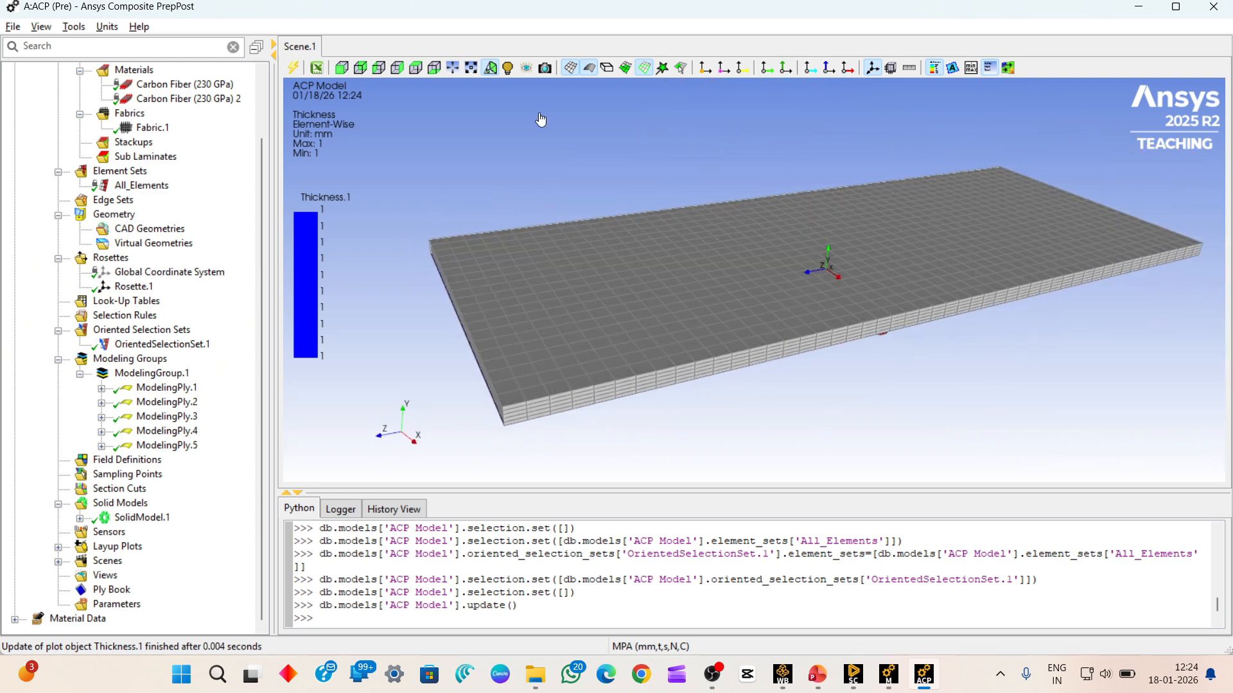
- Turn off the display of mesh edges and surface in Scene.1
click(571, 69)
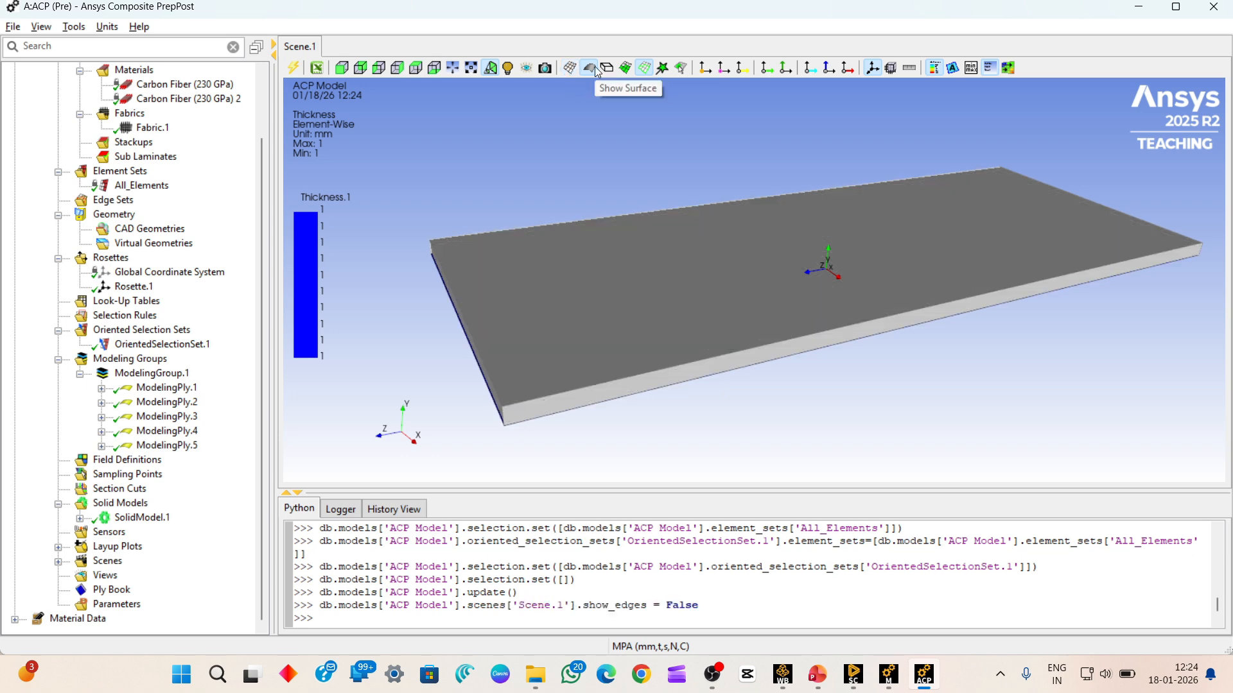
click(591, 67)
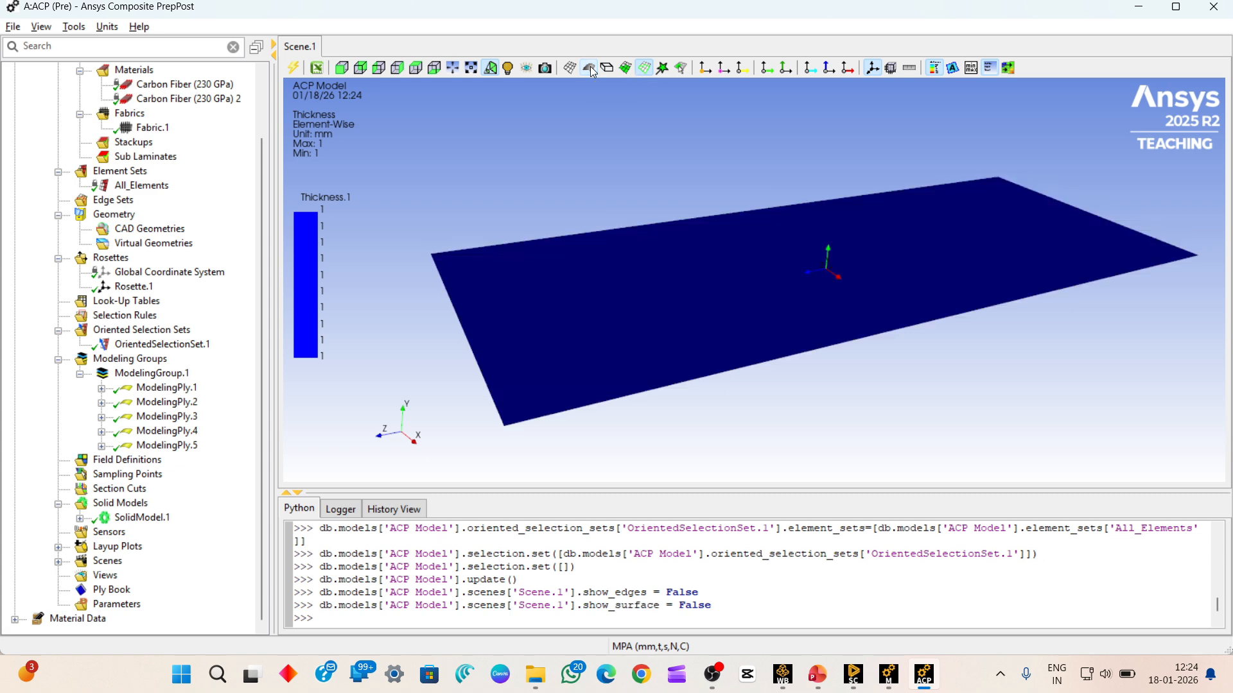
middle_drag(791, 373, 801, 345)
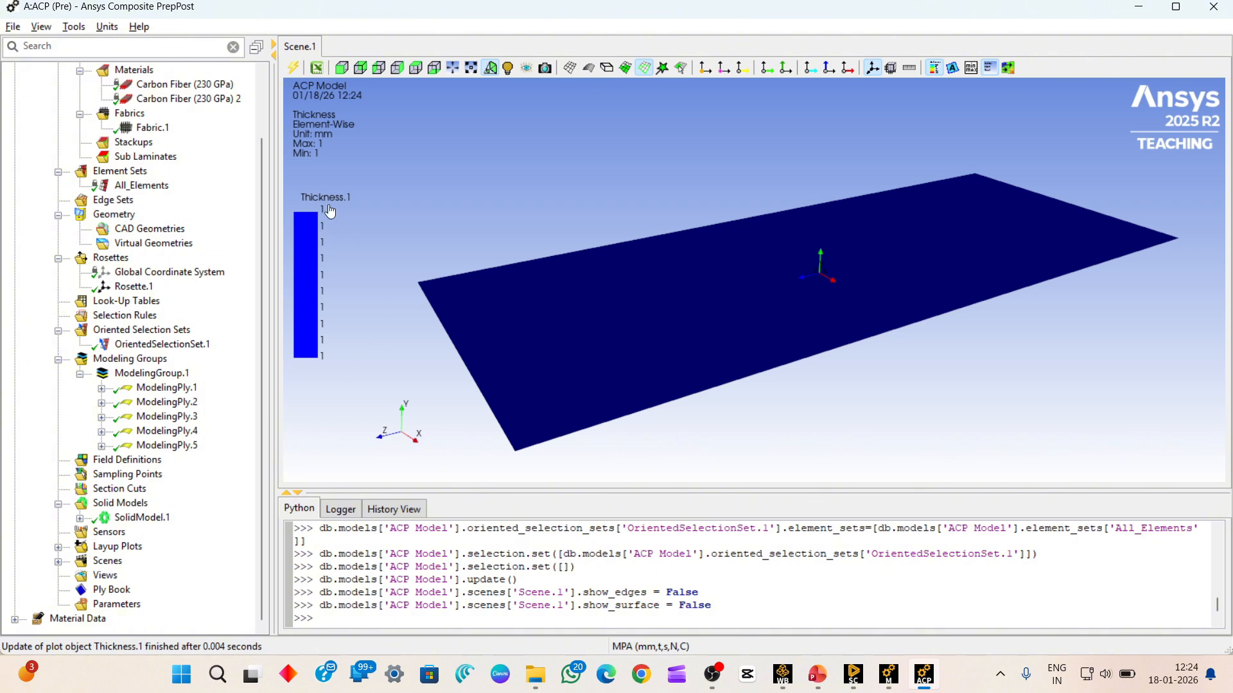
- Check the material and thickness in the properties of Fabric.1, leaving them as they are
scroll(165, 295, up, 2)
right_click(152, 199)
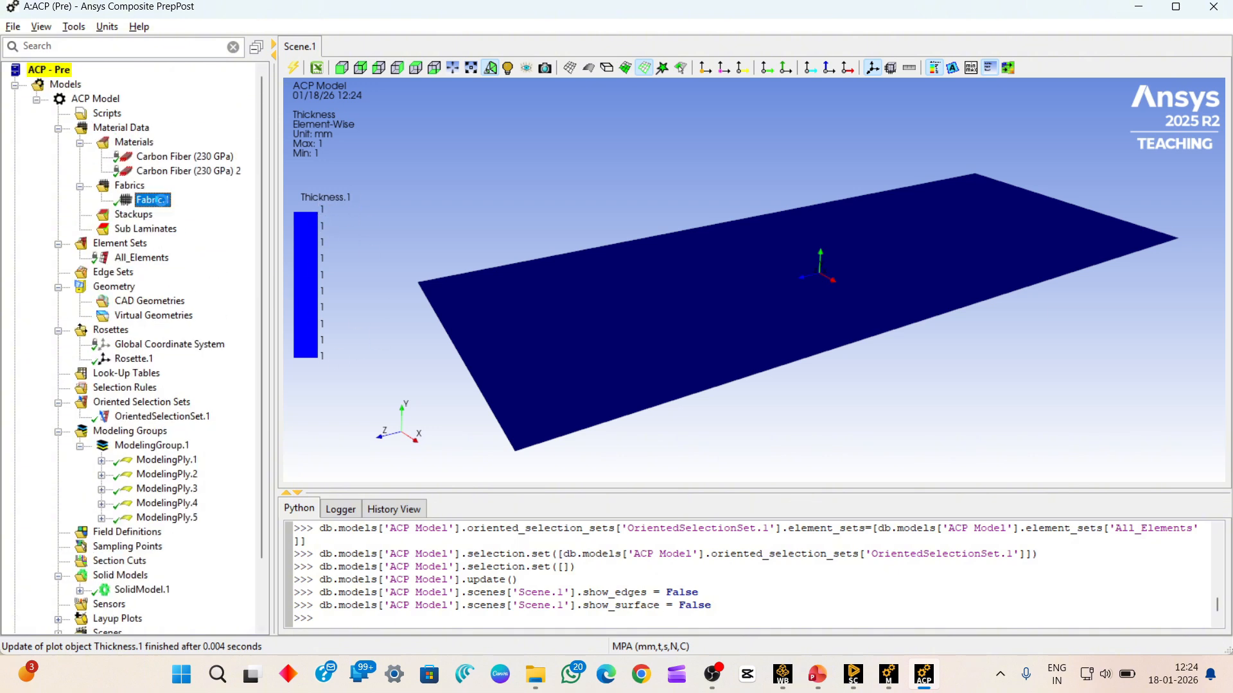
click(192, 207)
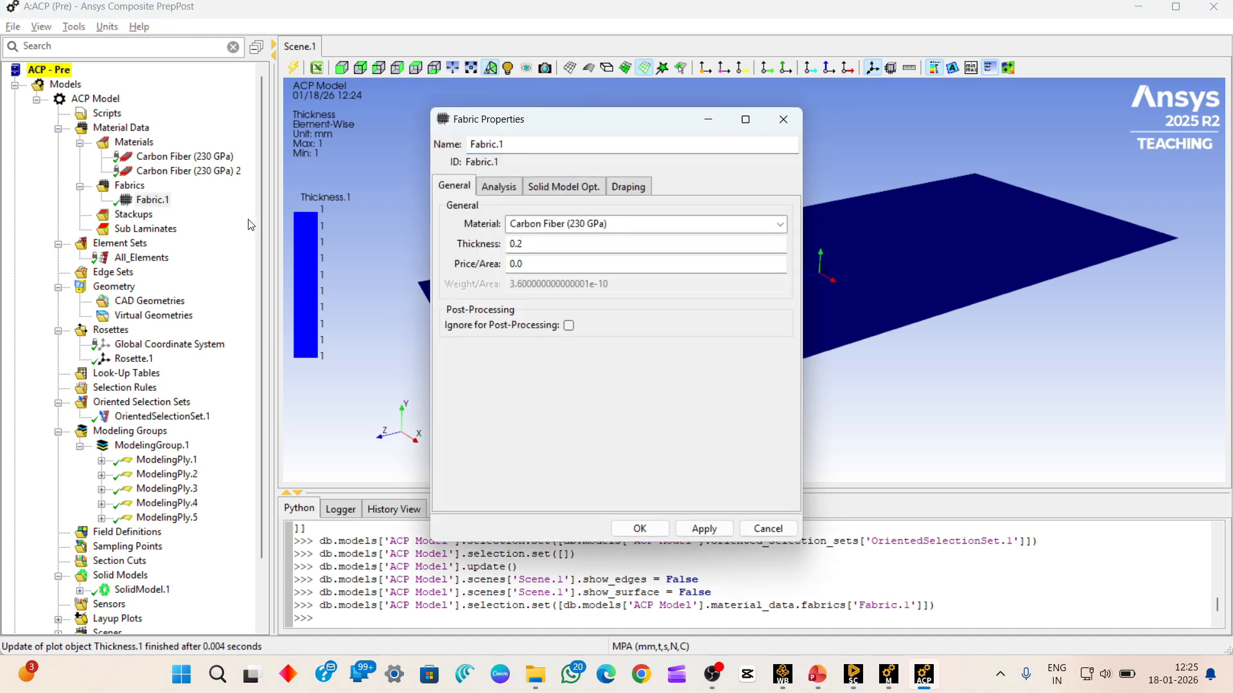
click(534, 244)
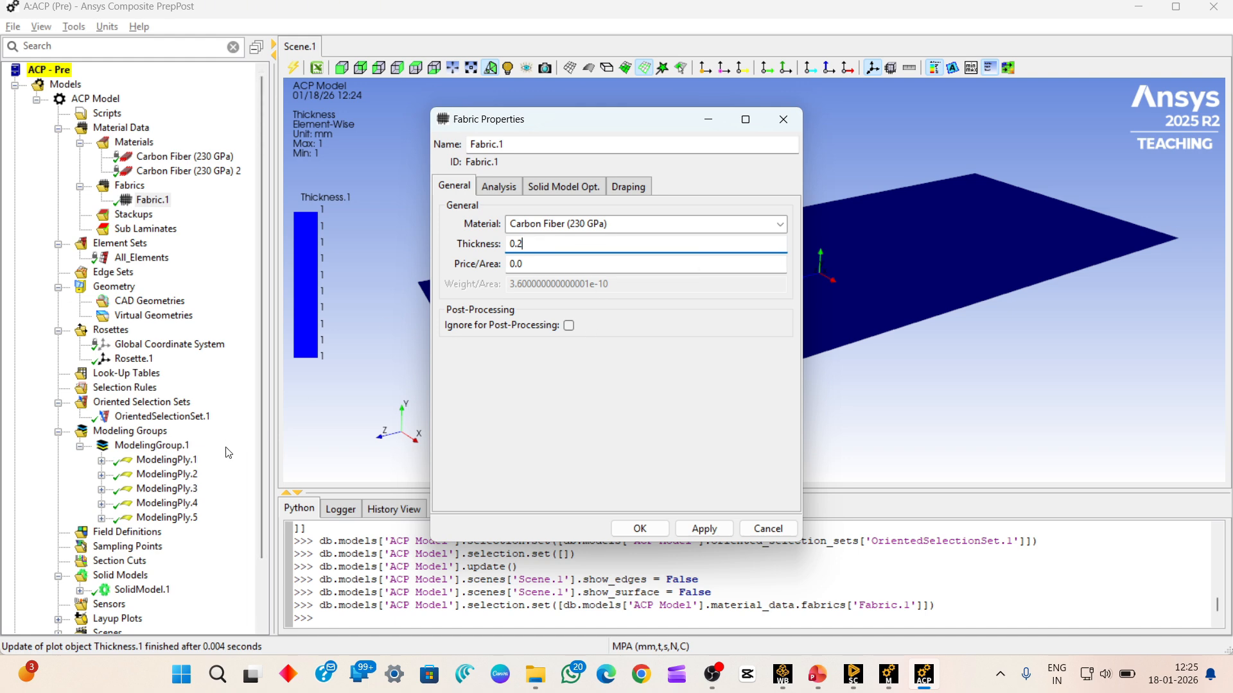
click(783, 120)
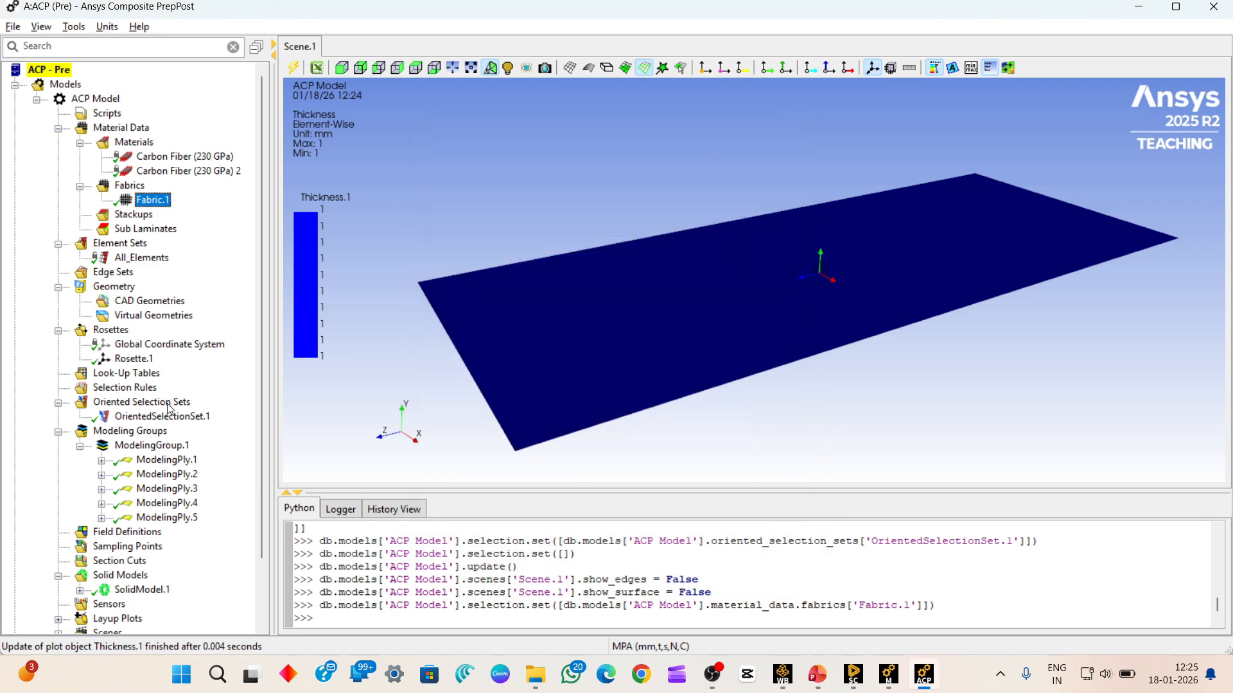
- Switch to Workbench, add a standalone Static Structural system, and transfer the ACP (Pre) setup to its model as solid composite data
mouse_move(782, 674)
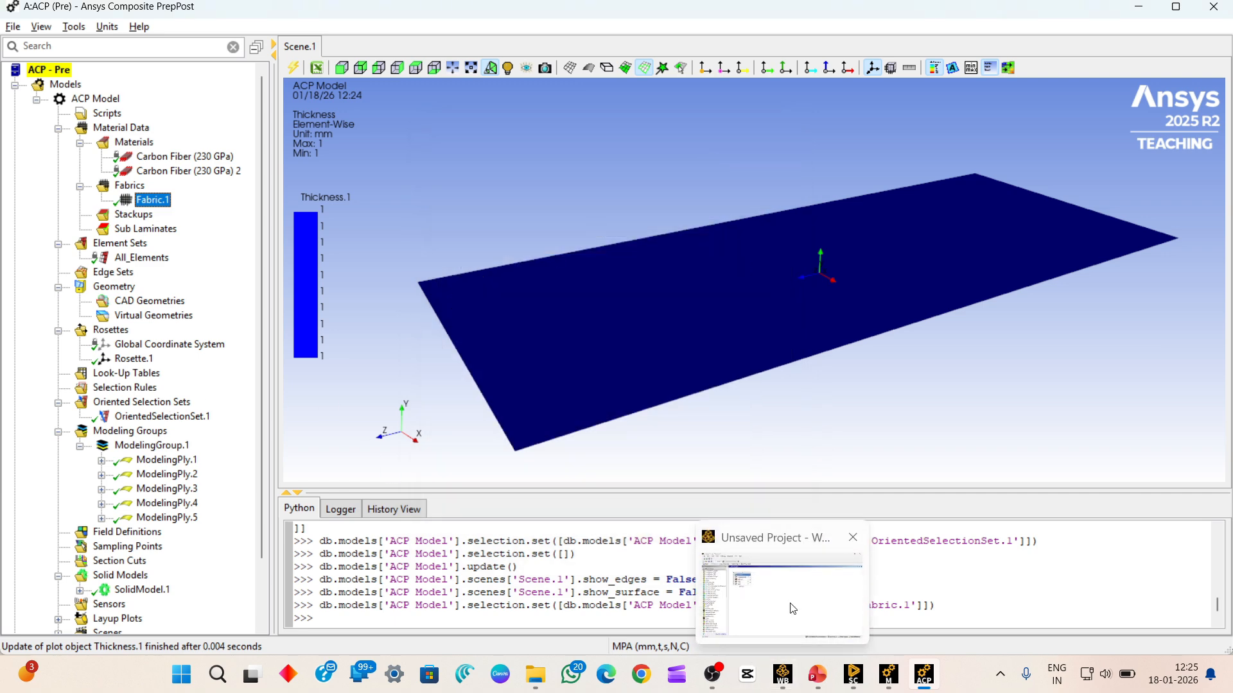
click(757, 591)
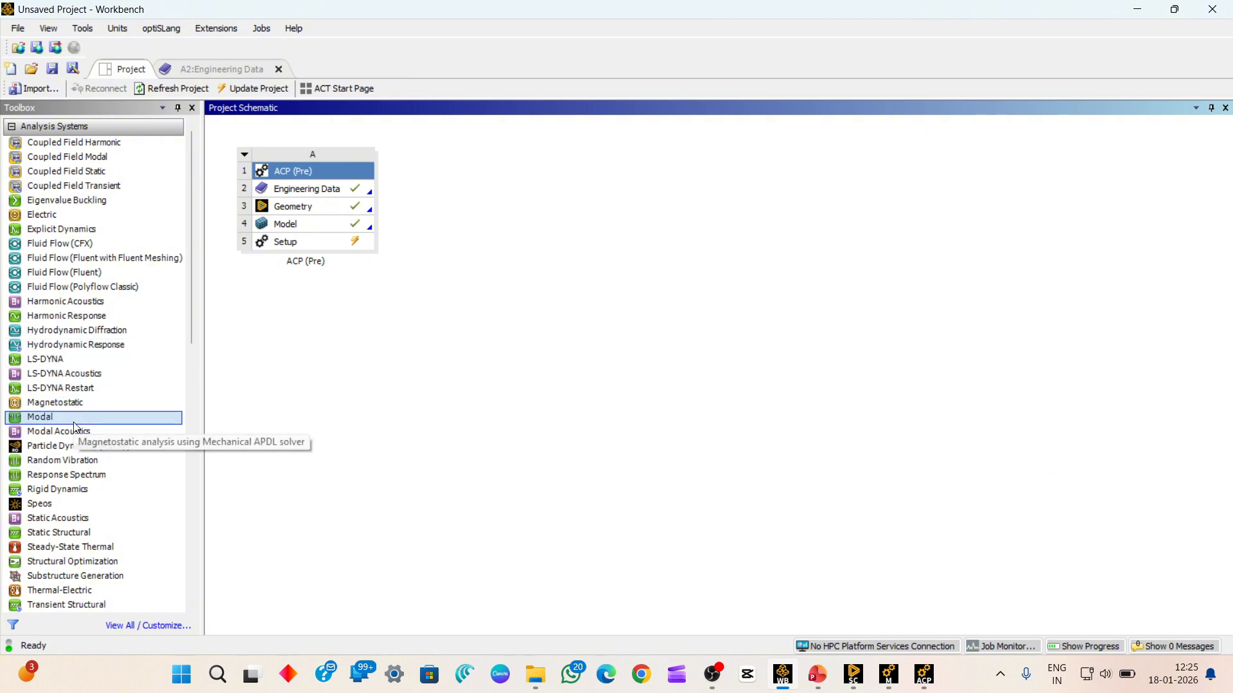
scroll(90, 481, down, 3)
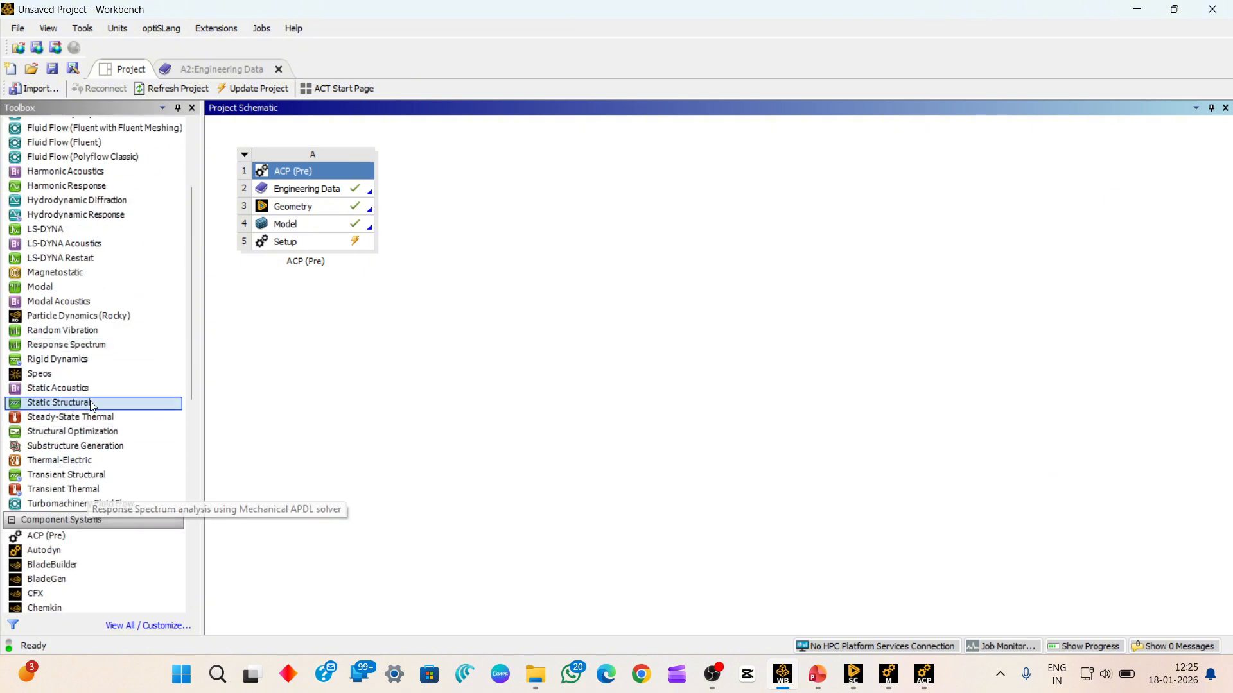
drag(93, 404, 468, 206)
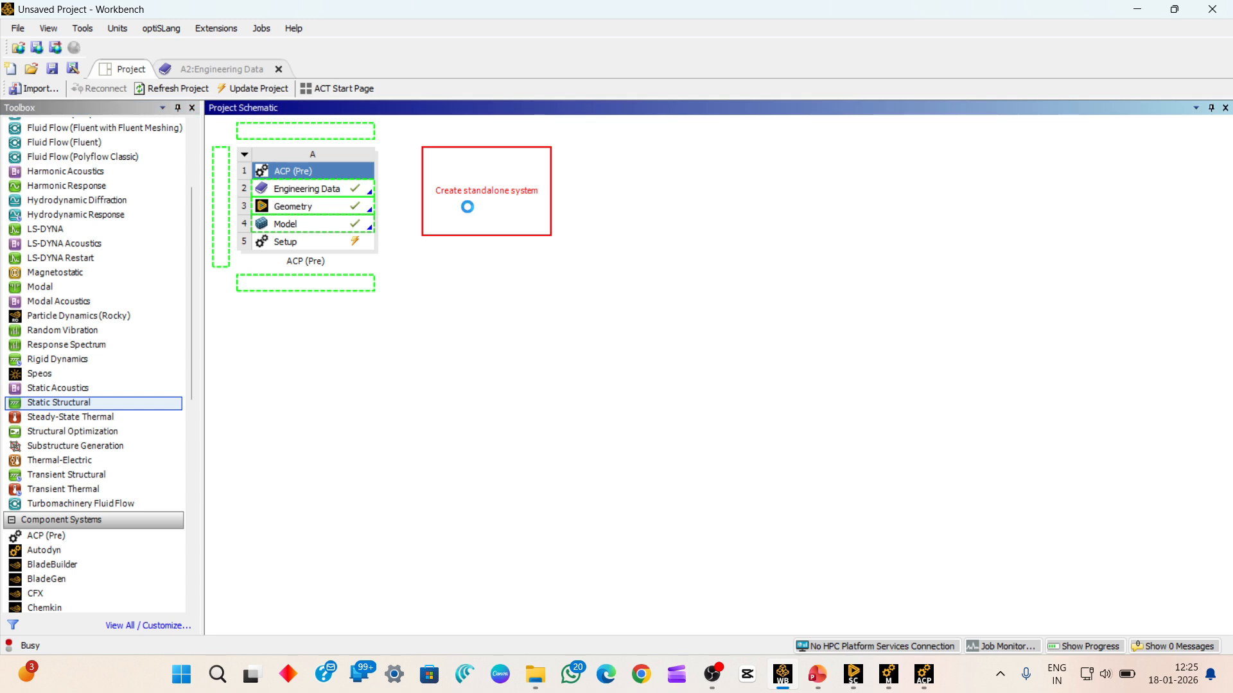
drag(303, 247, 499, 229)
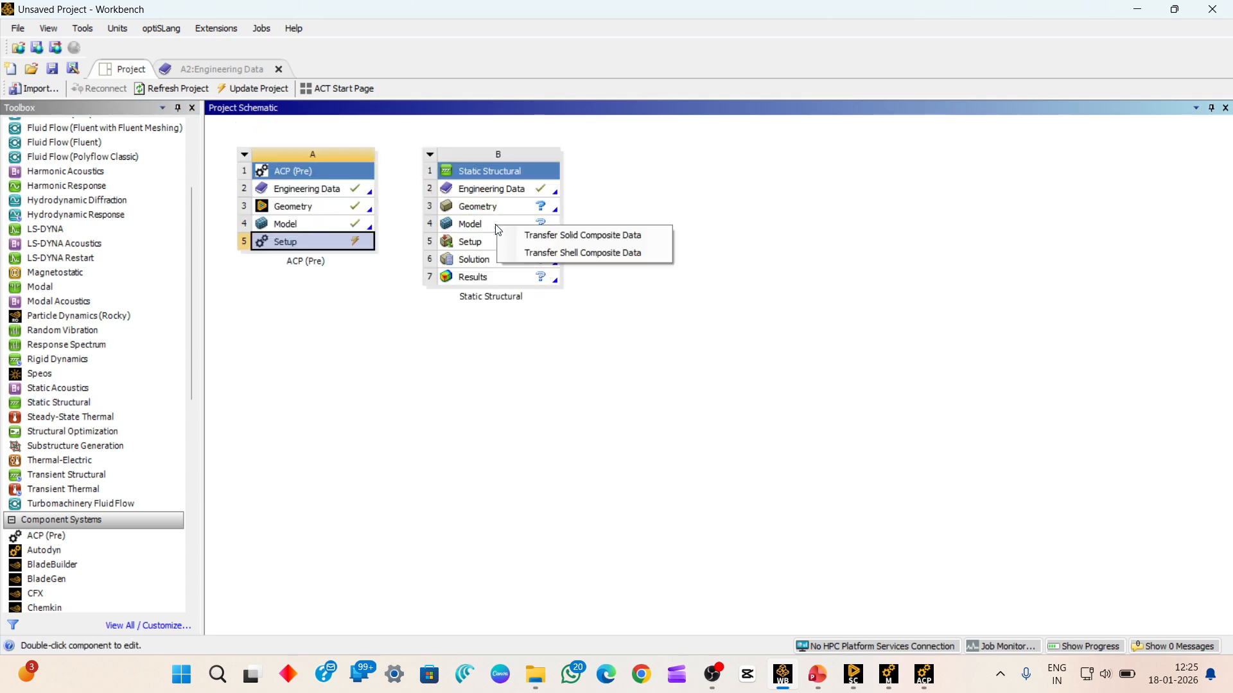
click(583, 235)
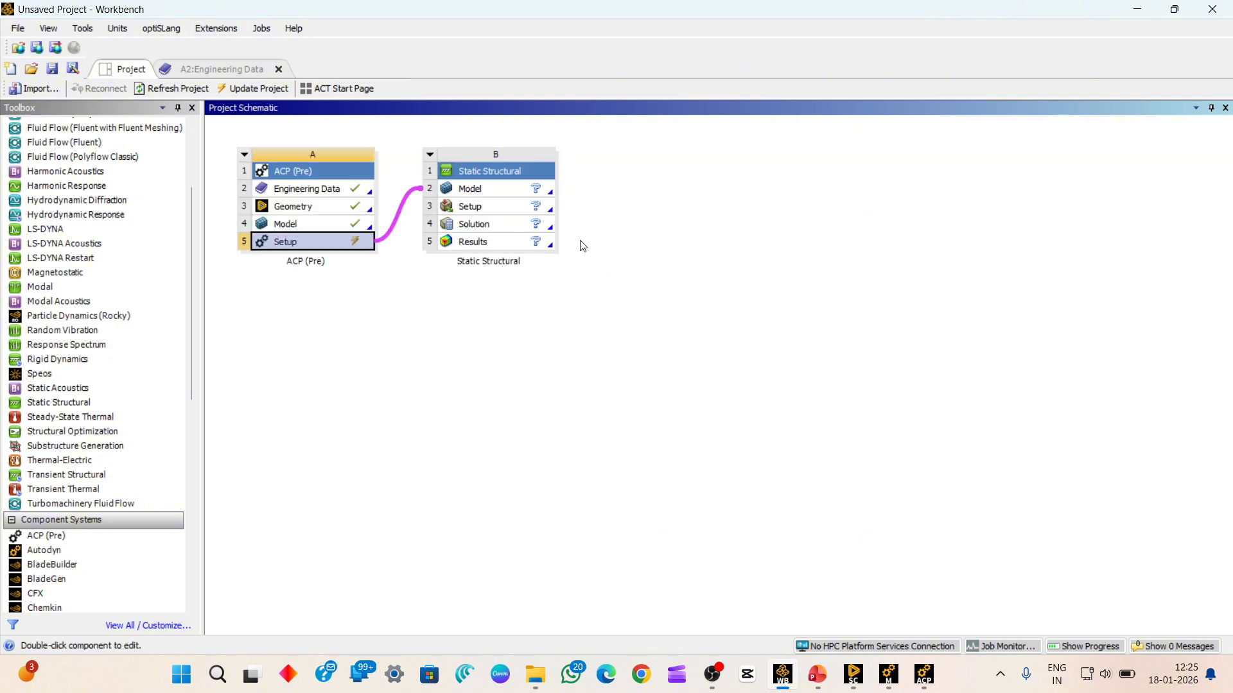
- Open the Static Structural setup in Mechanical and fit the whole plate in the view
double_click(479, 201)
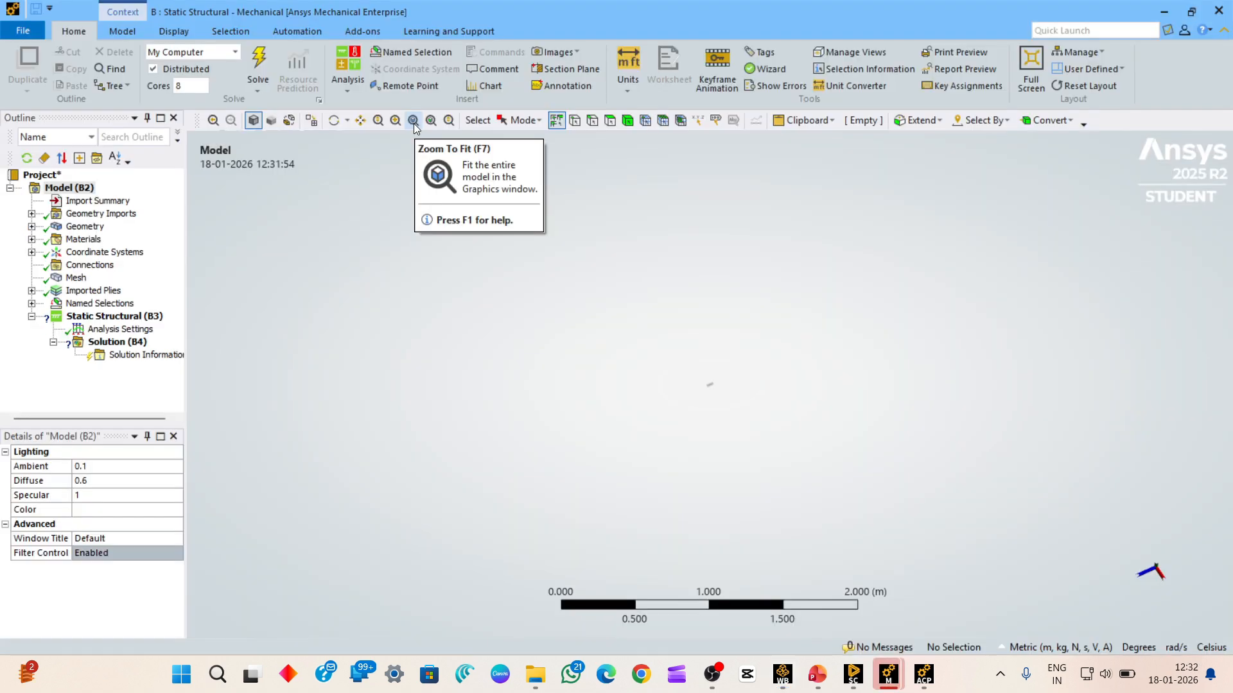
click(413, 123)
middle_drag(834, 372, 802, 347)
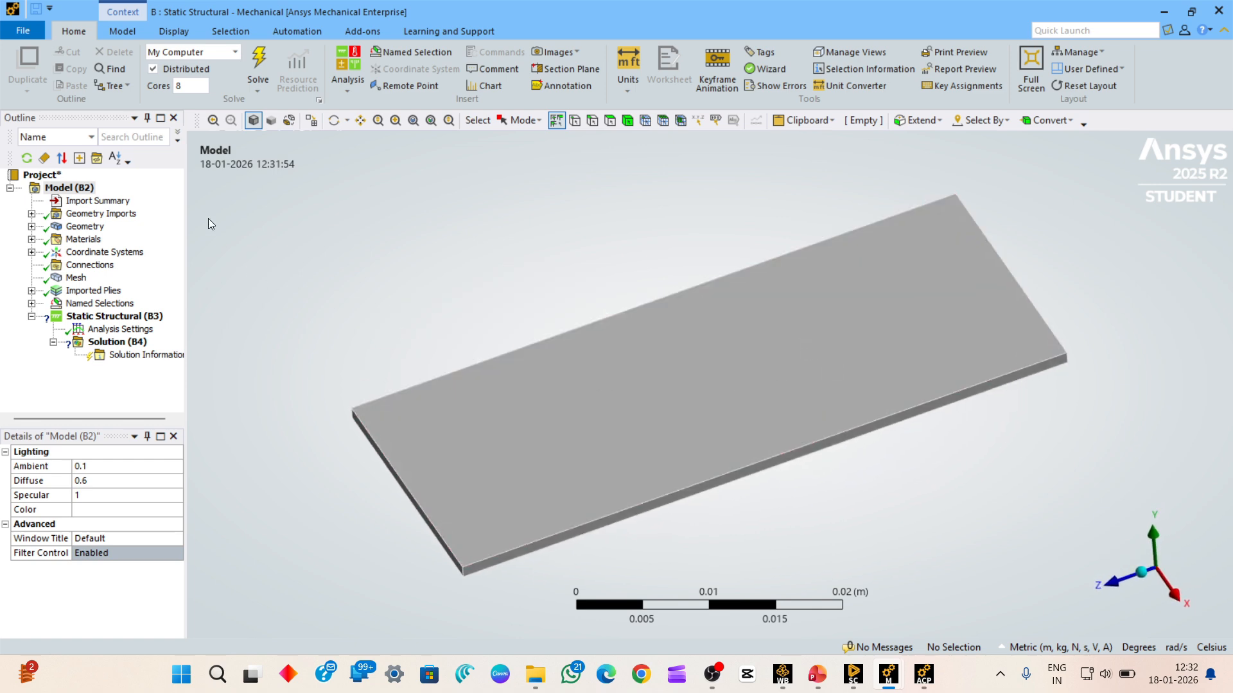
- Select Solid Body 1(ACP (Pre)) in the geometry and examine the imported plate's thickness at its near corner
click(31, 226)
click(102, 239)
middle_drag(501, 311, 530, 358)
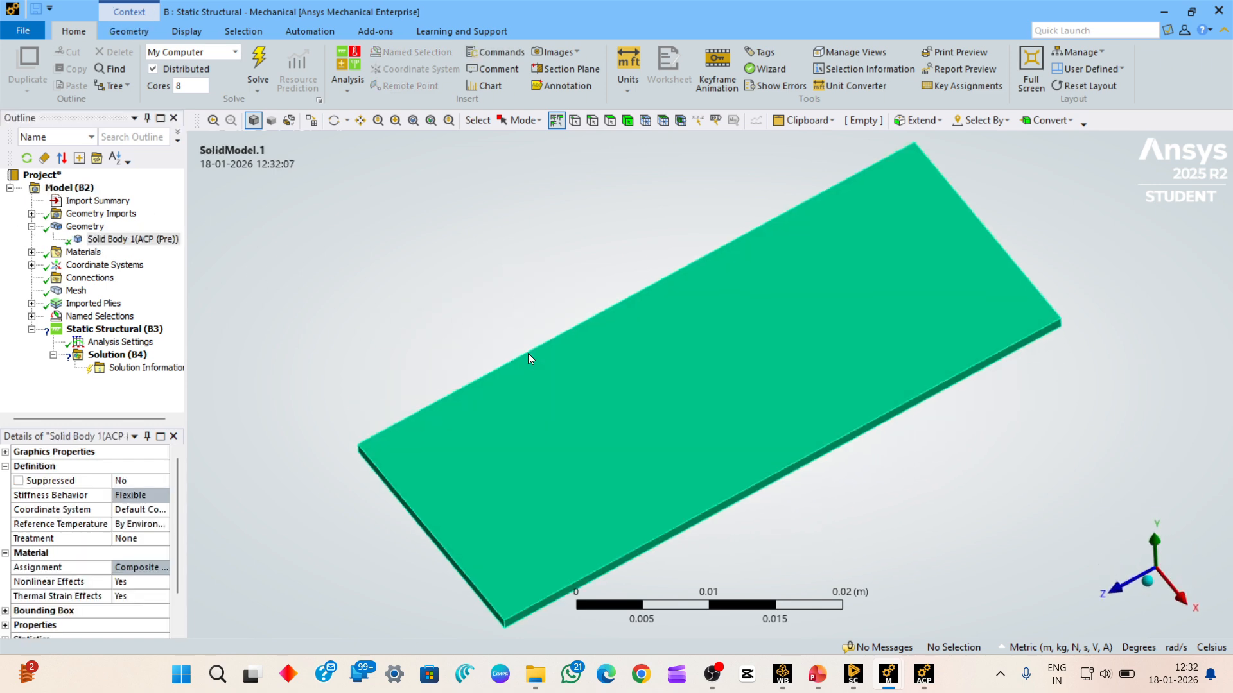
middle_drag(613, 390, 572, 393)
middle_drag(569, 346, 609, 303)
scroll(540, 466, up, 5)
ctrl+middle_drag(636, 355, 637, 363)
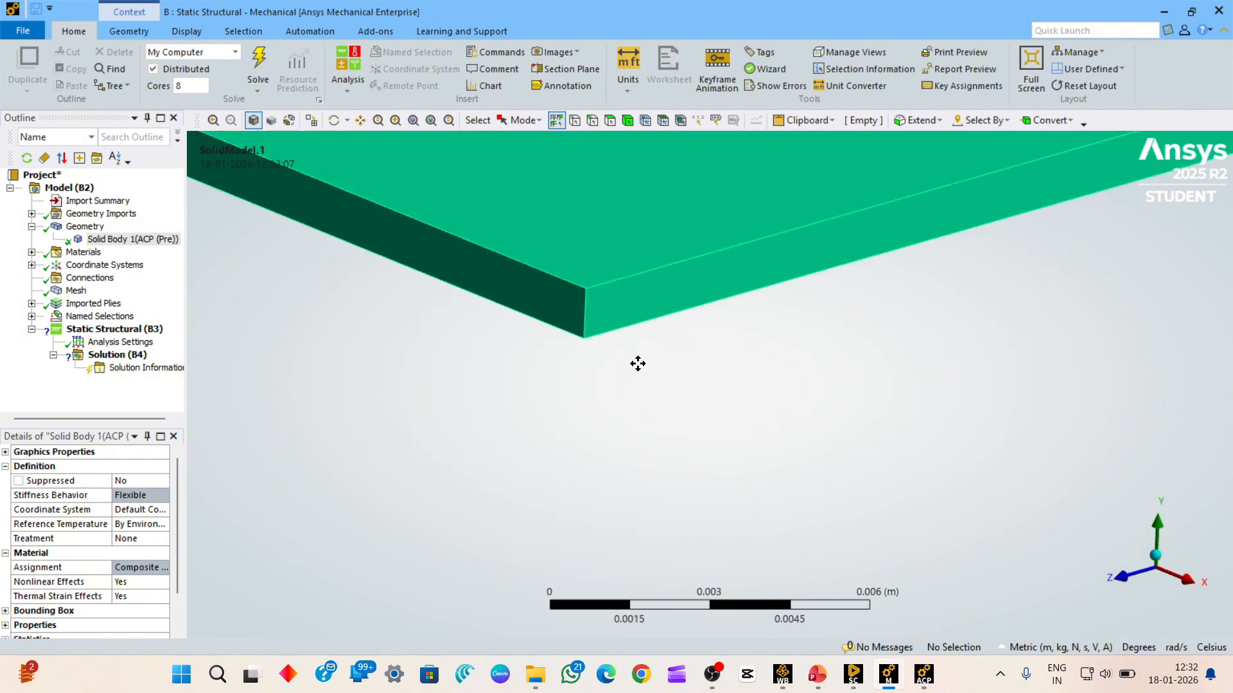
- Insert a Force and a Fixed Support under the Static Structural analysis
scroll(638, 363, down, 3)
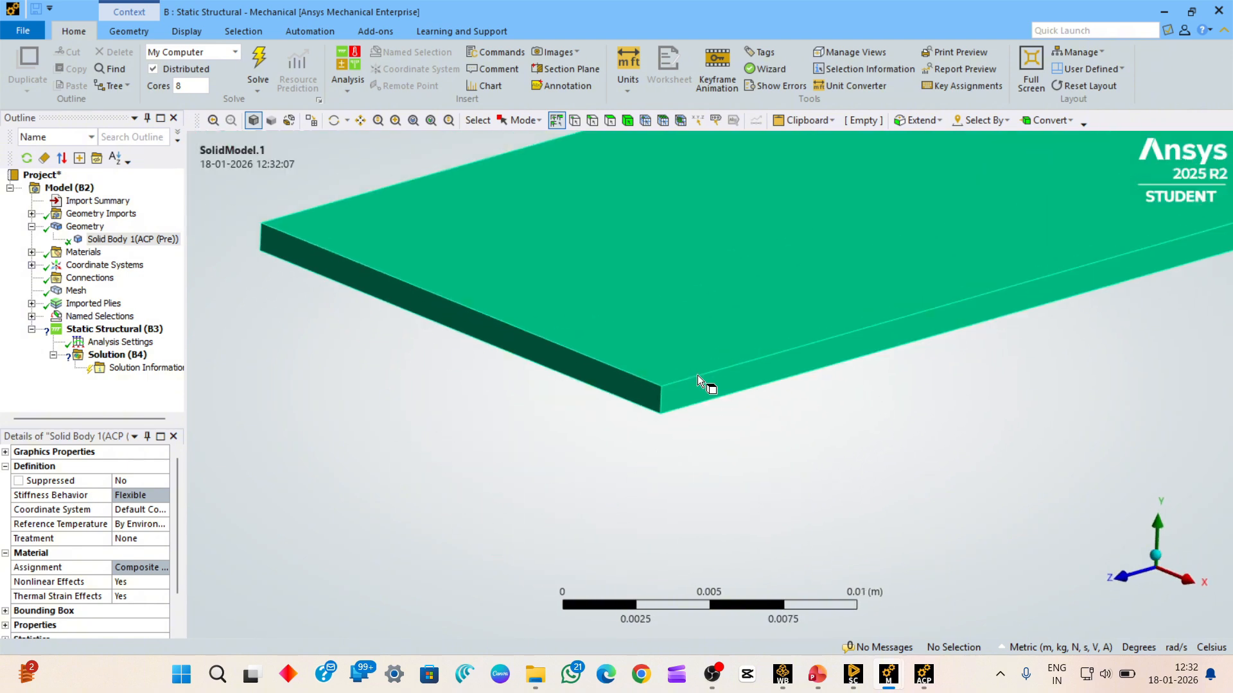
right_click(114, 330)
mouse_move(216, 344)
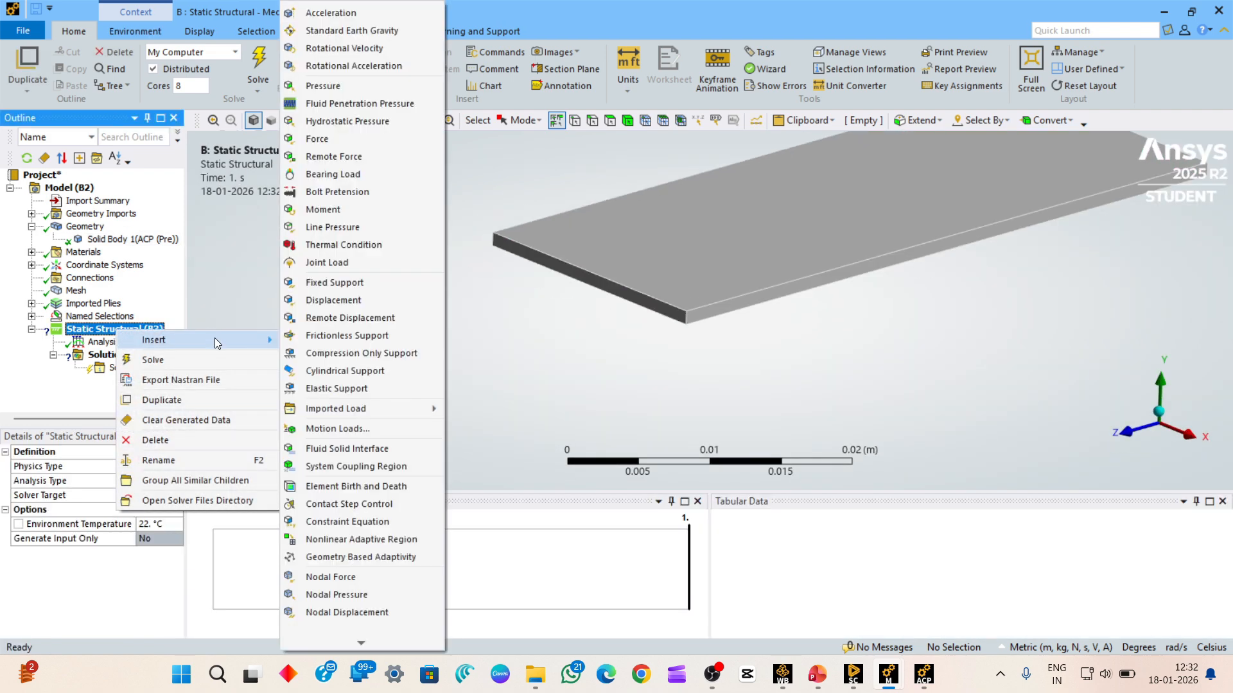
click(321, 139)
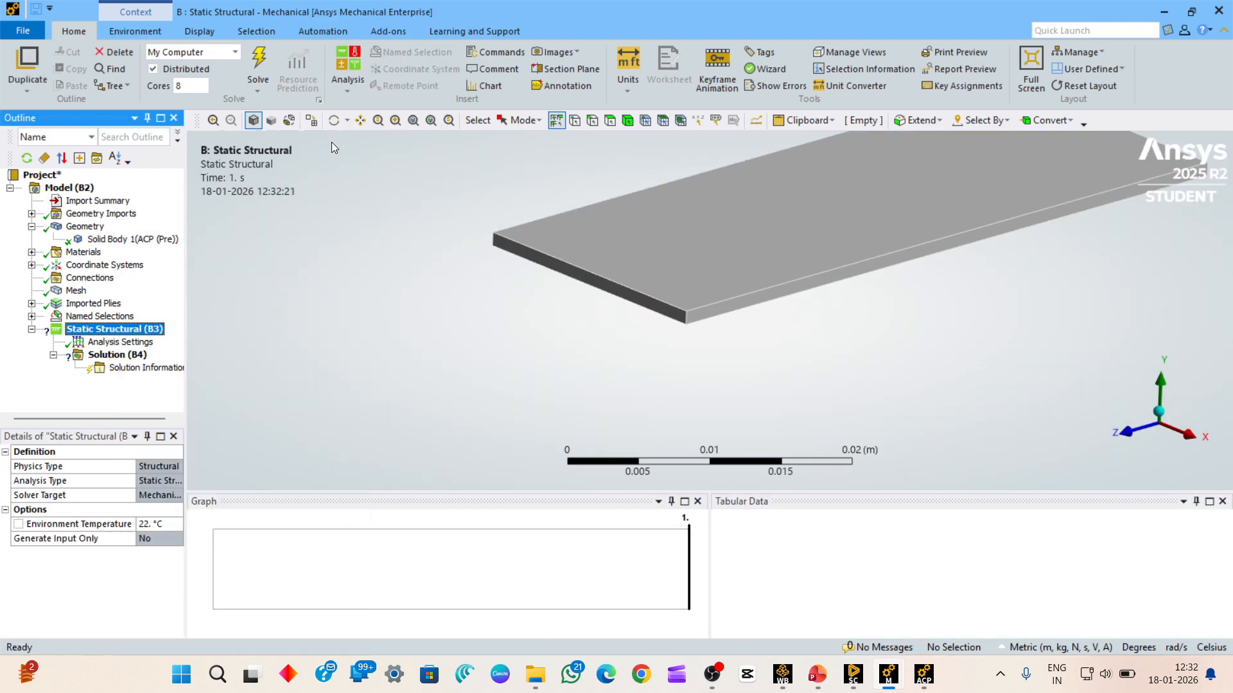
right_click(130, 330)
mouse_move(170, 338)
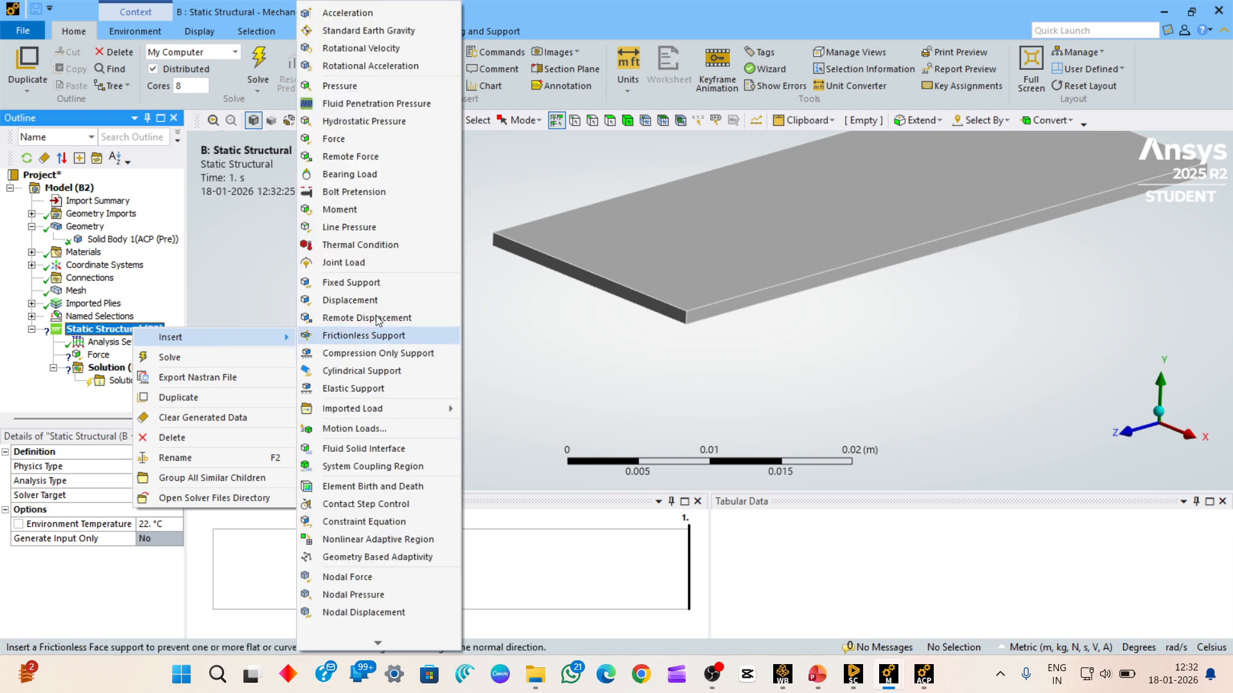
click(380, 283)
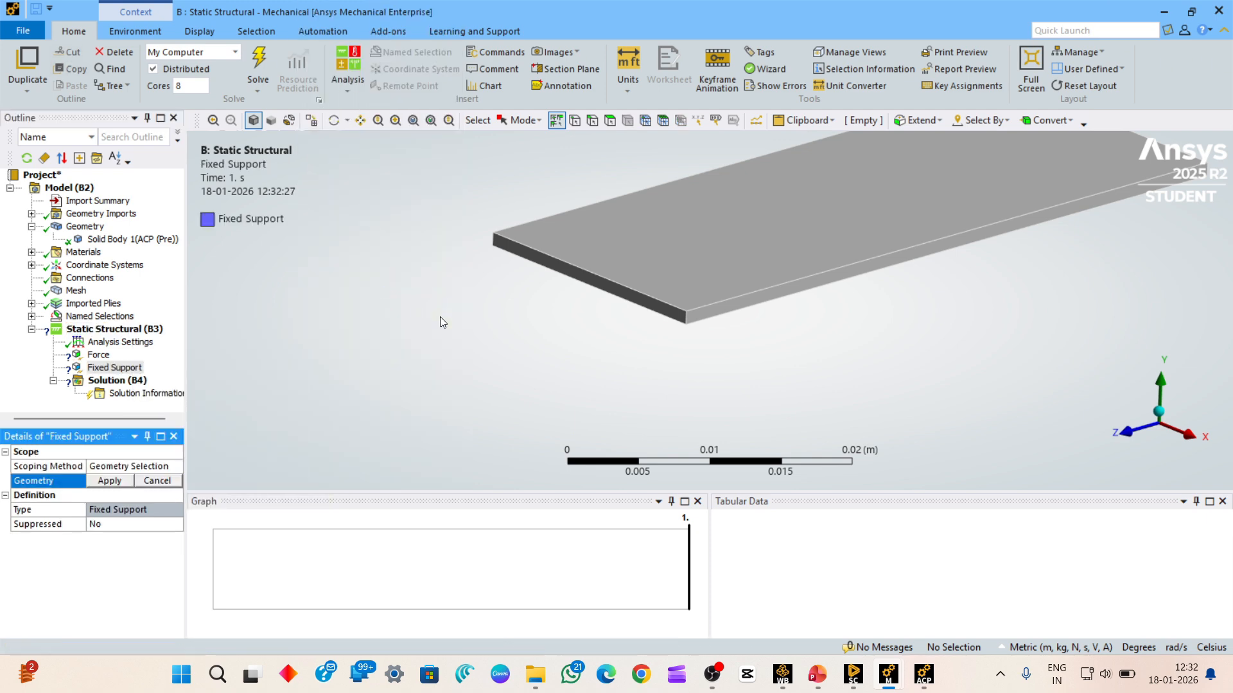
- Scope the Fixed Support to the face at the plate's near short end
click(107, 482)
scroll(700, 321, up, 3)
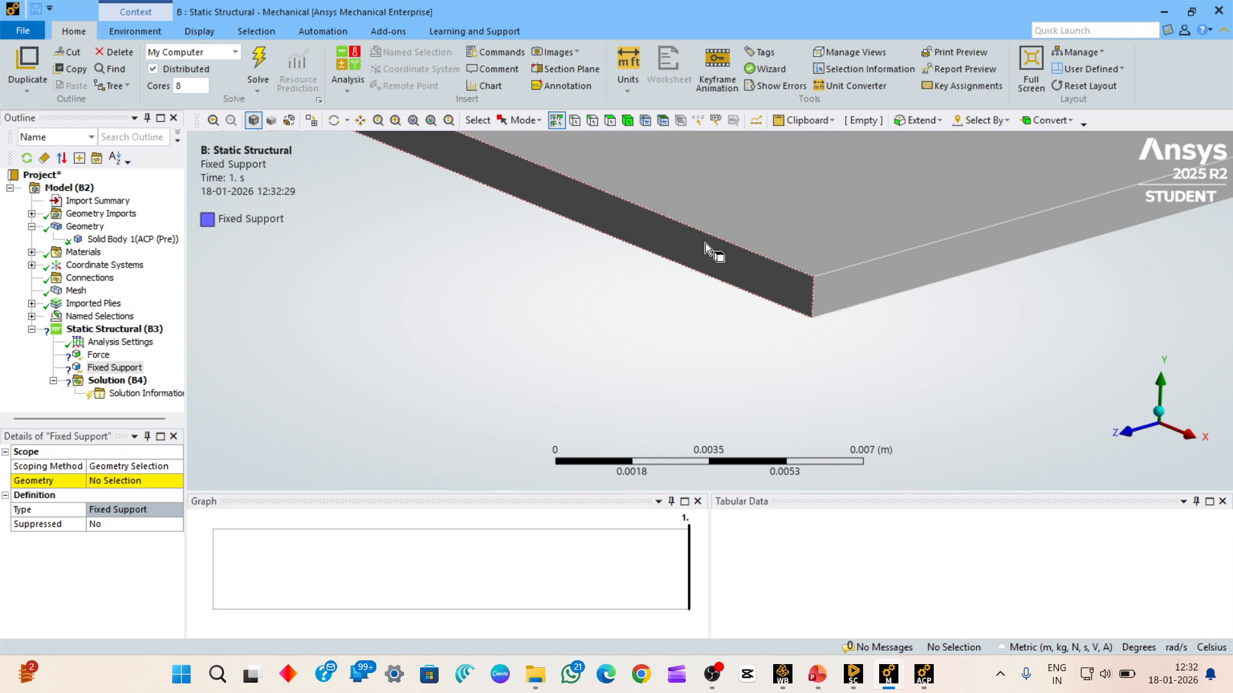
click(609, 121)
click(635, 225)
click(106, 482)
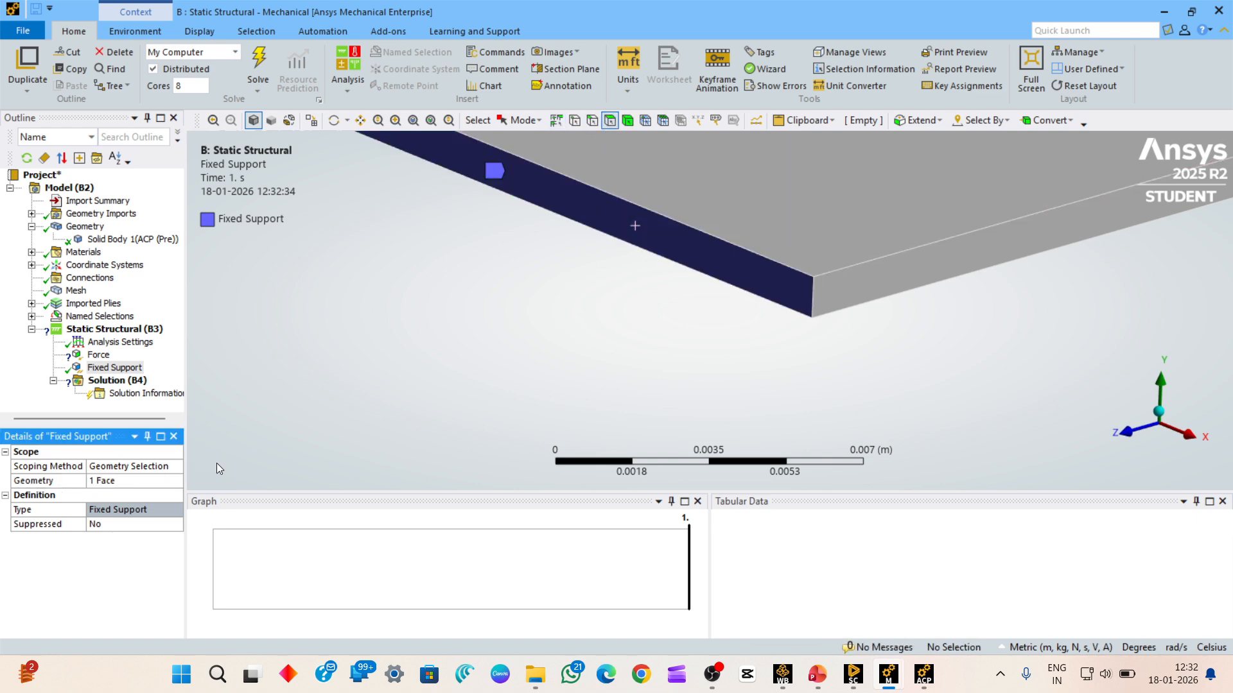
- Define the Force by Components and set its X component to 5 N
scroll(532, 319, down, 5)
click(97, 355)
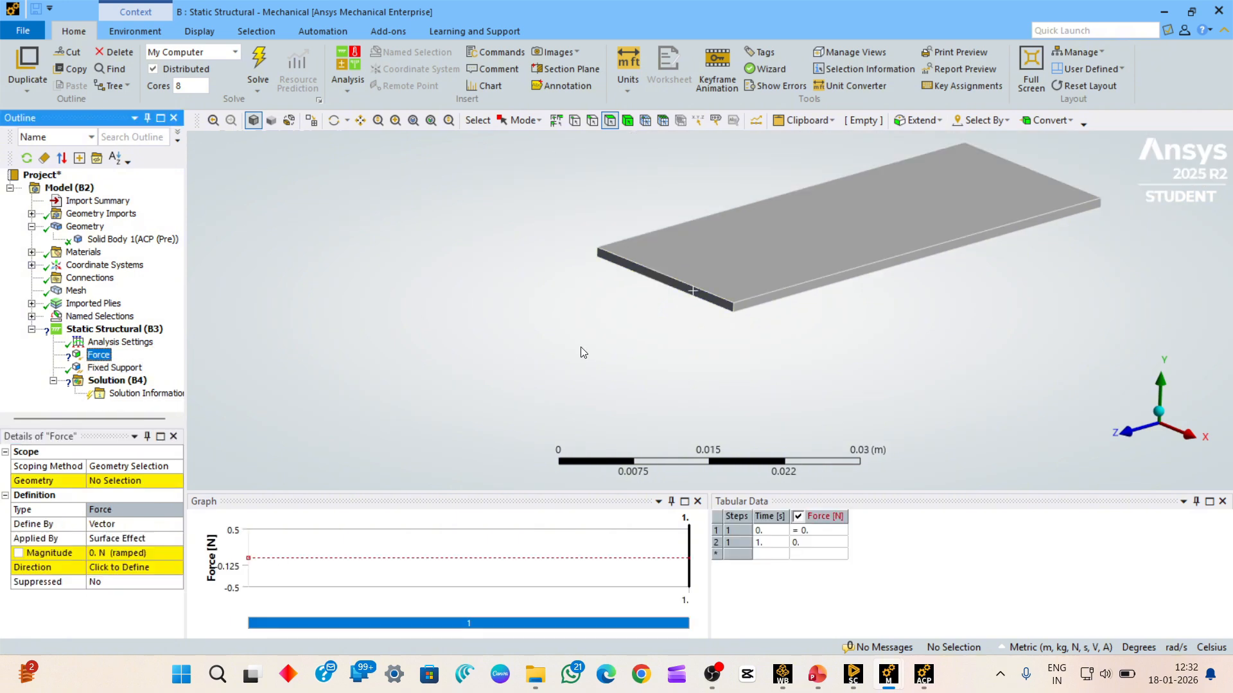
right_drag(746, 251, 828, 354)
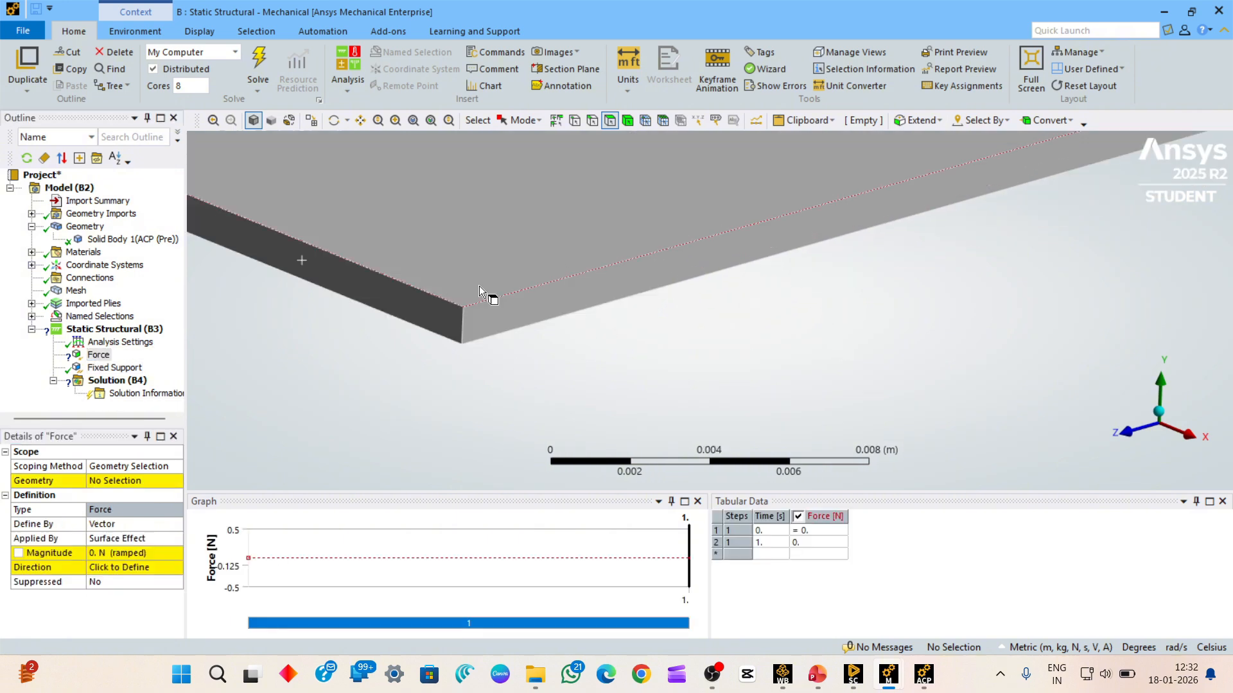
double_click(113, 528)
scroll(947, 281, down, 3)
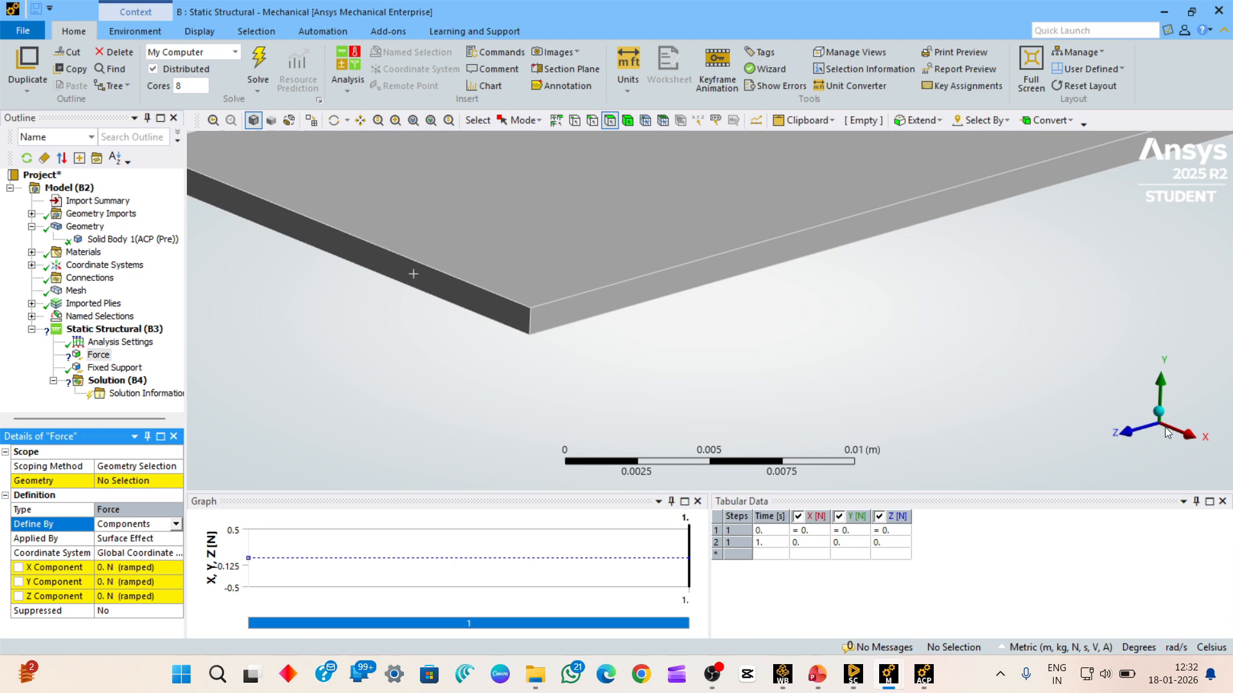
double_click(156, 528)
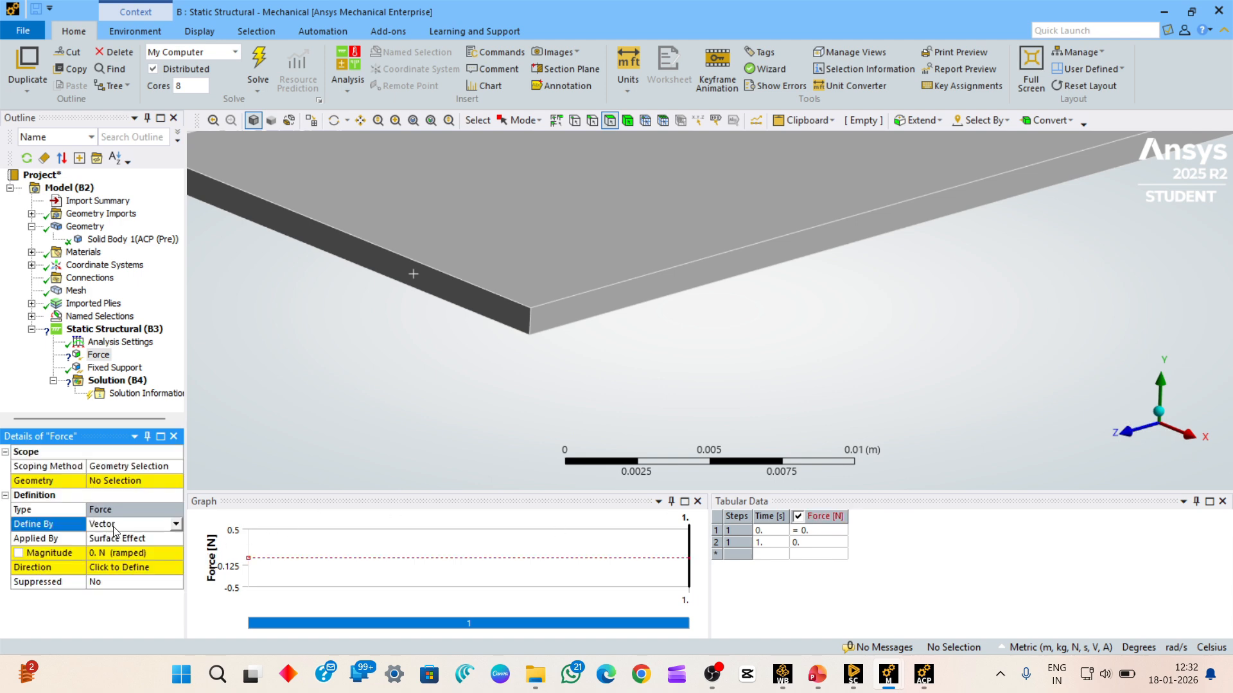
double_click(113, 527)
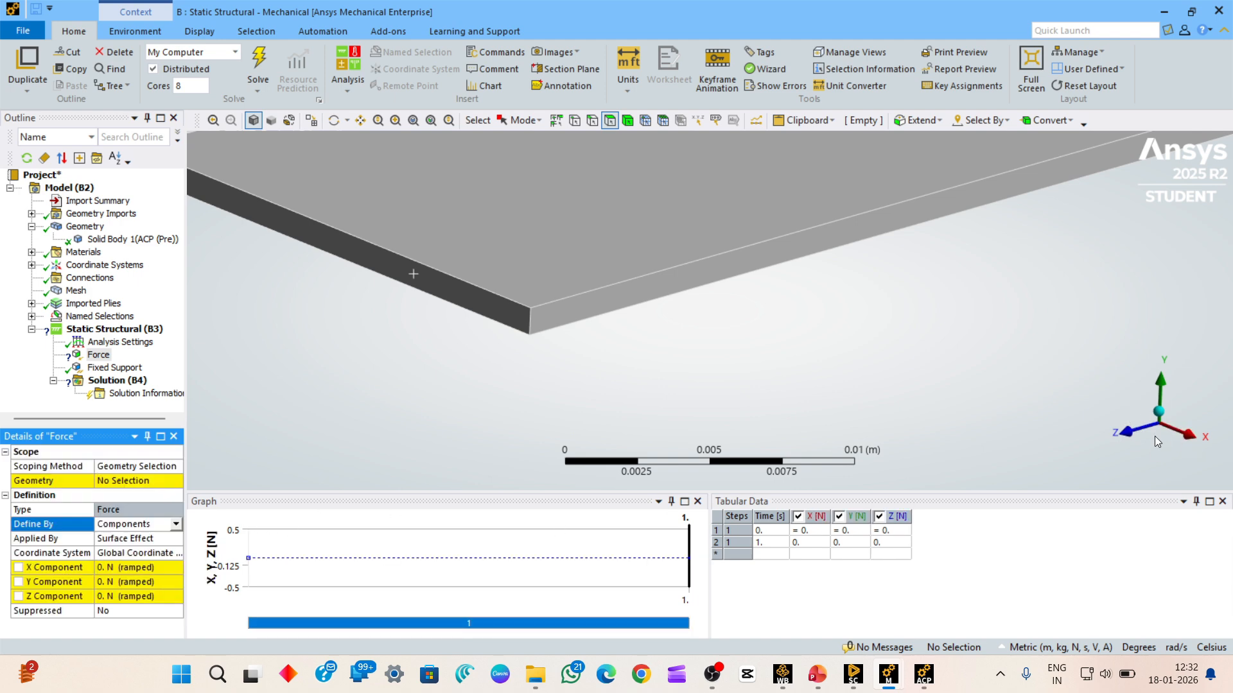
click(133, 568)
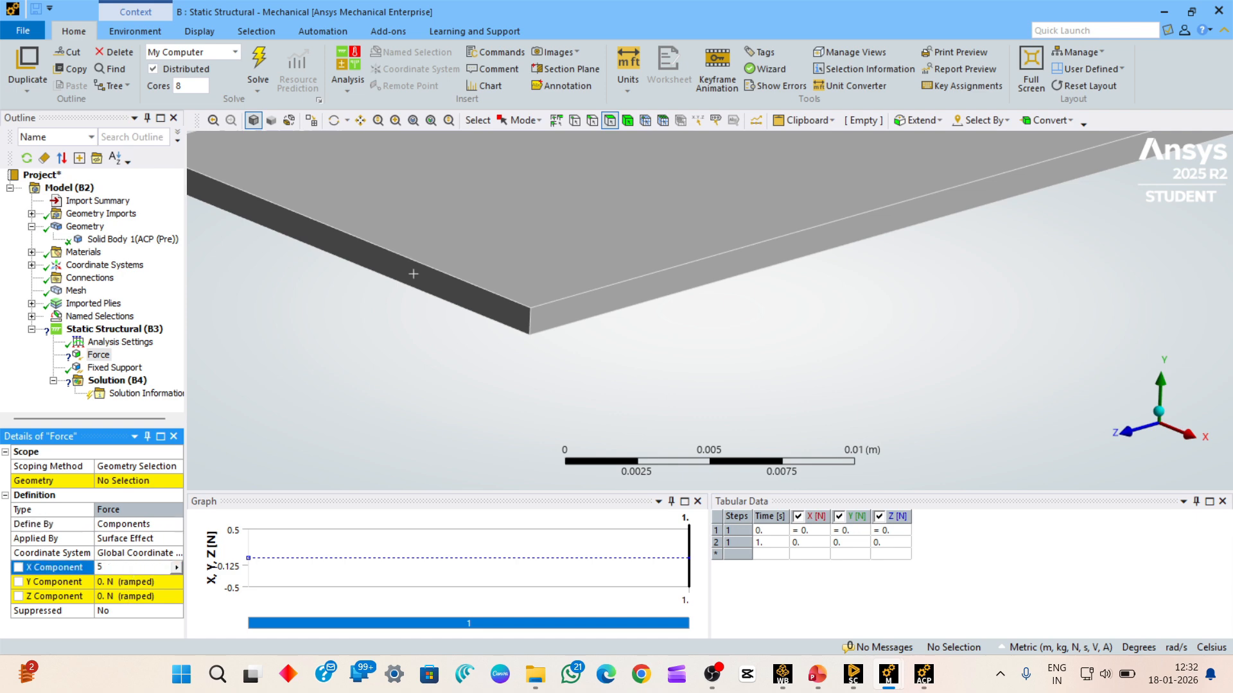
key(Return)
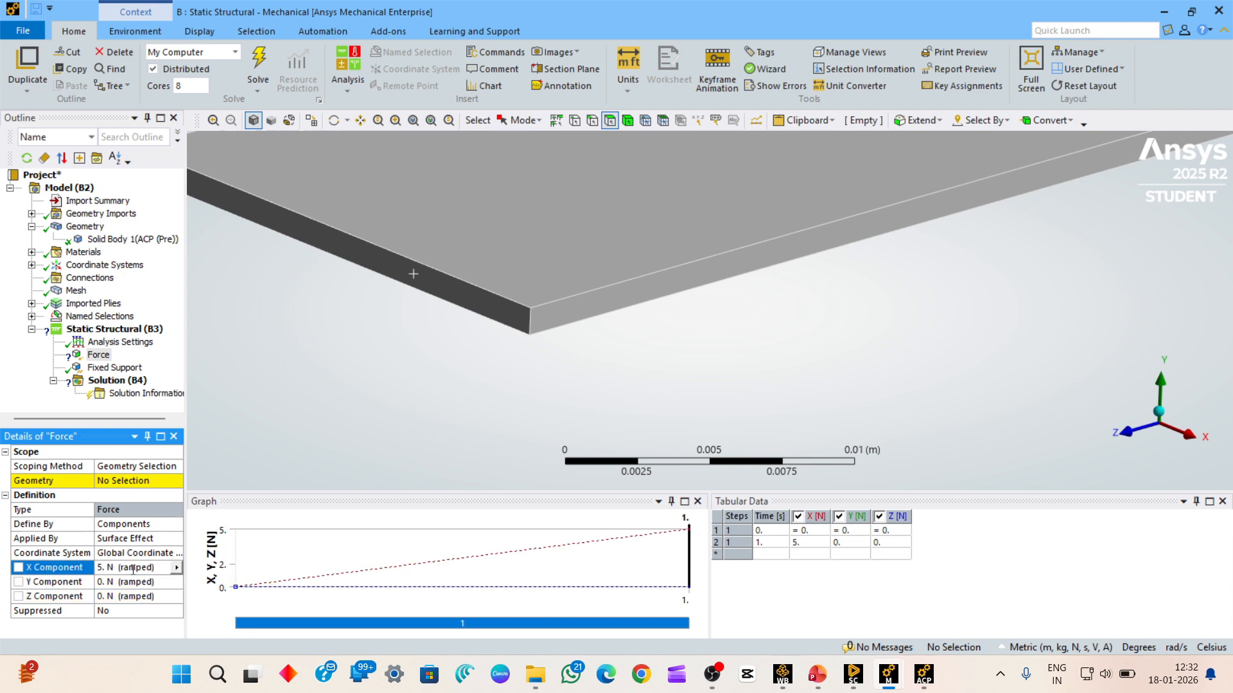
- Scope the Force to the plate's near long side face and widen the outline area for readable names
click(671, 282)
click(103, 481)
click(106, 481)
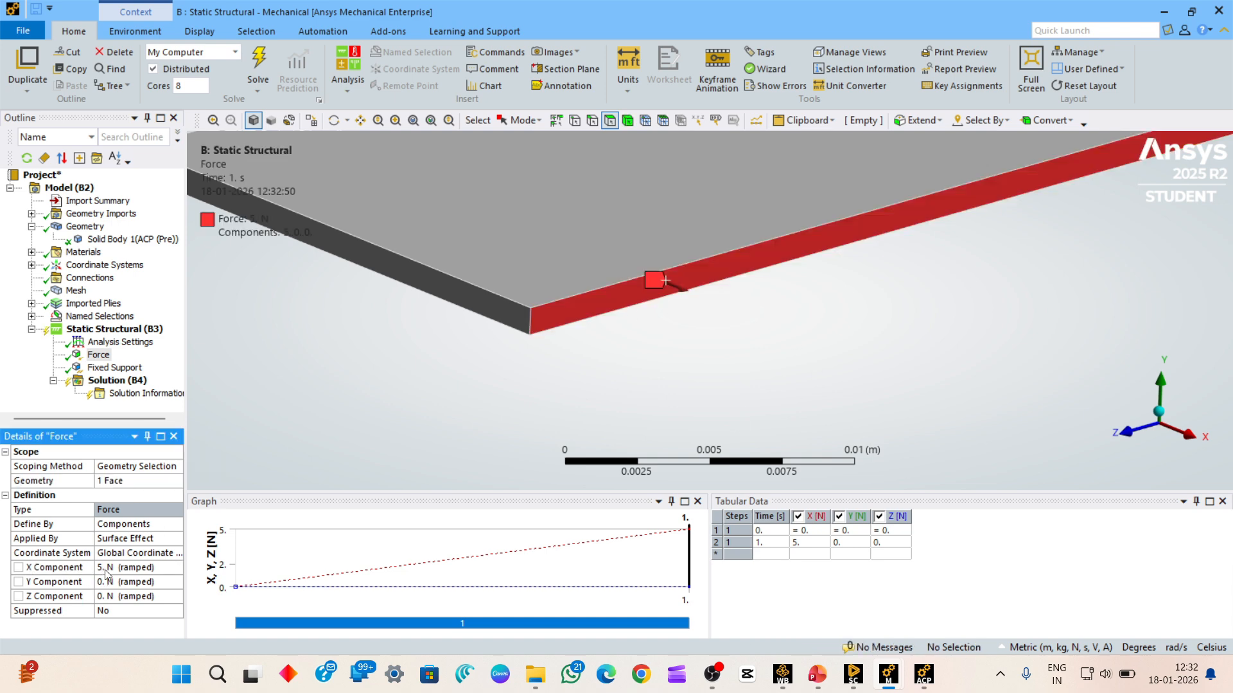
scroll(519, 341, down, 5)
ctrl+middle_drag(690, 277, 578, 326)
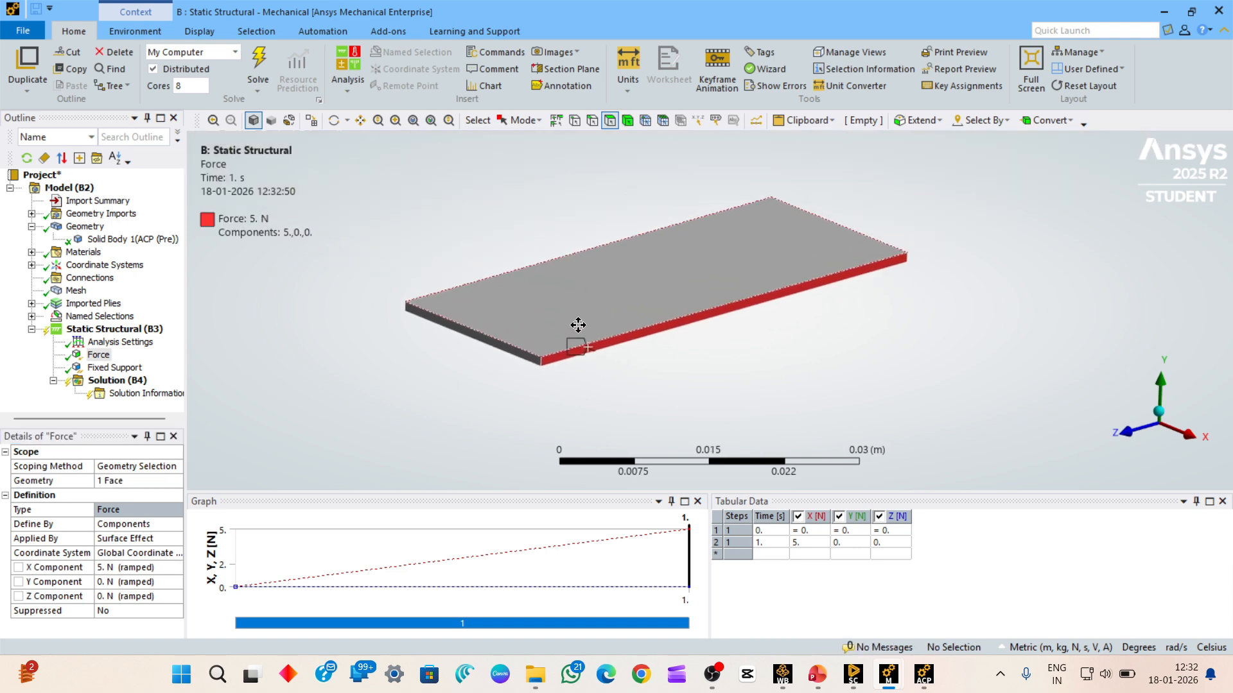
scroll(576, 330, up, 2)
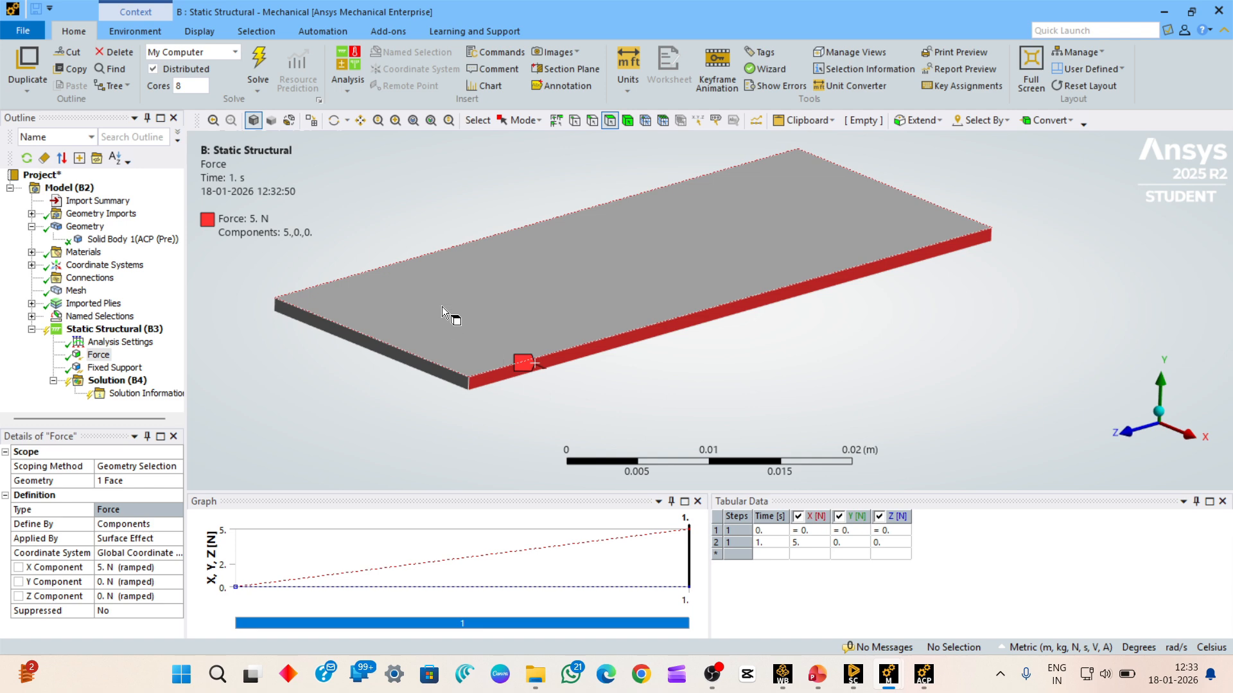
scroll(472, 313, up, 1)
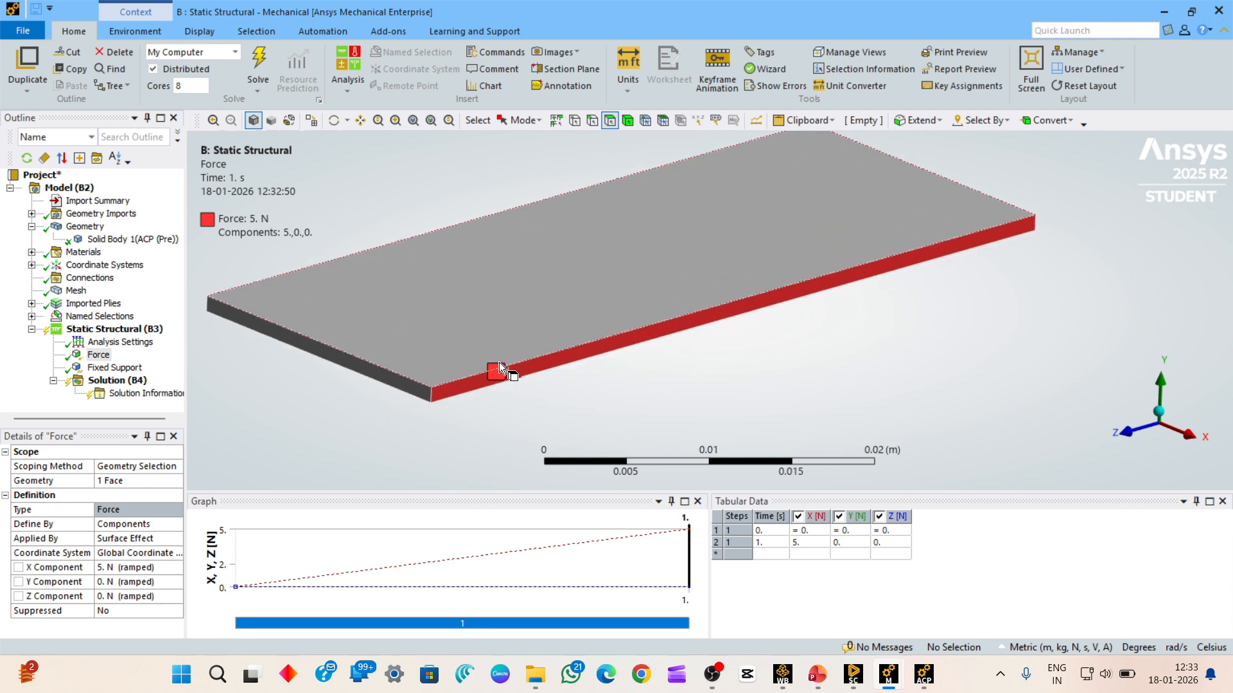
ctrl+middle_drag(501, 364, 650, 316)
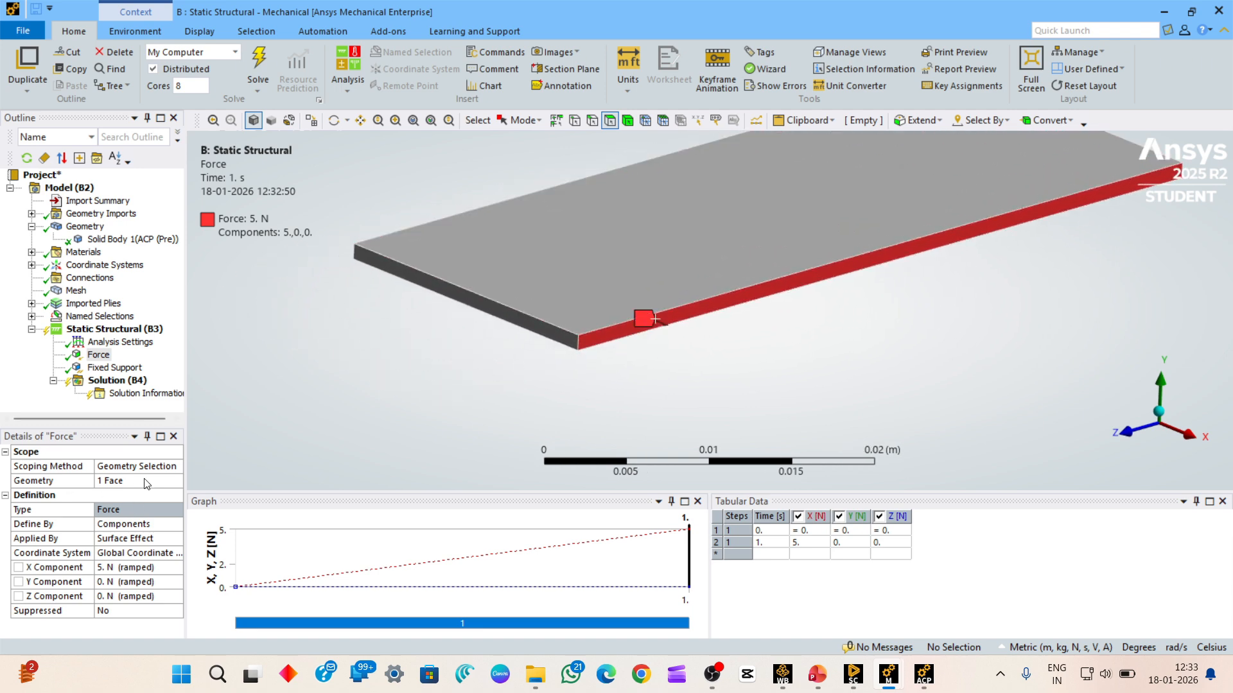
drag(185, 335, 240, 334)
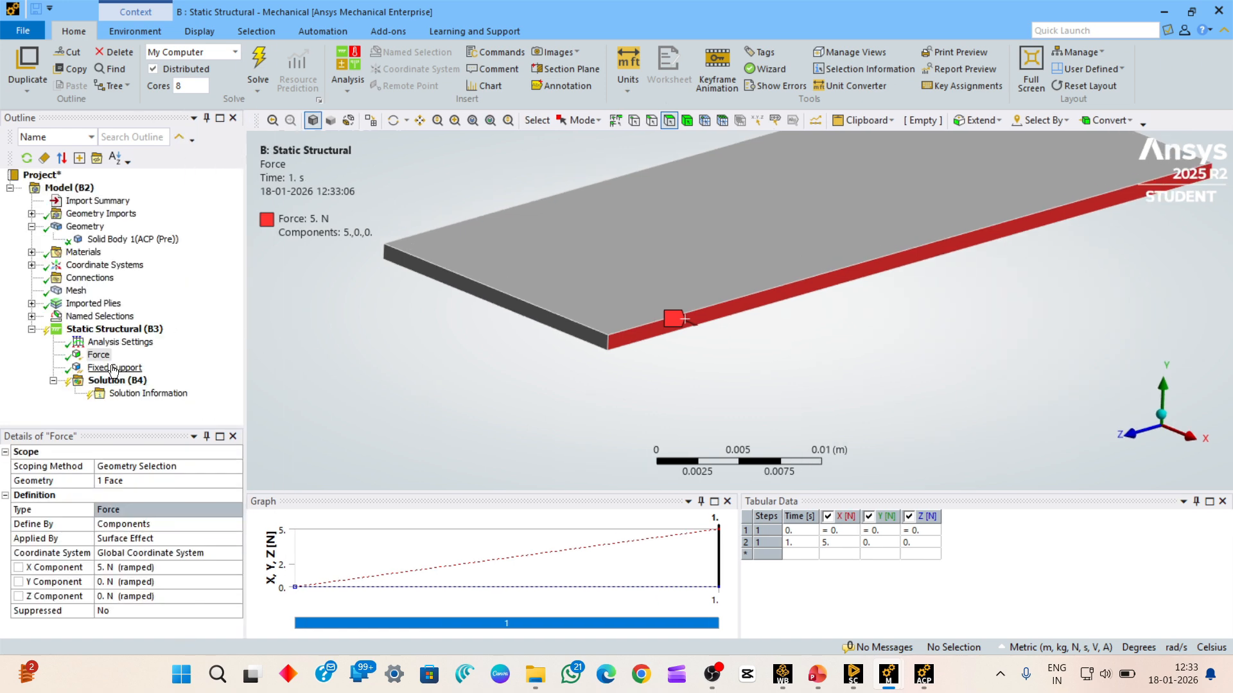
- Switch to Workbench and open the Model of the ACP (Pre) system in Mechanical
mouse_move(889, 673)
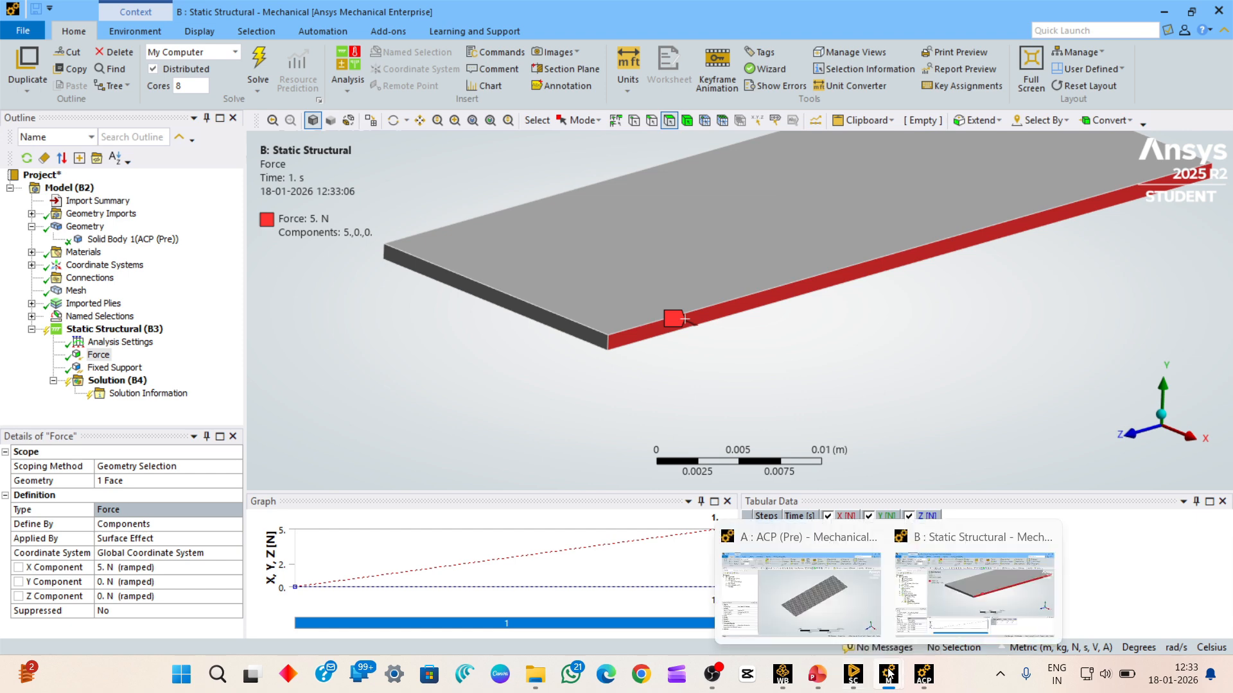
click(784, 674)
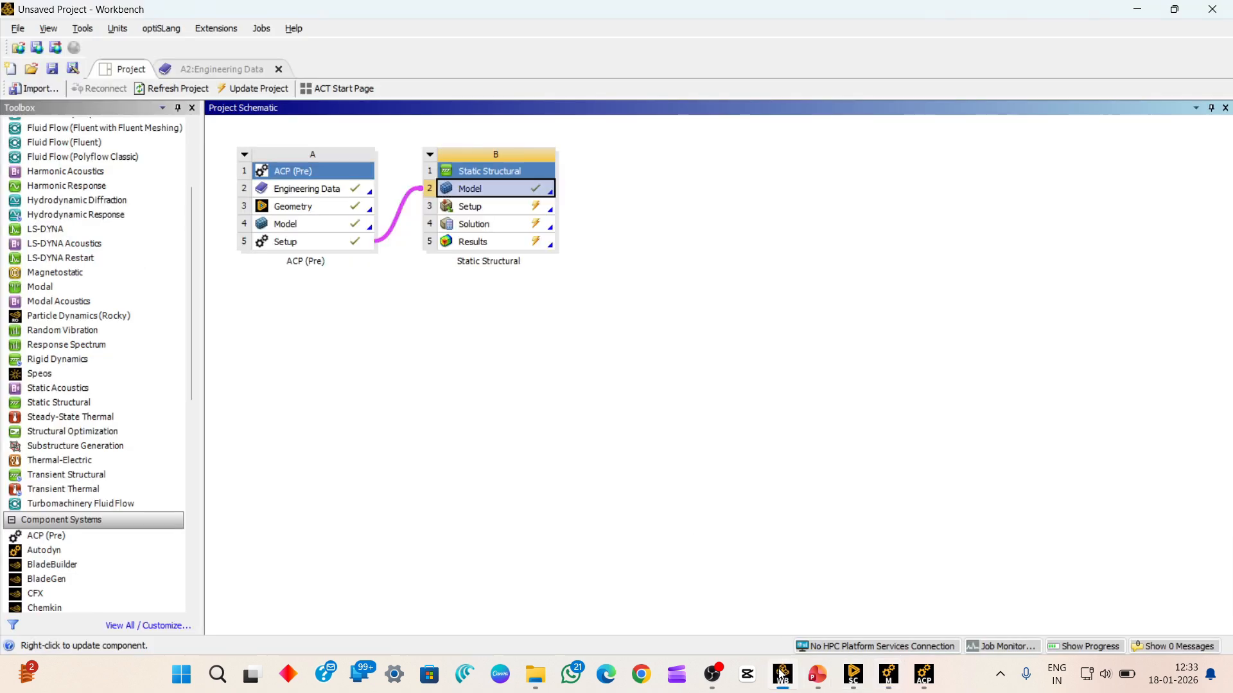
double_click(319, 223)
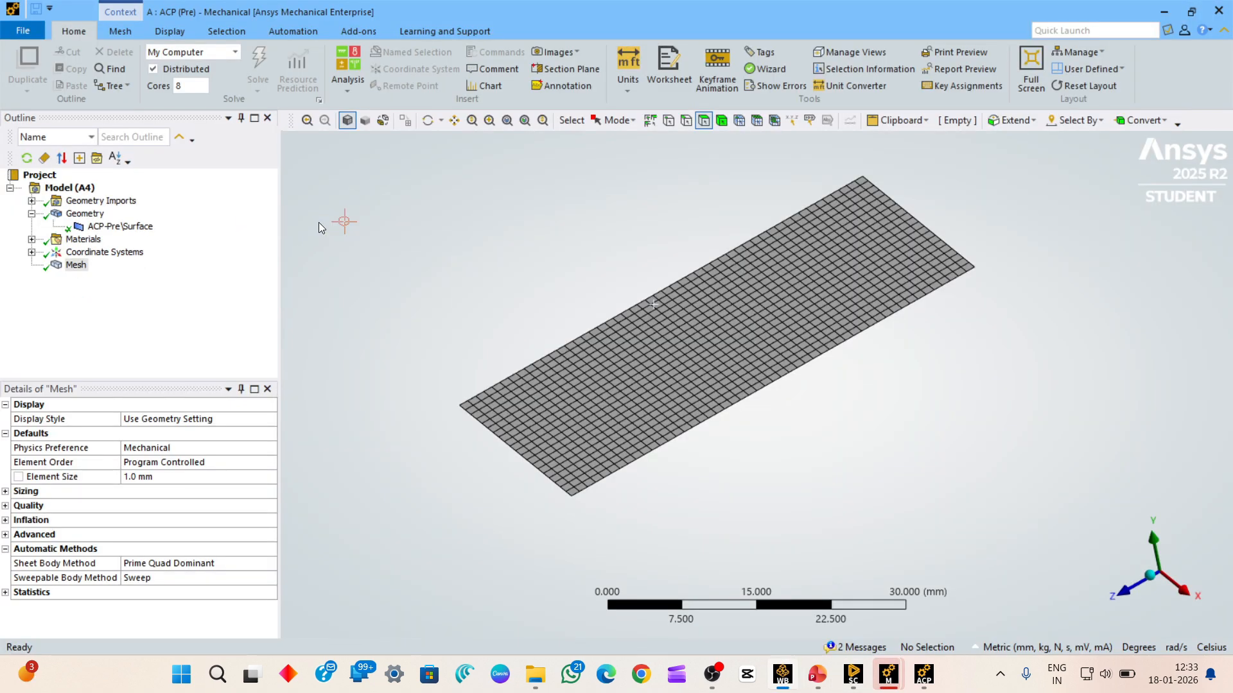
- Create a named selection "Fixed support edge" from the near short edge of the meshed surface and list it in the outline
mouse_move(633, 417)
middle_down()
mouse_move(631, 393)
mouse_move(635, 411)
middle_up()
scroll(1020, 492, up, 2)
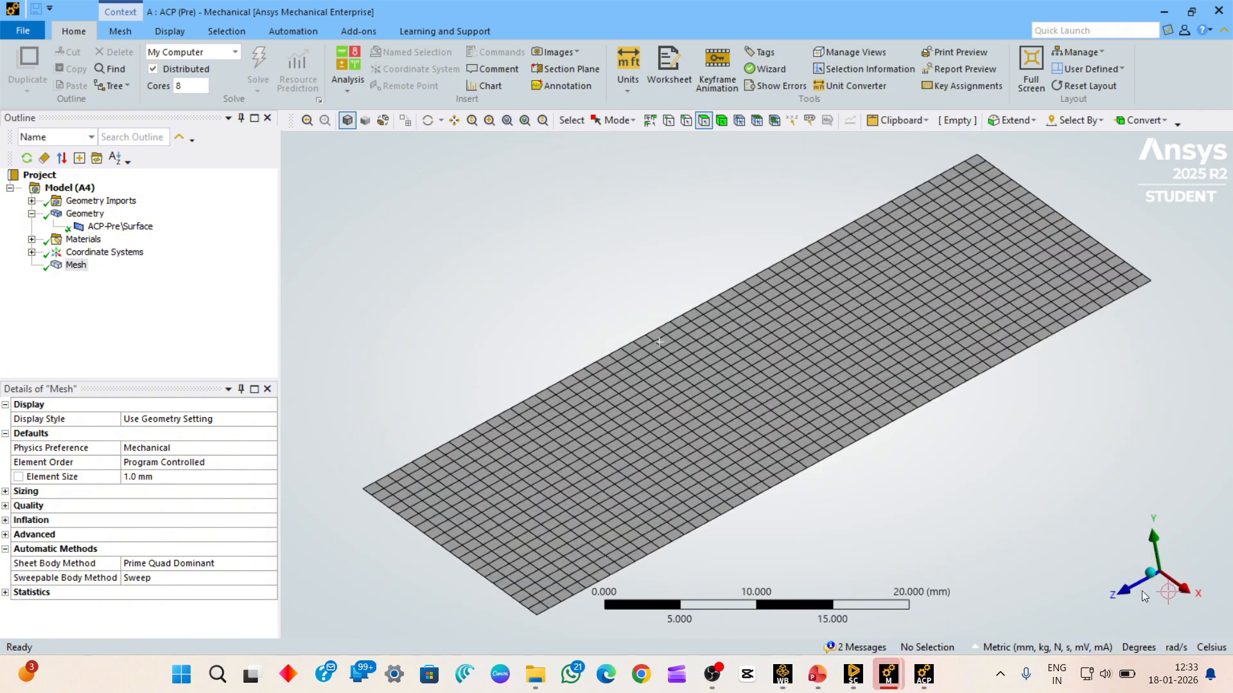
scroll(1117, 568, down, 2)
scroll(712, 389, down, 1)
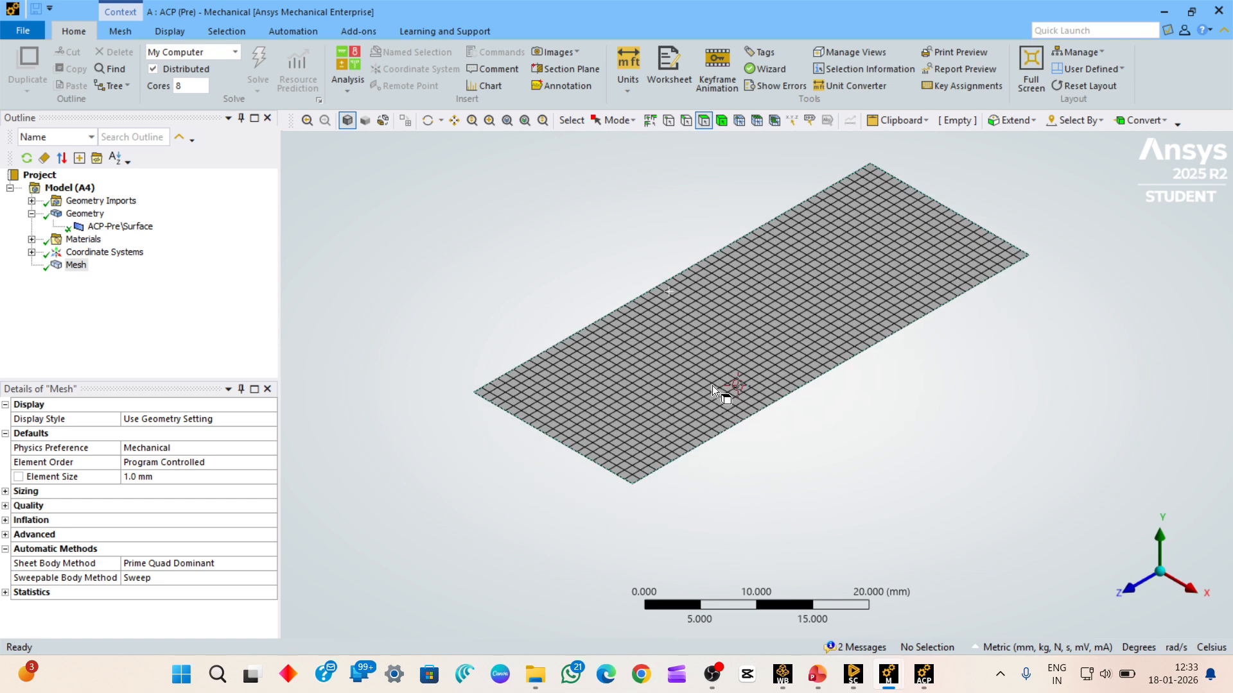
scroll(722, 432, up, 5)
scroll(727, 450, down, 1)
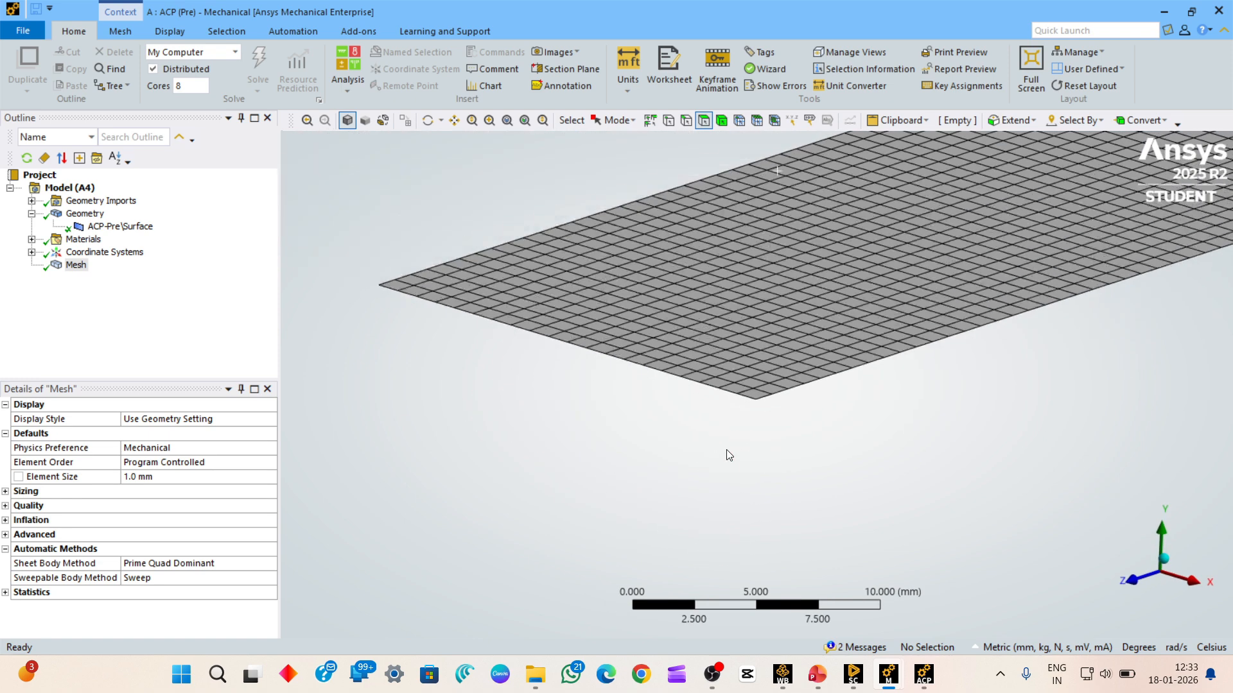
scroll(726, 450, down, 1)
click(686, 121)
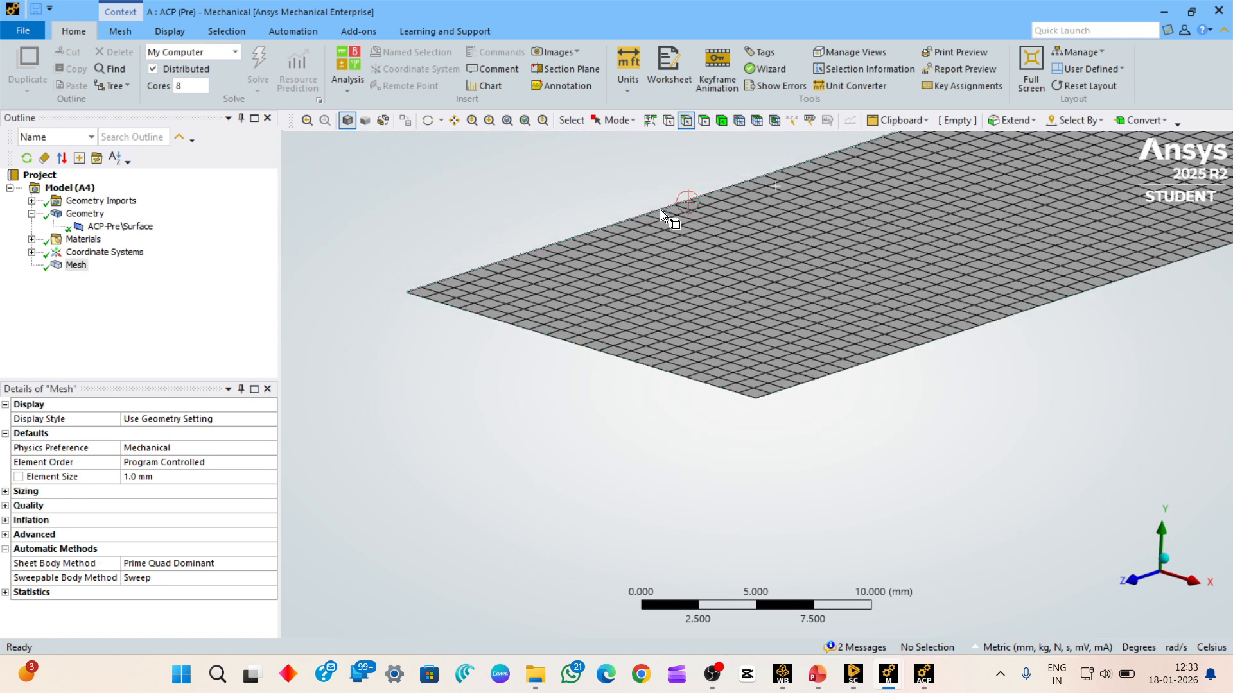
click(587, 346)
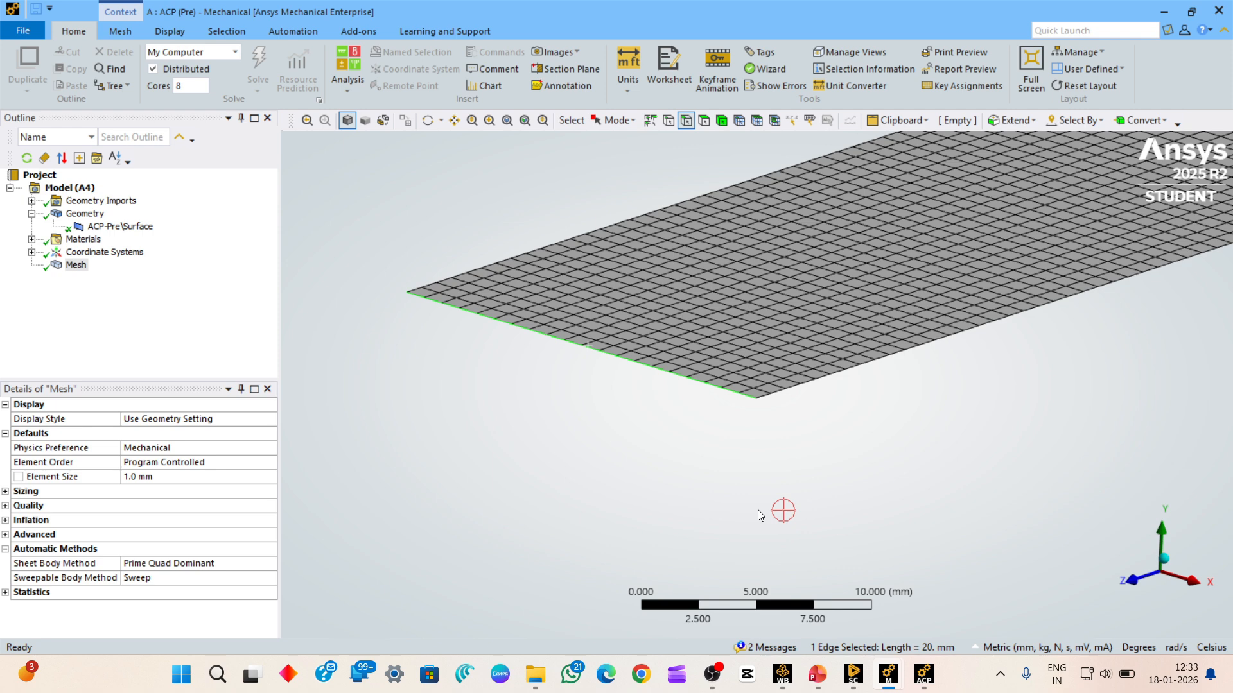
key(n)
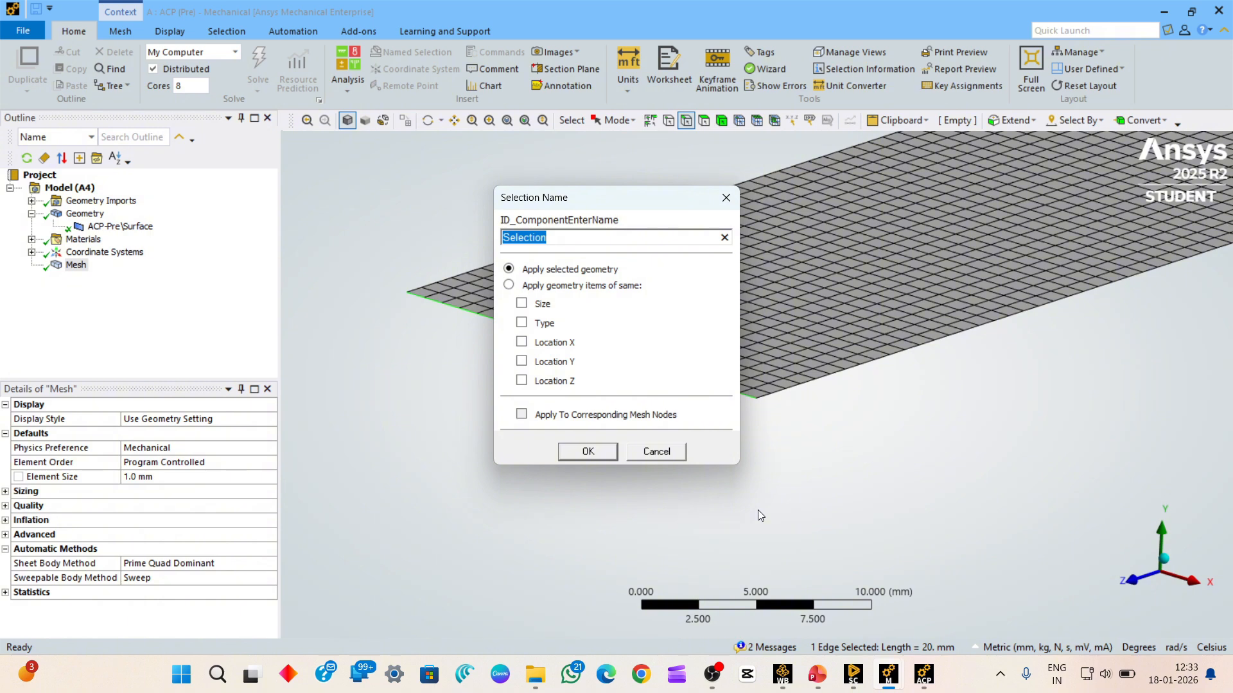
text(Fixed support edge)
key(Return)
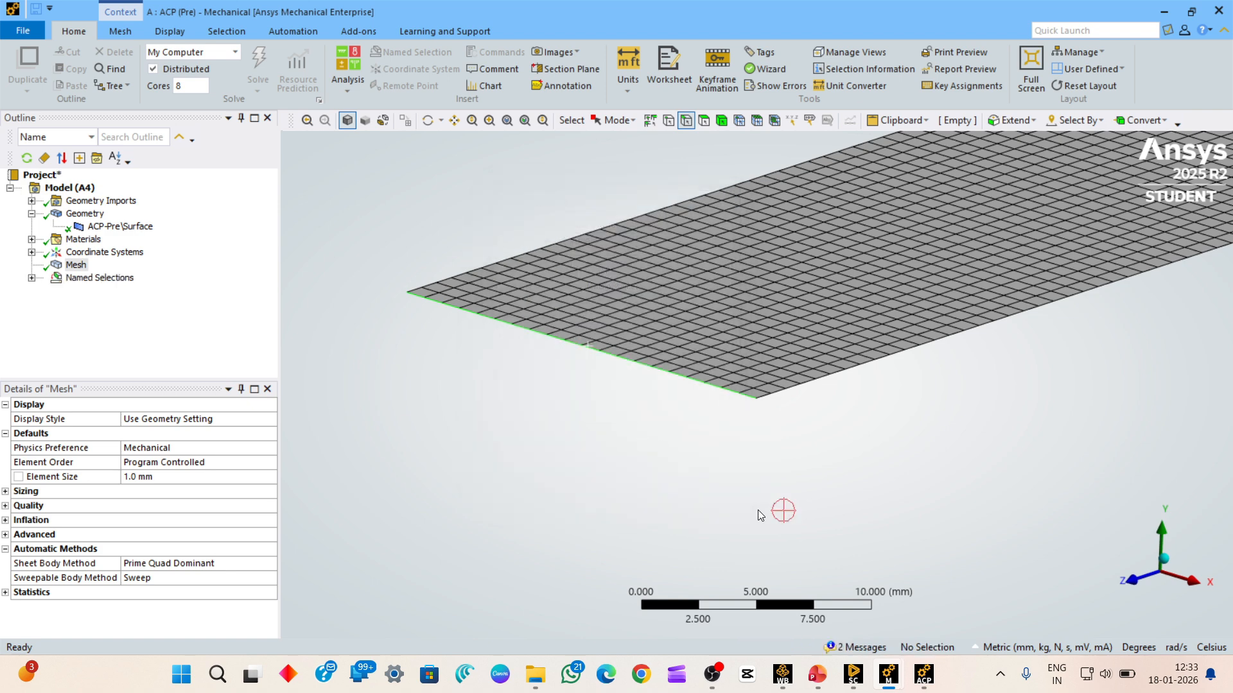
click(30, 278)
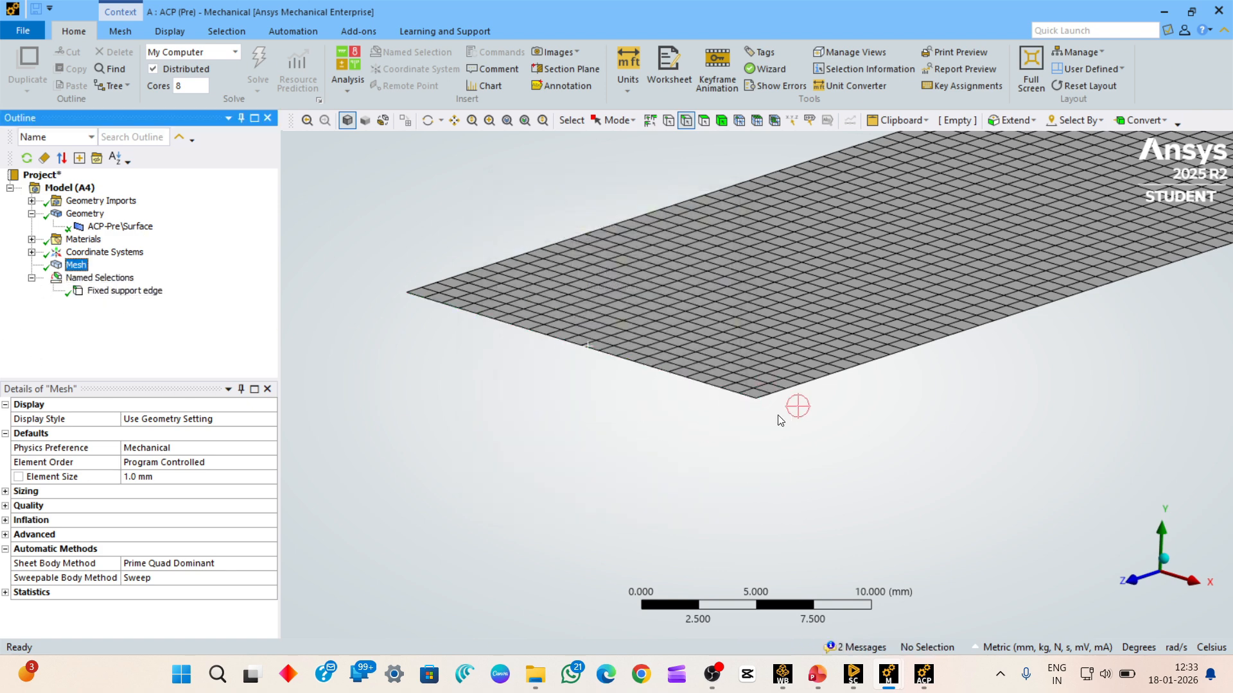
- Create a named selection "Force edge" from the near long edge of the meshed surface
click(818, 381)
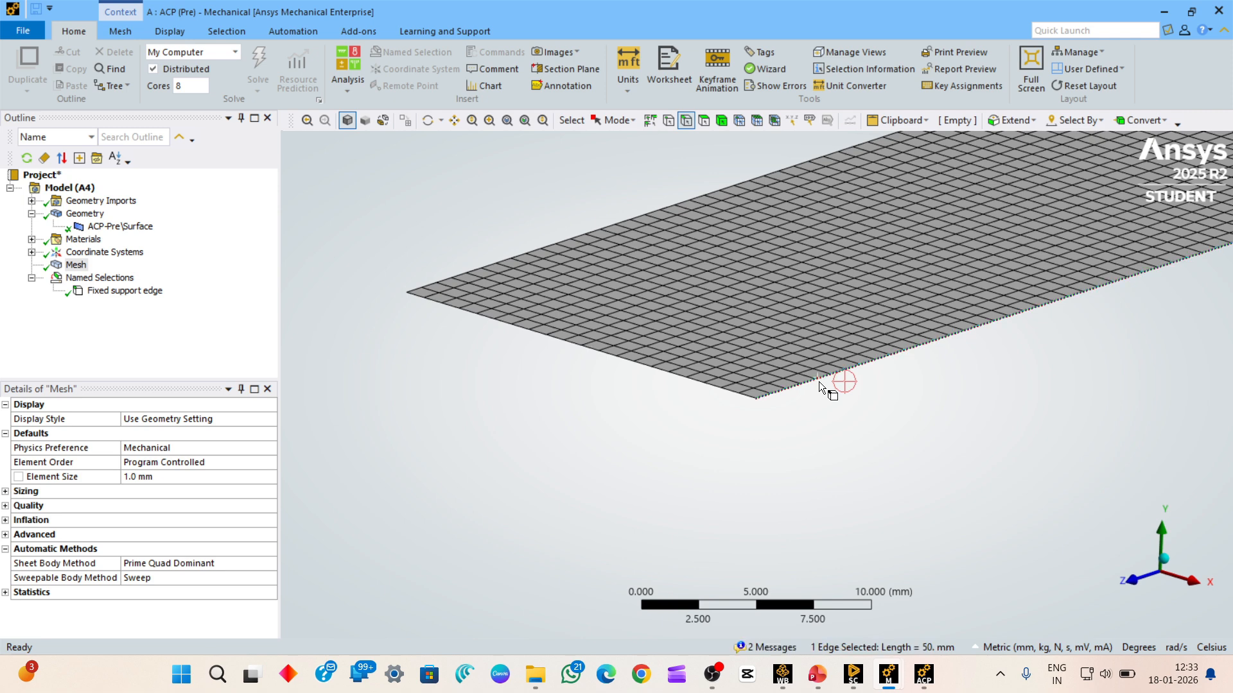
middle_drag(818, 381, 995, 453)
key(n)
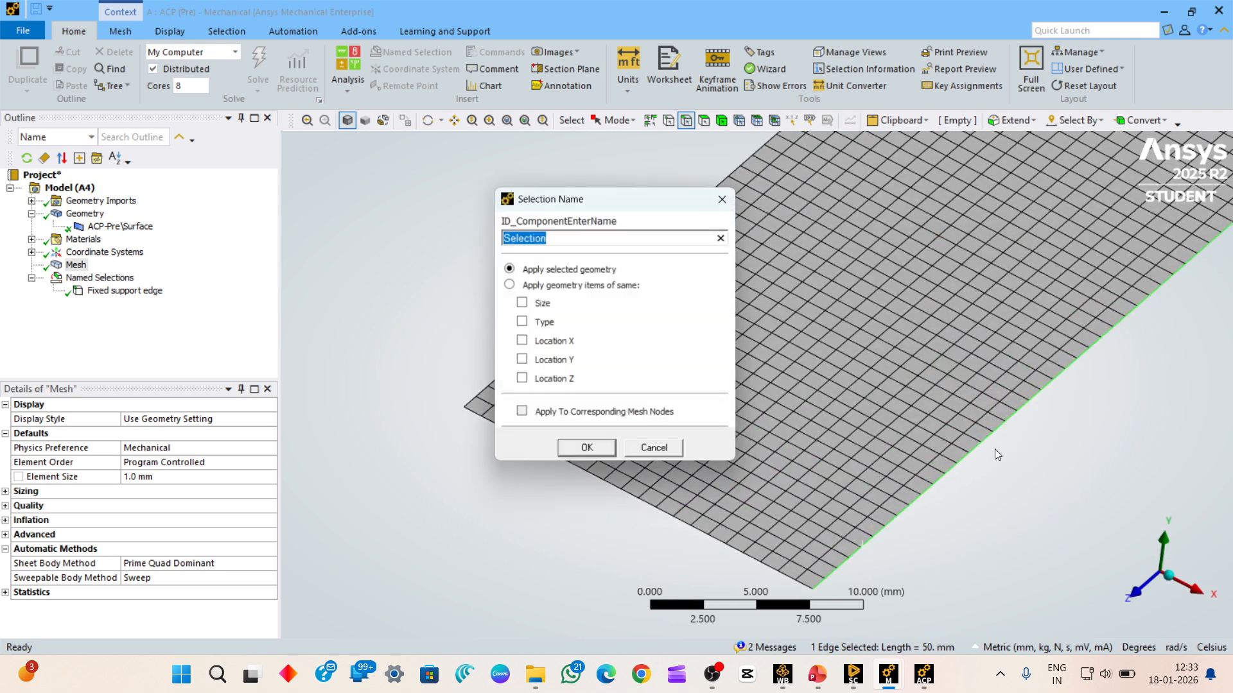
text(Force edge)
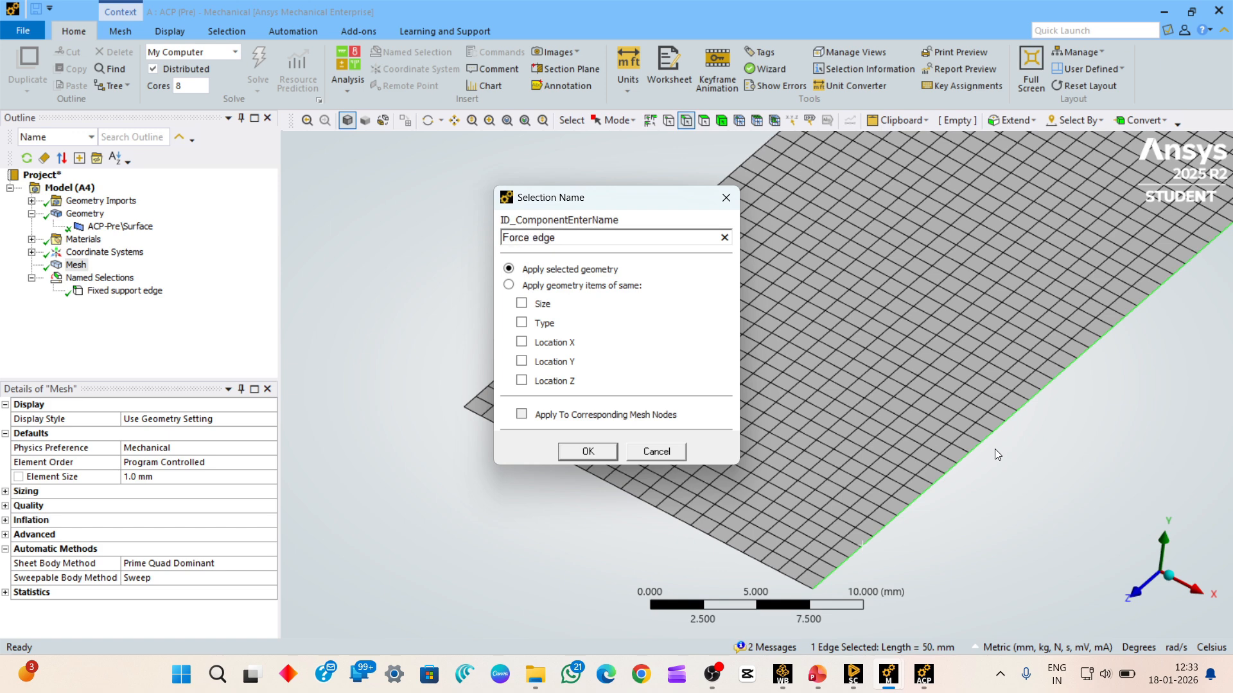
key(Return)
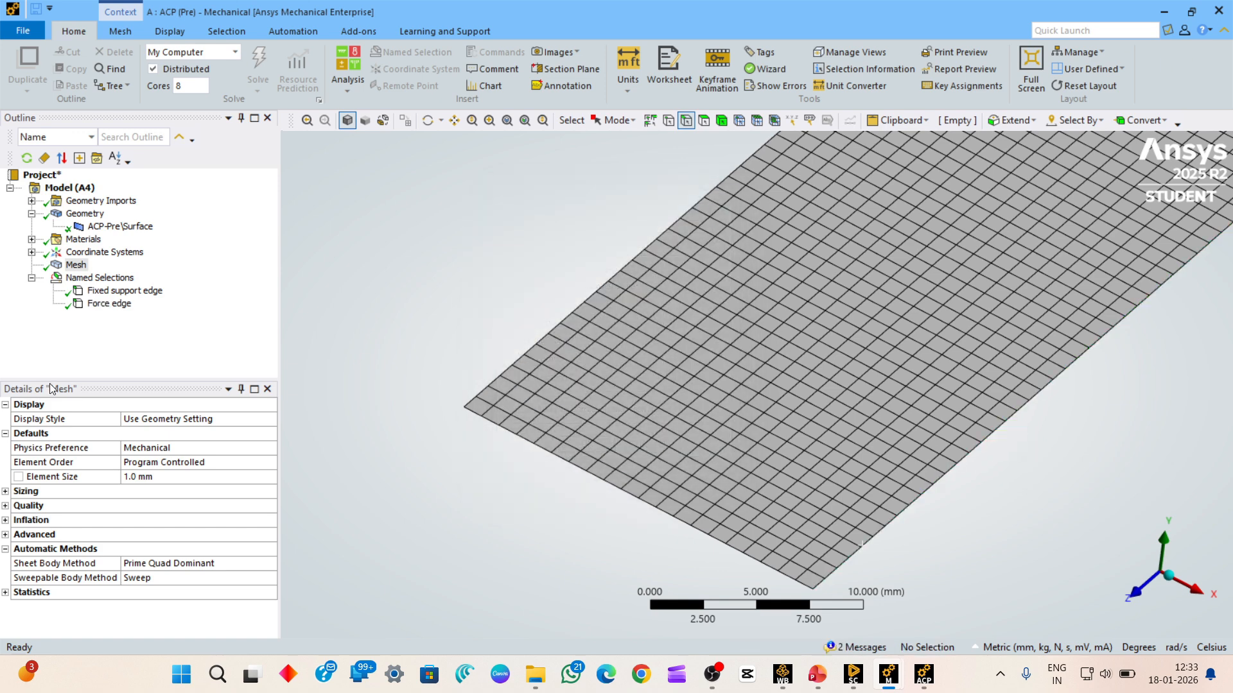
- Switch to Workbench and update the ACP (Pre) Setup and the Model of the Static Structural system
click(783, 674)
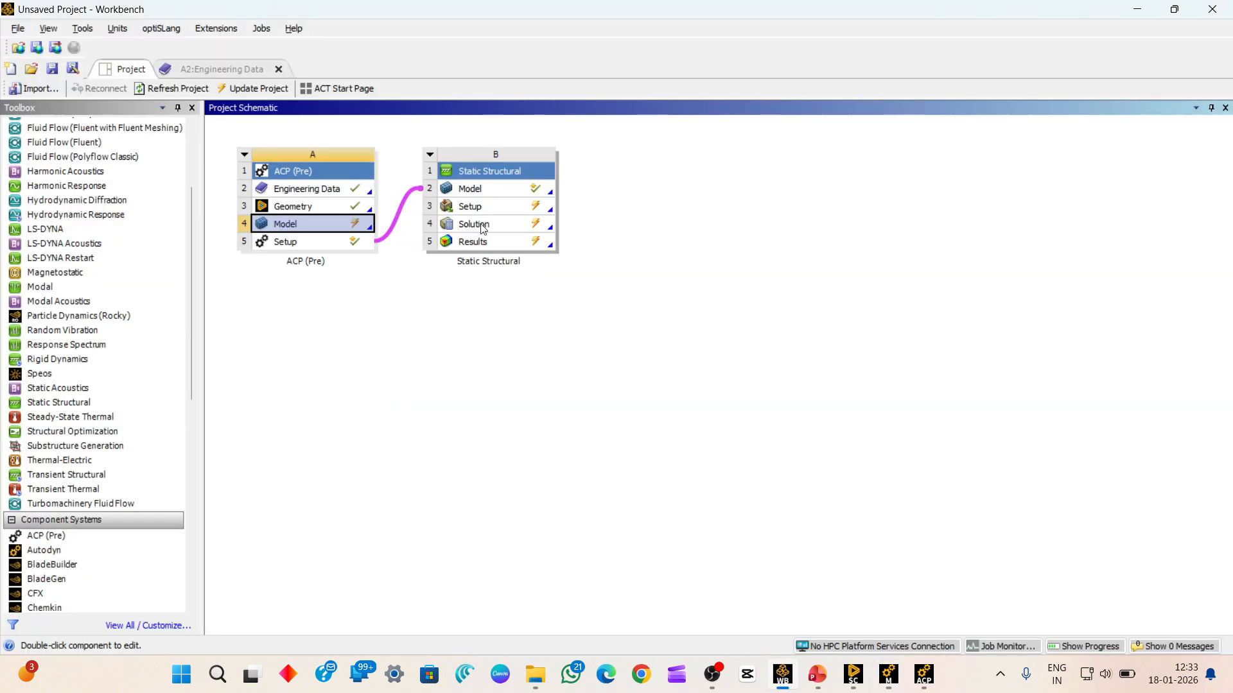
right_click(336, 241)
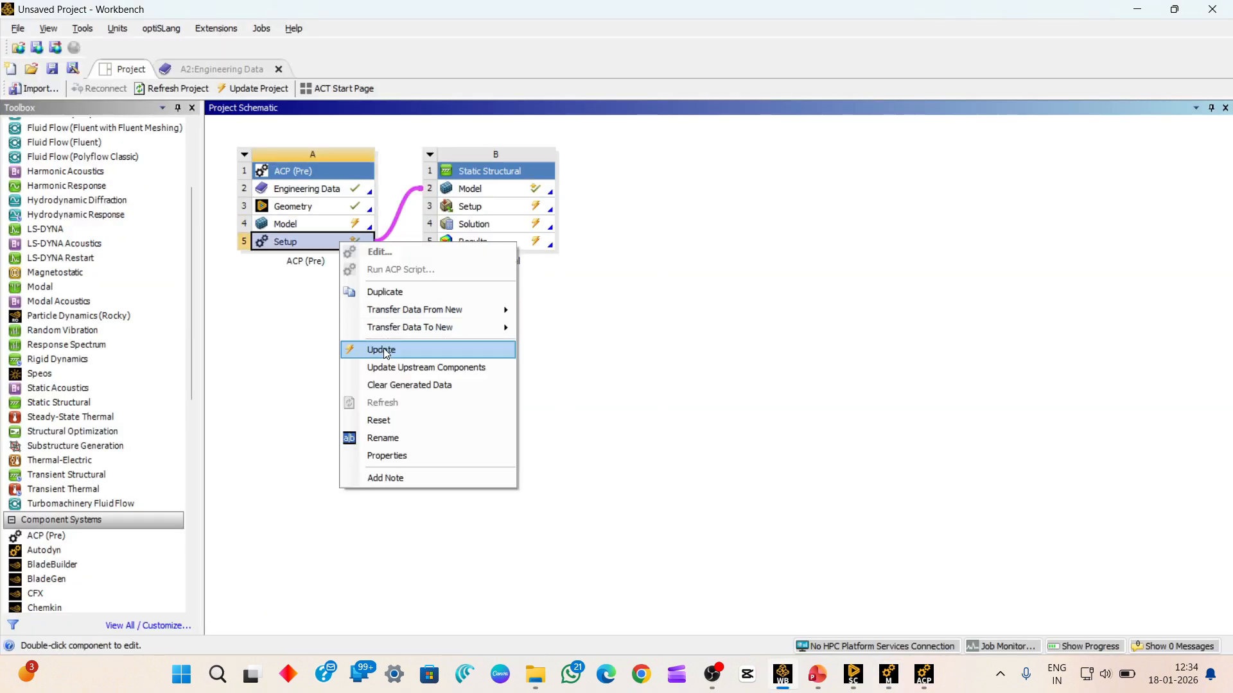
click(383, 348)
right_click(467, 191)
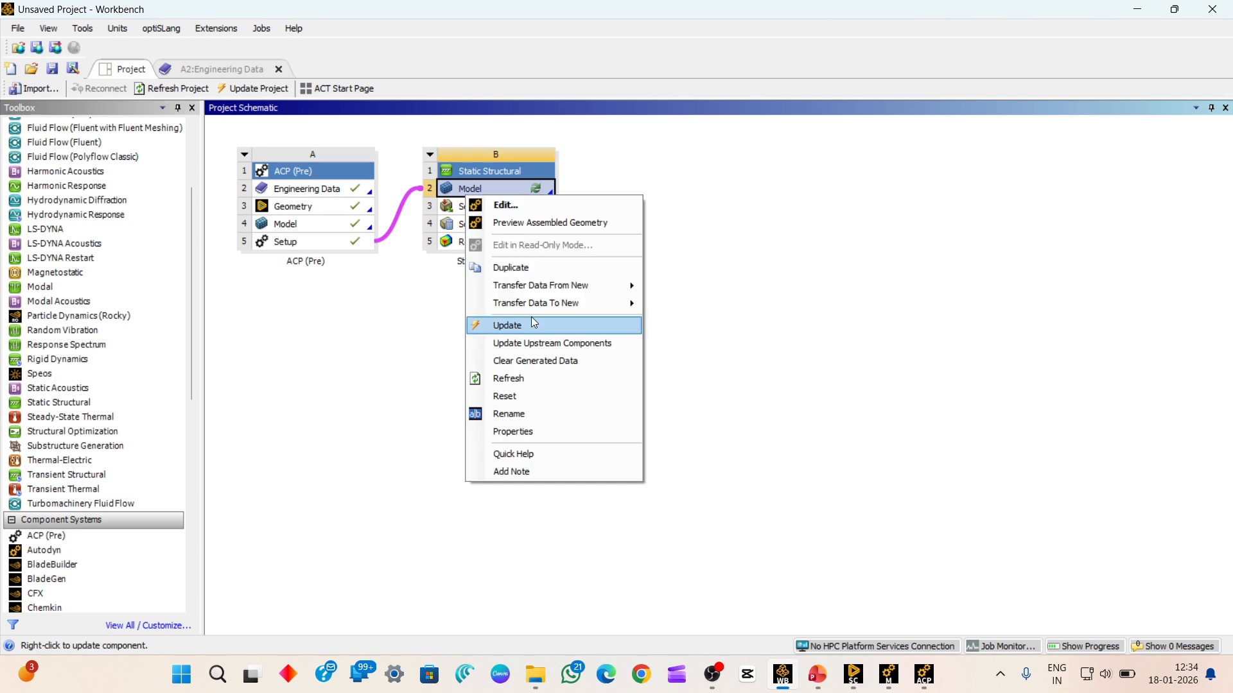
click(533, 324)
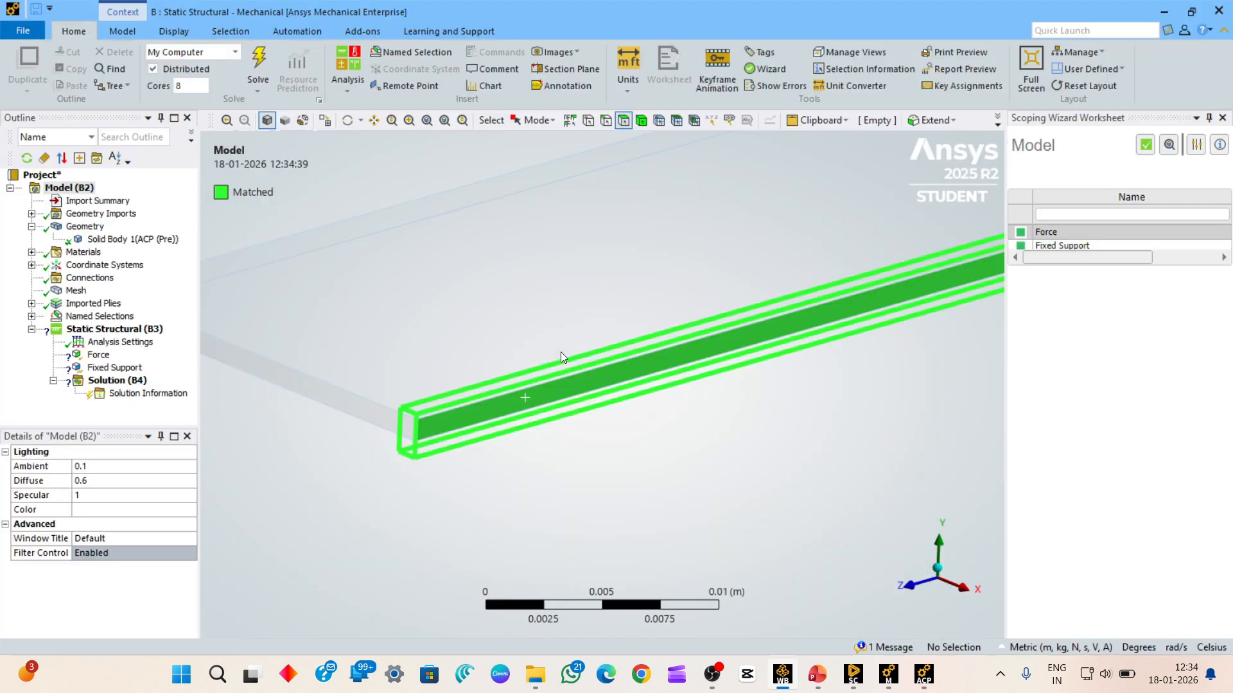
- Widen the outline, expand the imported named selections and inspect the force edge wall and fixed support edge wall on the solid plate
scroll(560, 352, down, 5)
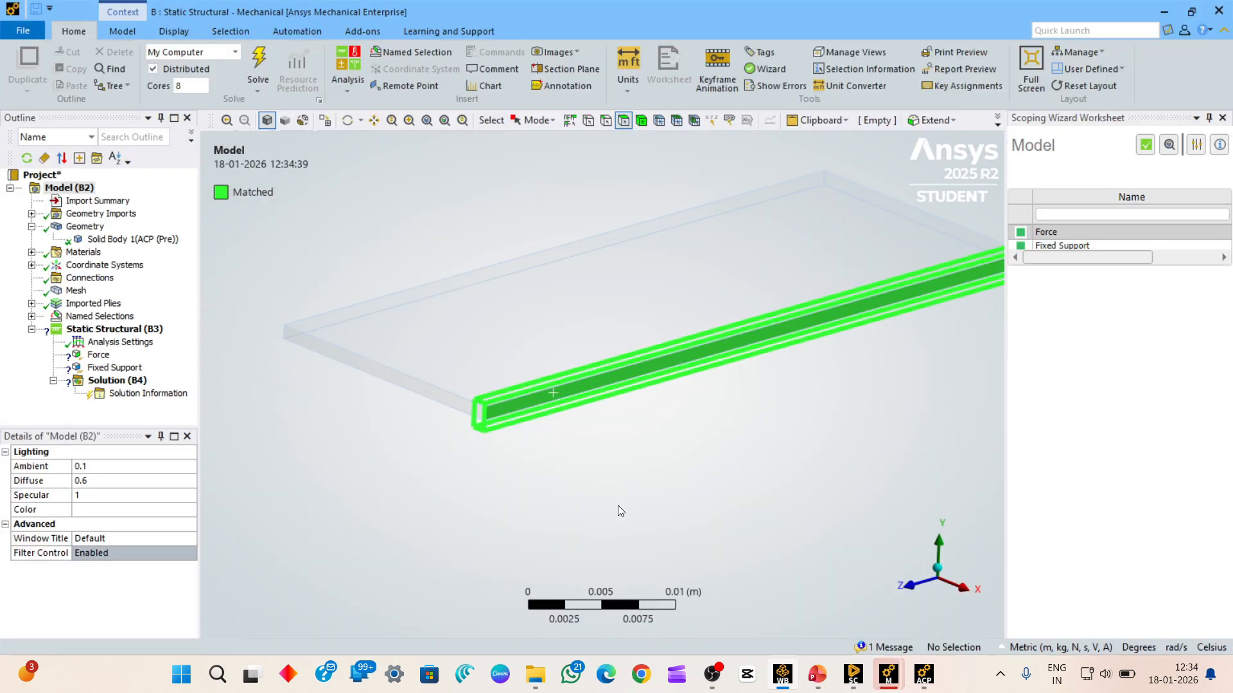
click(99, 355)
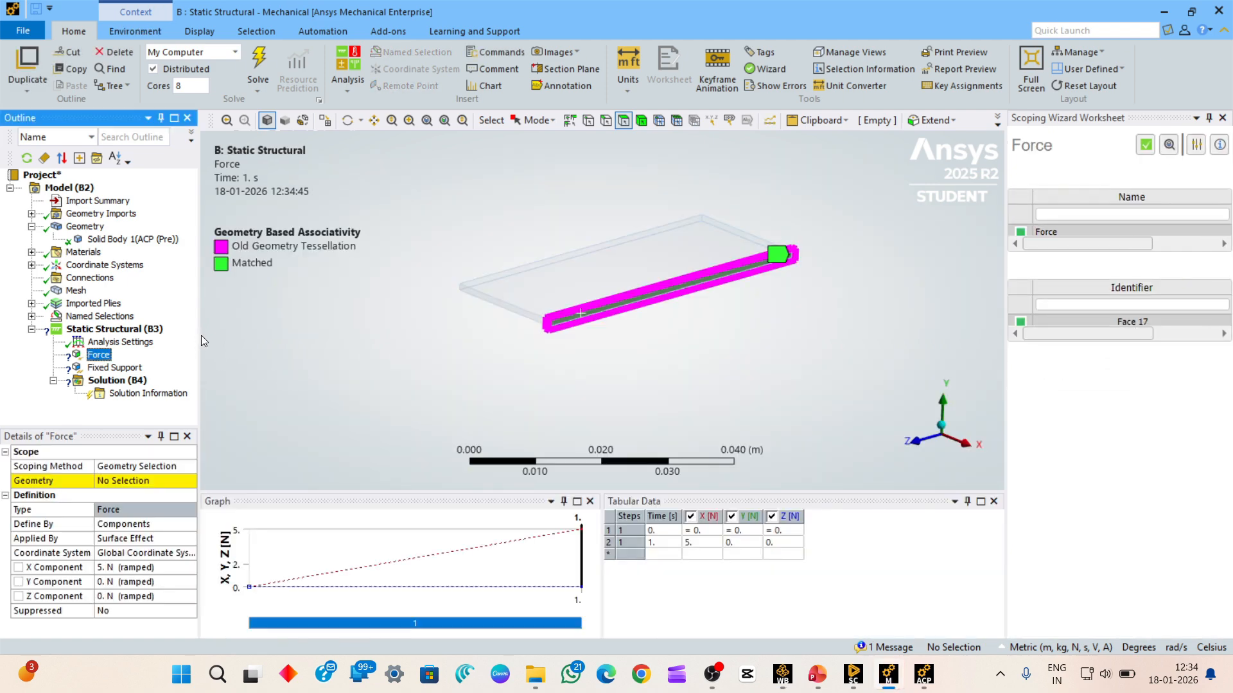
drag(196, 335, 252, 336)
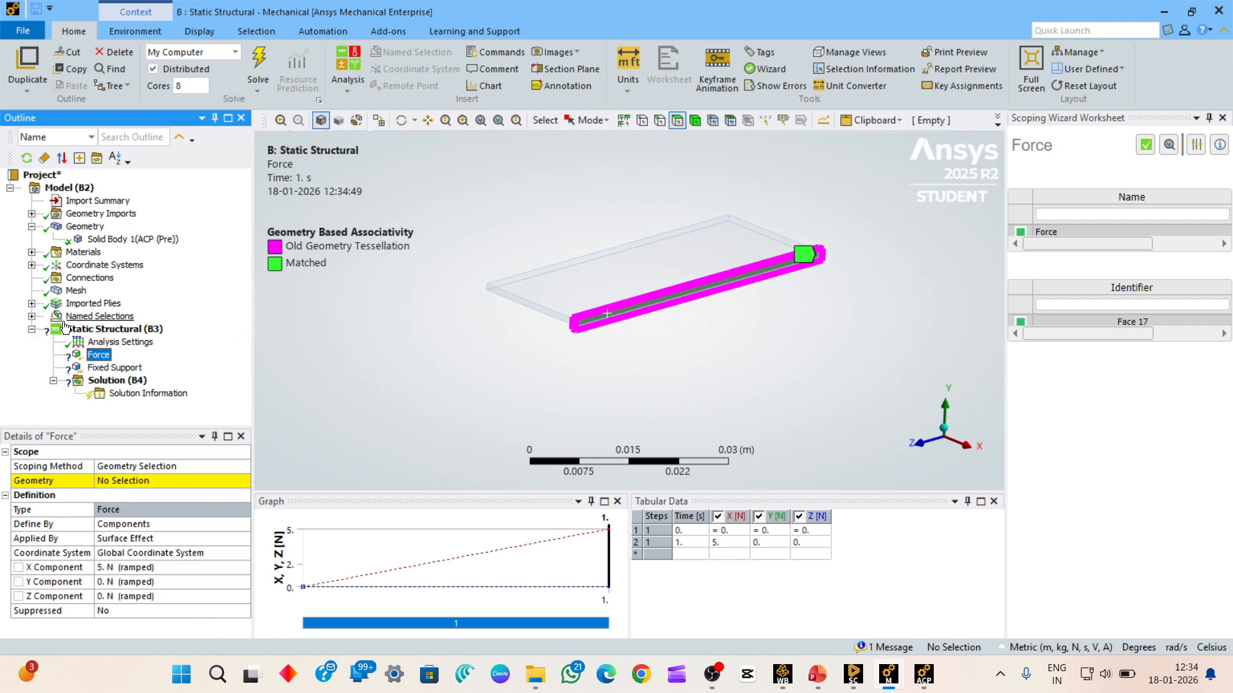
click(31, 316)
scroll(128, 321, down, 1)
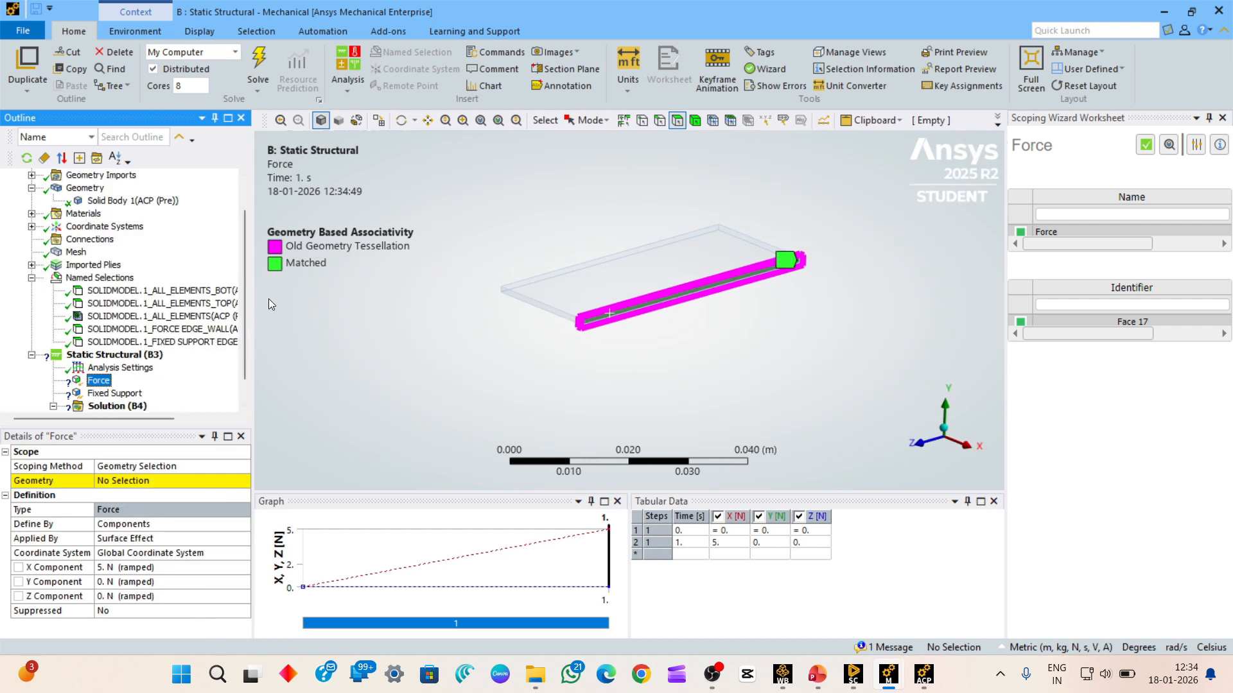
click(160, 316)
click(179, 330)
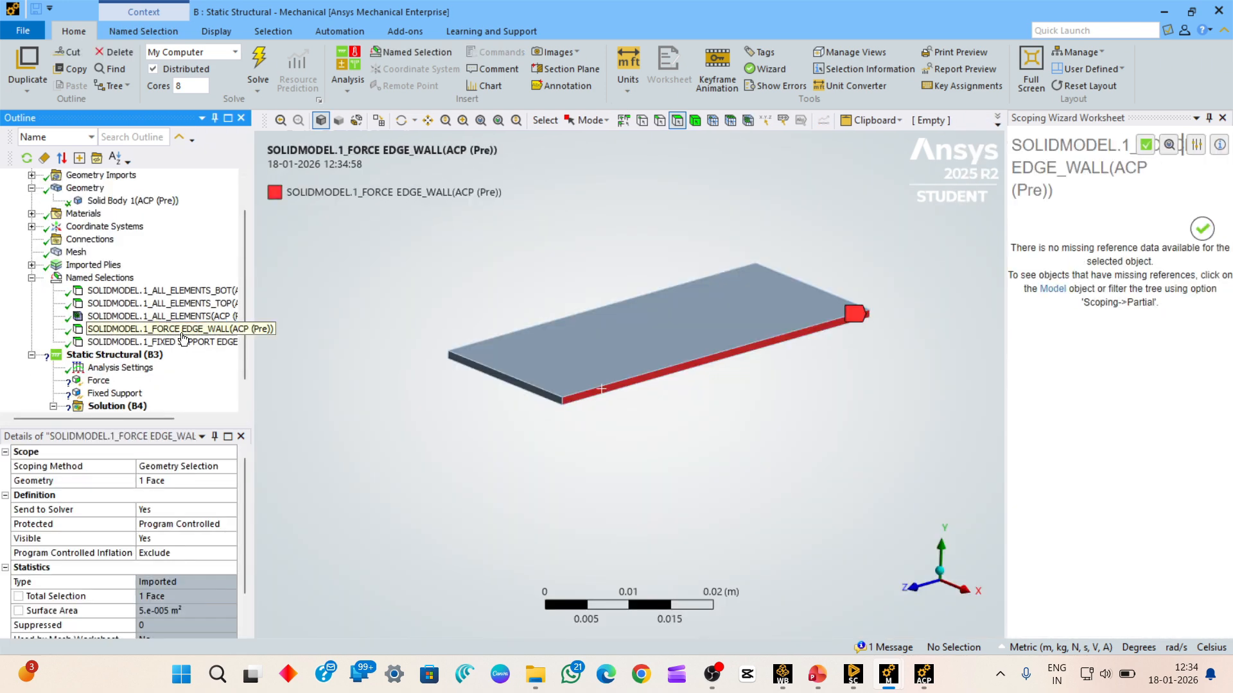
click(161, 342)
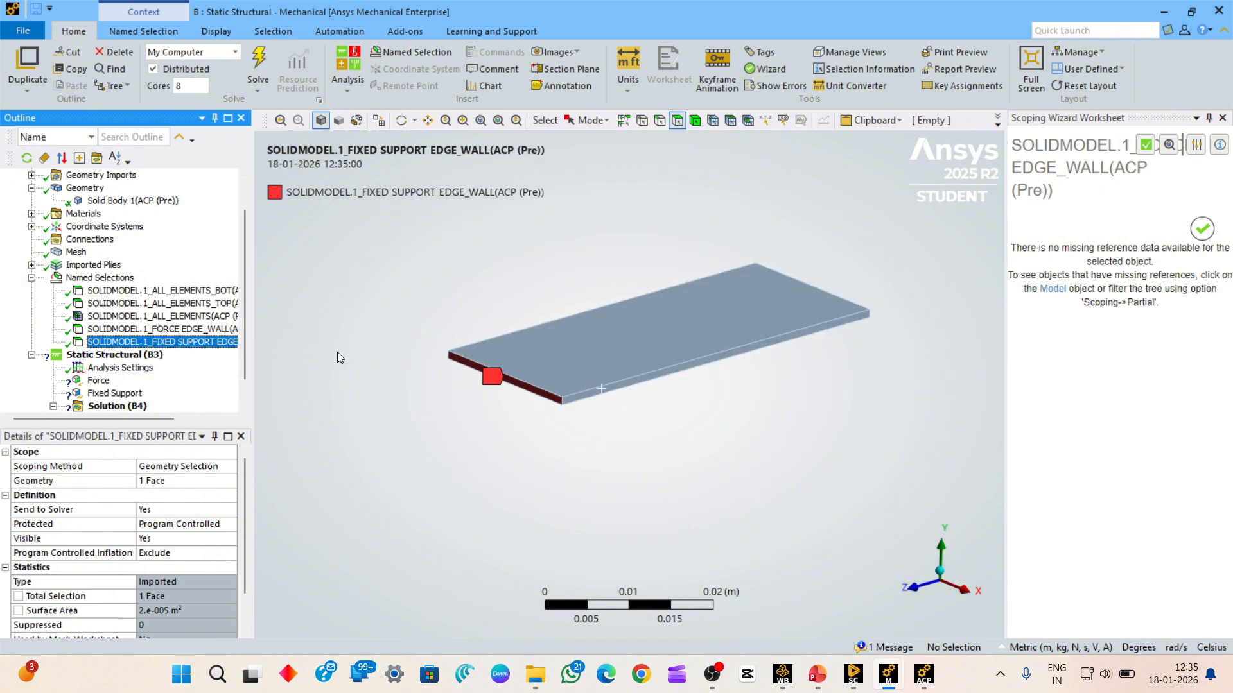
scroll(573, 388, up, 1)
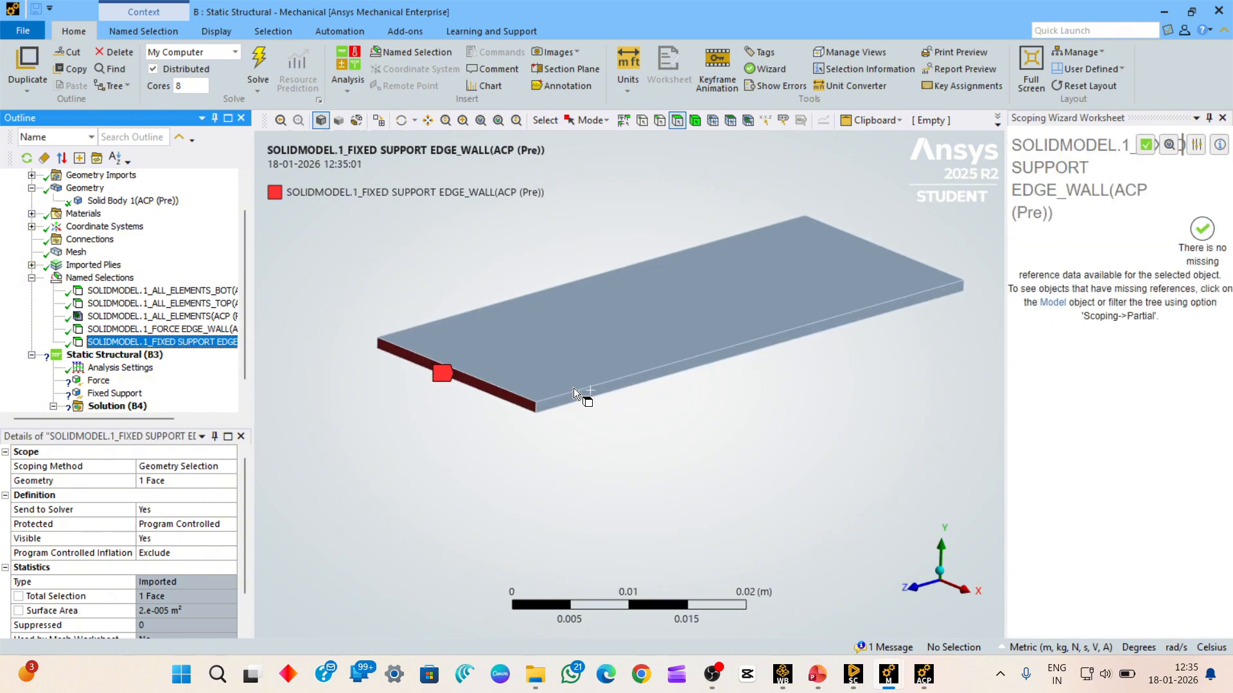
middle_drag(579, 437, 612, 445)
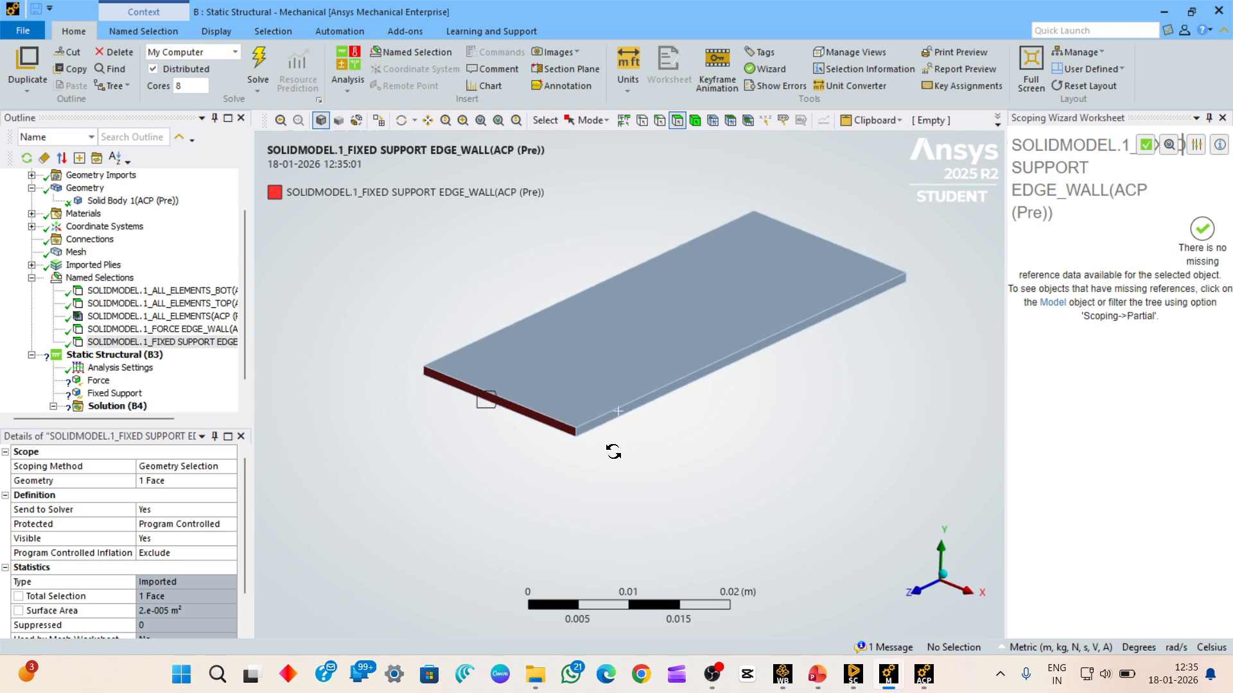
- Scope the Force by Named Selection to SOLIDMODEL.1_FORCE EDGE_WALL(ACP (Pre))
click(99, 381)
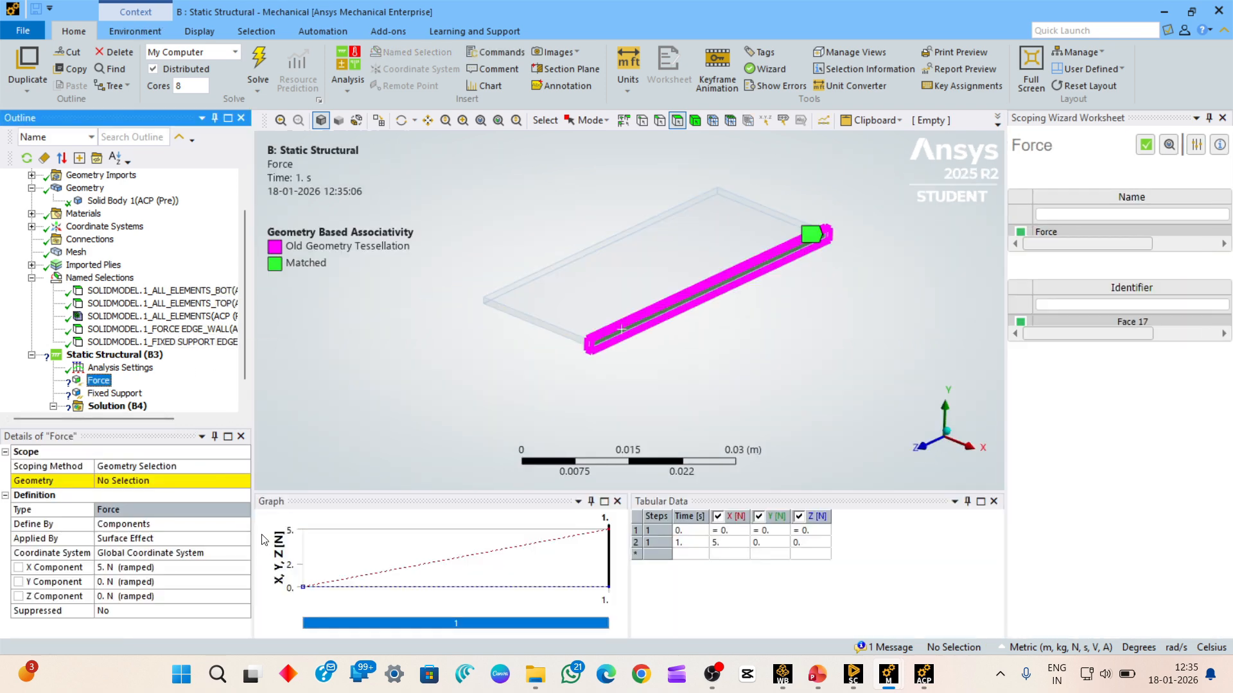
click(174, 466)
click(244, 466)
click(188, 492)
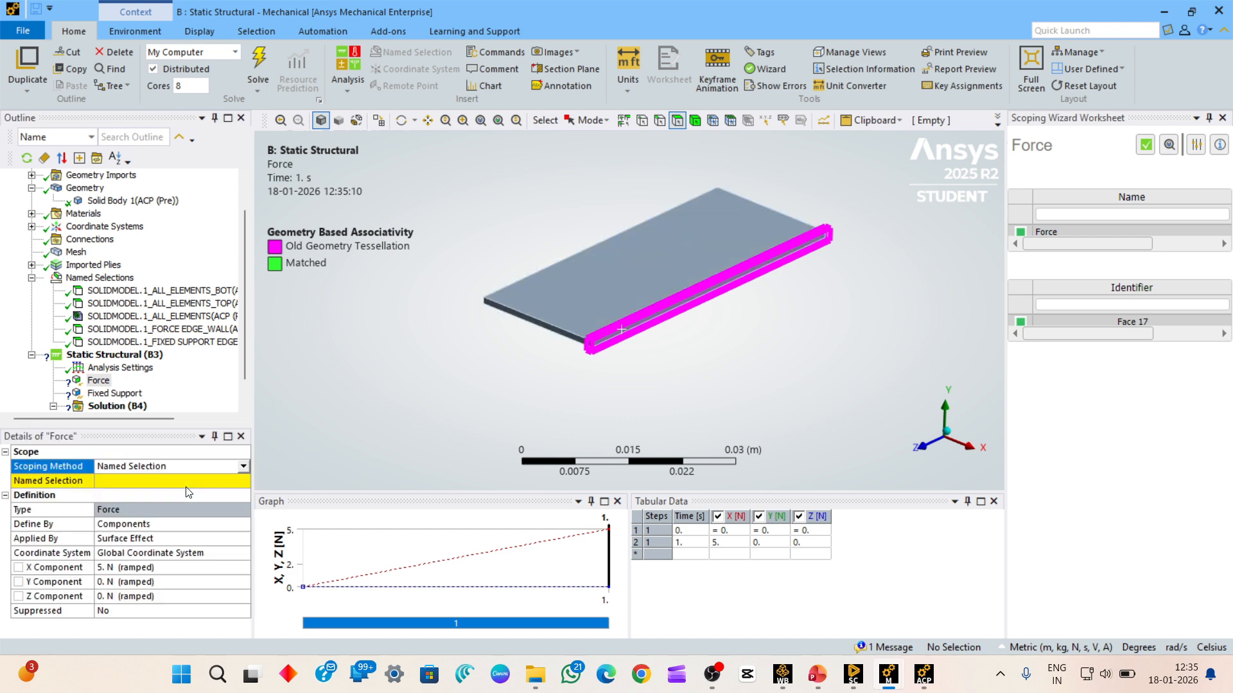
click(174, 481)
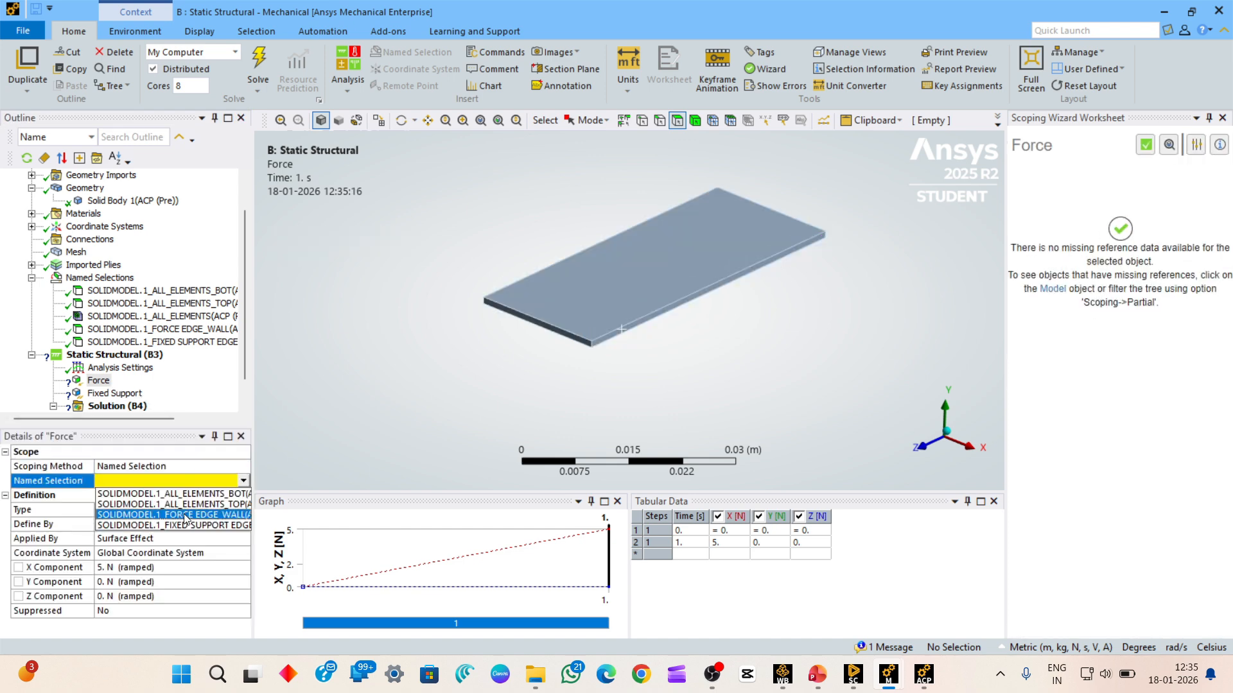
click(186, 520)
- Scope the Fixed Support by Named Selection to SOLIDMODEL.1_FIXED SUPPORT EDGE_WALL(ACP (Pre)) and check both boundary conditions
click(115, 393)
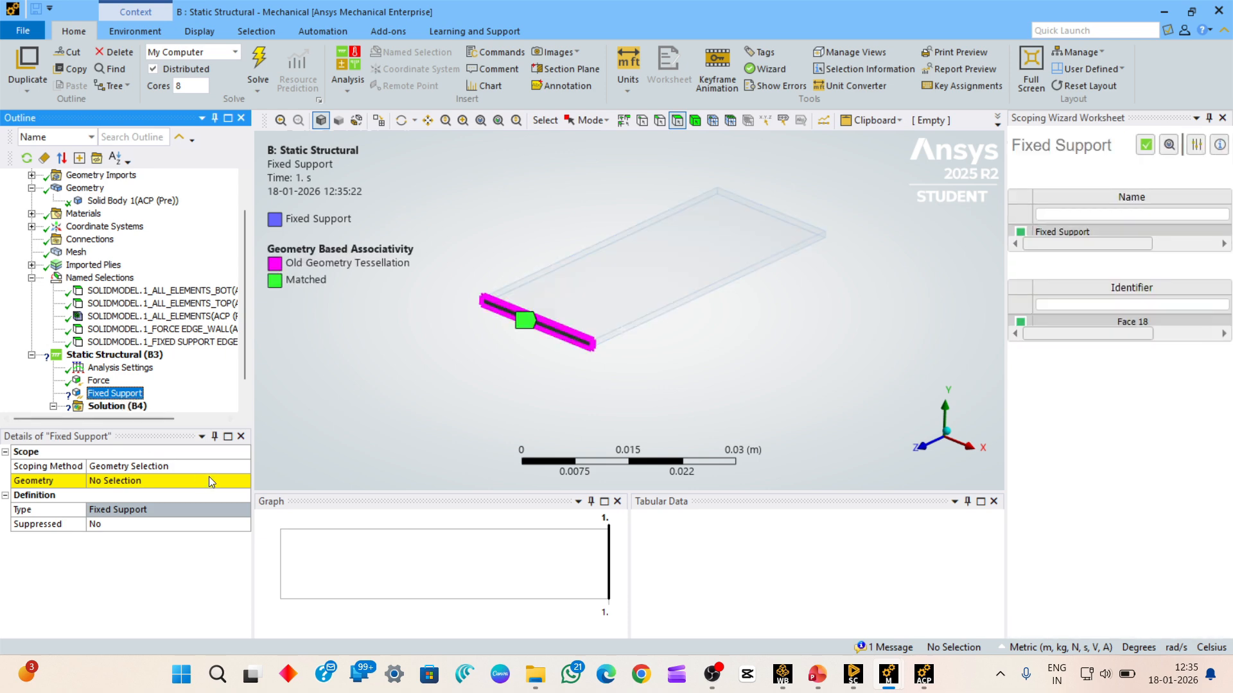
click(241, 466)
click(192, 495)
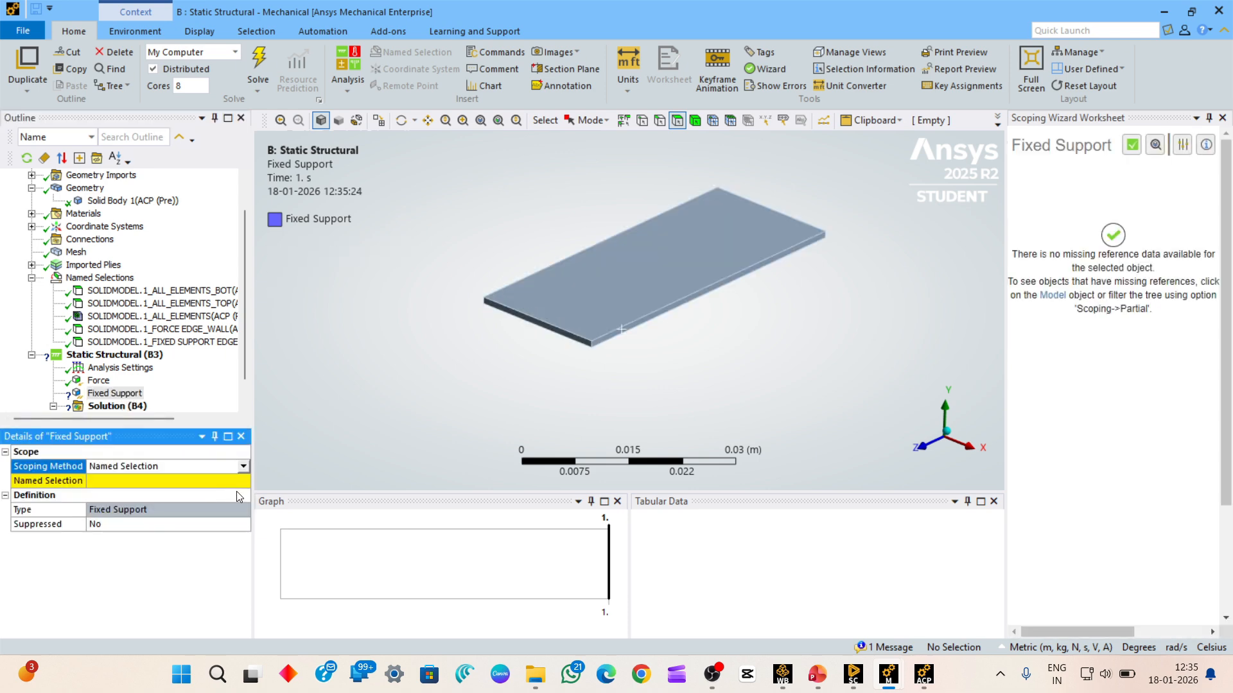
click(244, 481)
click(186, 526)
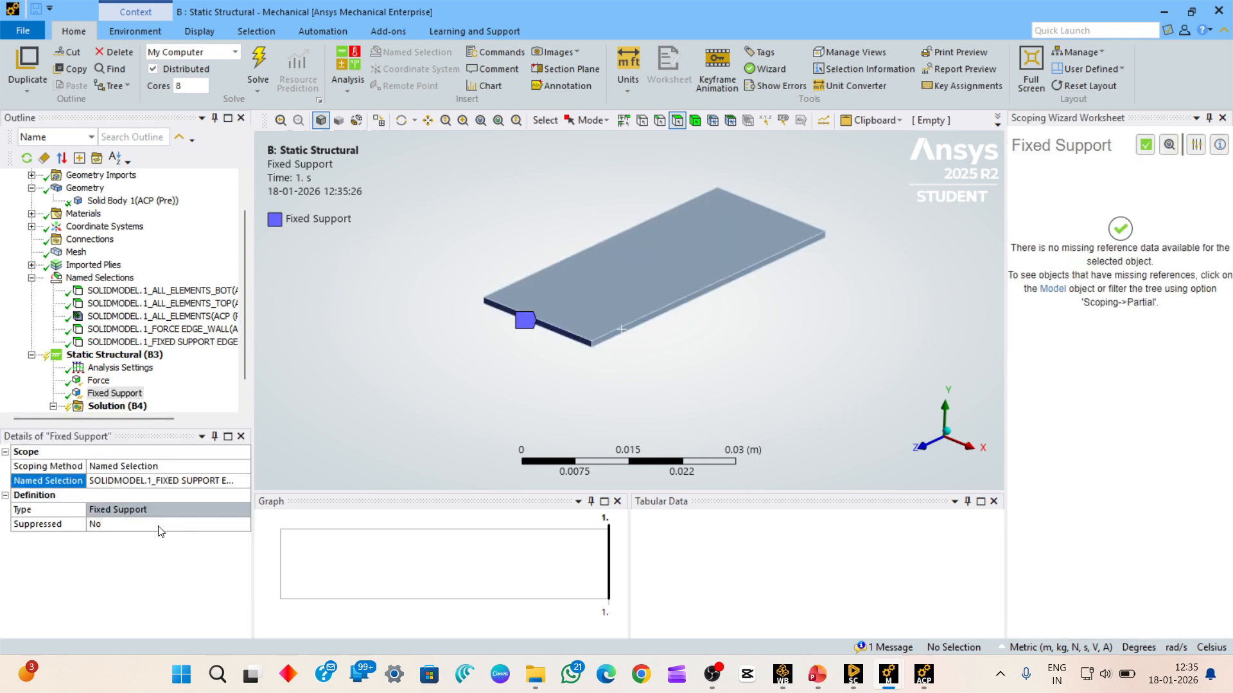
scroll(587, 369, up, 4)
scroll(539, 345, down, 2)
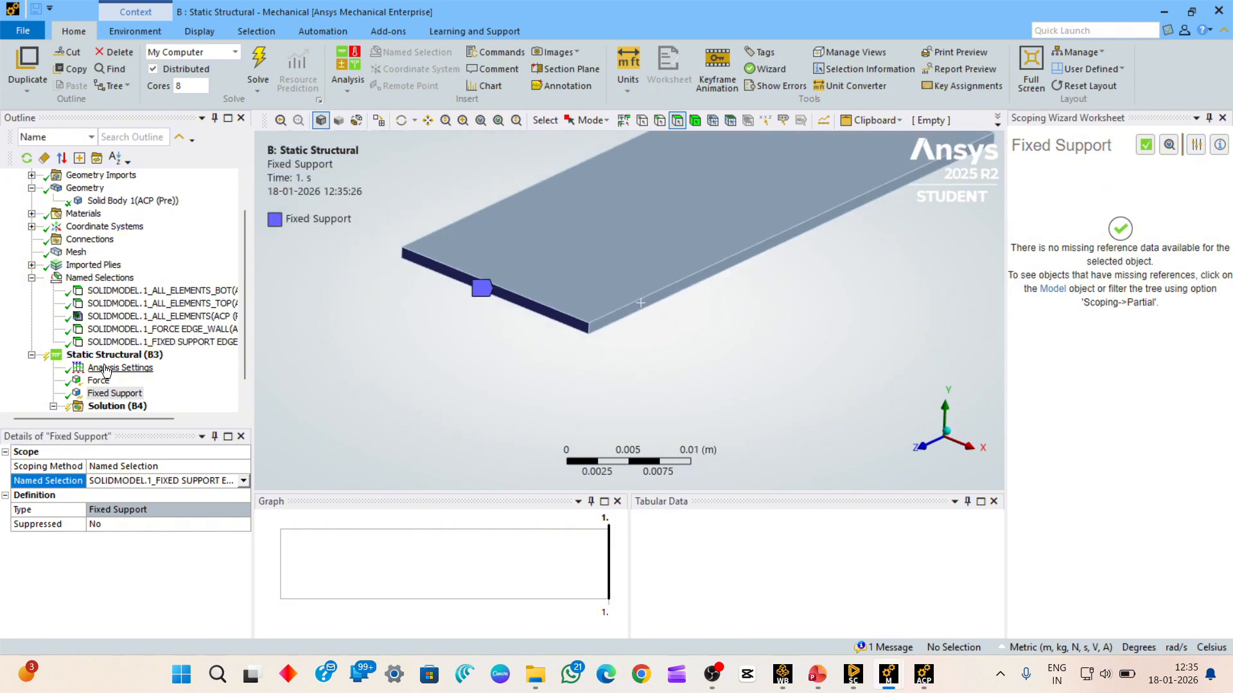
click(101, 382)
click(111, 393)
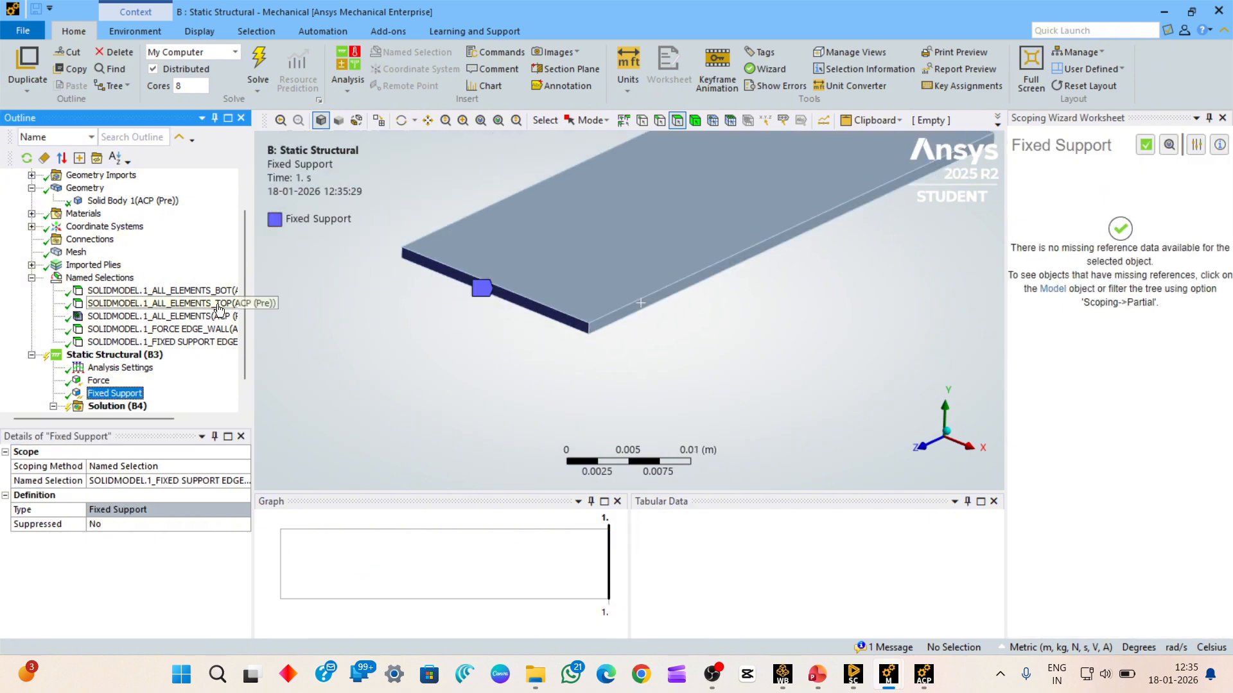
- Add Total Deformation and Equivalent (von-Mises) Stress results to the static structural solution
scroll(212, 310, down, 1)
scroll(617, 321, down, 3)
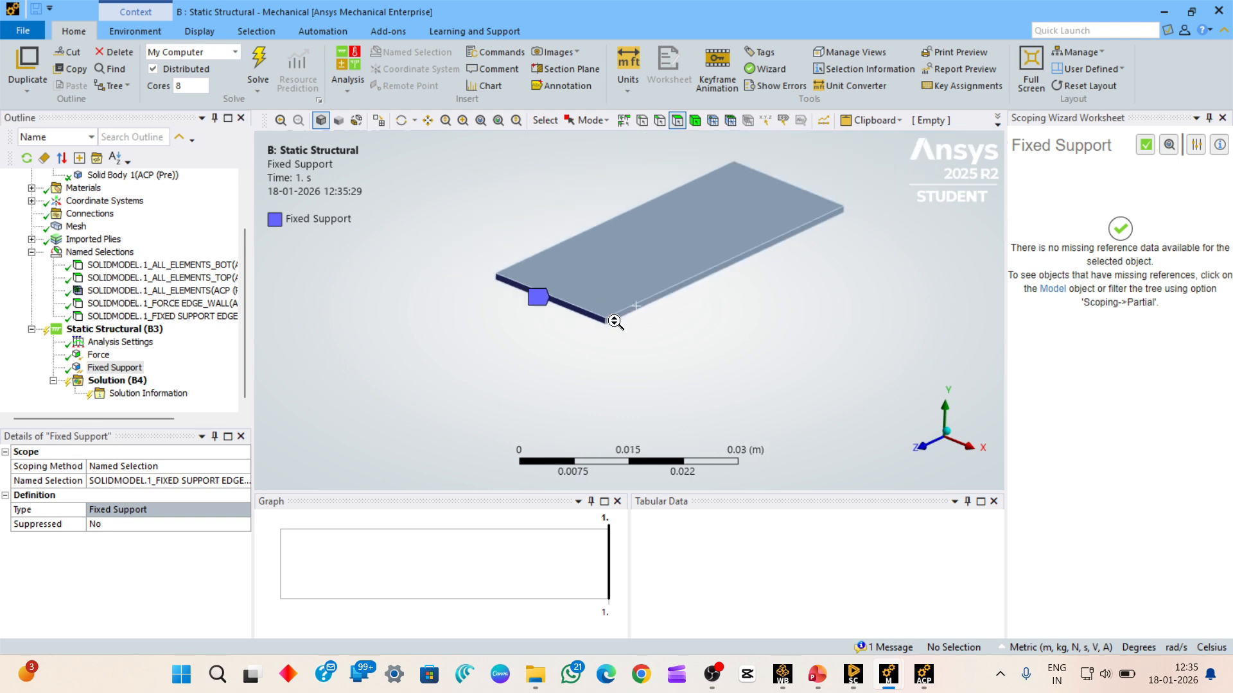
ctrl+middle_drag(617, 321, 575, 419)
scroll(553, 301, up, 3)
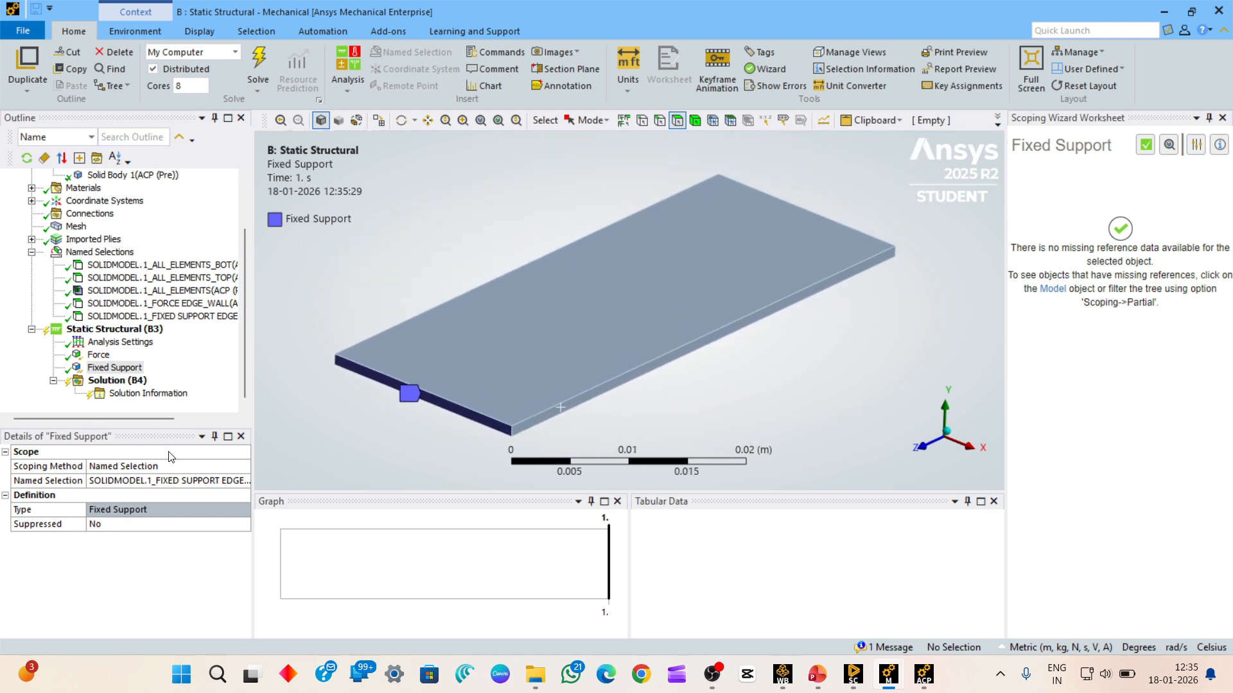
right_click(133, 384)
mouse_move(187, 392)
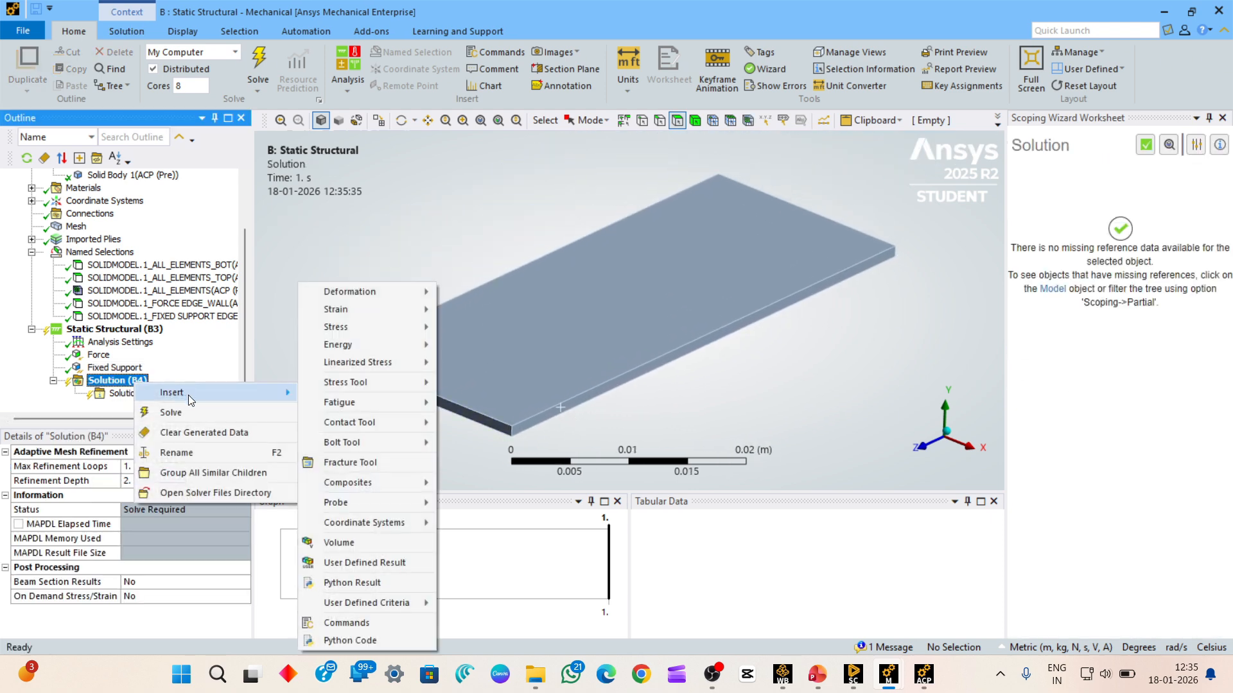
mouse_move(382, 292)
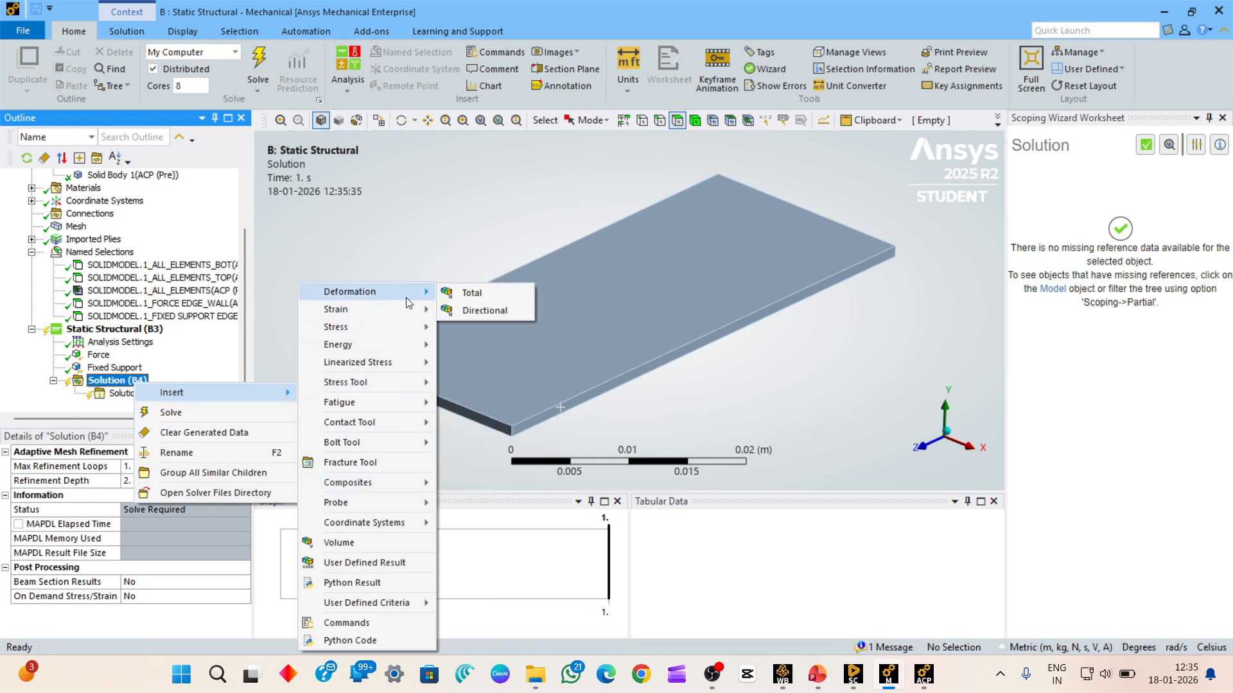
click(482, 296)
right_click(136, 368)
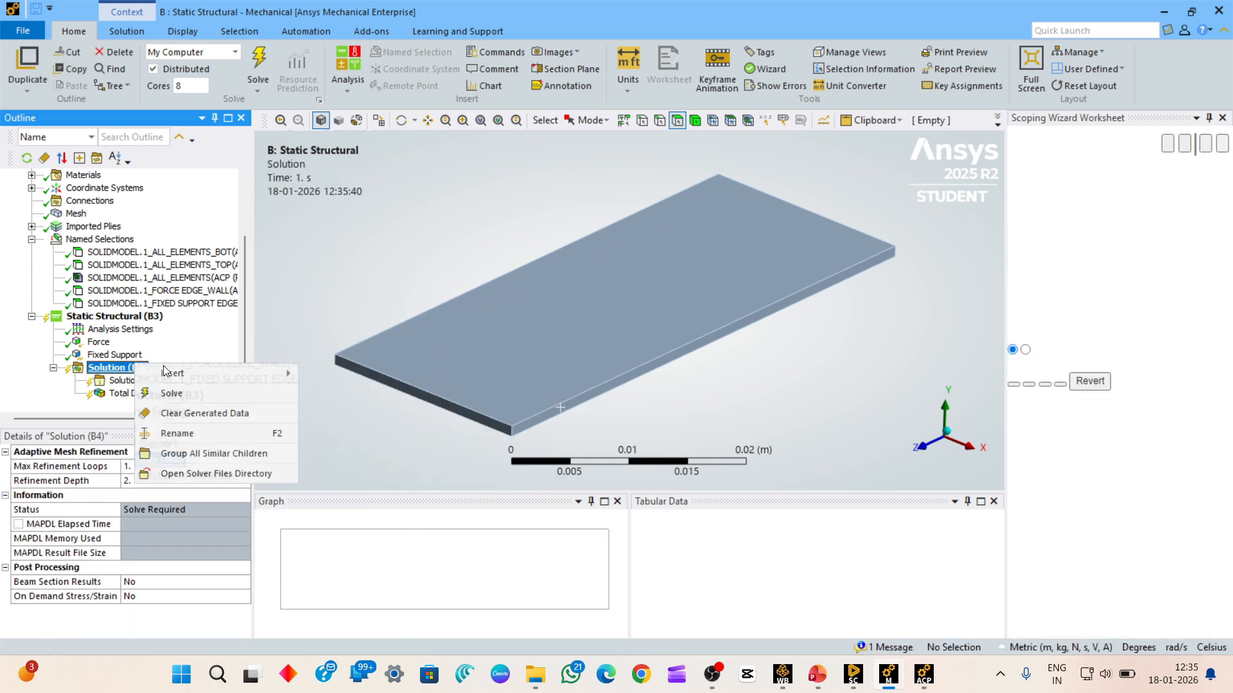
mouse_move(186, 373)
mouse_move(388, 325)
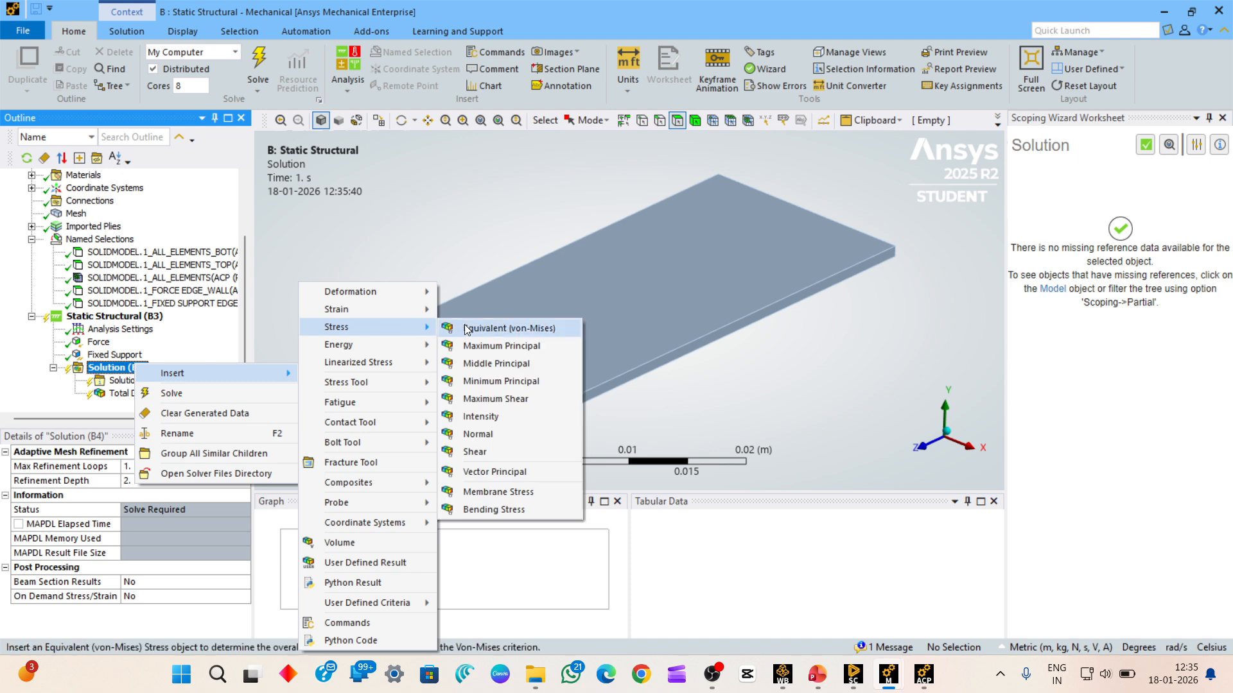
click(494, 324)
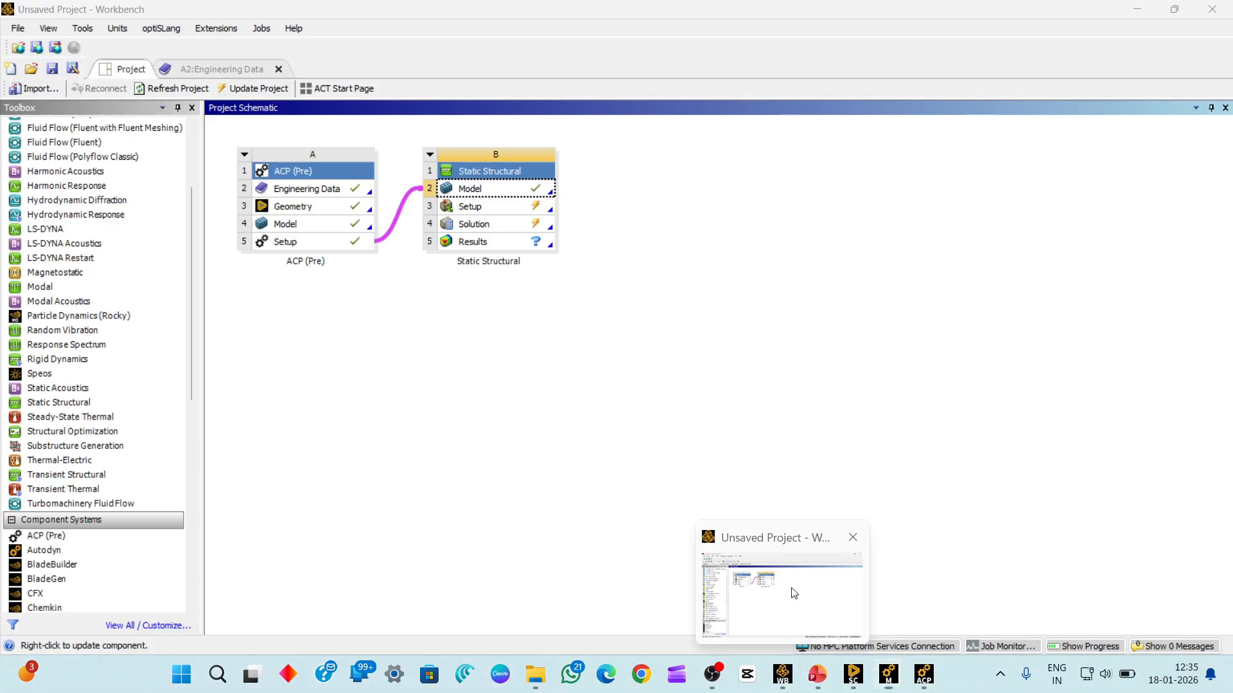
- Switch to Workbench and add a standalone Modal system beside the Static Structural system in the project schematic
click(794, 594)
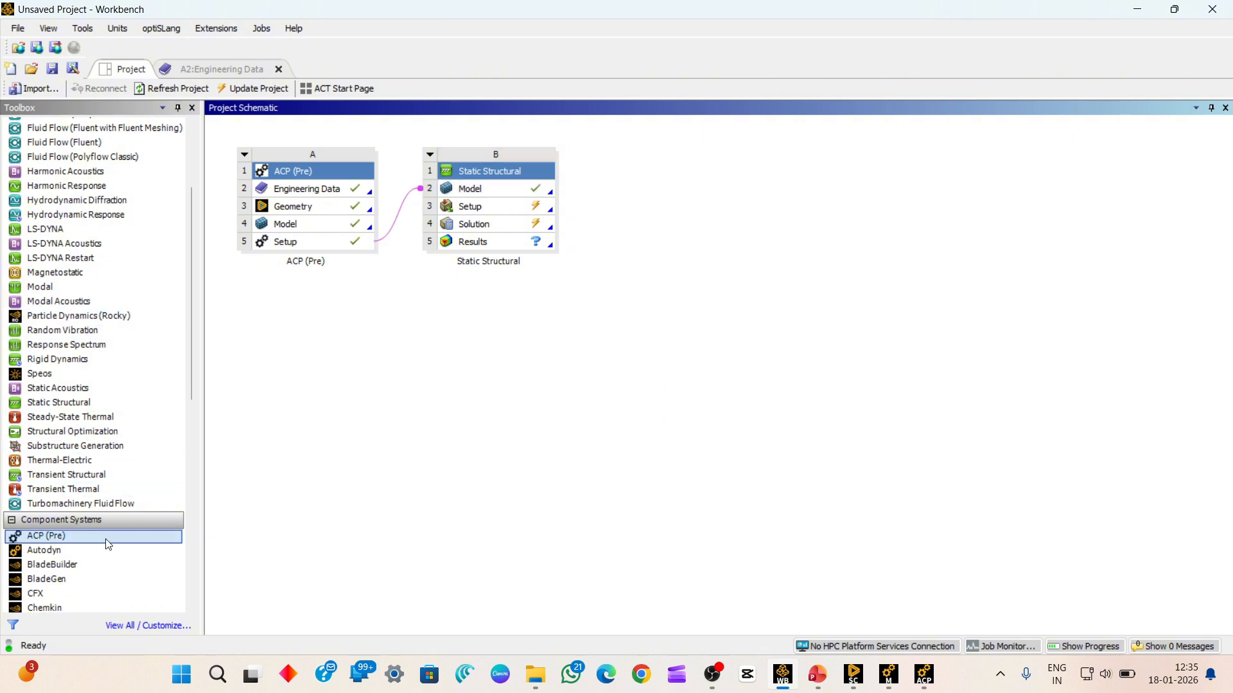
drag(77, 287, 640, 193)
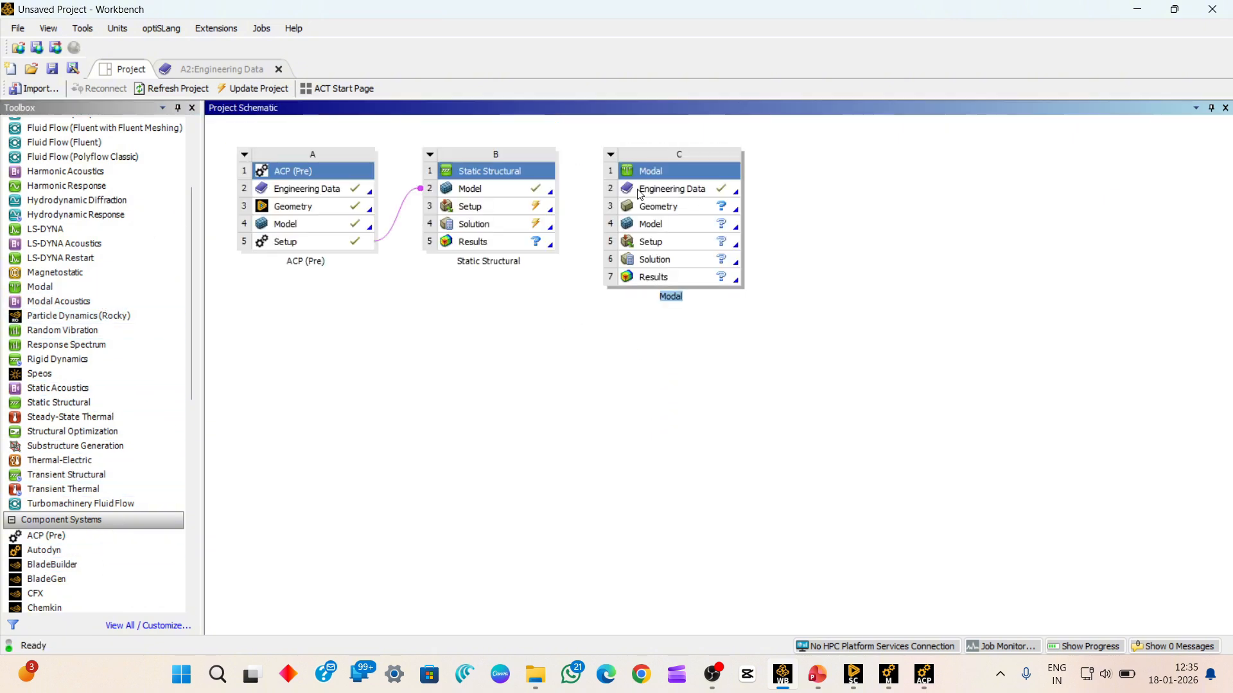
click(419, 424)
- Link the ACP (Pre) Setup to the Modal system's Model by transferring solid composite data
drag(318, 242, 493, 190)
drag(658, 222, 662, 228)
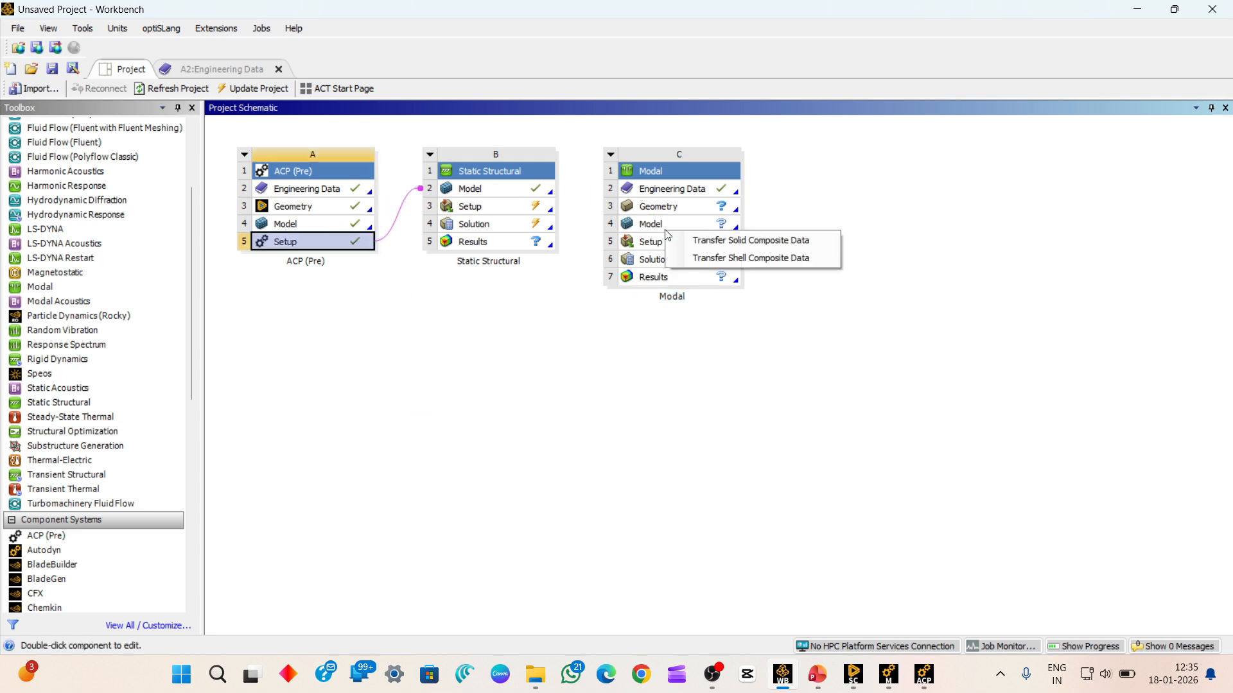
click(746, 243)
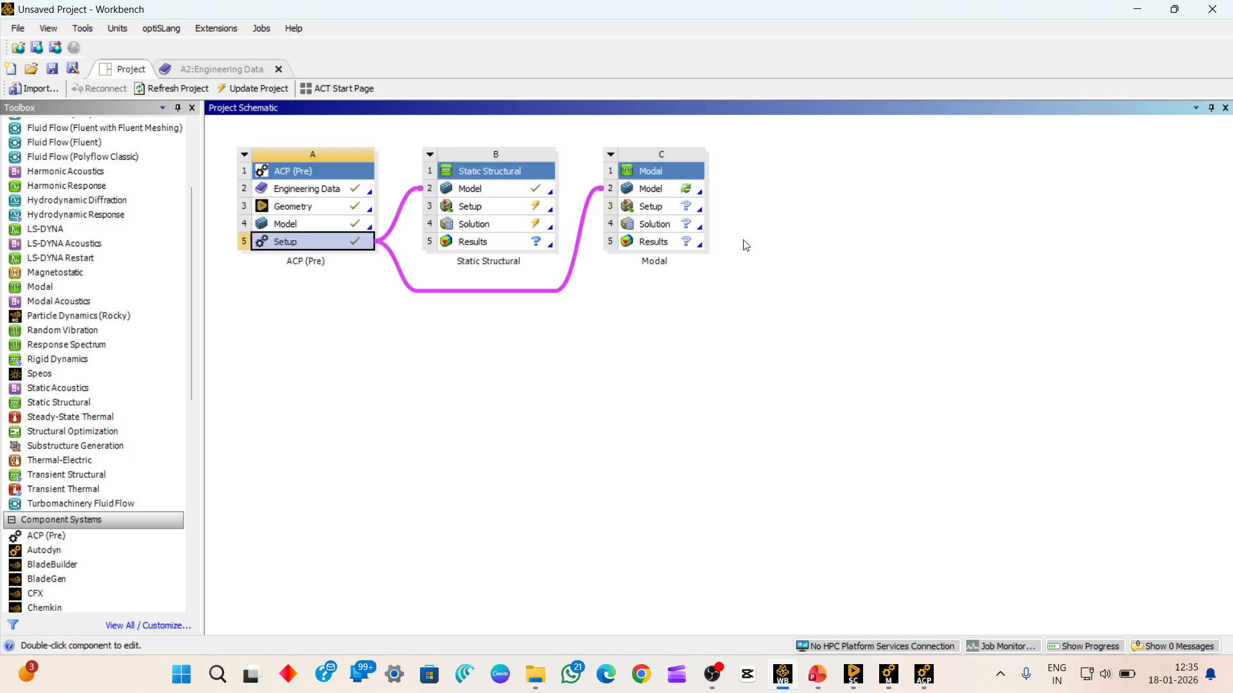
- Open the Modal system's setup in Mechanical and set Max Modes to Find to 10 in the Analysis Settings
double_click(651, 207)
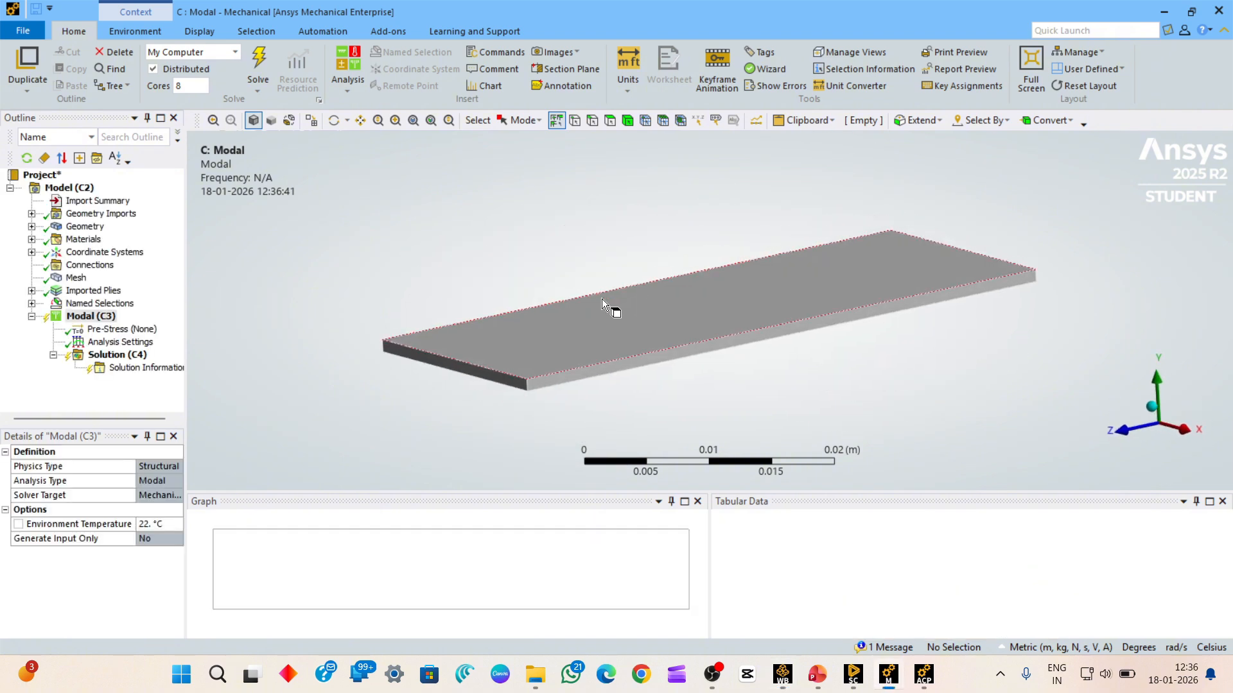
scroll(597, 314, up, 3)
mouse_move(685, 294)
ctrl+middle_down()
mouse_move(660, 267)
mouse_move(679, 316)
mouse_move(680, 270)
mouse_move(679, 299)
ctrl+middle_up()
scroll(660, 268, down, 4)
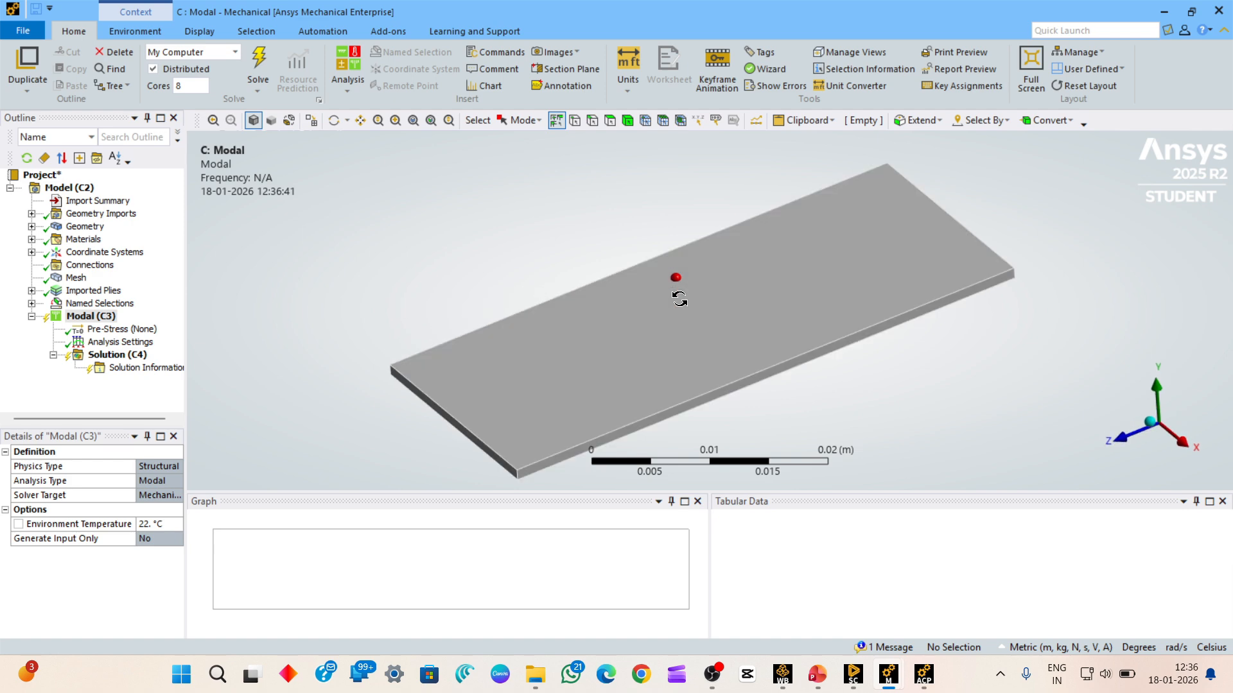
click(120, 342)
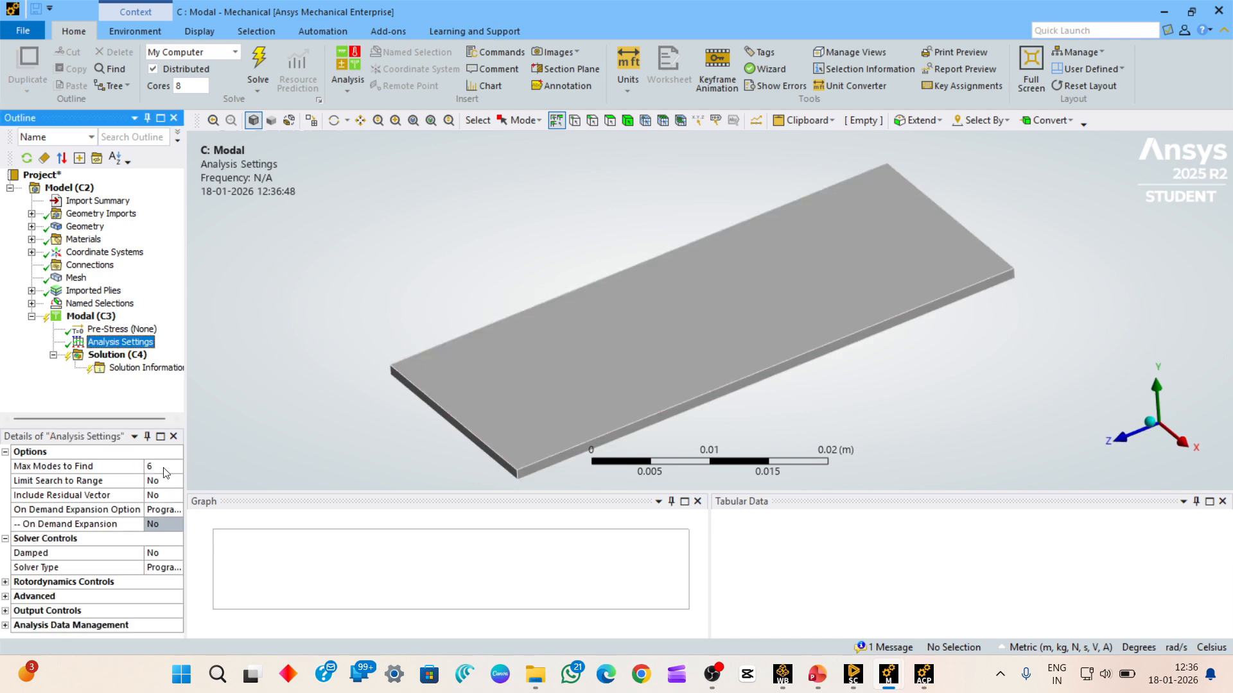
click(182, 454)
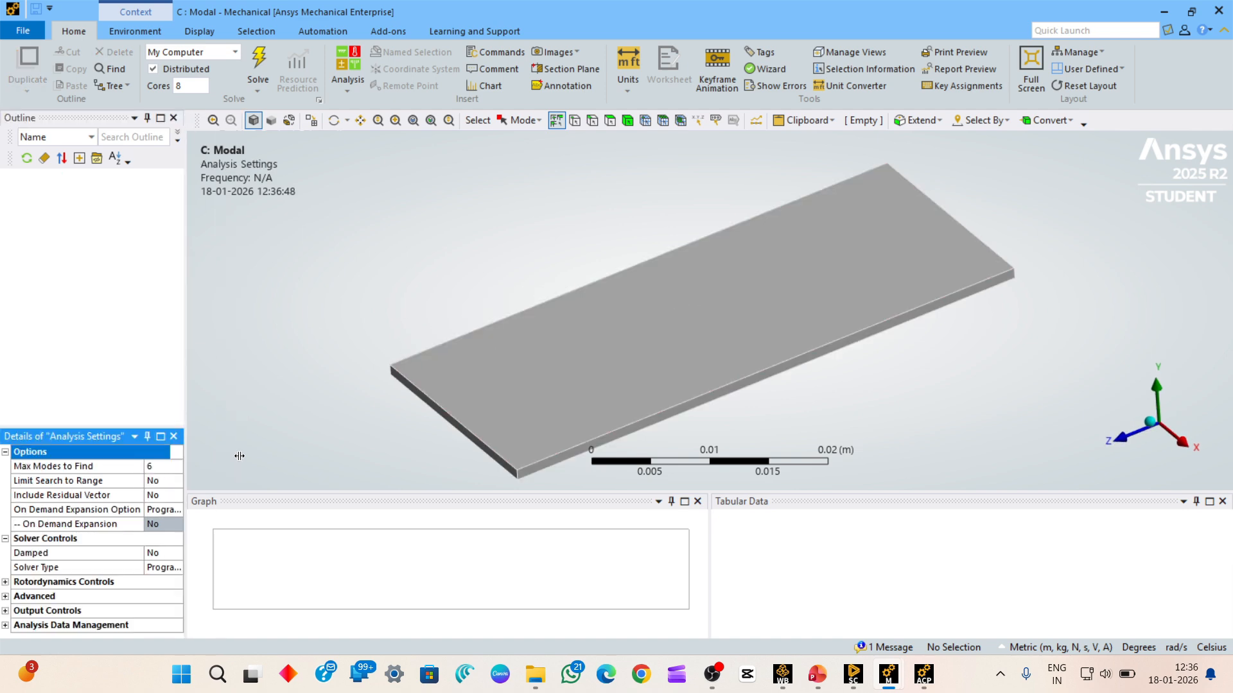
drag(186, 457, 240, 458)
click(180, 466)
text(10)
middle_drag(561, 321, 600, 291)
ctrl+middle_drag(683, 238, 591, 374)
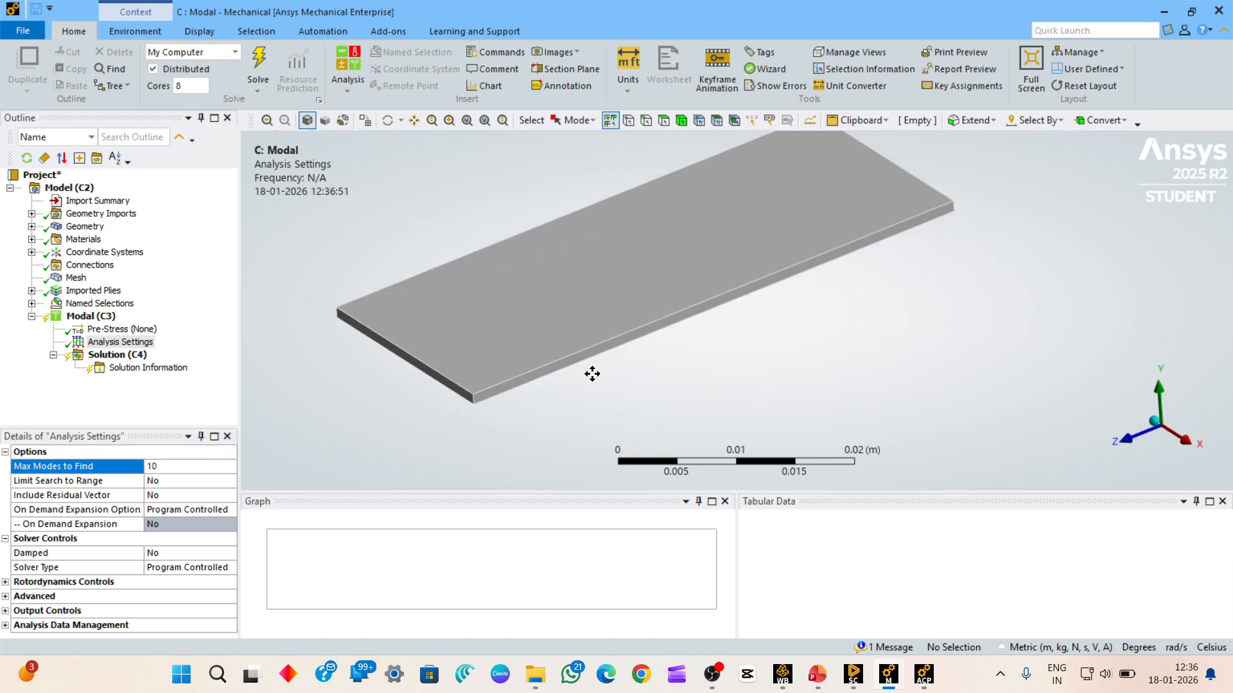
scroll(685, 331, down, 2)
ctrl+middle_drag(698, 313, 696, 380)
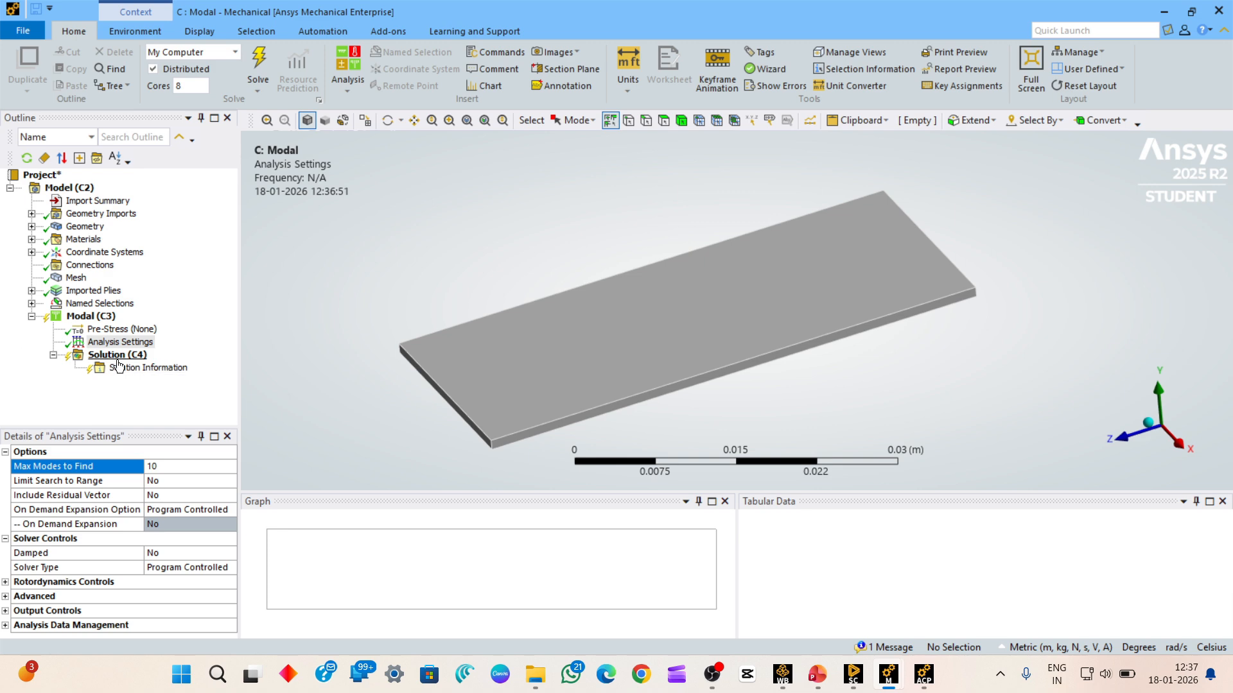
- Switch to Workbench and try to update the whole project
key(alt+Tab)
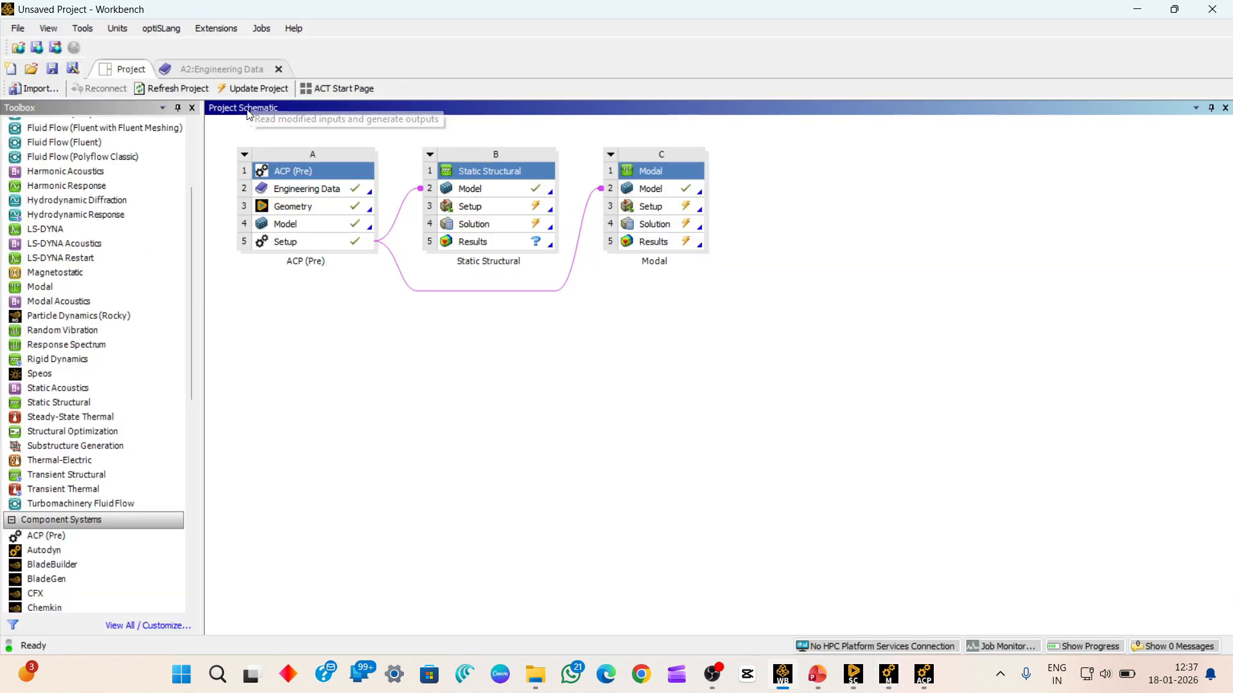
click(282, 90)
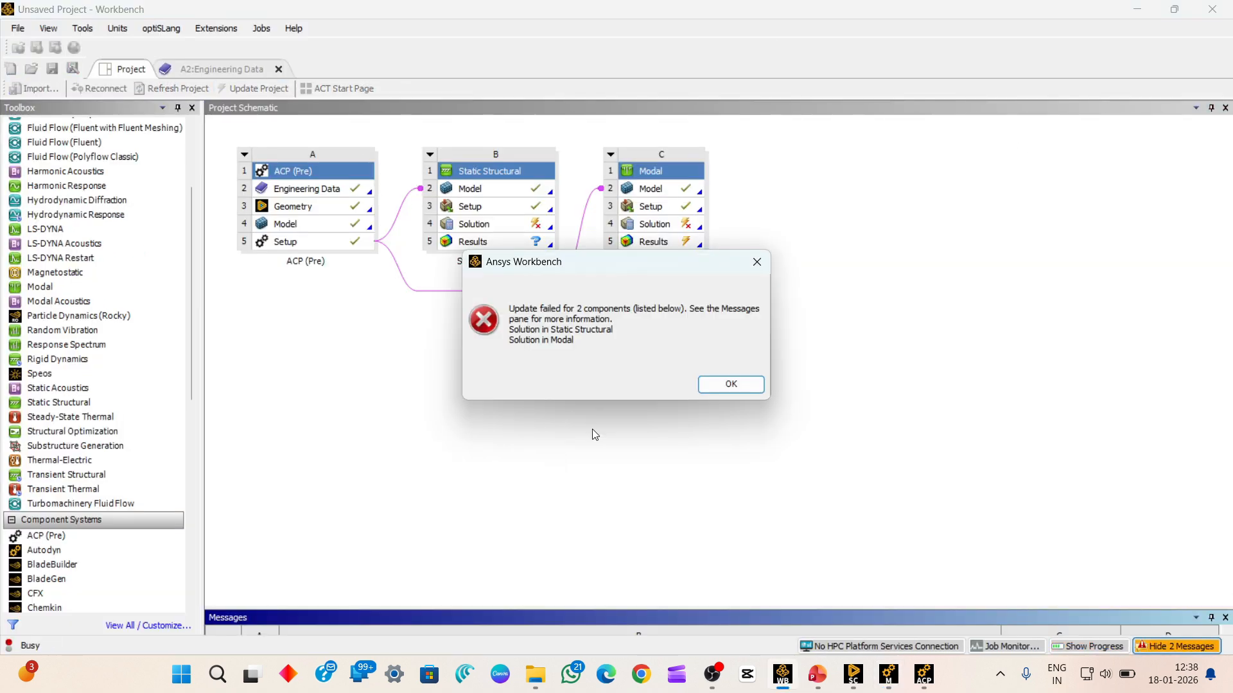
click(724, 385)
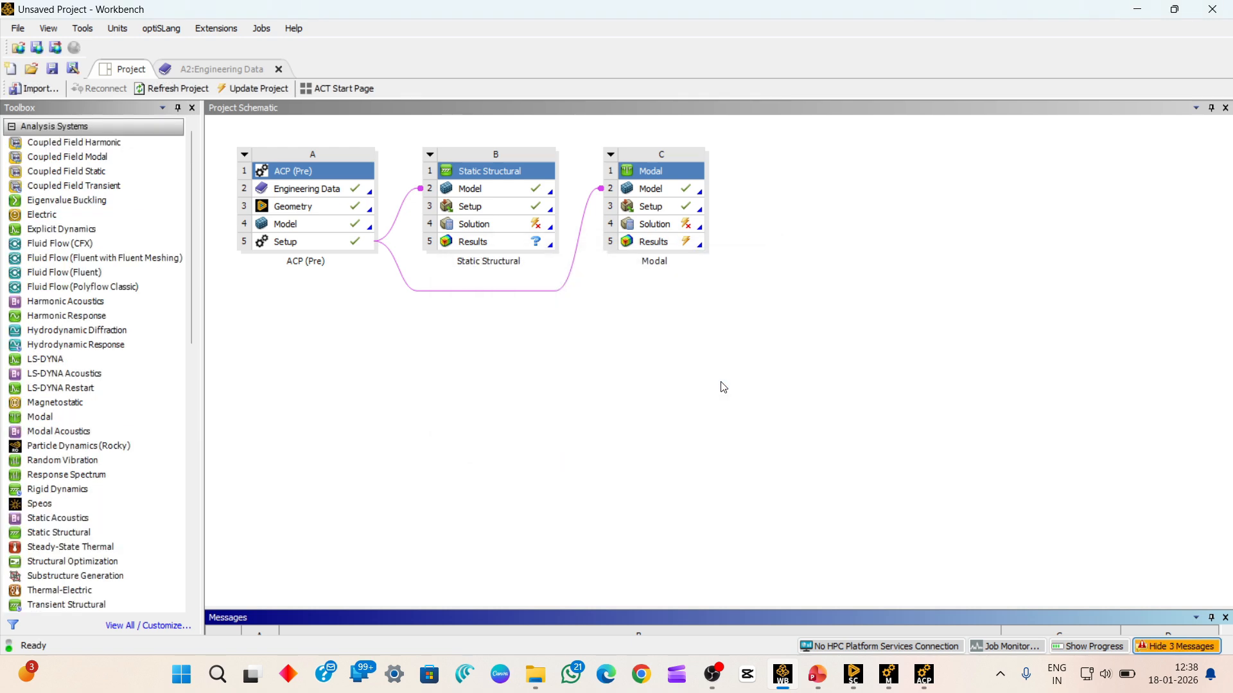
- Open the Static Structural solution and set the Equivalent Stress result's Sub Scope By to Layer, covering the Entire Section
double_click(514, 223)
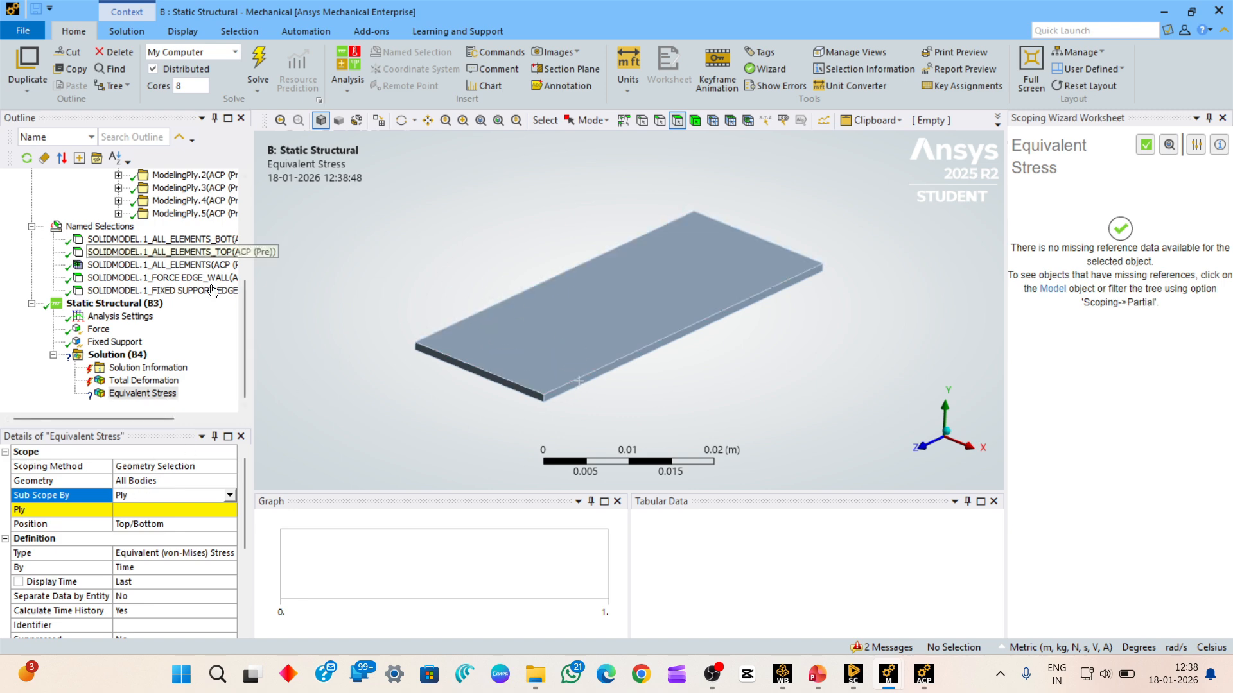
scroll(71, 244, up, 3)
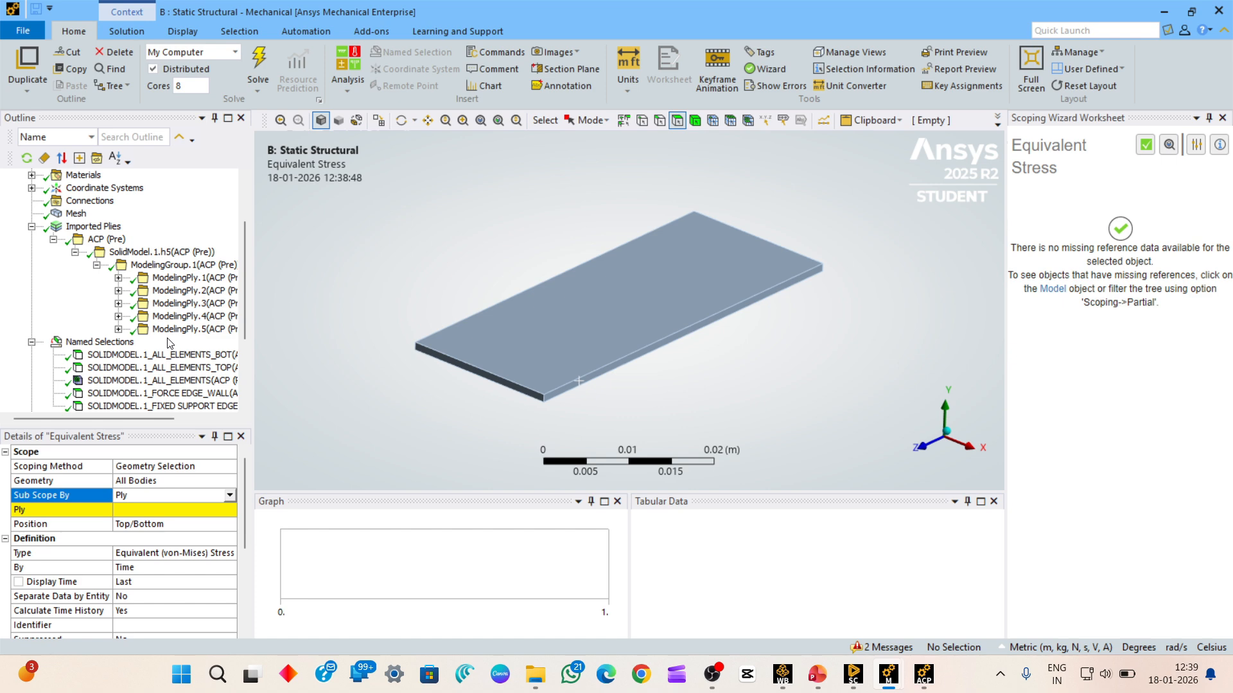
scroll(171, 343, down, 3)
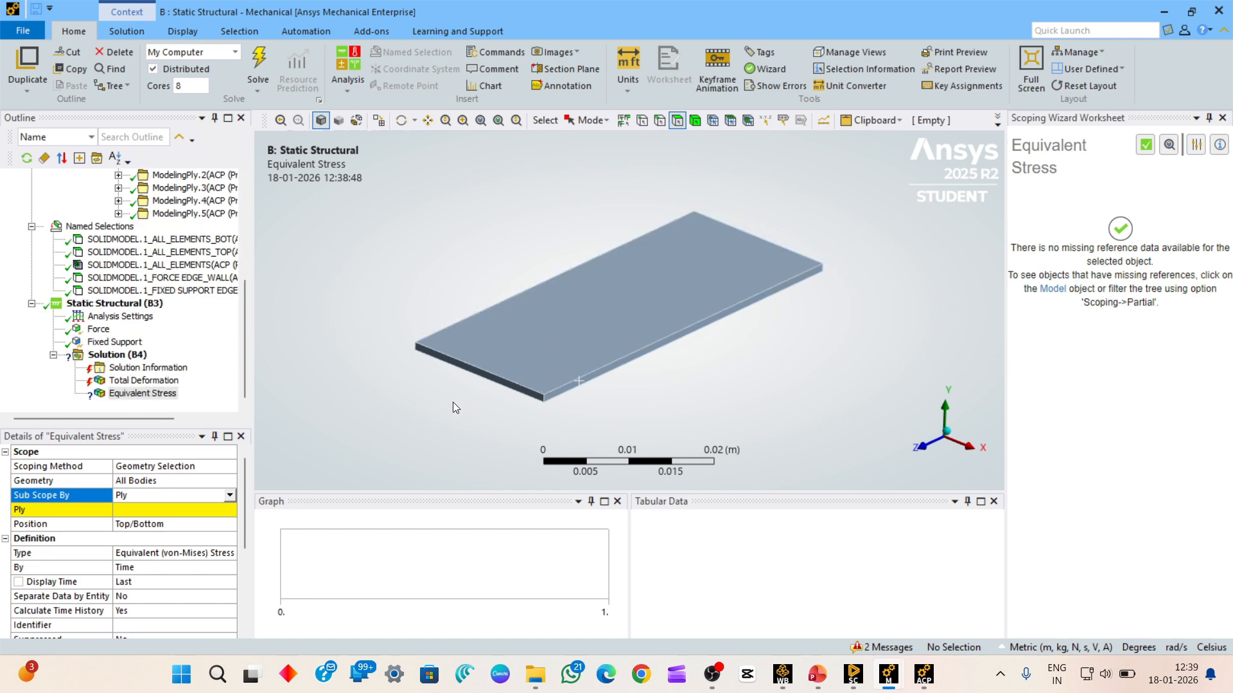
click(131, 508)
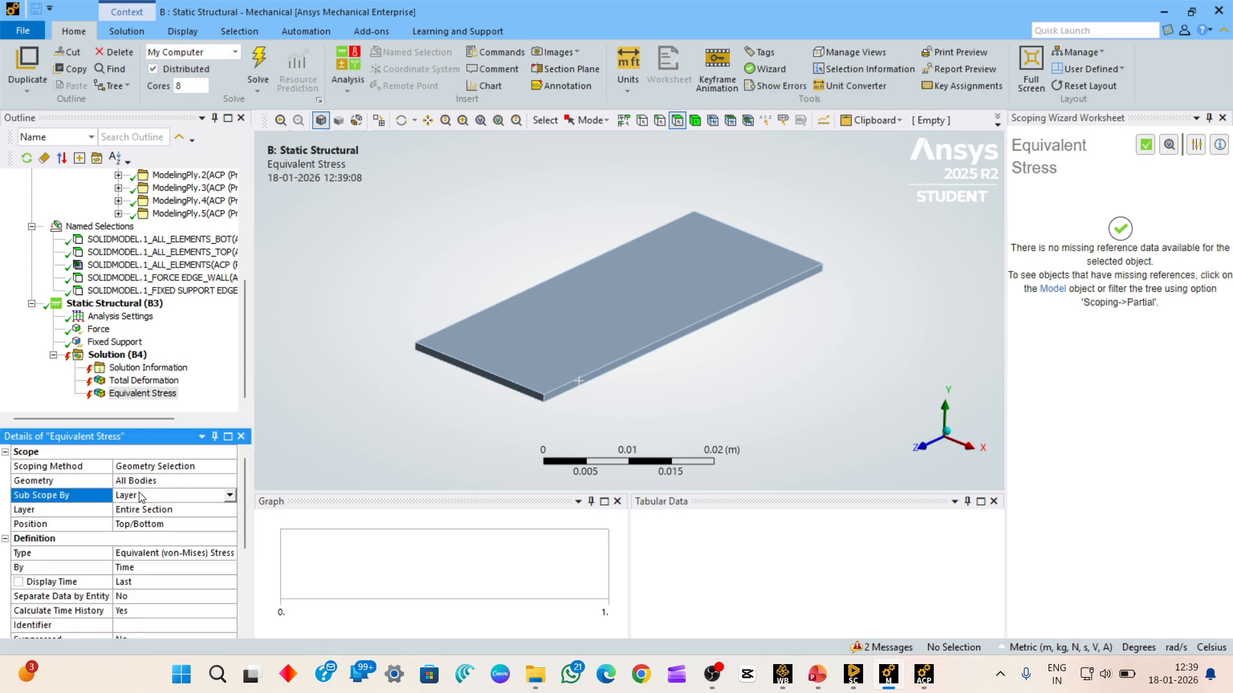
click(229, 495)
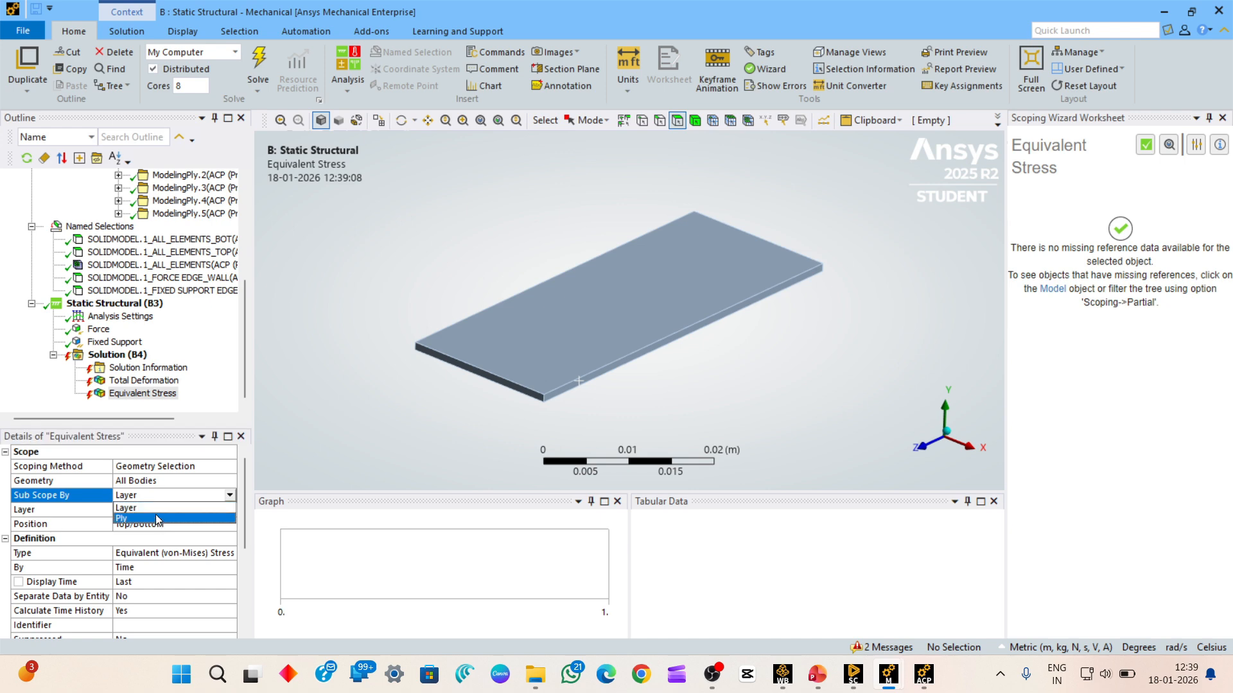
click(340, 408)
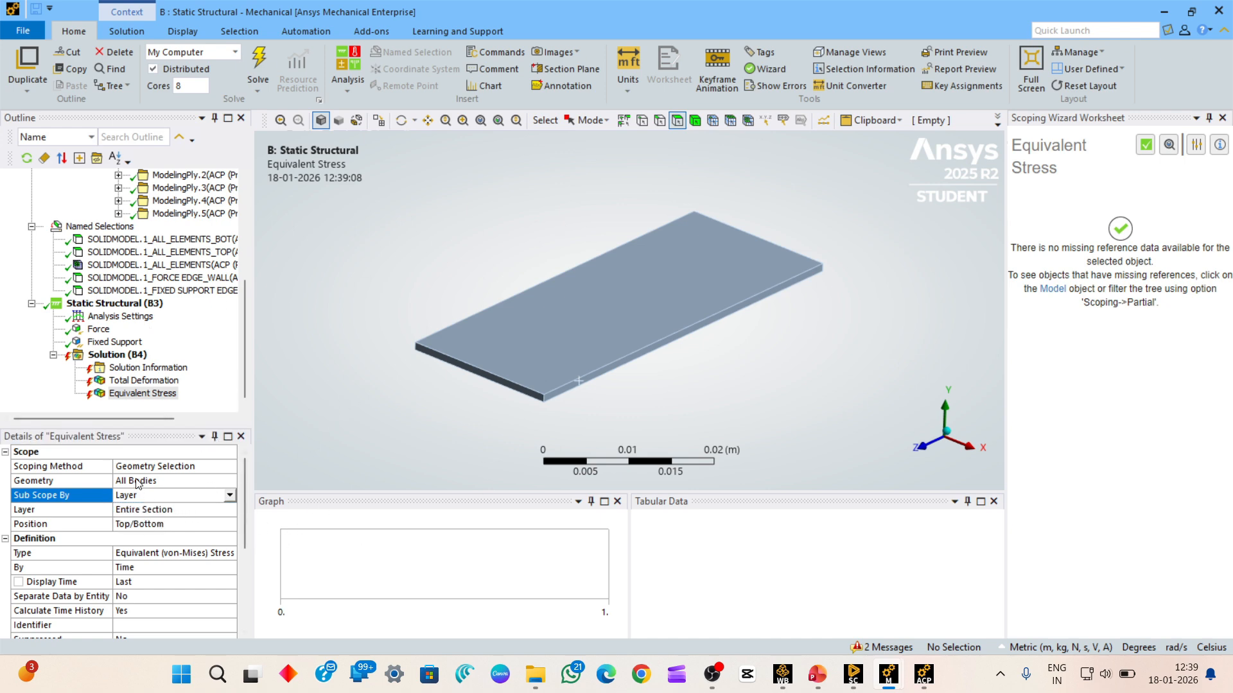
- Open the Modal solution from Workbench and examine its error messages and the Solution Information solver output
click(782, 674)
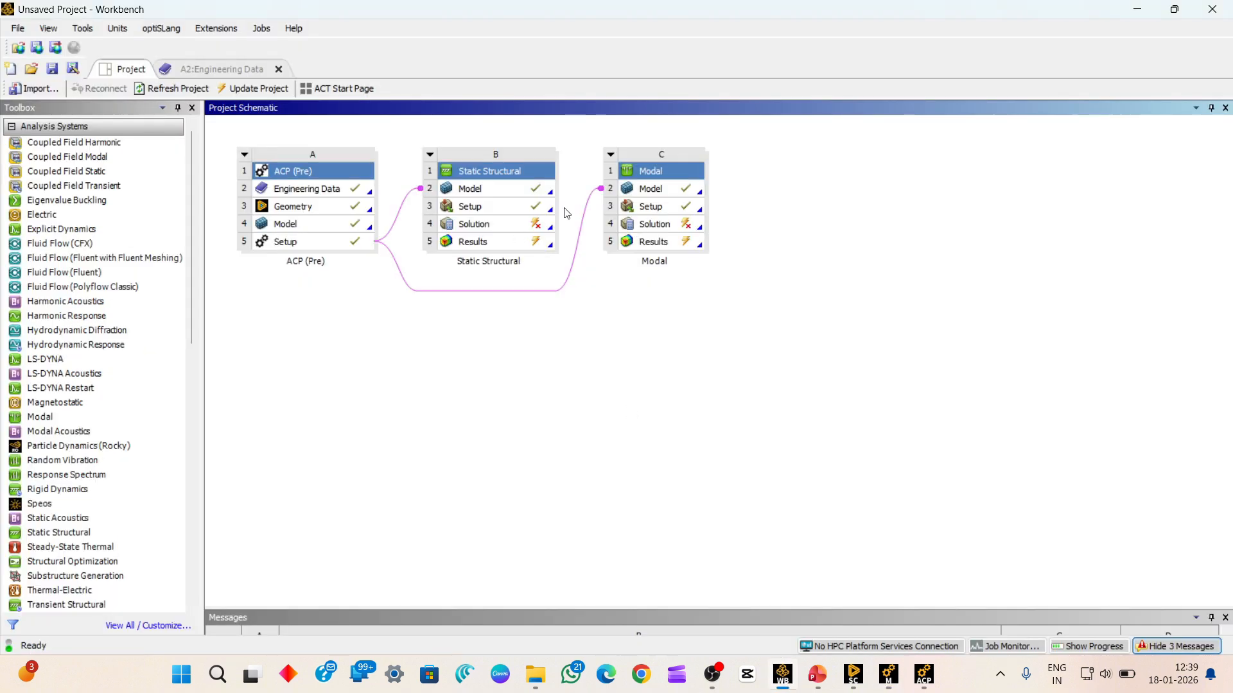
double_click(669, 225)
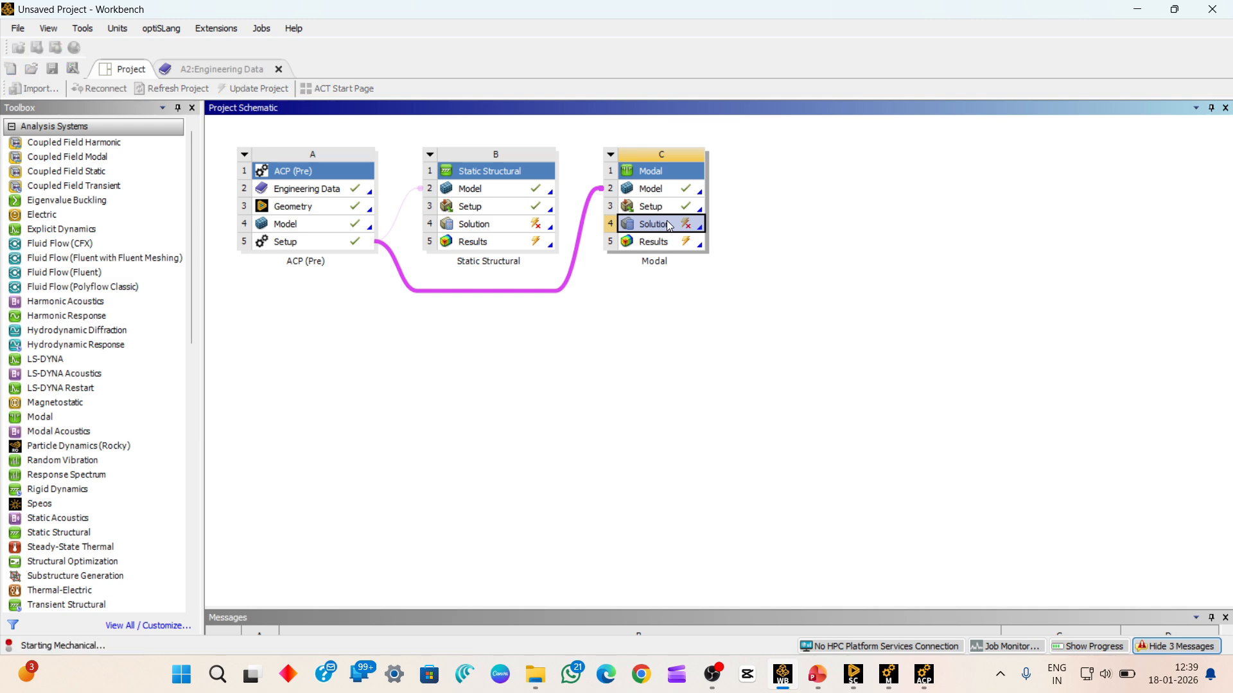
click(885, 648)
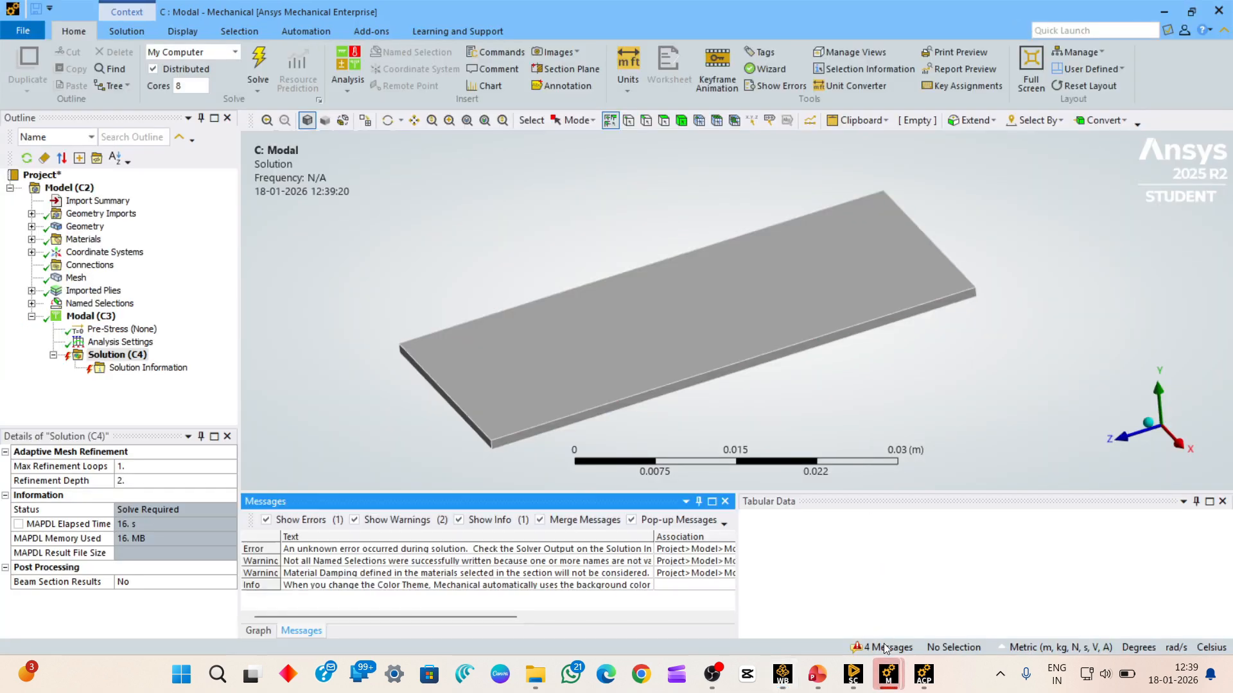
double_click(738, 549)
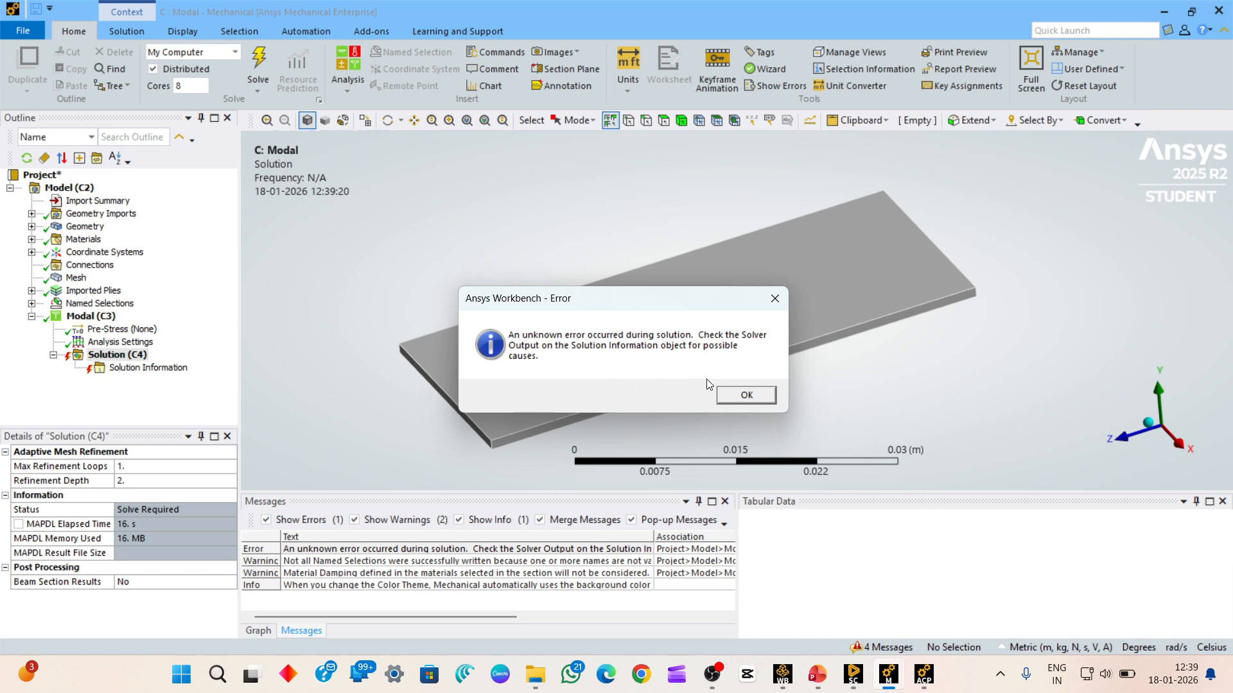
click(738, 394)
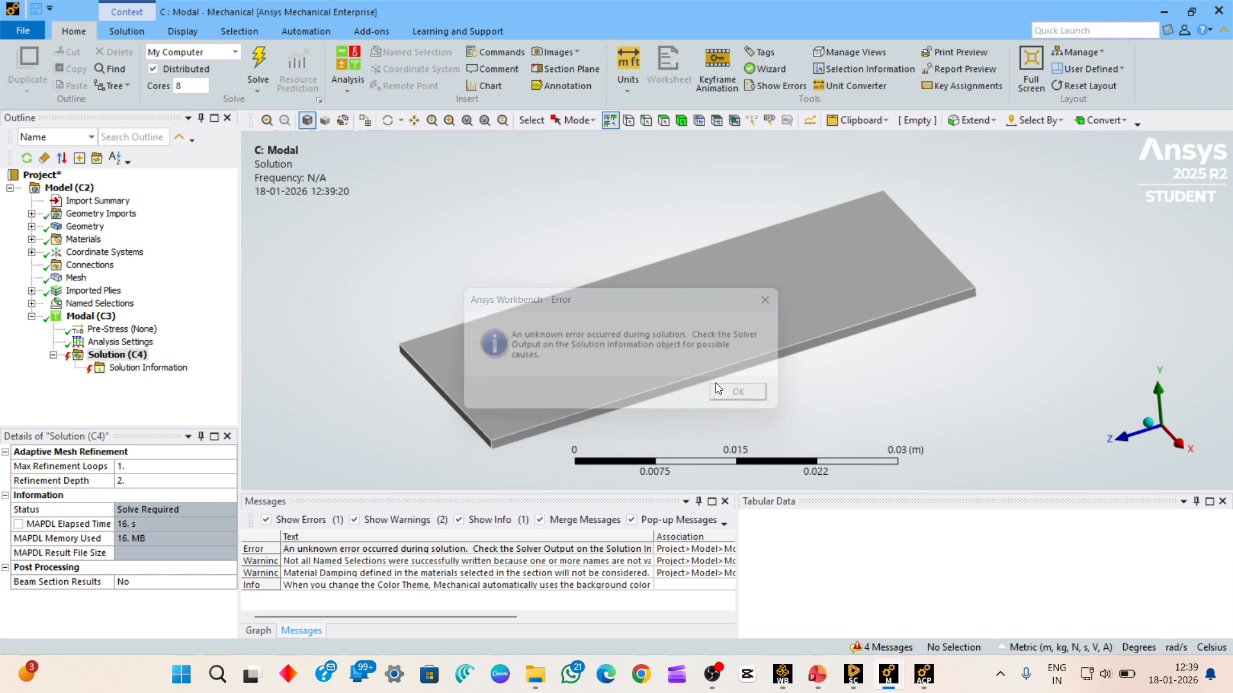
click(159, 369)
drag(353, 270, 457, 270)
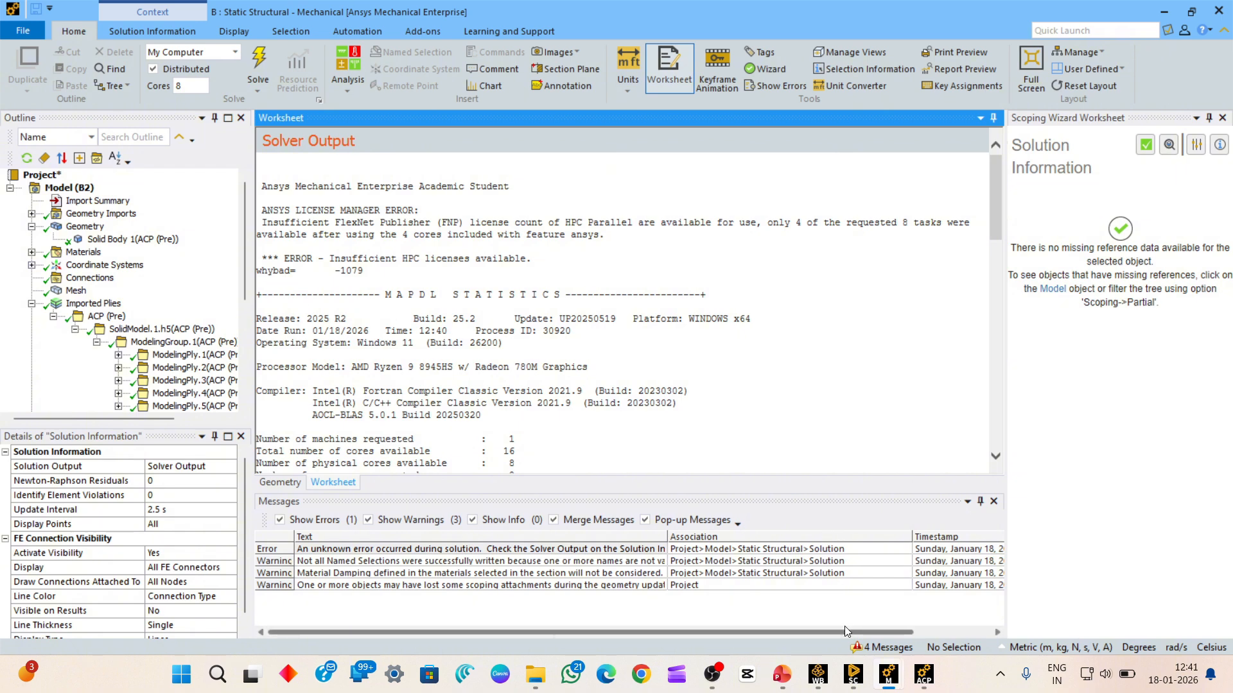
- Set the number of solver cores to 4 and solve the Static Structural analysis
click(196, 85)
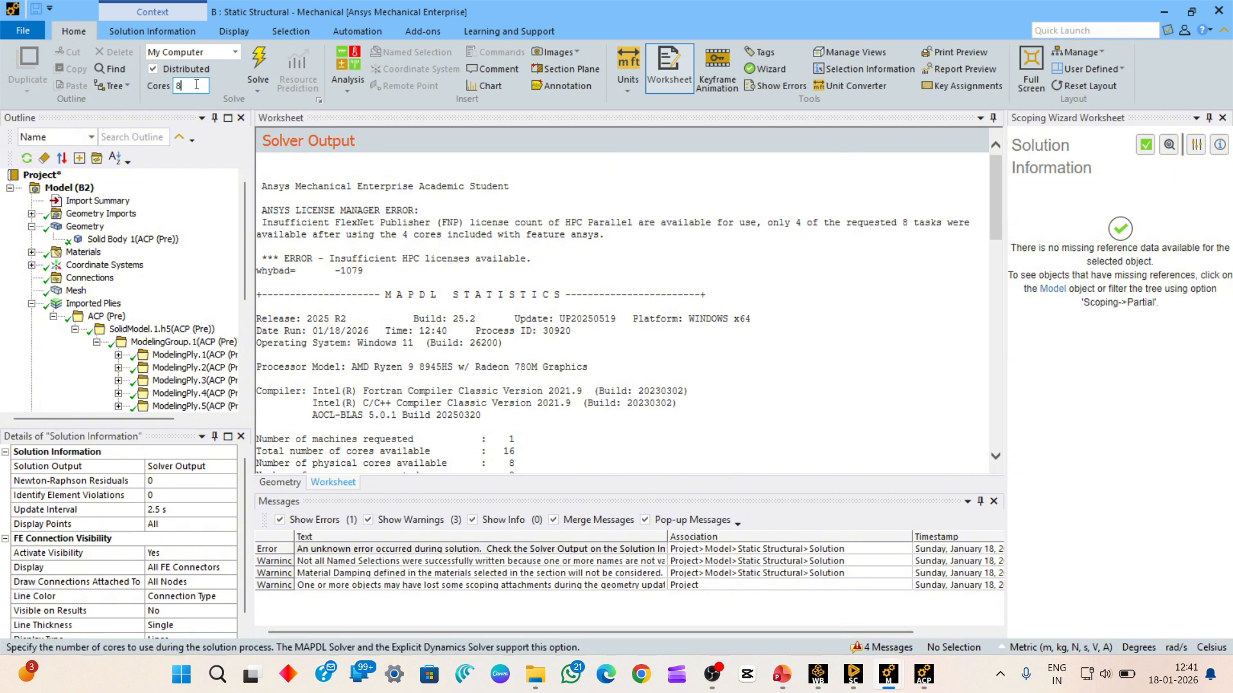
text(4)
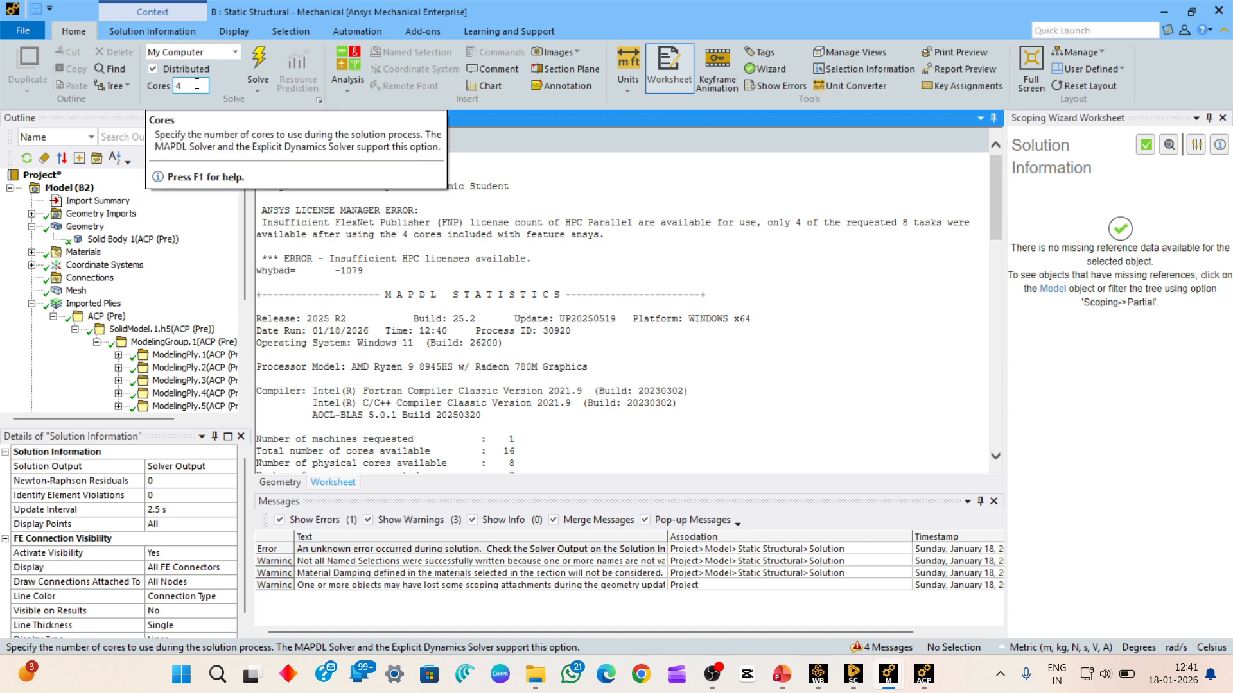
click(259, 62)
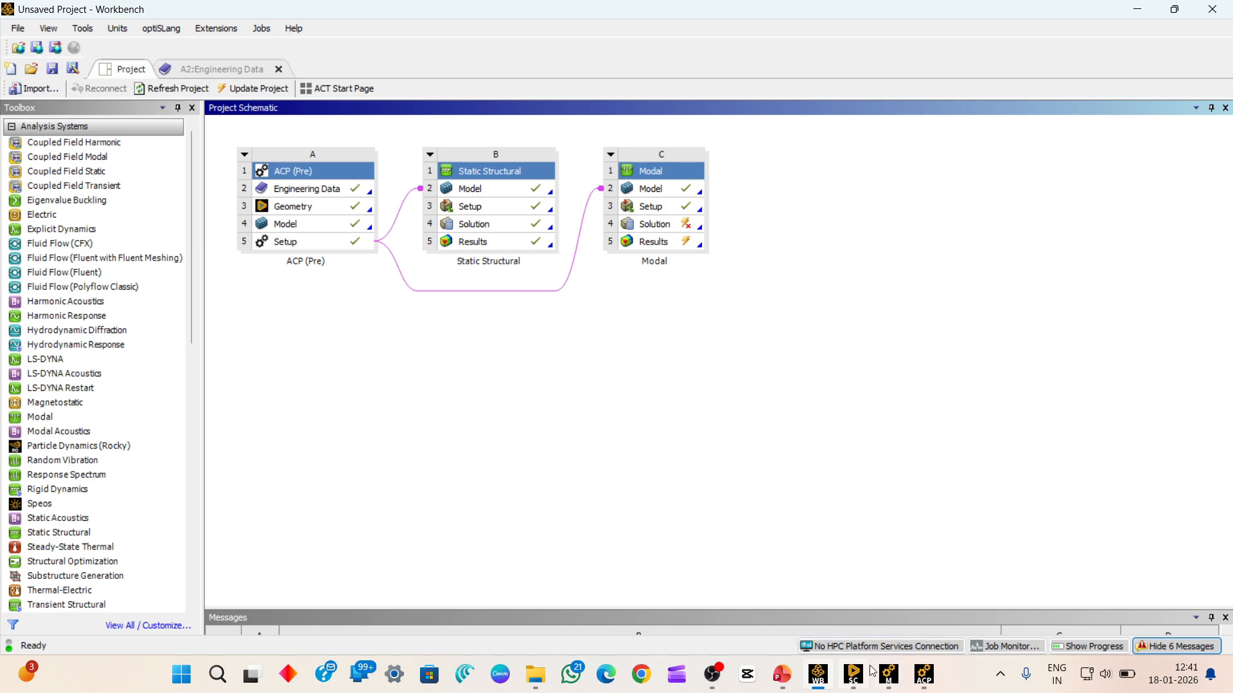
- Update the Modal system from the Workbench project schematic
mouse_move(853, 675)
mouse_move(870, 611)
click(611, 156)
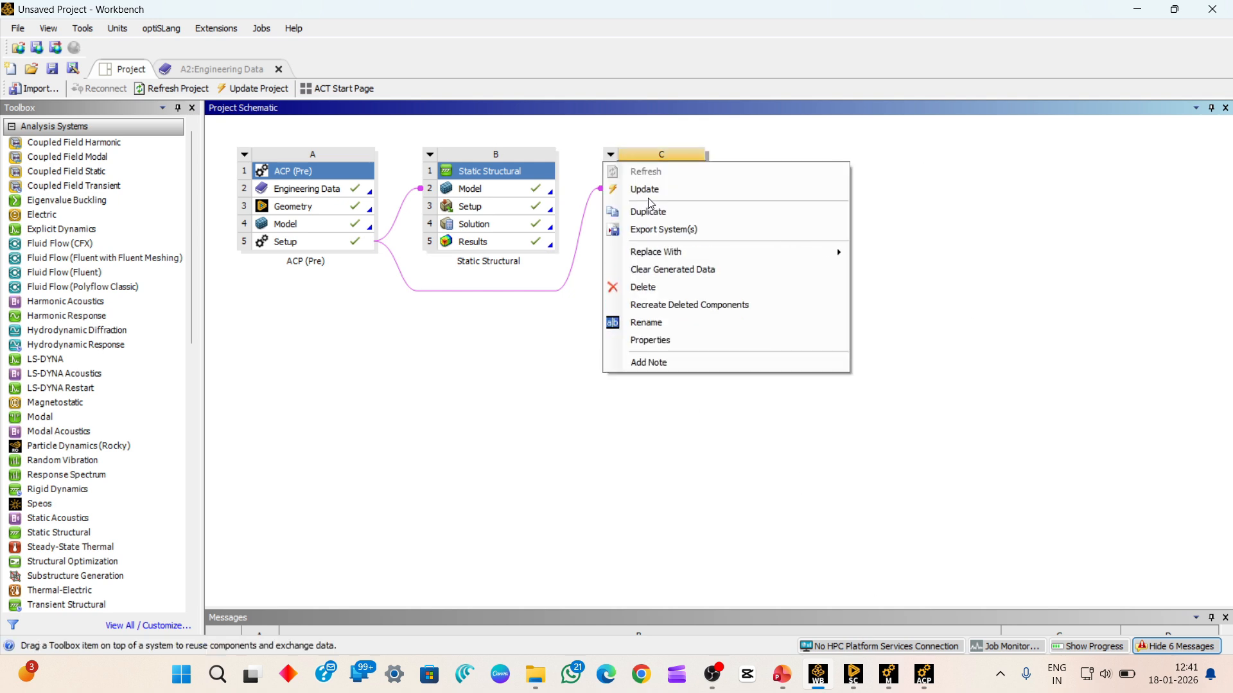
click(681, 234)
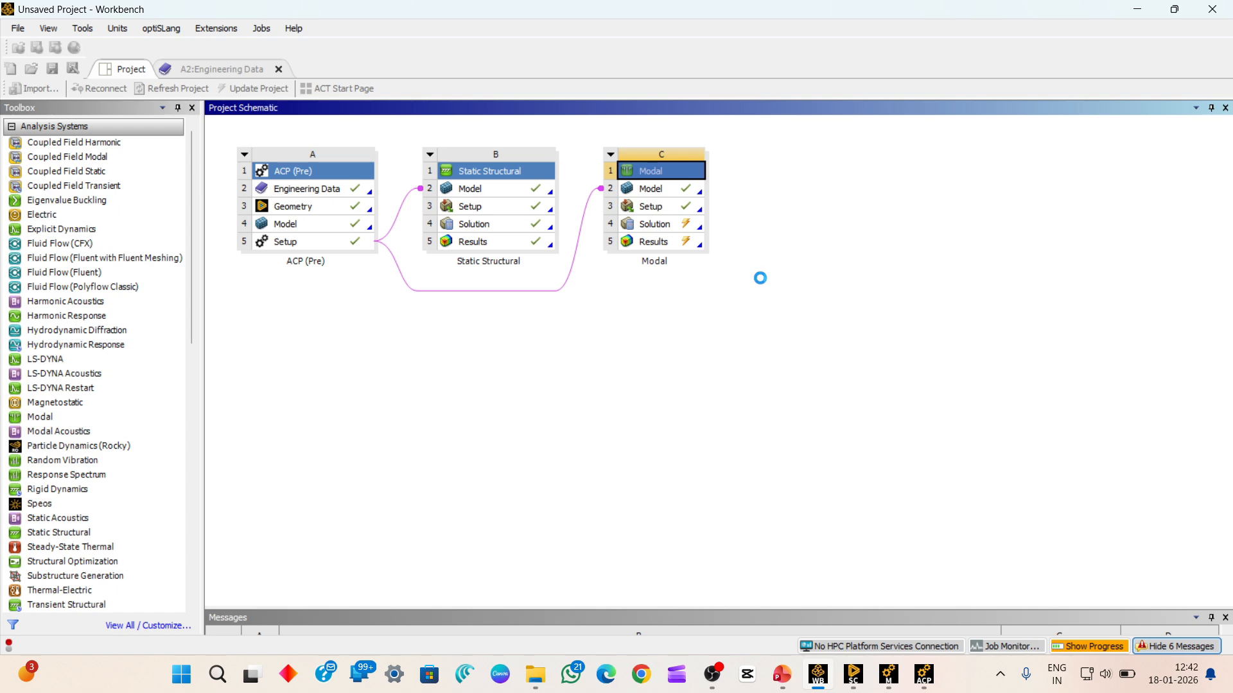
- Switch to the Static Structural Mechanical window, display its Total Deformation result and close the Scoping Wizard Worksheet
click(886, 584)
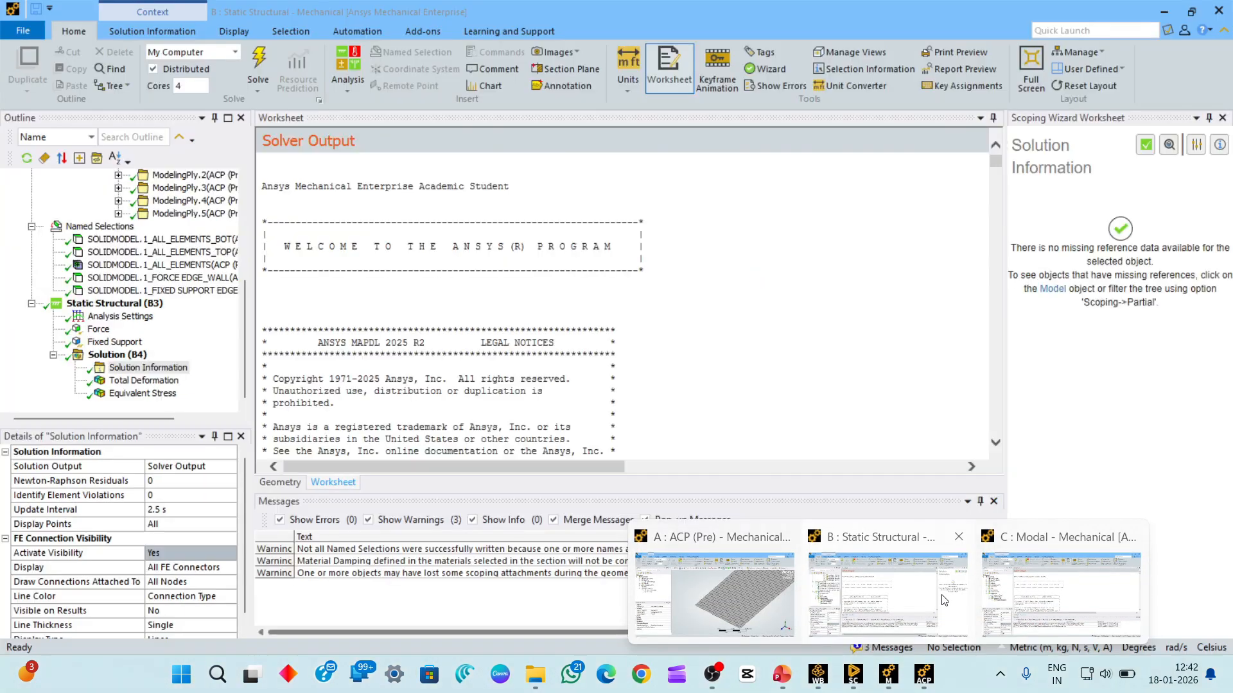
click(117, 354)
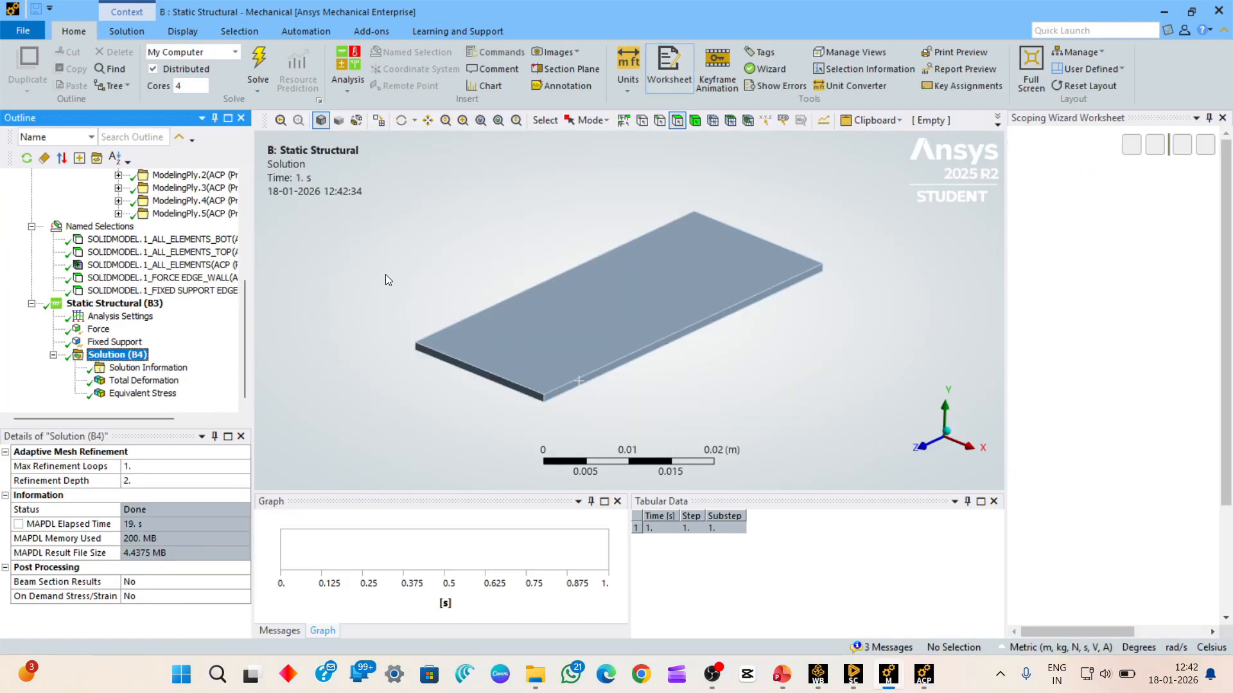
click(135, 382)
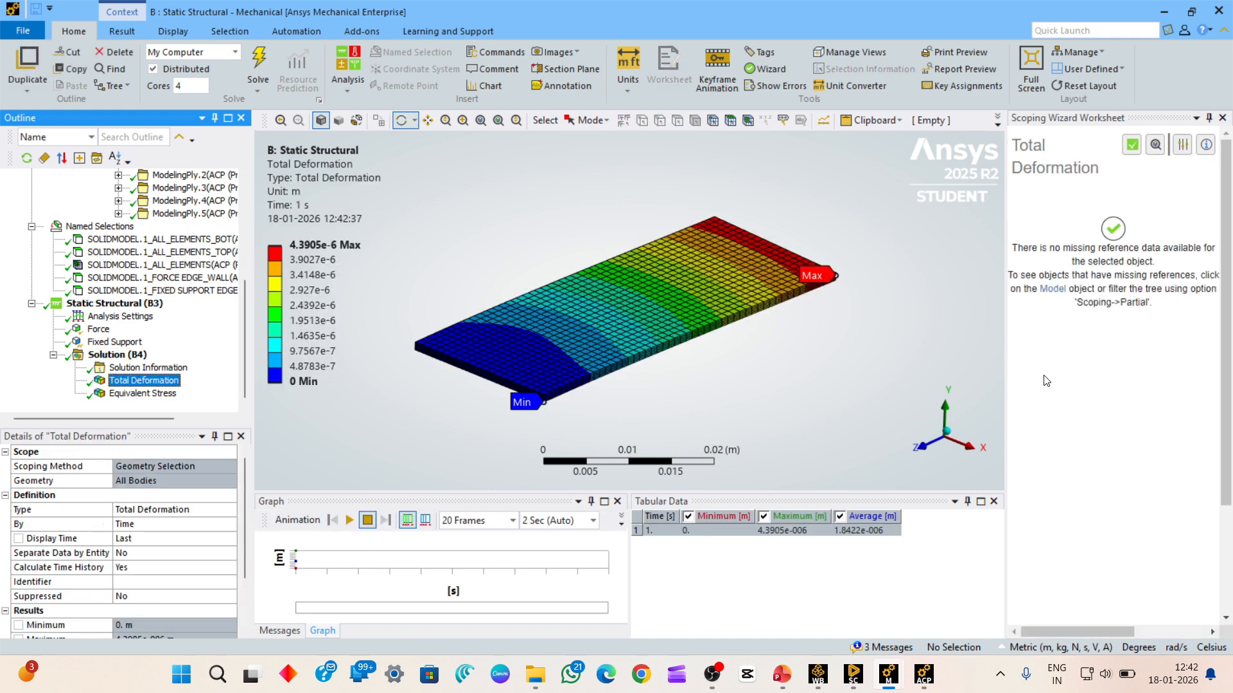
click(1223, 118)
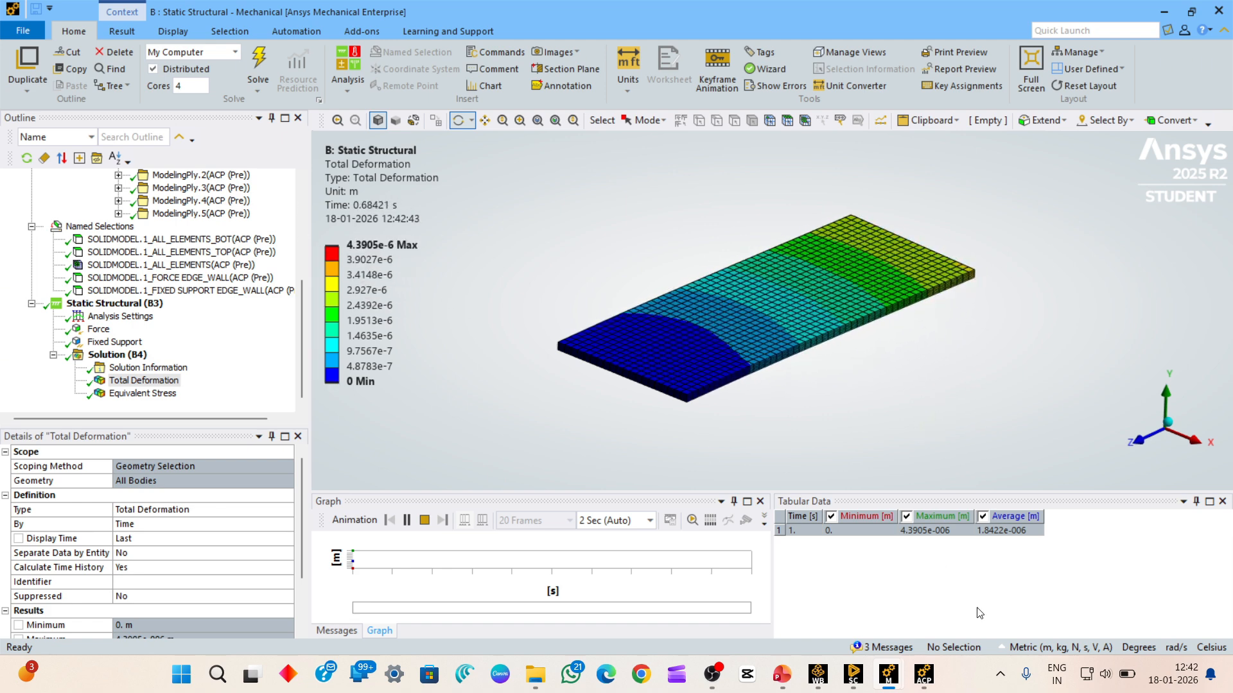
- Change the unit system to Metric (mm, kg, N, s, mV, mA) for the Total Deformation result
click(1025, 649)
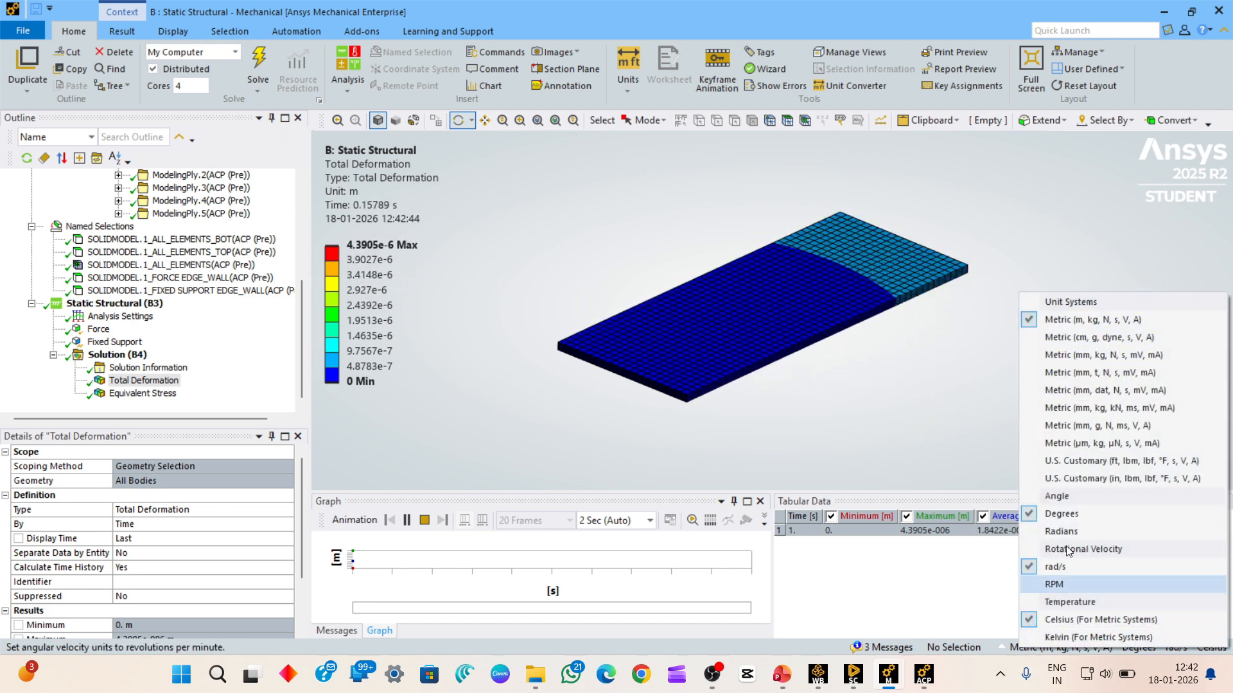
click(1067, 363)
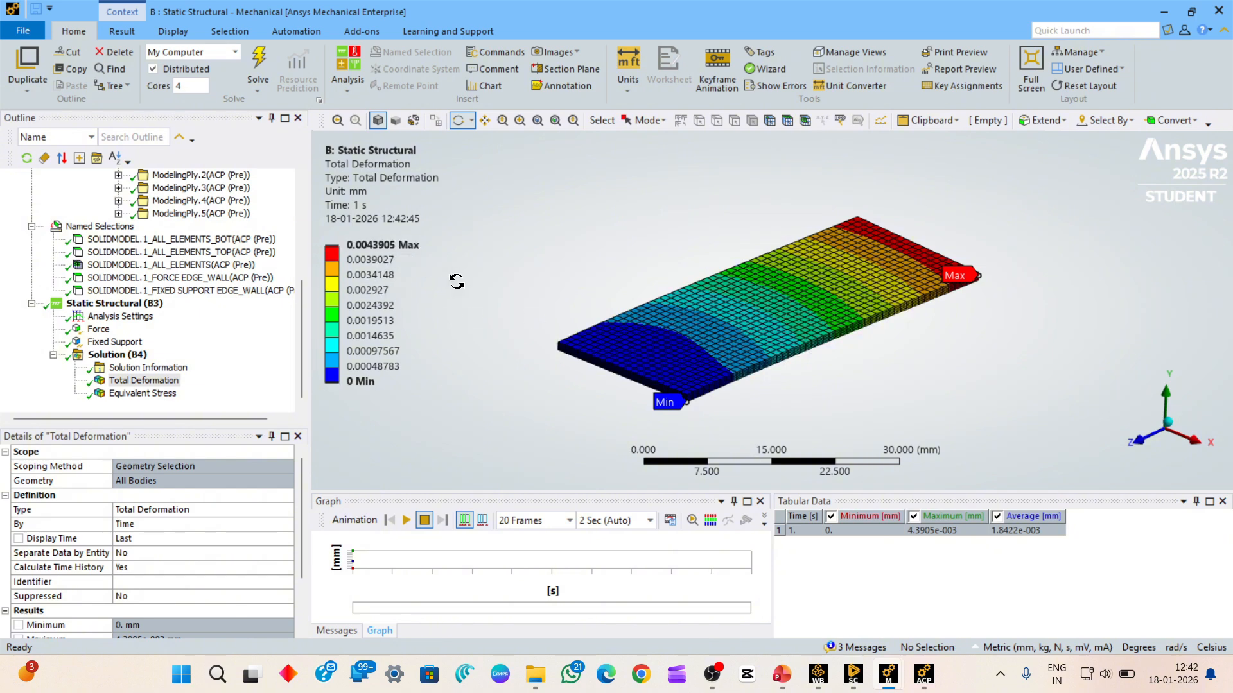
click(456, 281)
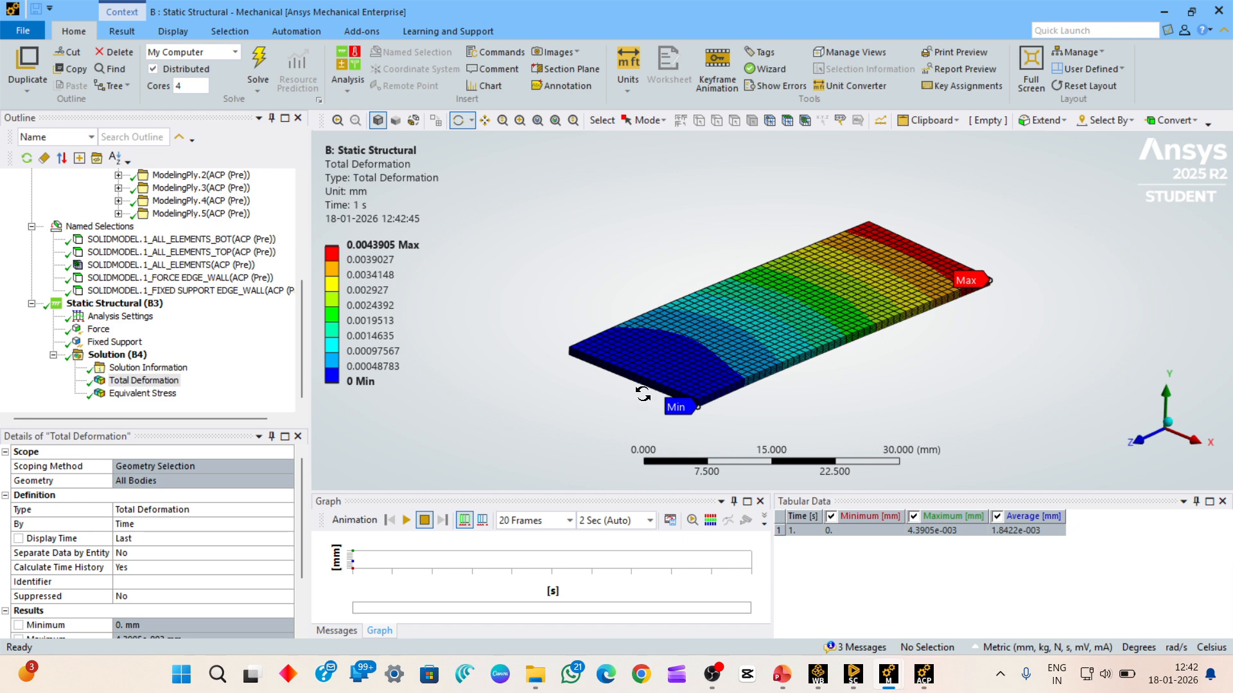
- Check the Force load's scope and components, and switch to the Modal system's Mechanical window
click(99, 330)
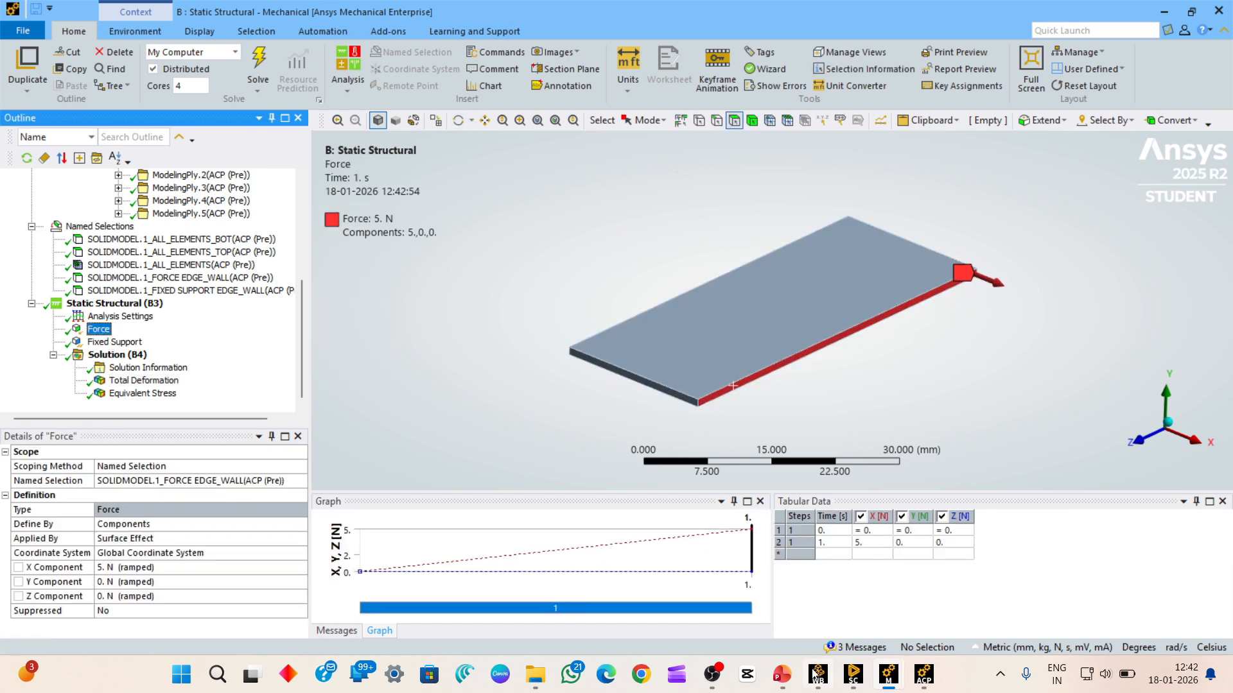
click(1117, 565)
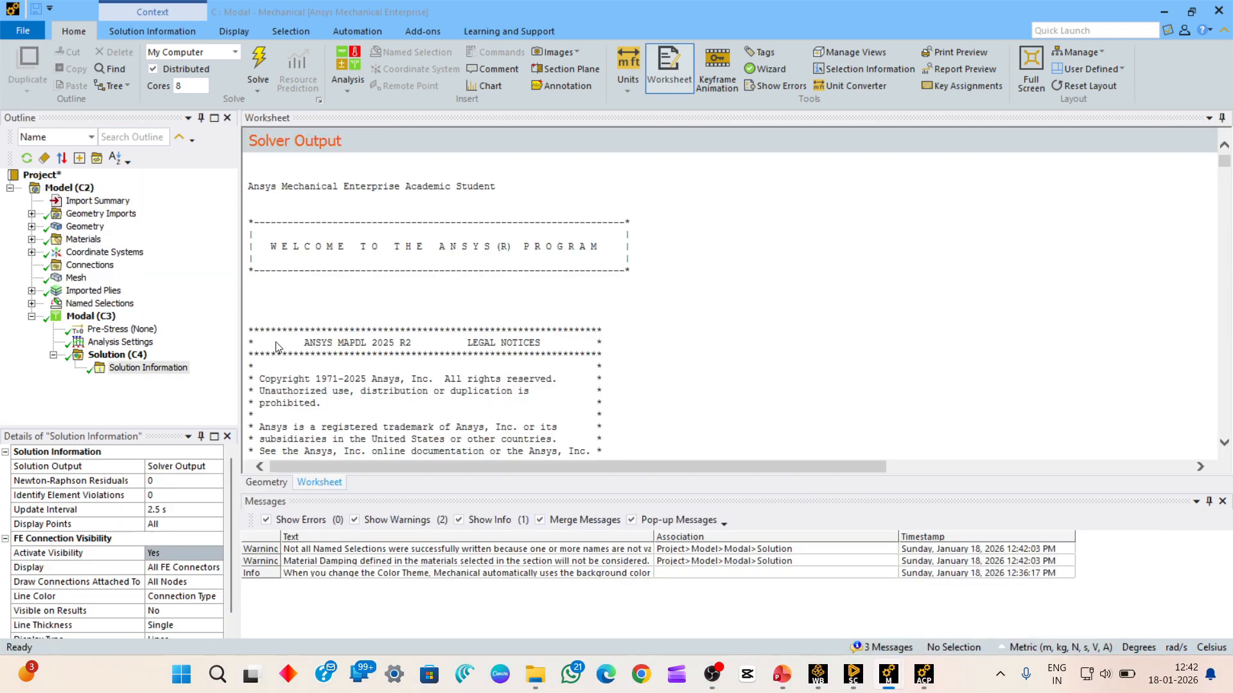
- Display the Modal solution's frequency table and enlarge the graph and tabular data area to review all ten modes
click(118, 355)
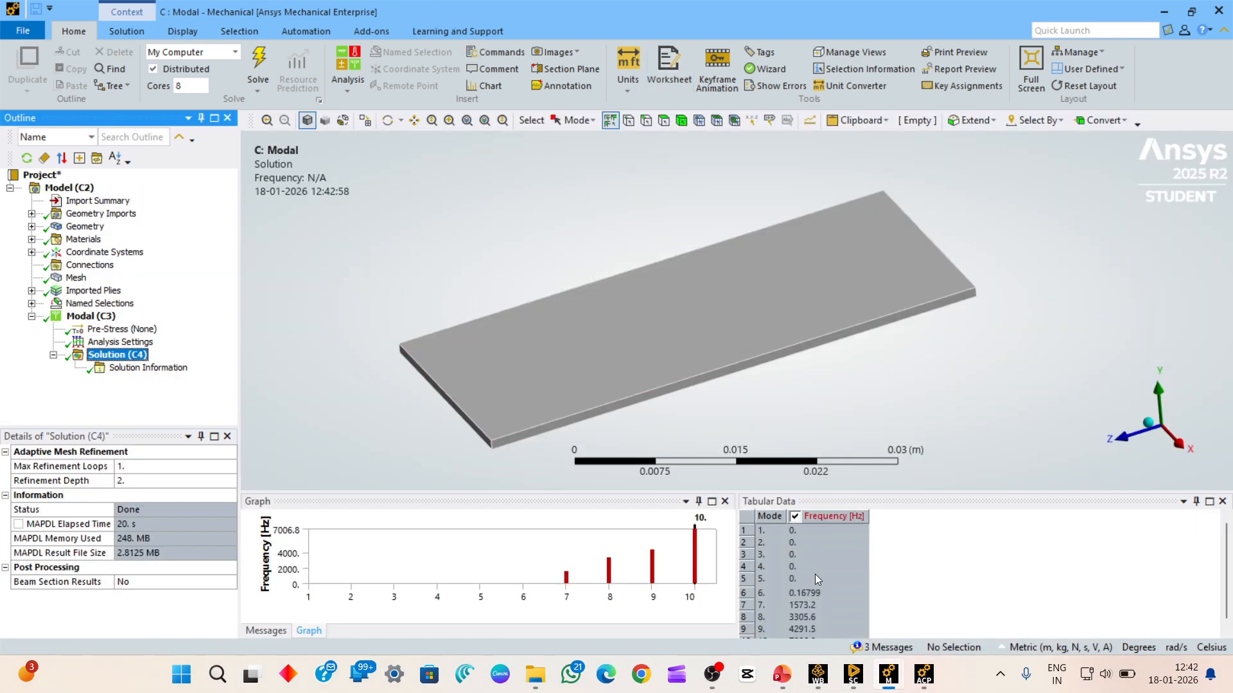
drag(819, 502, 824, 418)
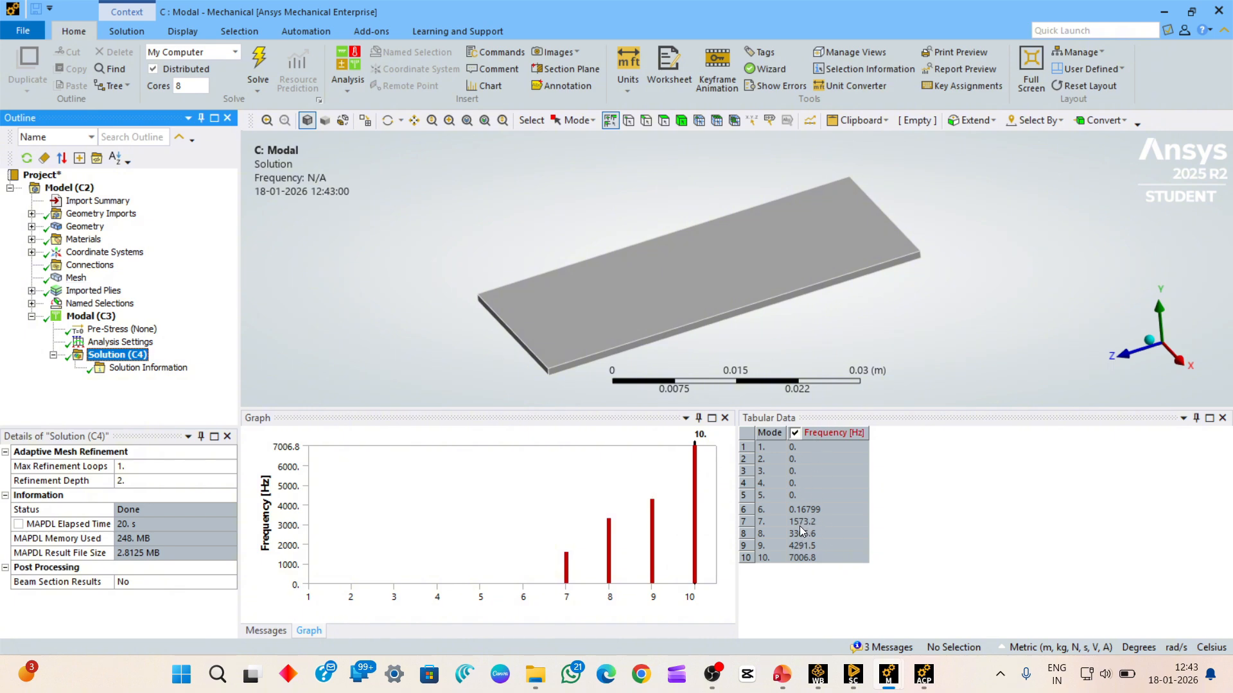
click(809, 544)
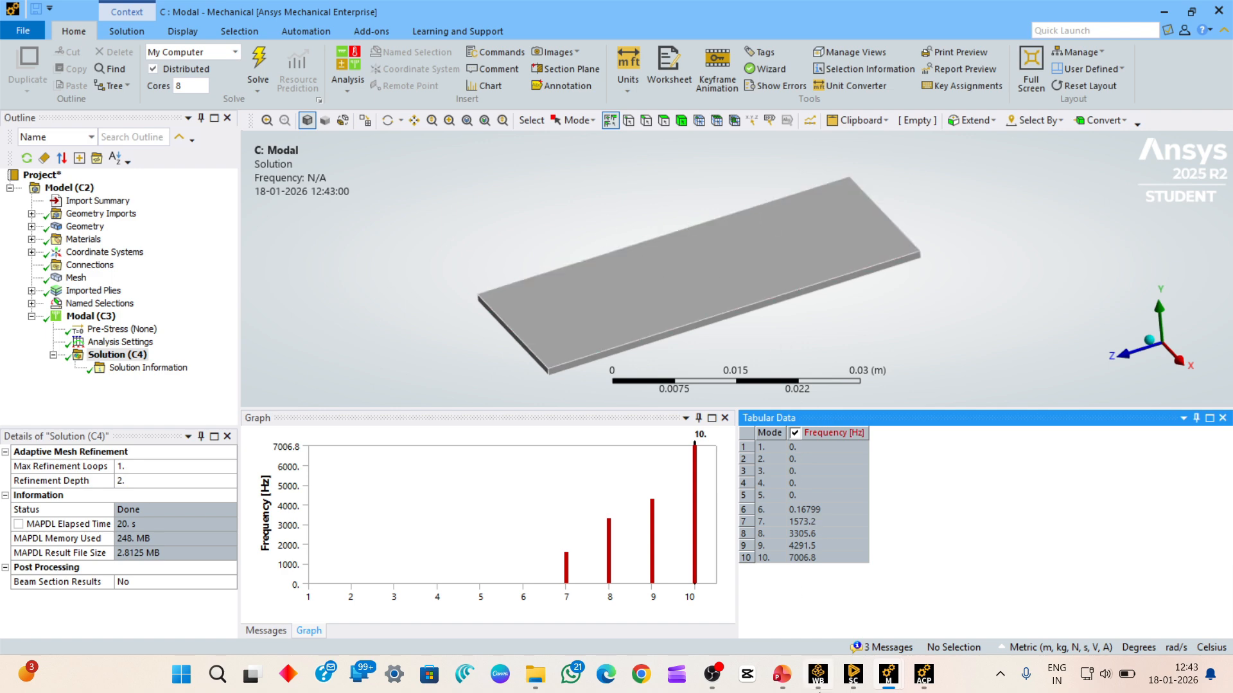
- Switch through Workbench to a blank Notepad document and note case 1 with ply angles 0, 45, 0, 45, 0
click(817, 675)
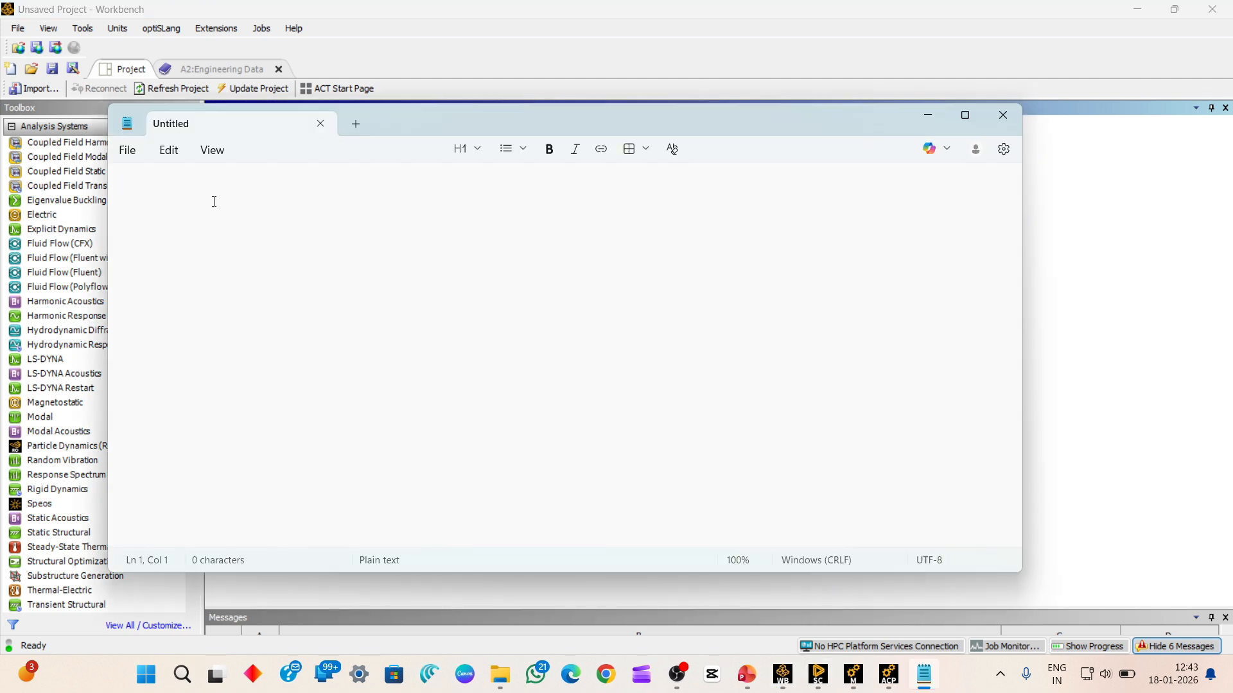
text(case 1  )
text(0)
key(Return)
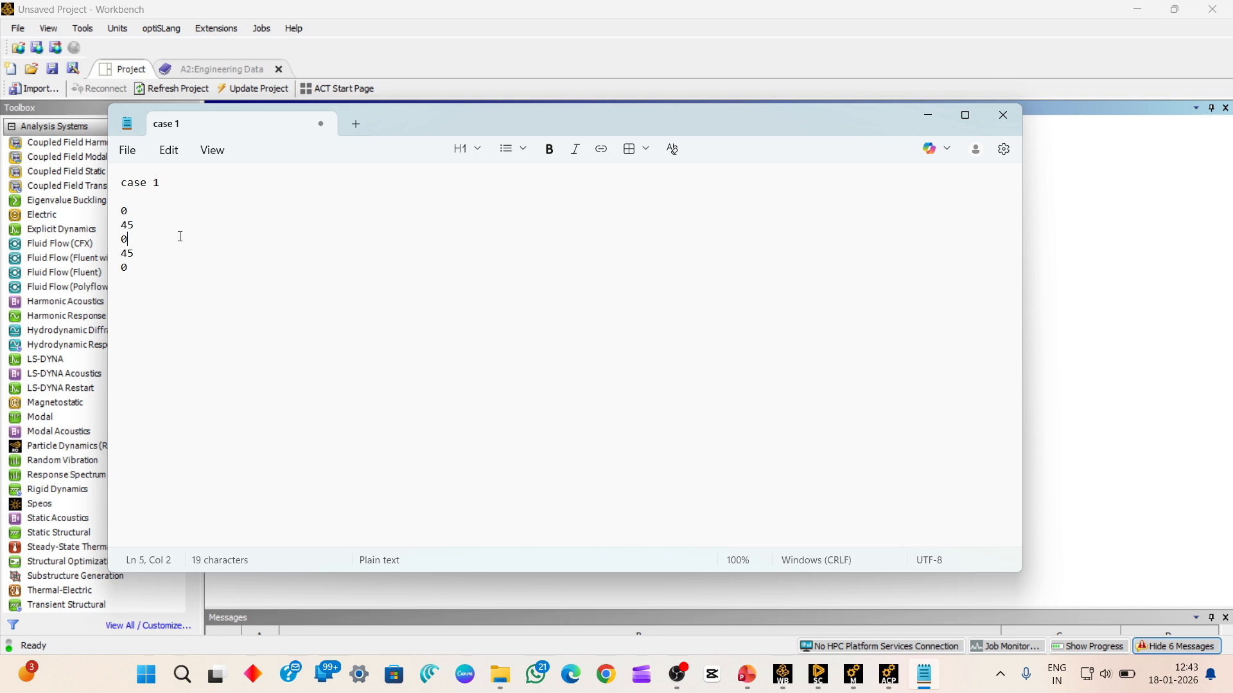
- Return to the Workbench project schematic, select the ACP (Pre) Setup cell and switch to its Composite PrepPost window
click(1081, 247)
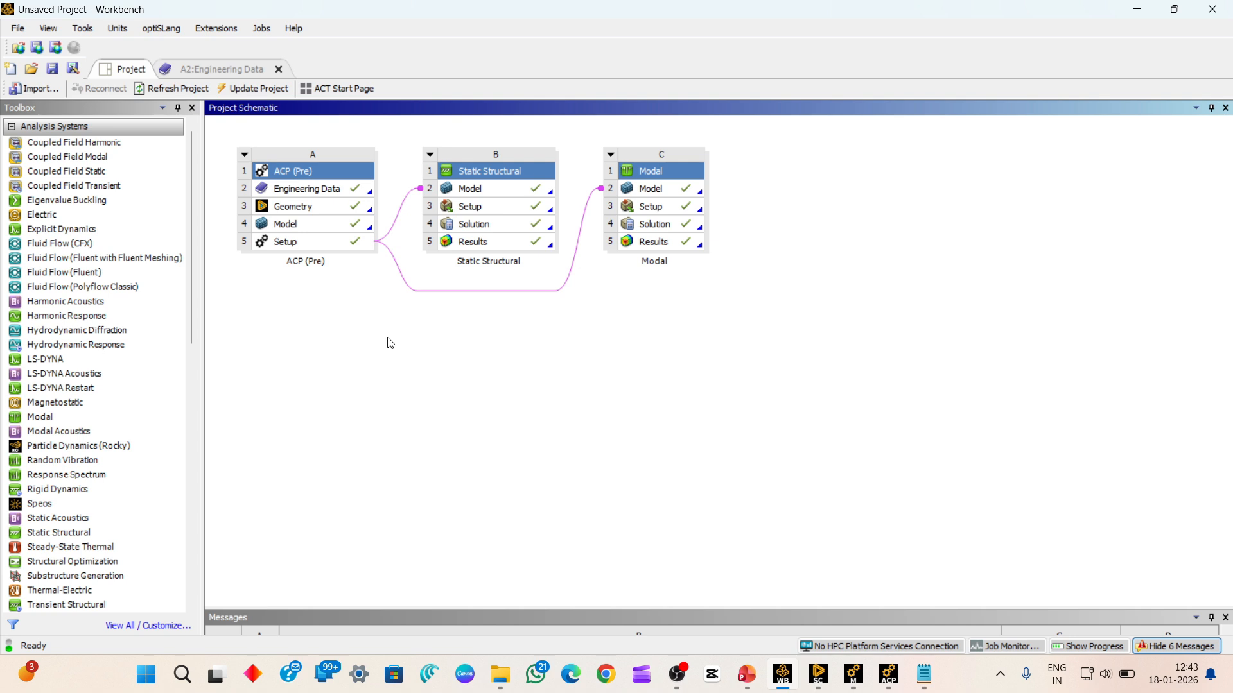
click(334, 247)
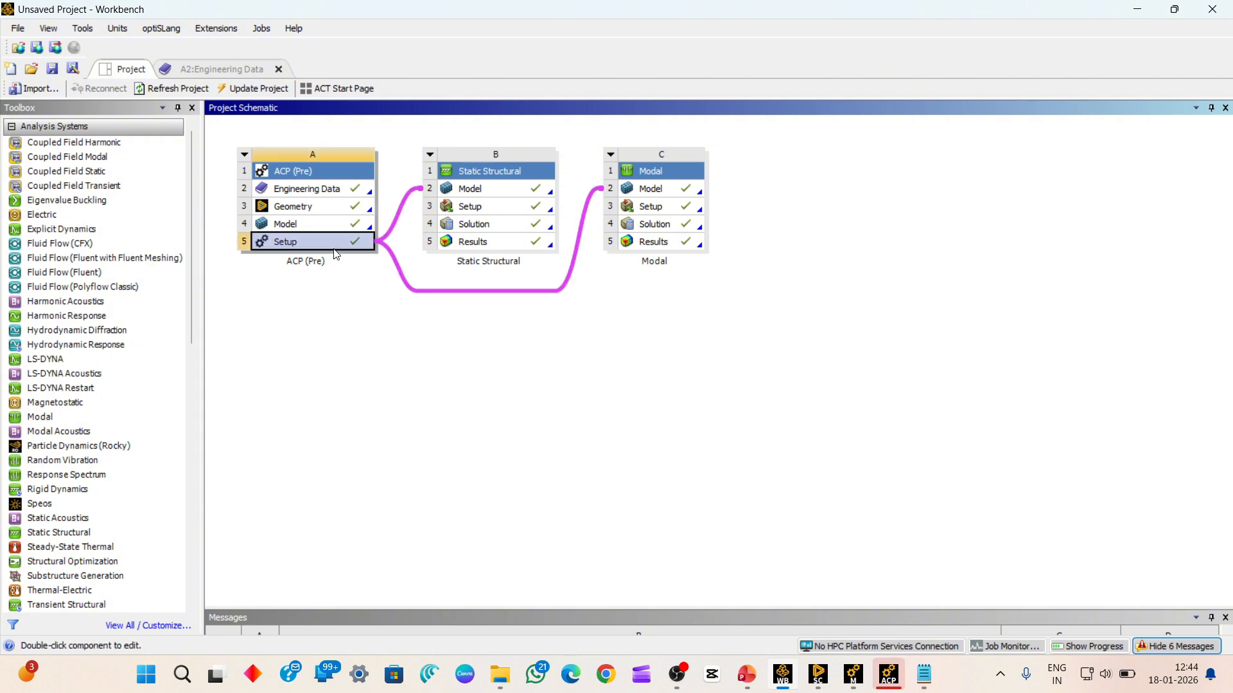
click(881, 683)
scroll(119, 511, down, 2)
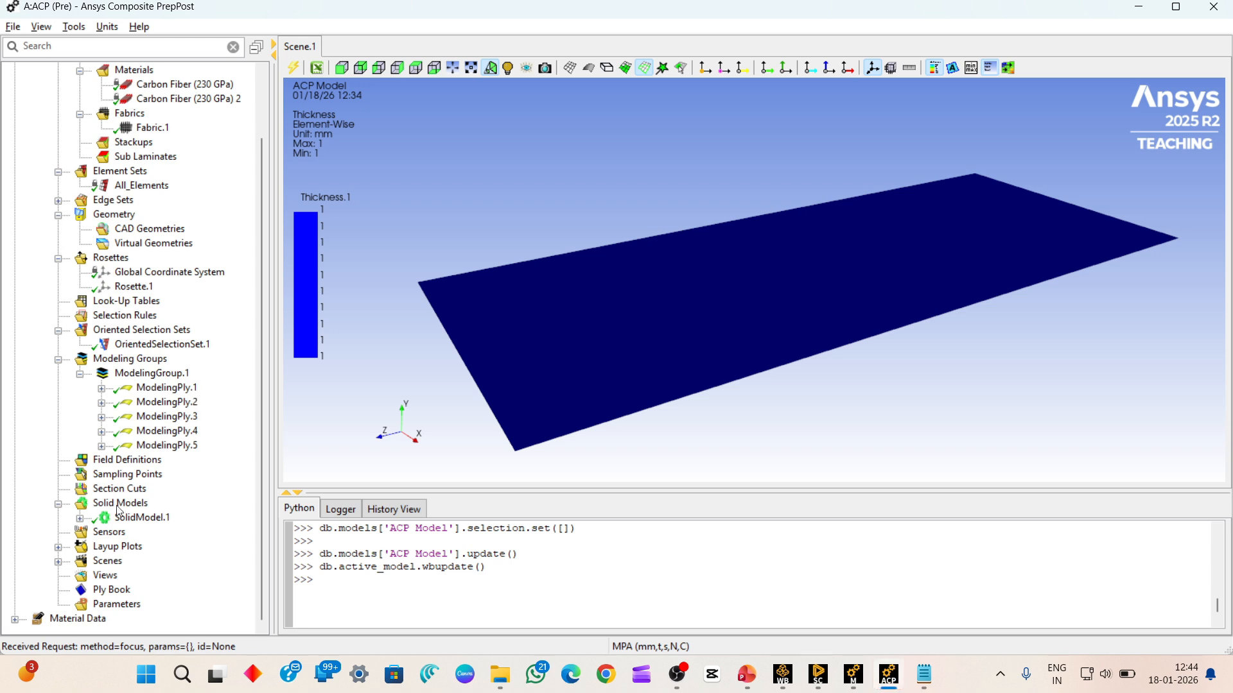
middle_drag(878, 321, 821, 322)
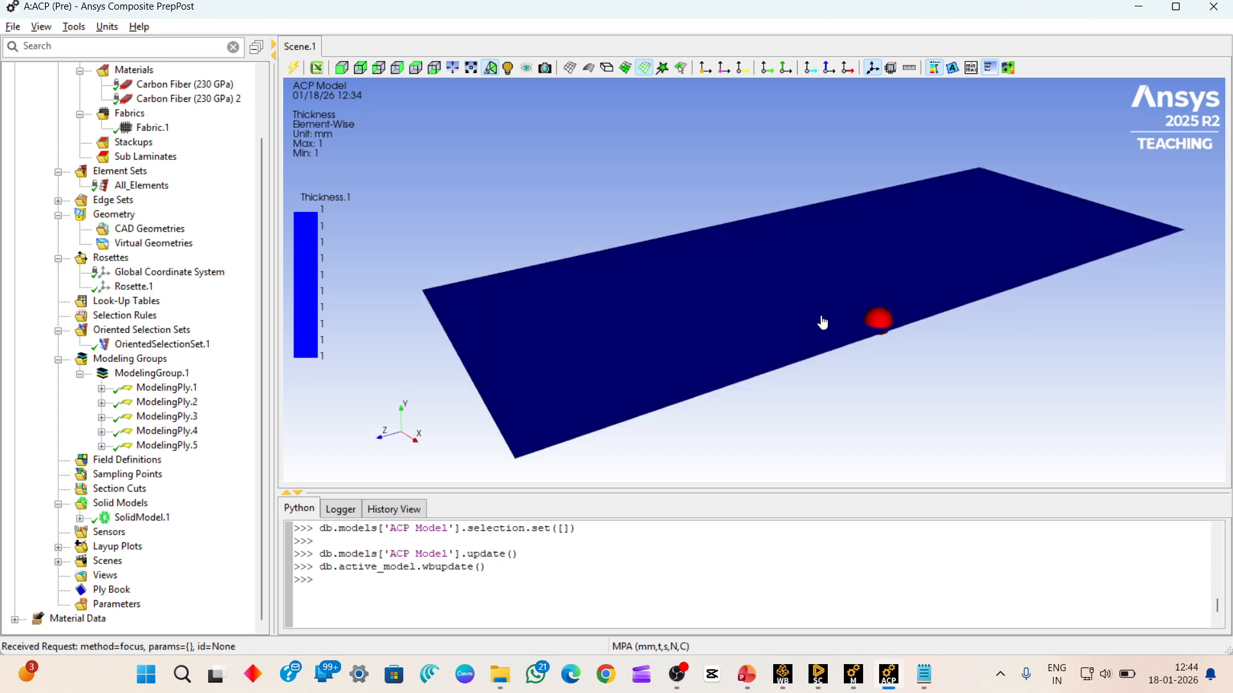
- Create an input parameter linked to the Ply Angle property of ModelingPly.1
click(118, 608)
right_click(118, 608)
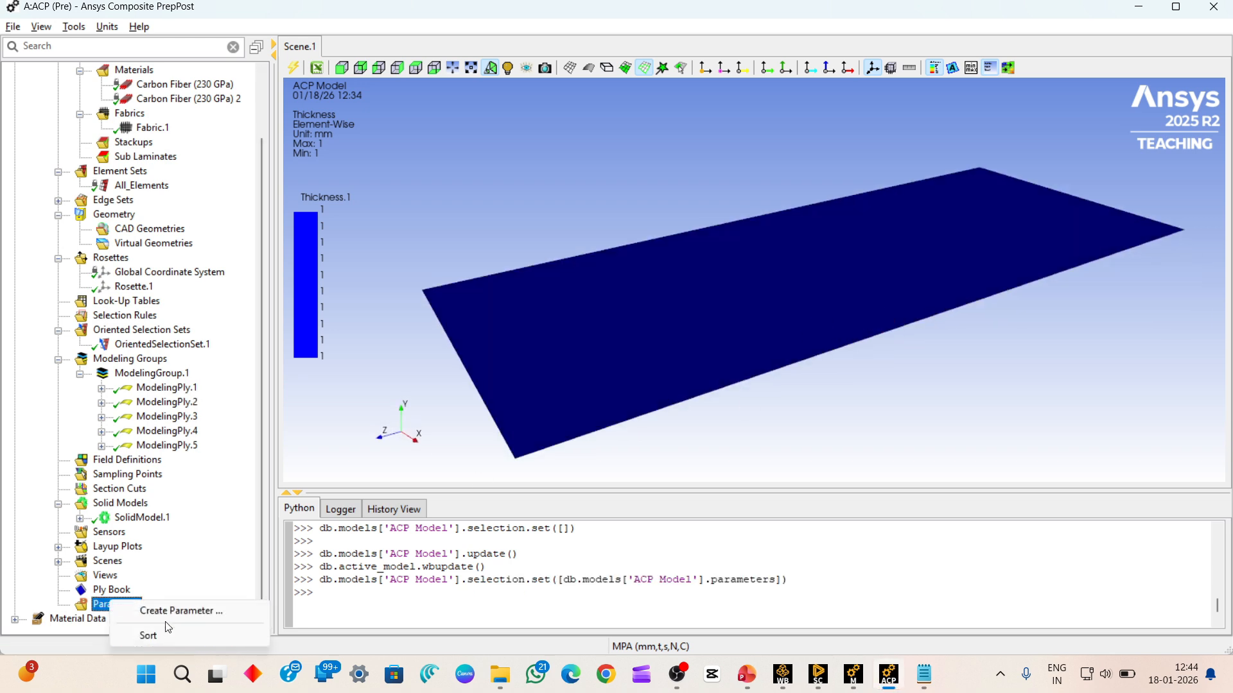
click(186, 610)
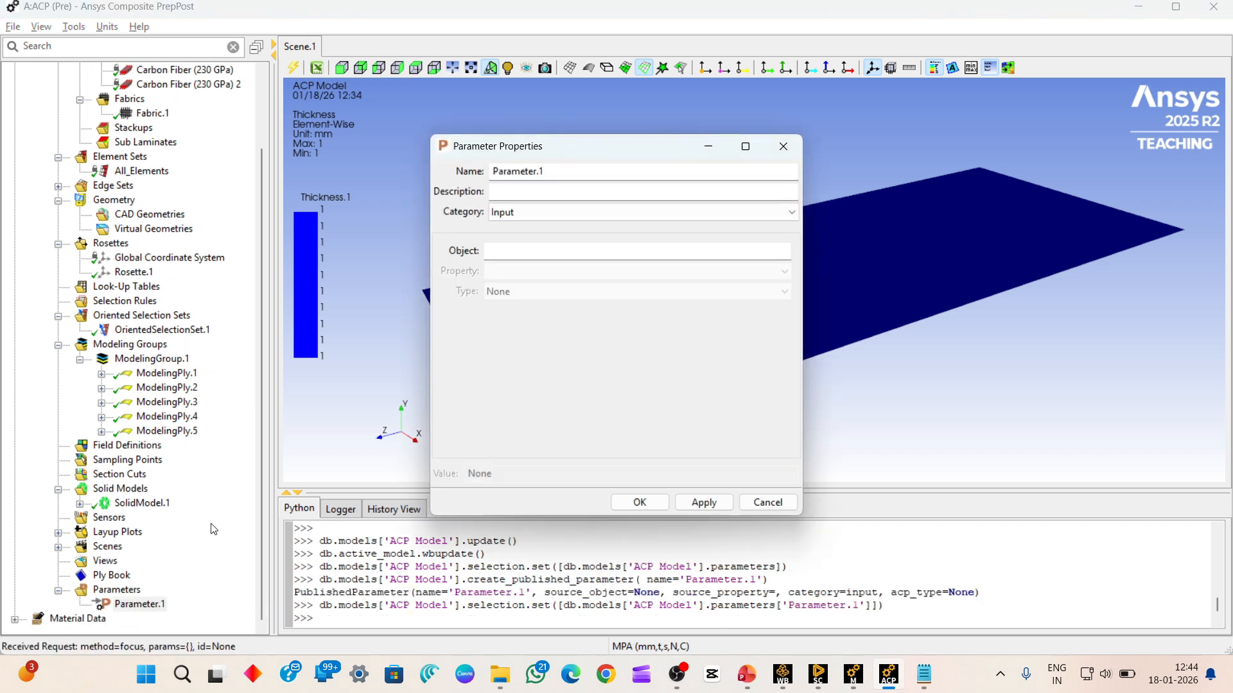
click(530, 251)
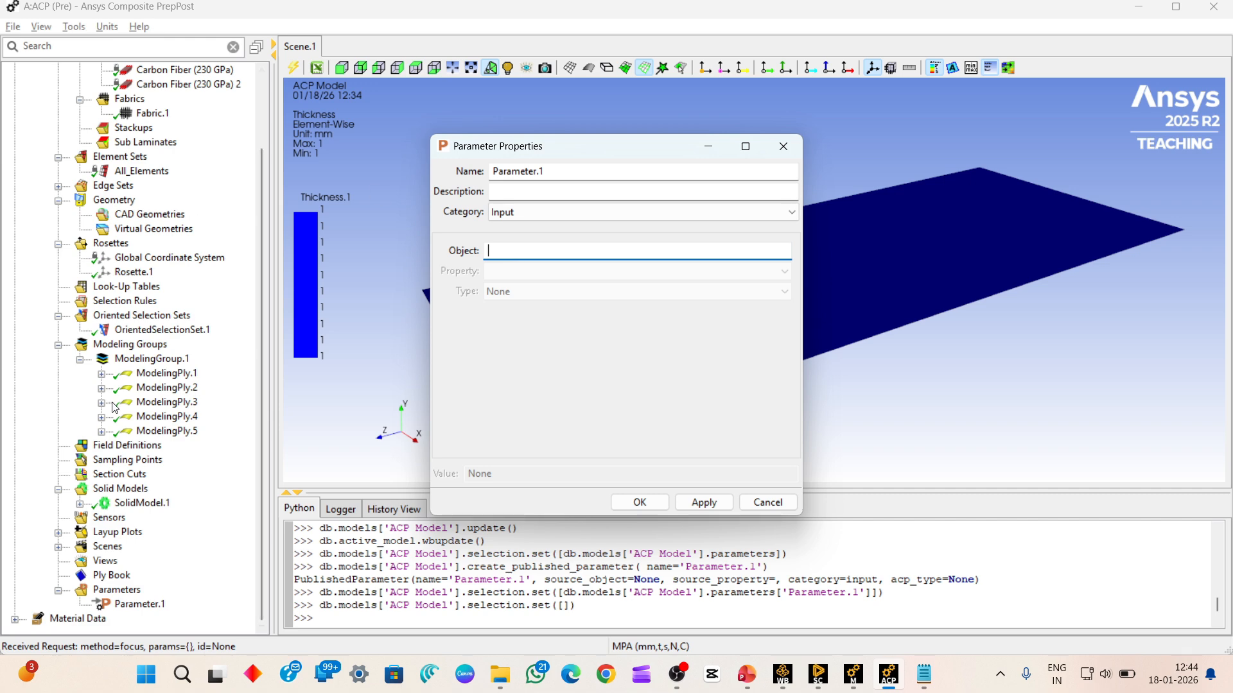
click(167, 374)
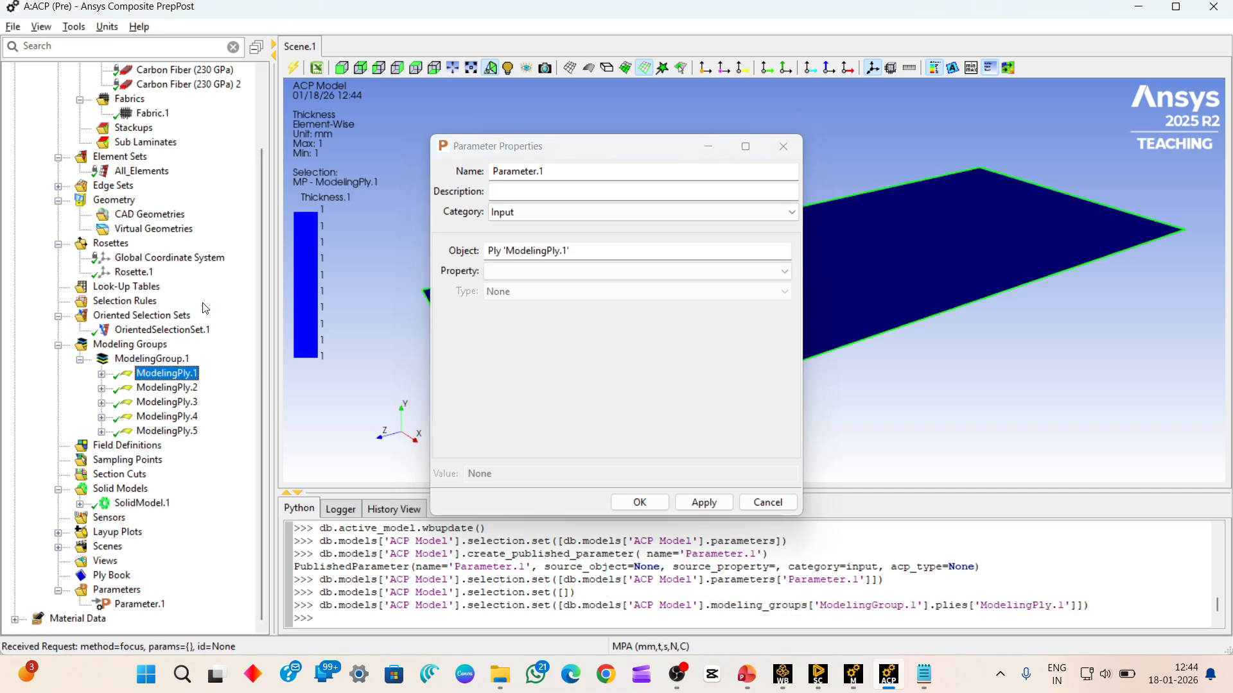
click(502, 280)
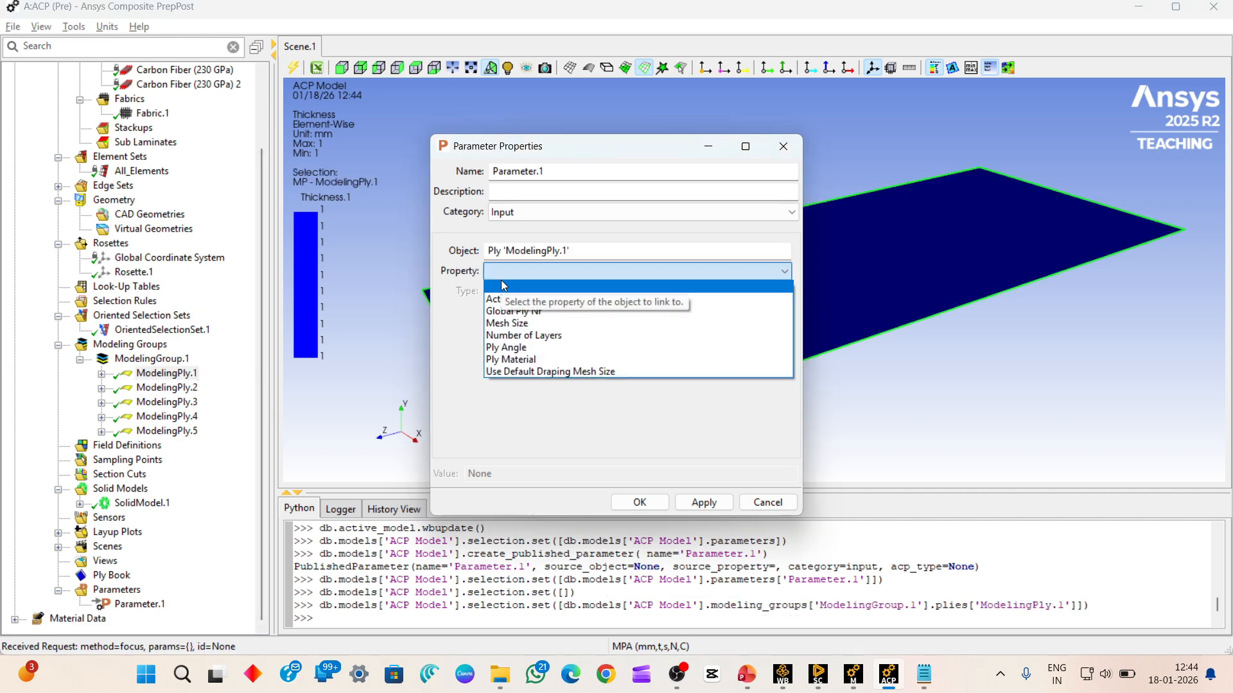
click(569, 347)
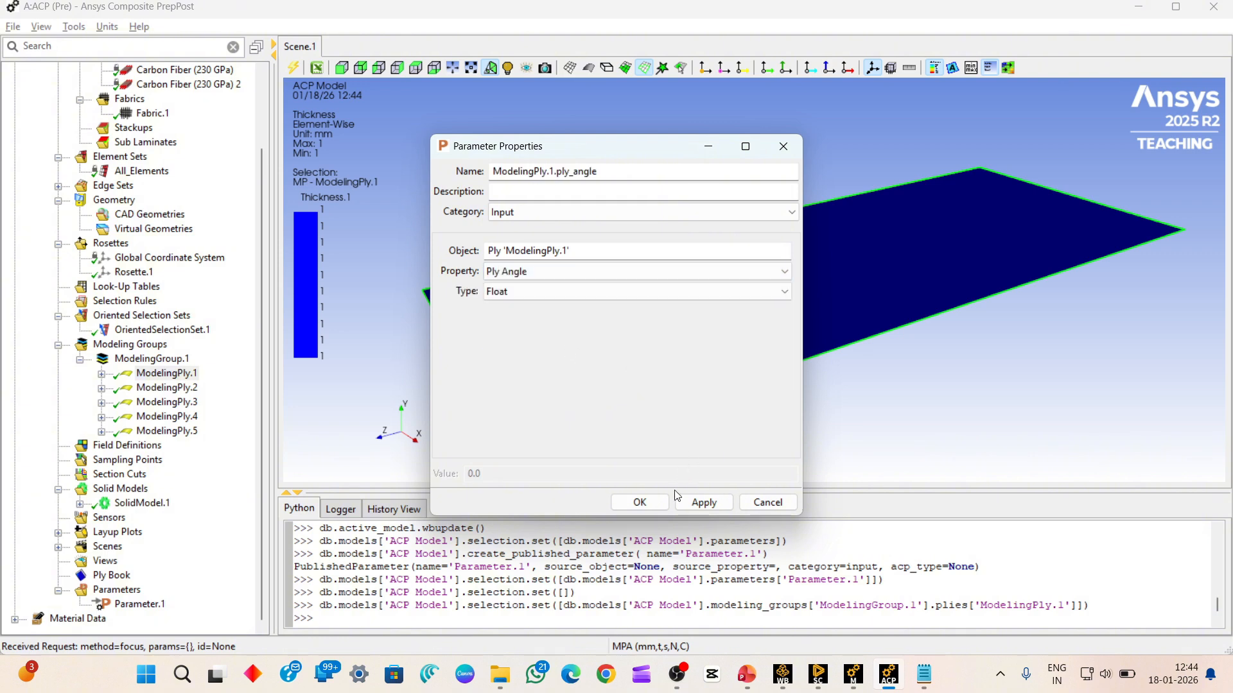
click(650, 502)
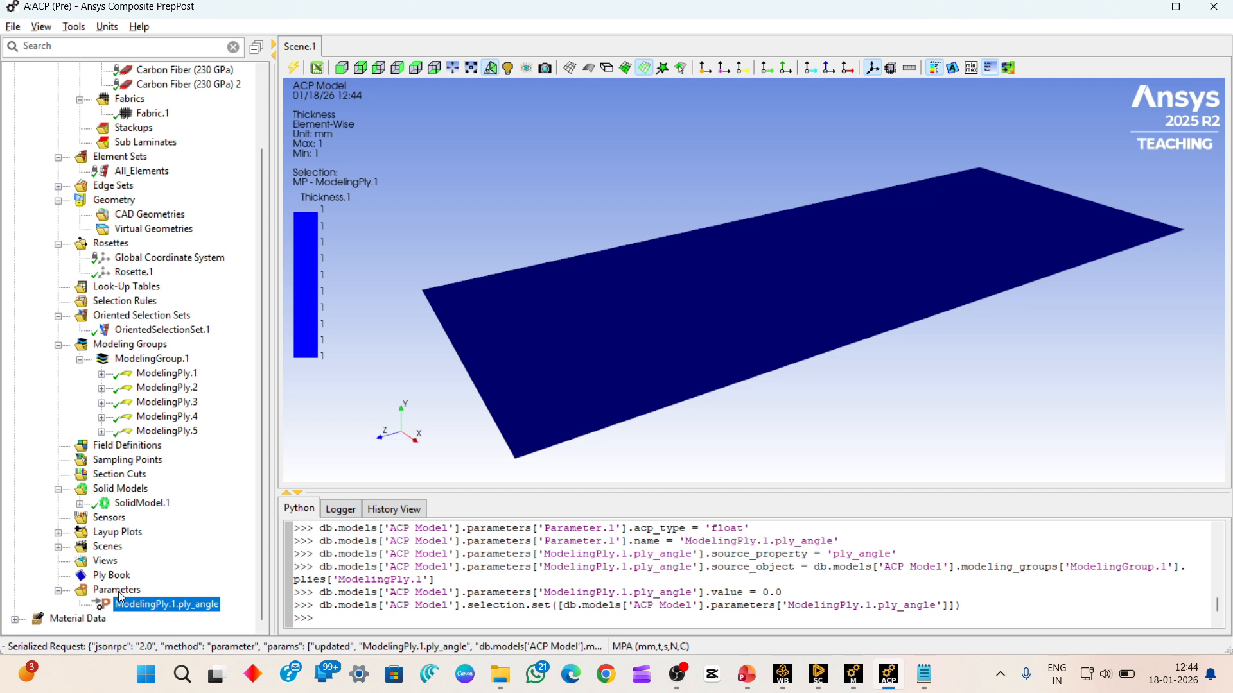
- Create input parameters for the Ply Angle of ModelingPly.2, ModelingPly.3, ModelingPly.4 and ModelingPly.5
right_click(116, 589)
click(180, 592)
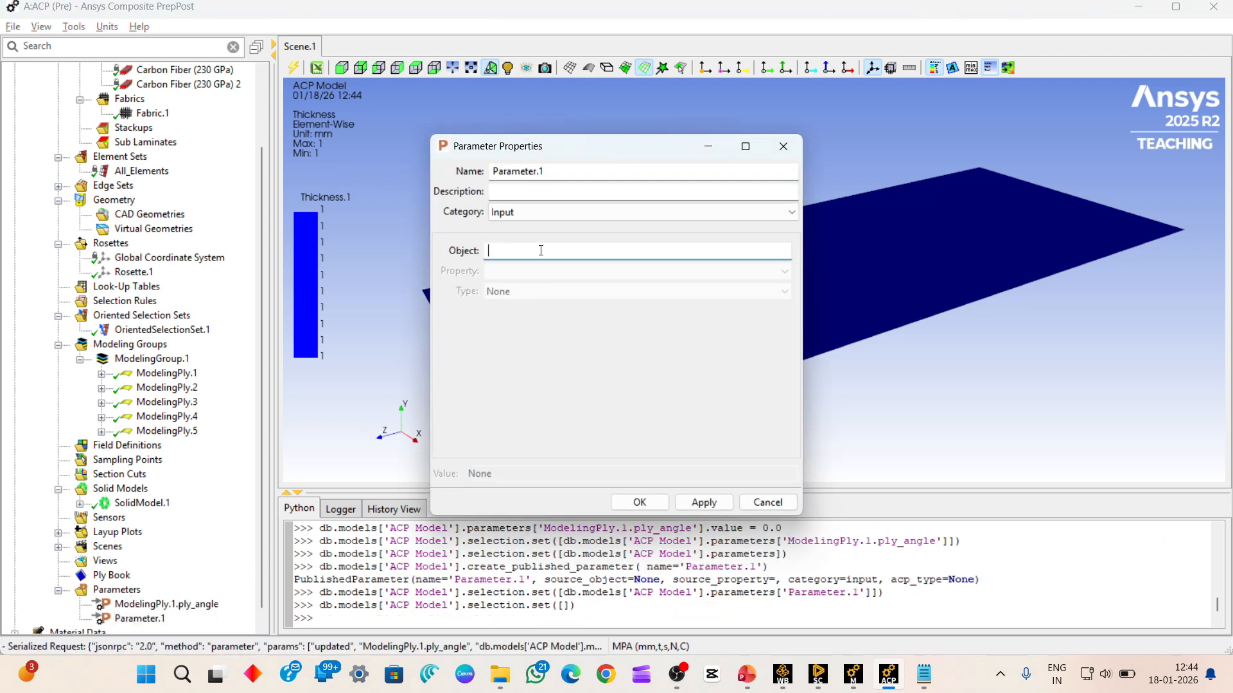
click(167, 387)
click(522, 271)
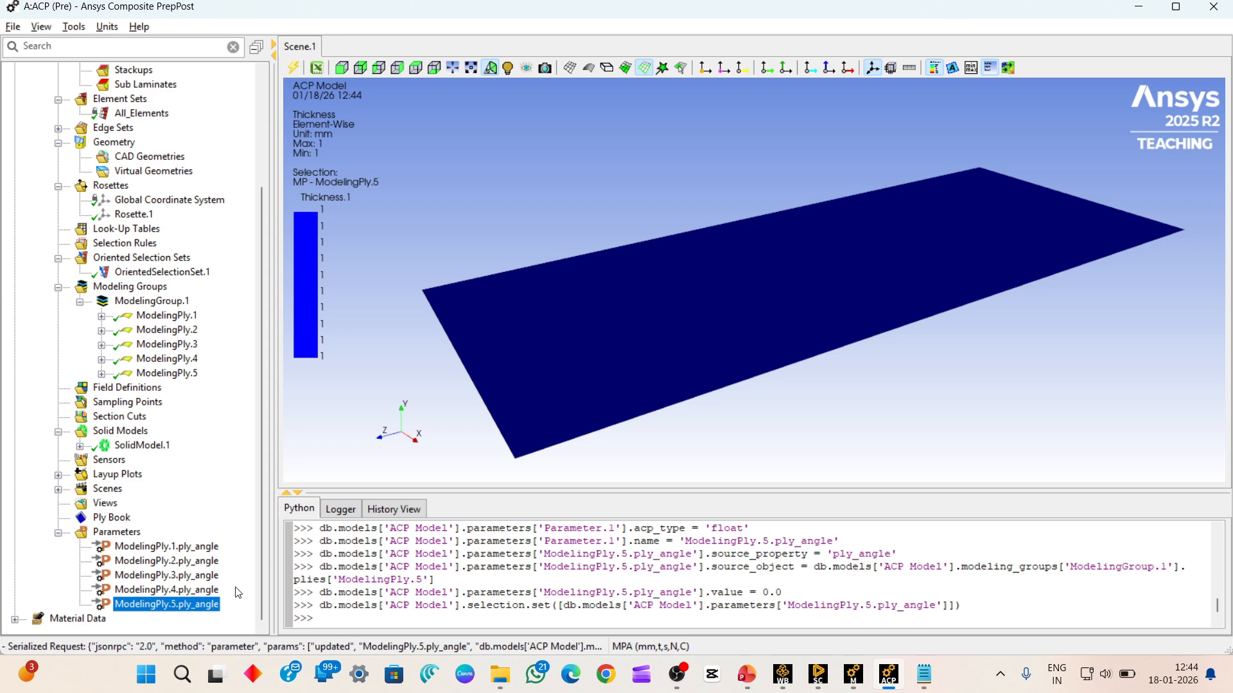
- Open the Static Structural solution from the Workbench schematic and parameterize the Maximum value of its Total Deformation result
mouse_move(782, 674)
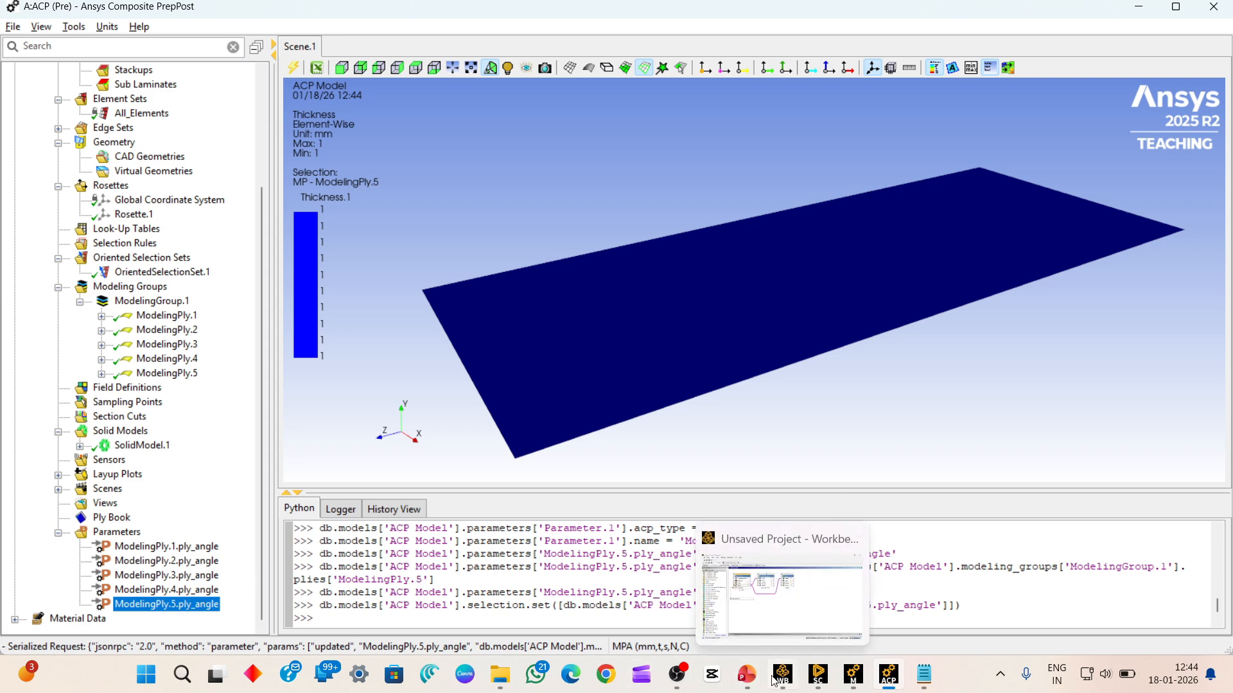
click(779, 605)
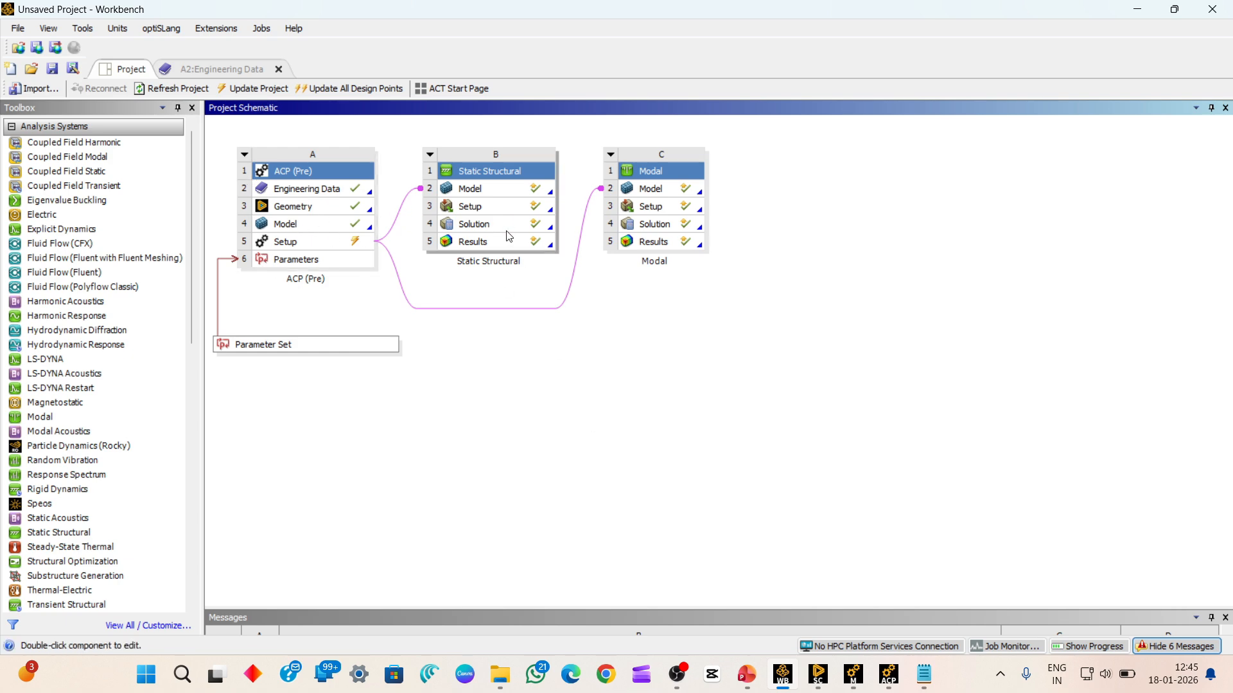
double_click(472, 224)
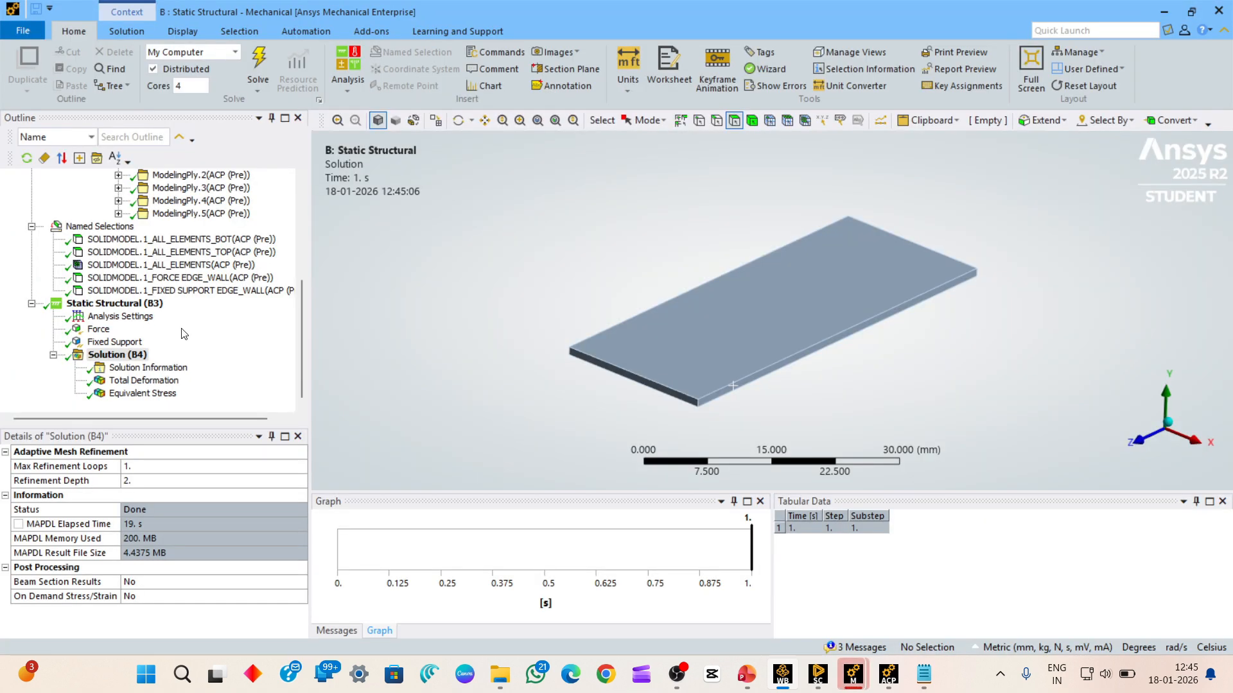
click(155, 380)
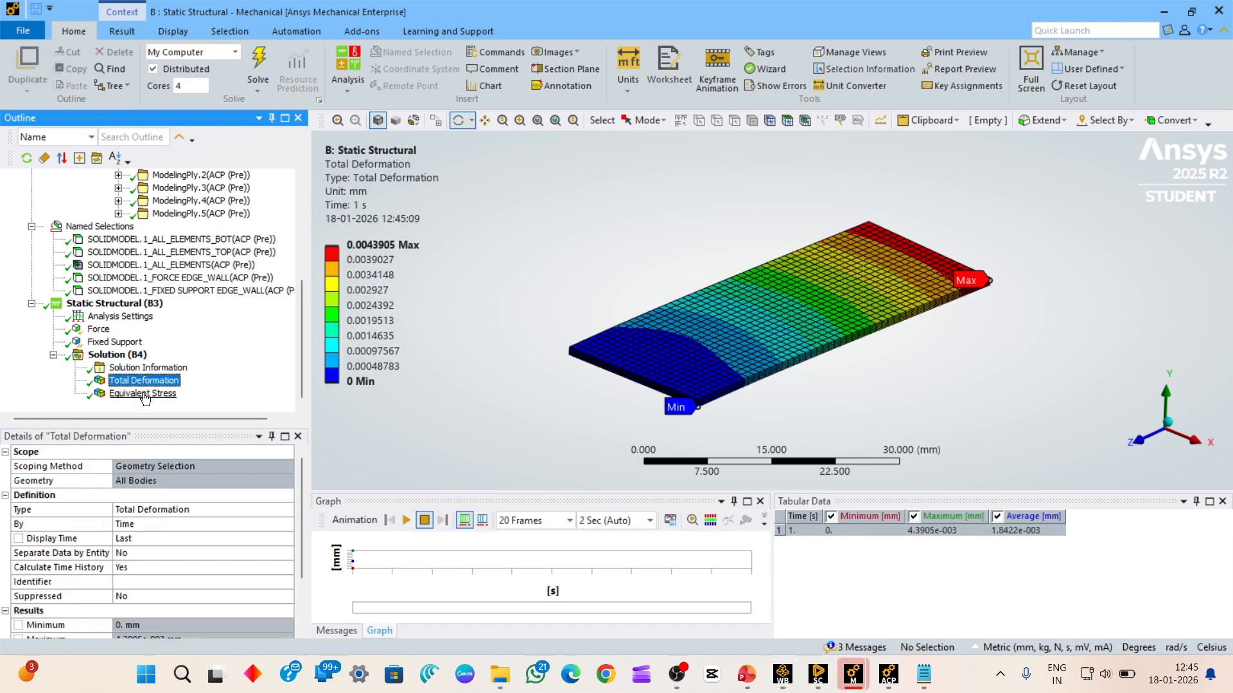
scroll(173, 526, down, 2)
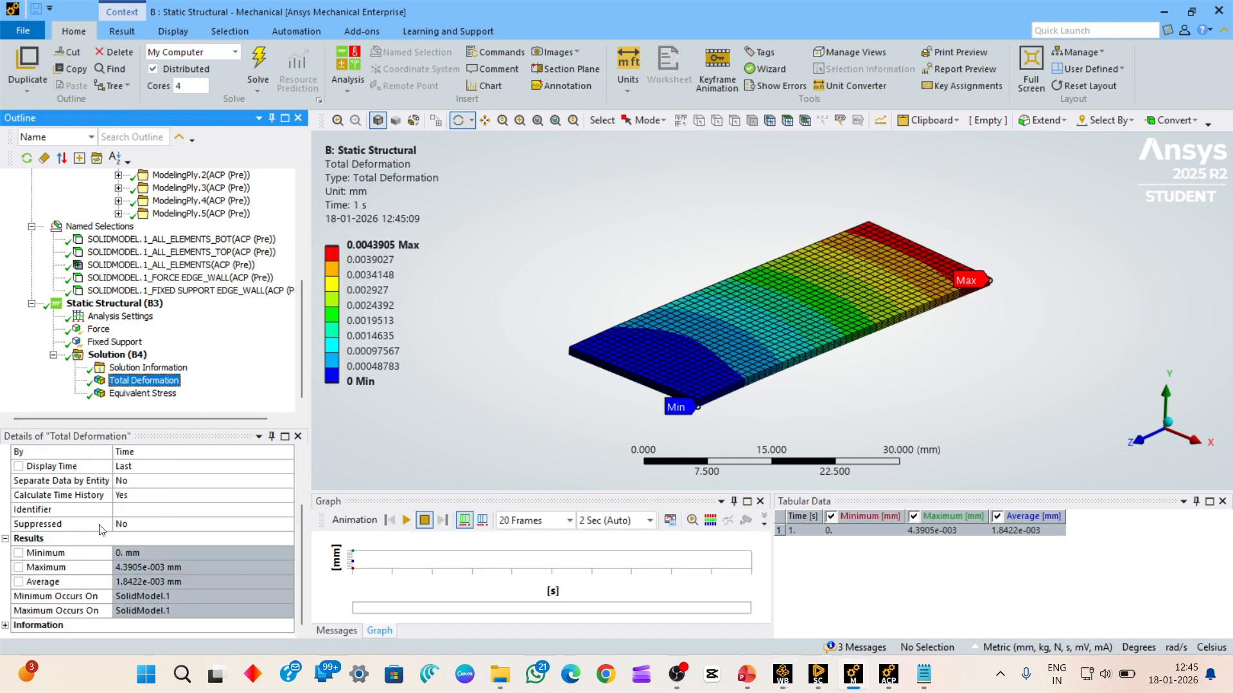
click(19, 570)
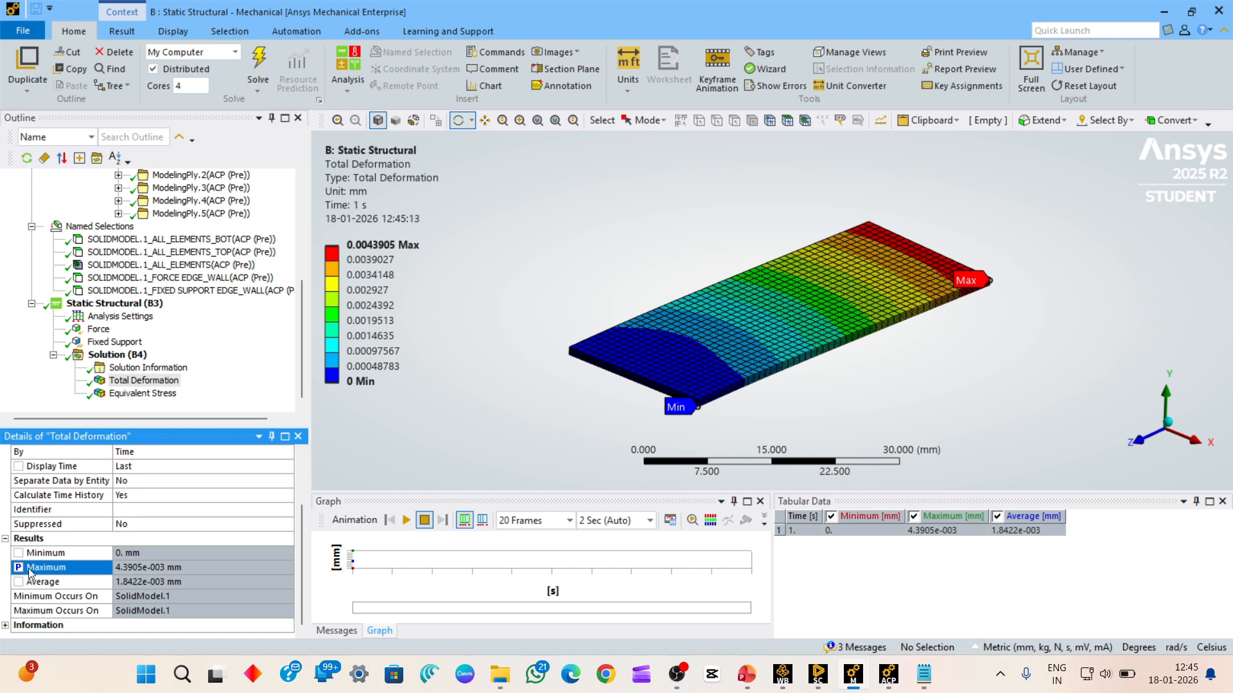
- Open the Modal solution from the Workbench schematic, check its Solution Information details and redisplay the mode frequency table
click(783, 675)
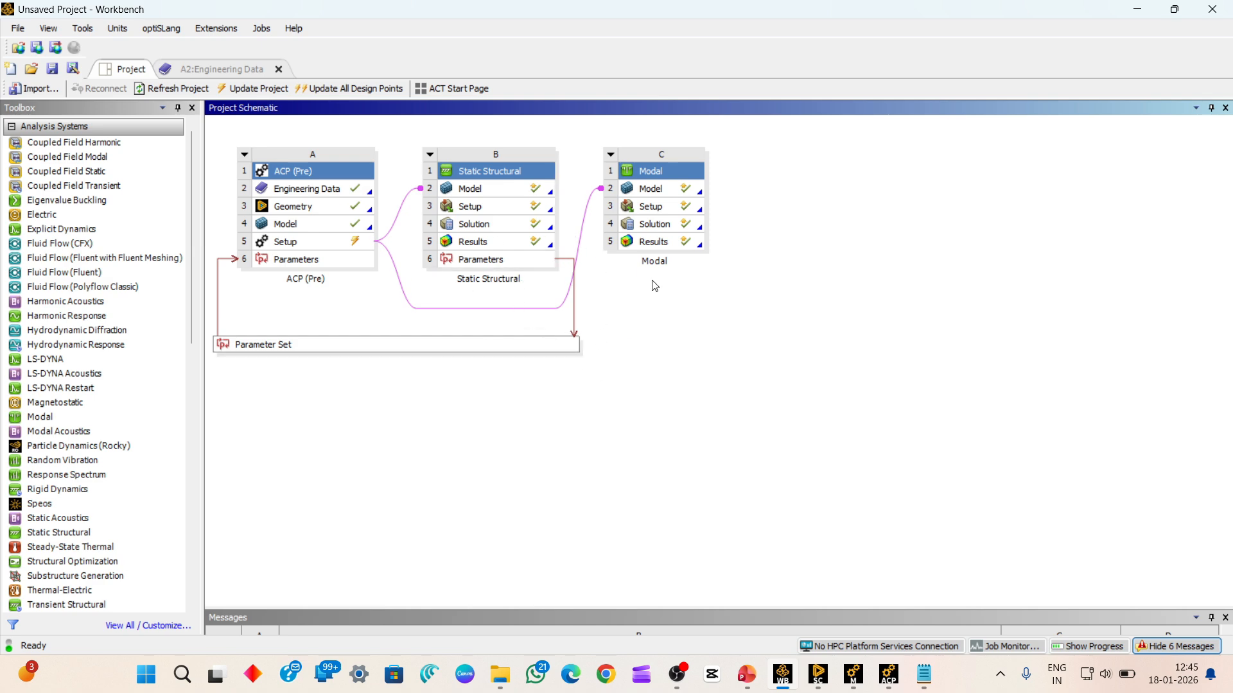
double_click(685, 226)
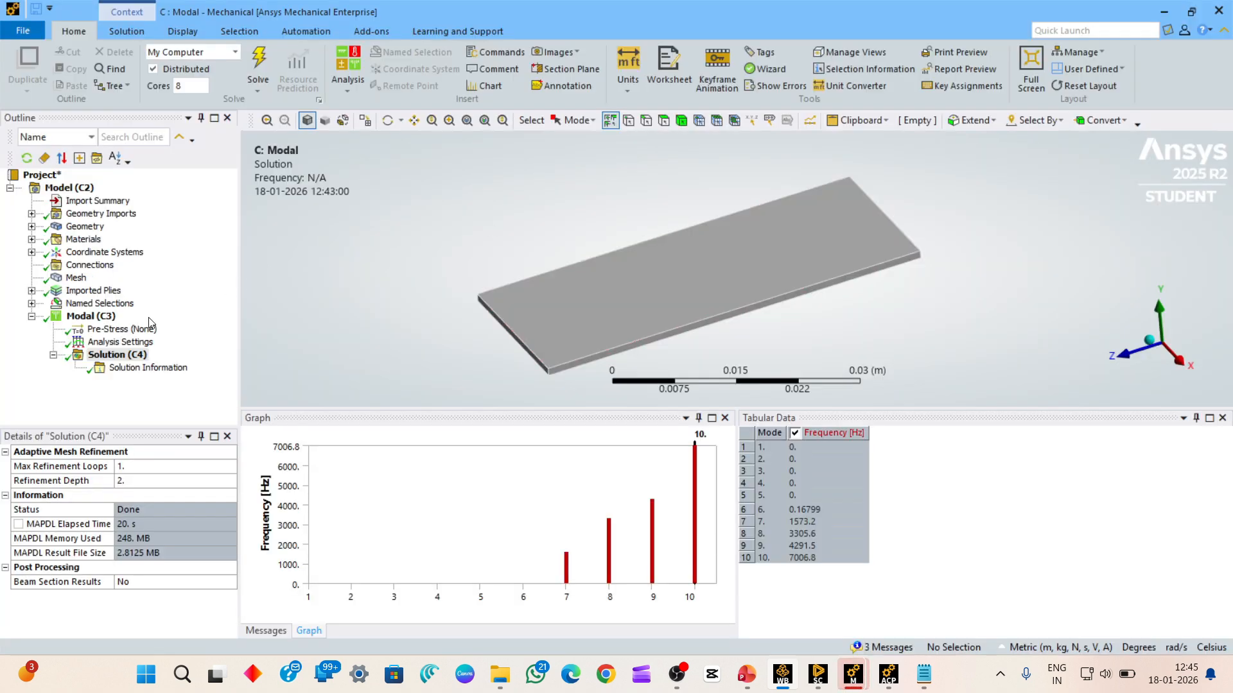
click(128, 354)
click(145, 367)
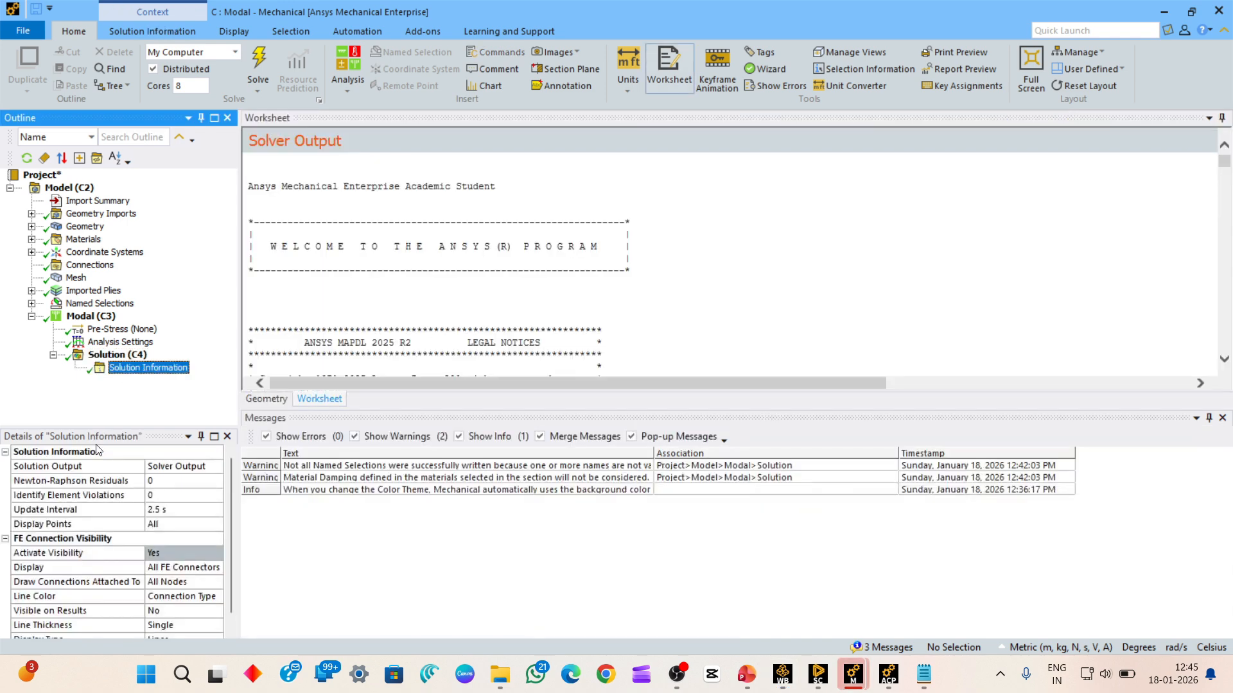
scroll(97, 449, down, 1)
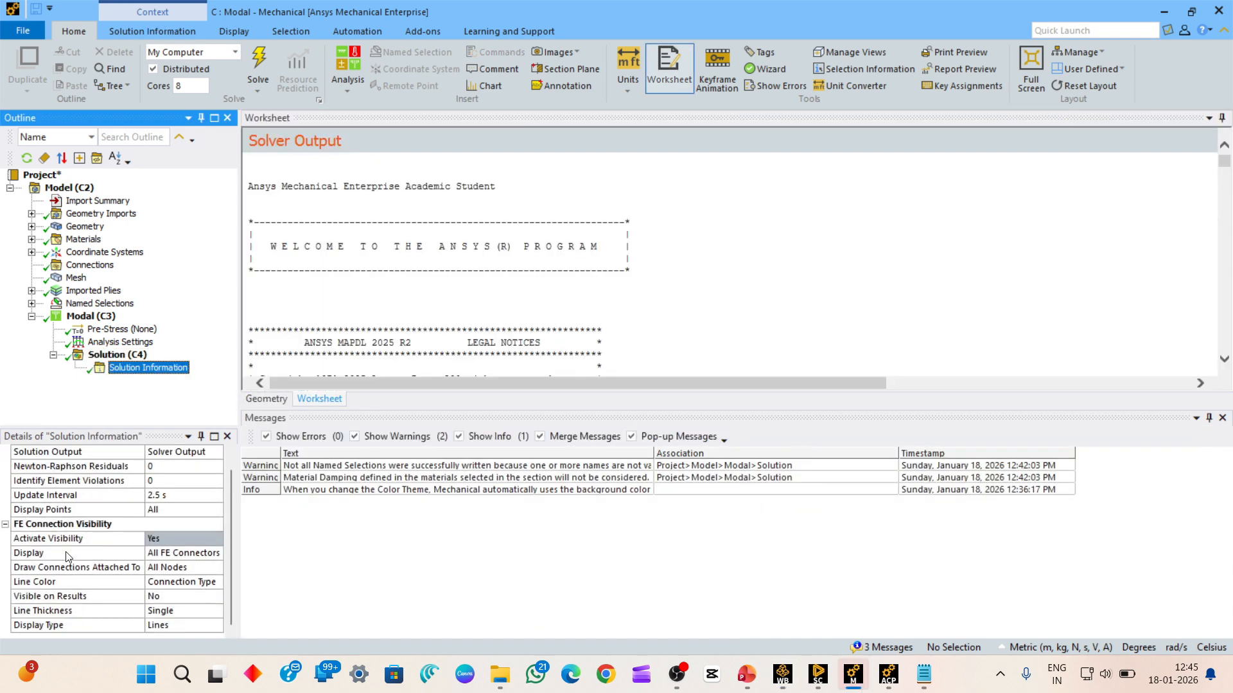
click(114, 356)
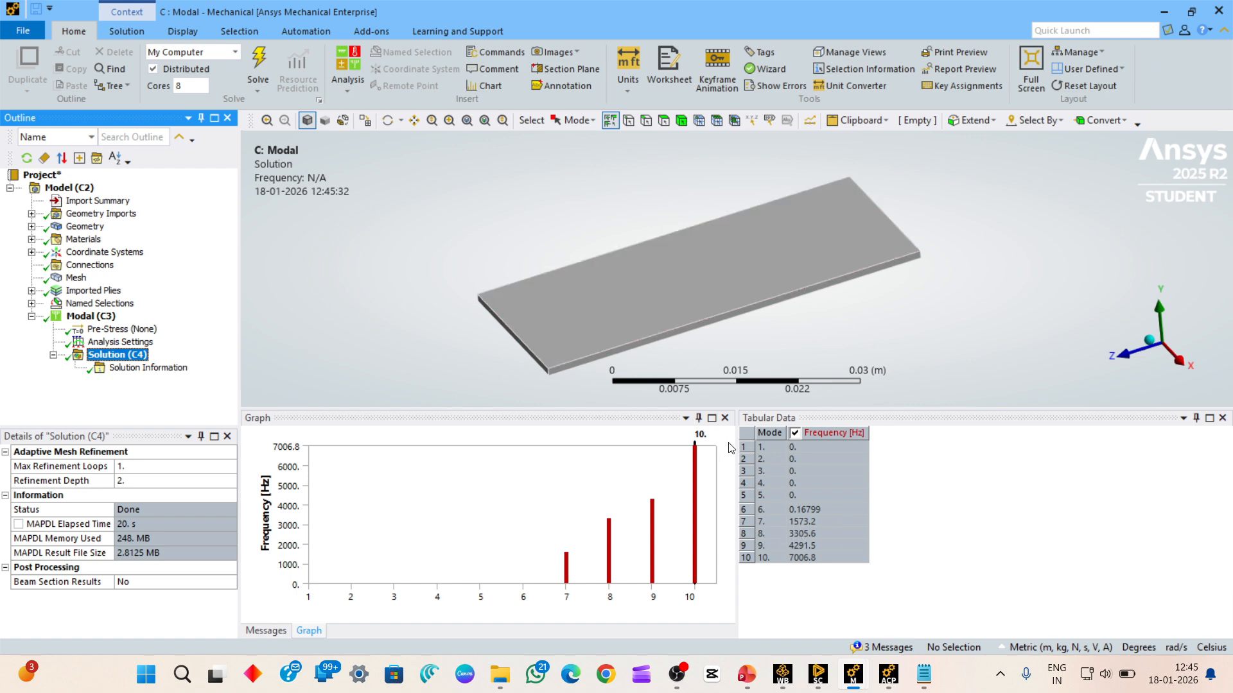
- Select all modes in the Modal frequency table and create mode shape results for them
click(752, 443)
click(745, 432)
right_click(750, 436)
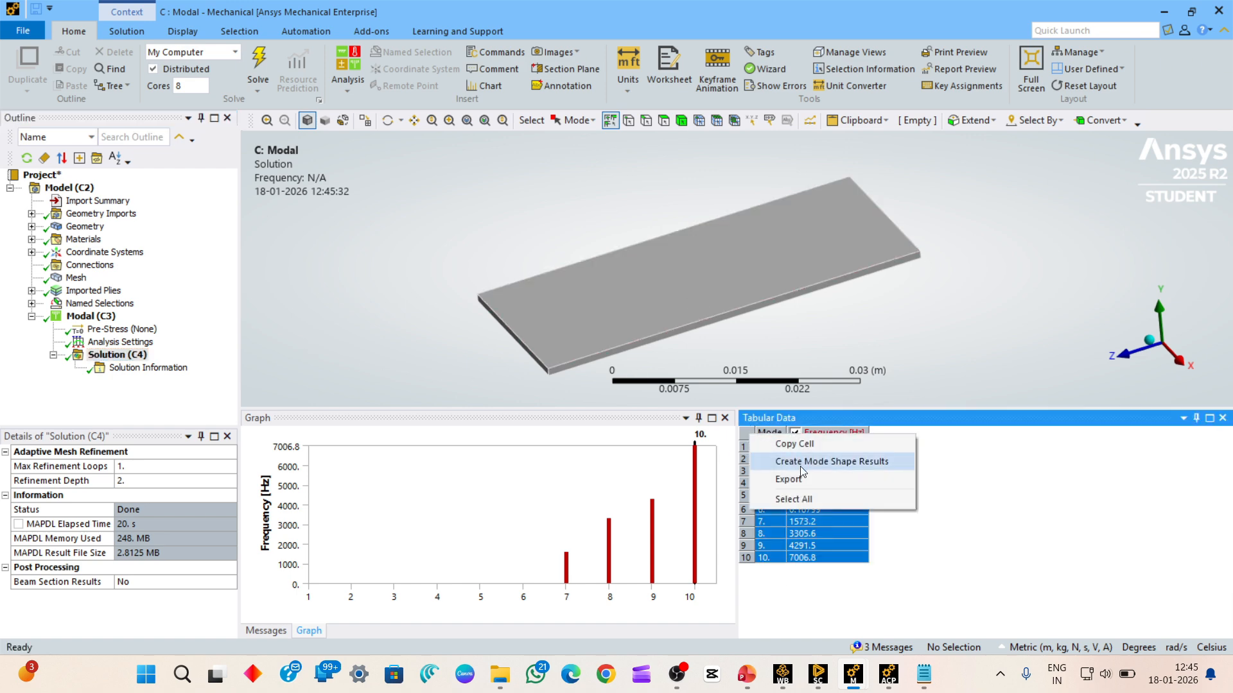
click(804, 462)
scroll(147, 302, down, 2)
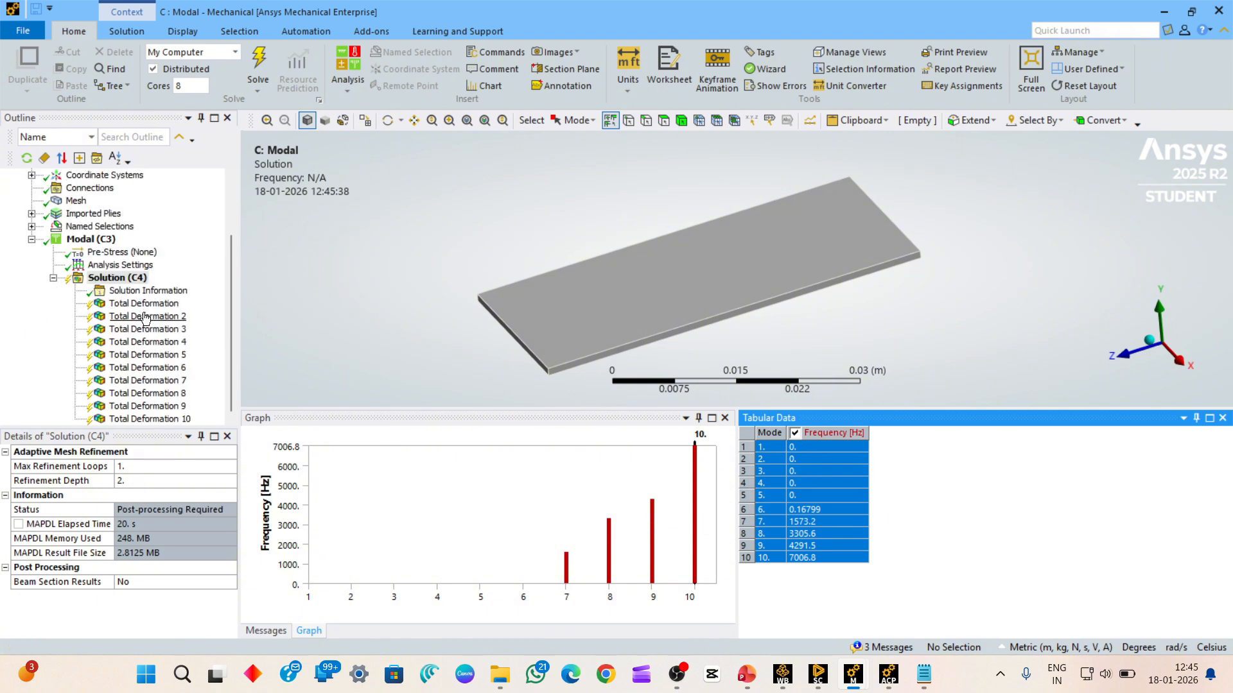
click(144, 303)
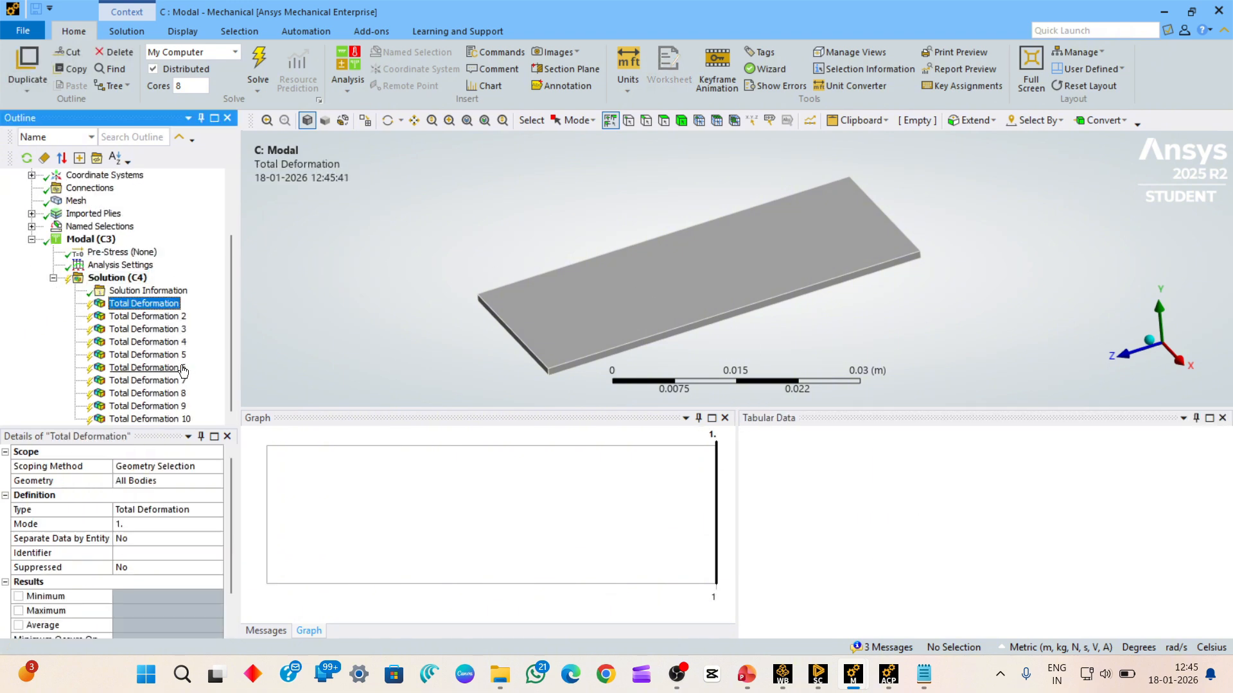
shift+click(180, 370)
click(133, 279)
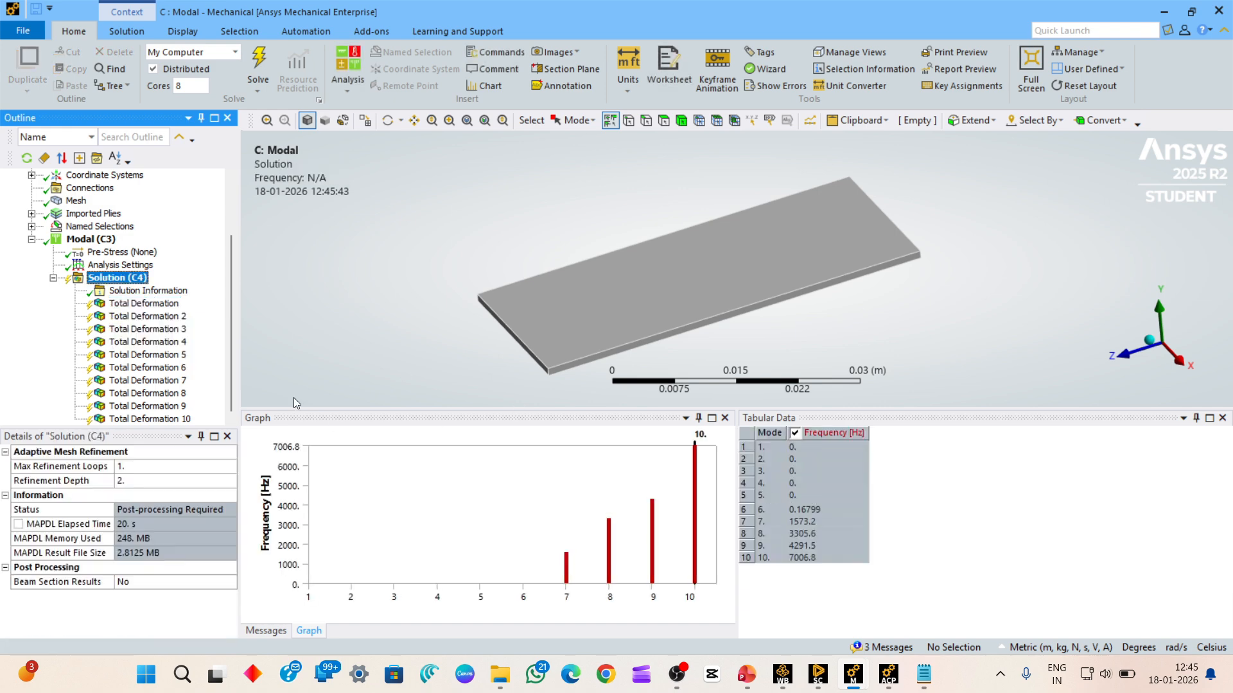
- Parameterize the reported Frequency of the Modal results Total Deformation 7 through Total Deformation 10 together
click(163, 381)
shift+click(177, 419)
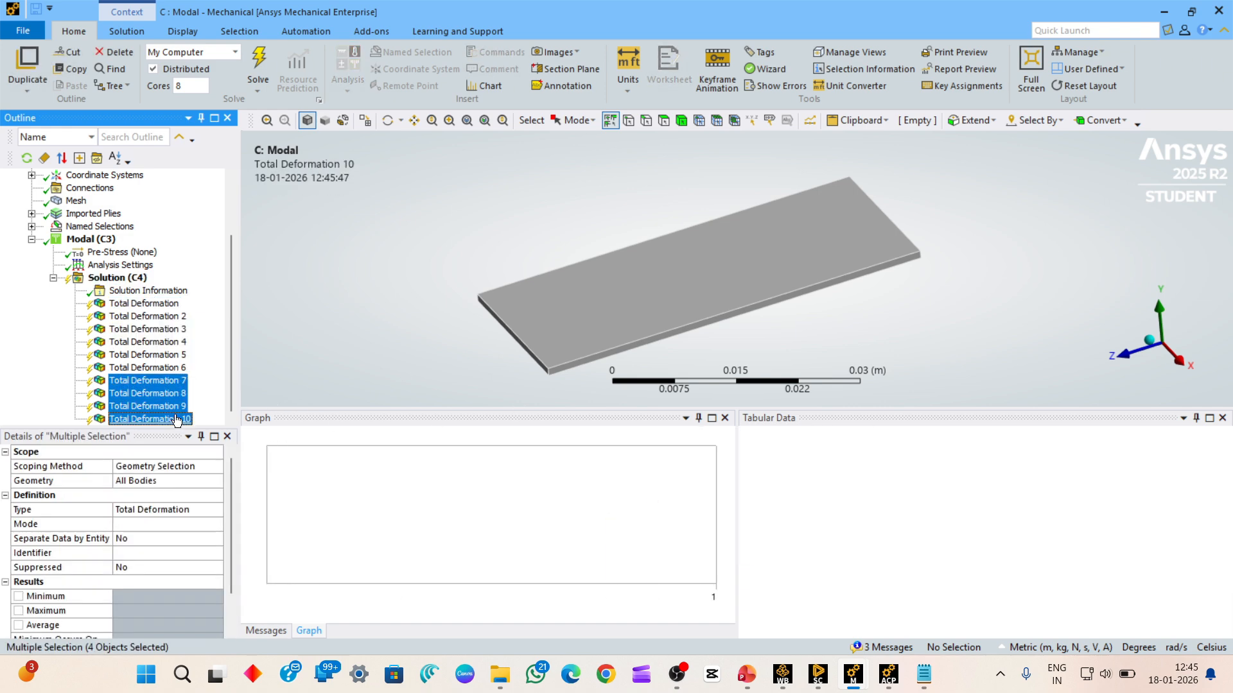
scroll(124, 554, down, 1)
click(8, 627)
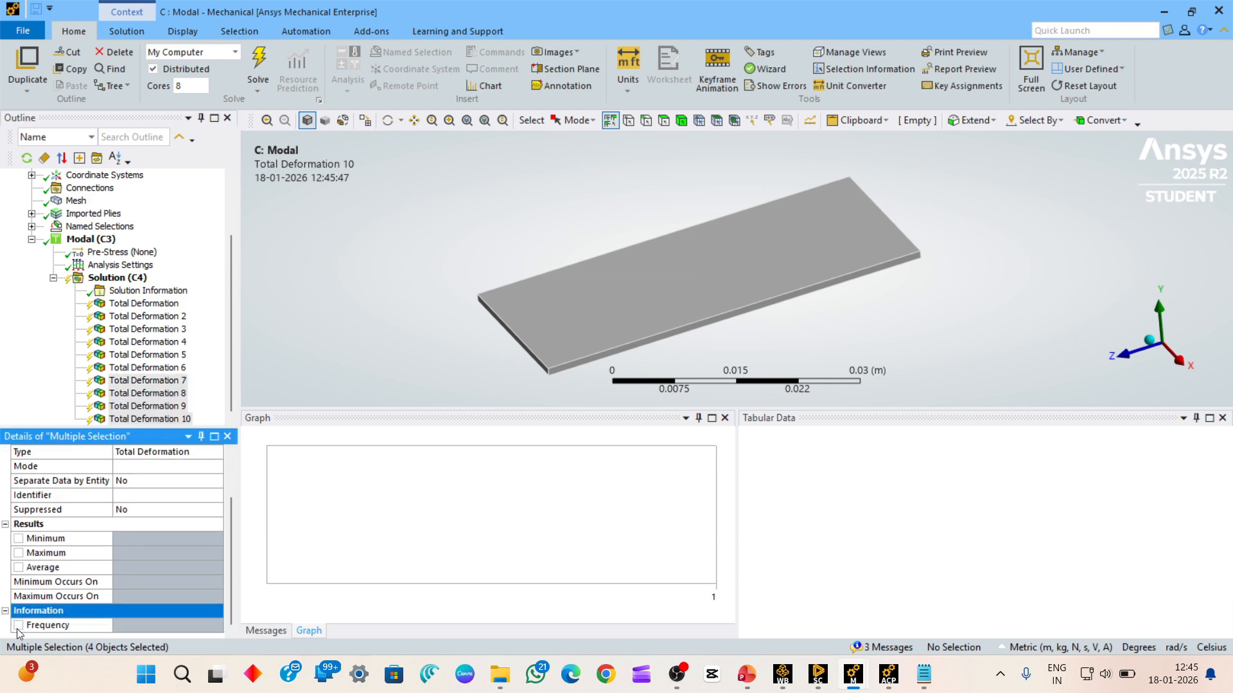
click(18, 627)
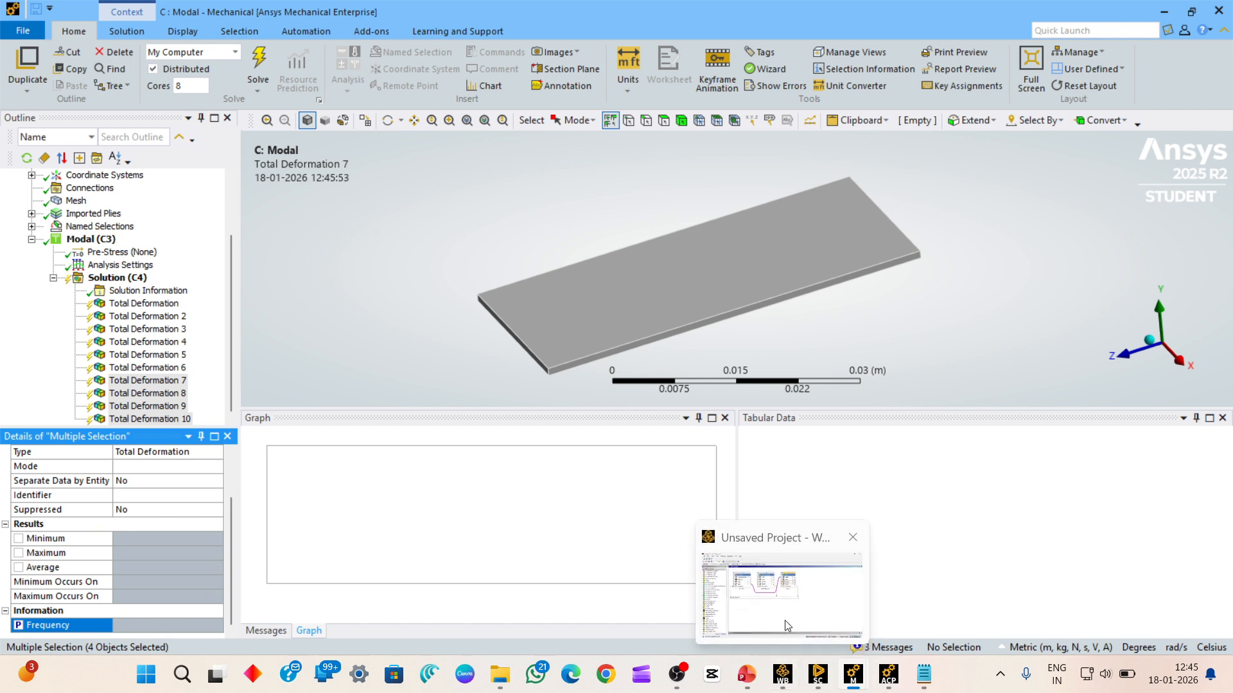
- Switch to Workbench, open the Parameter Set and auto-hide the Toolbox to give the Table of Design Points more width
click(783, 684)
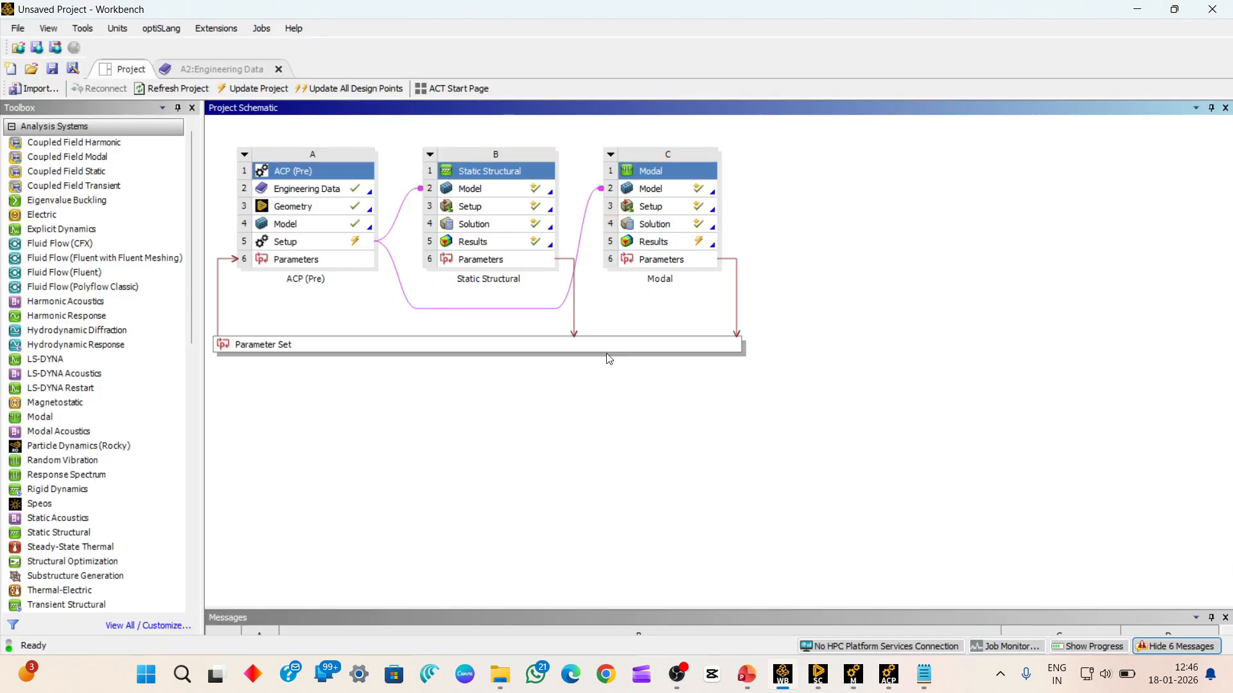
double_click(352, 341)
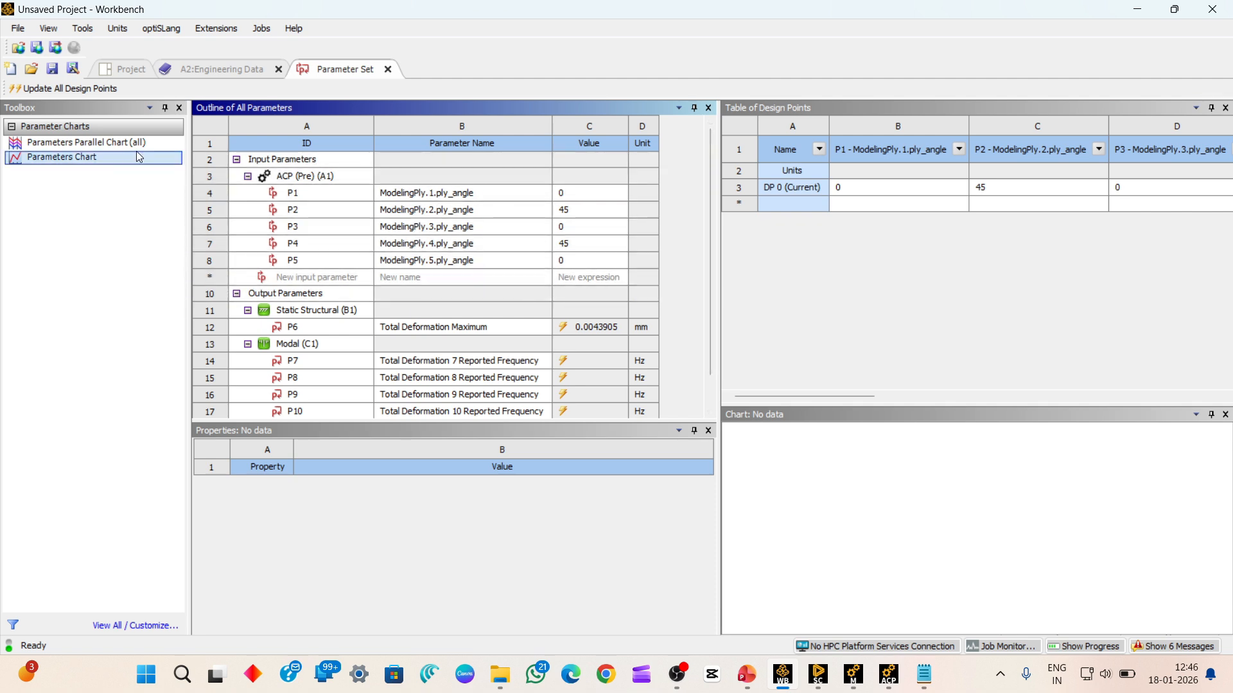
click(149, 108)
click(164, 144)
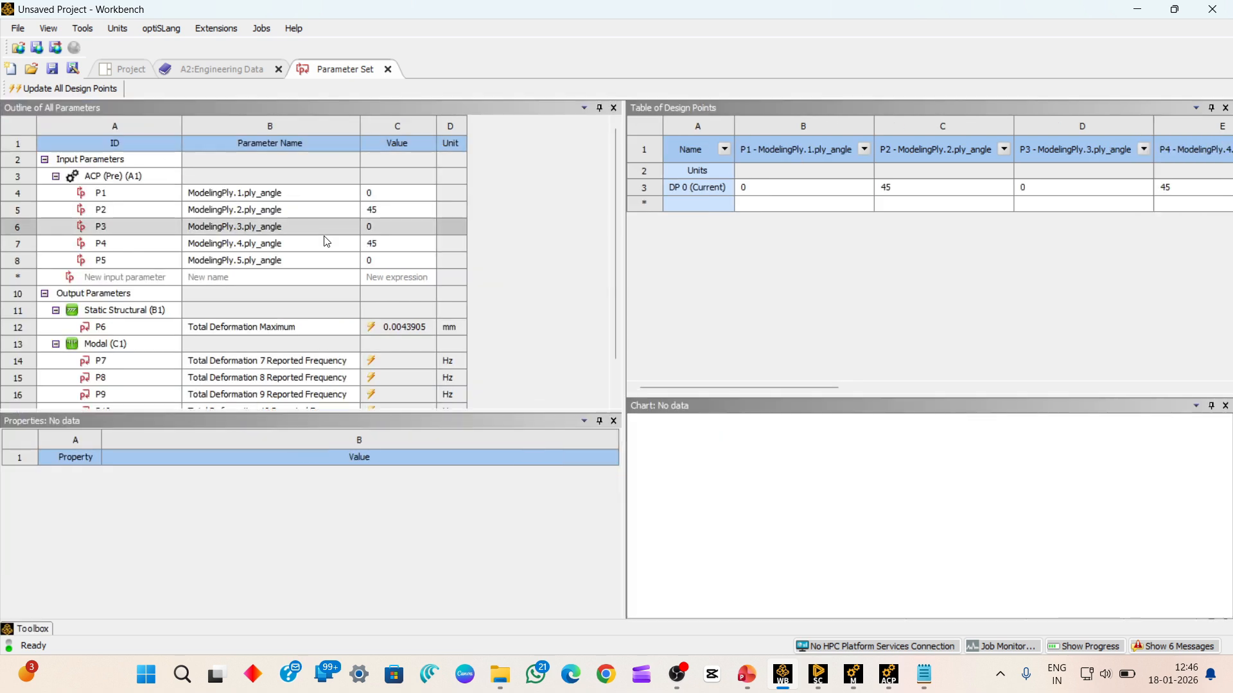
scroll(229, 291, down, 1)
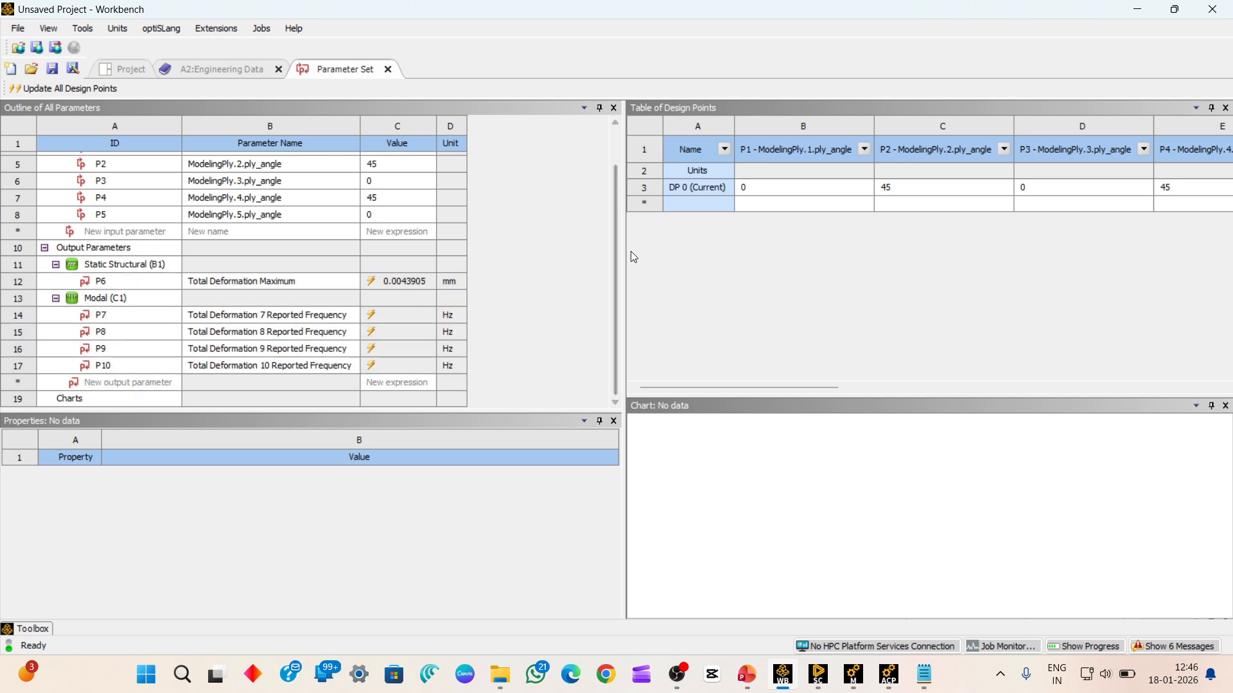
drag(626, 251, 312, 220)
- Narrow the P1 through P10 columns so the whole Table of Design Points fits in view
drag(558, 126, 512, 134)
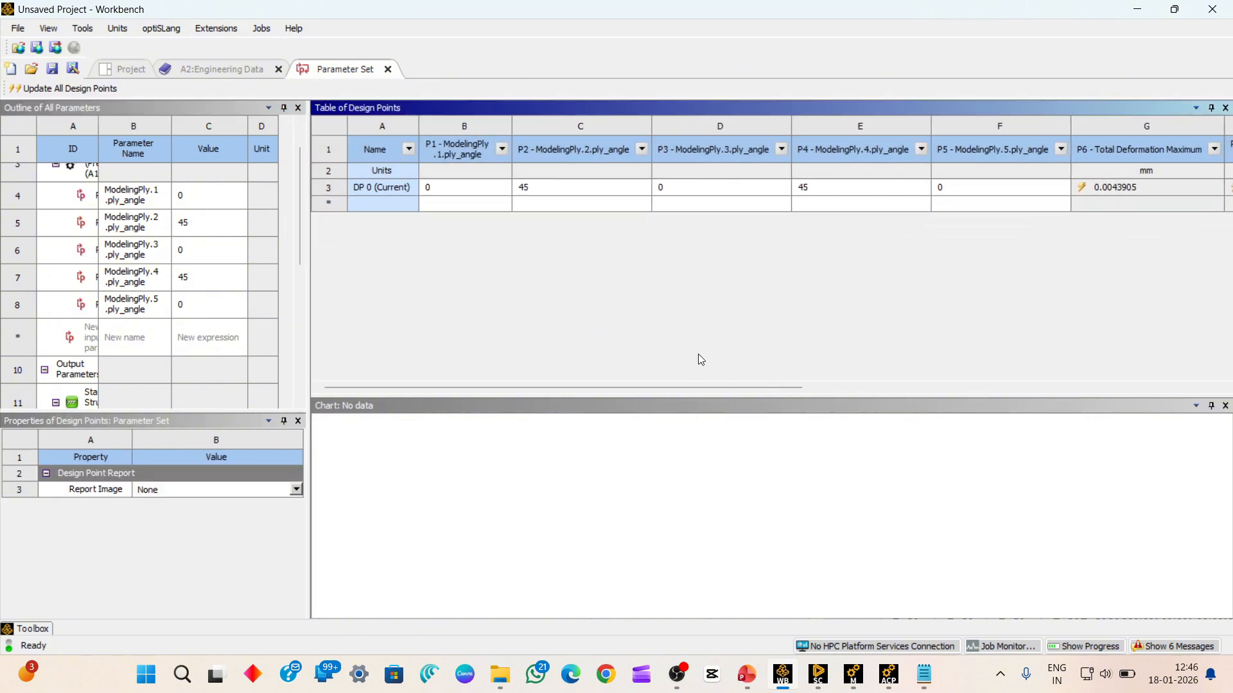
mouse_move(664, 388)
mouse_down()
mouse_move(743, 388)
mouse_move(667, 379)
mouse_up()
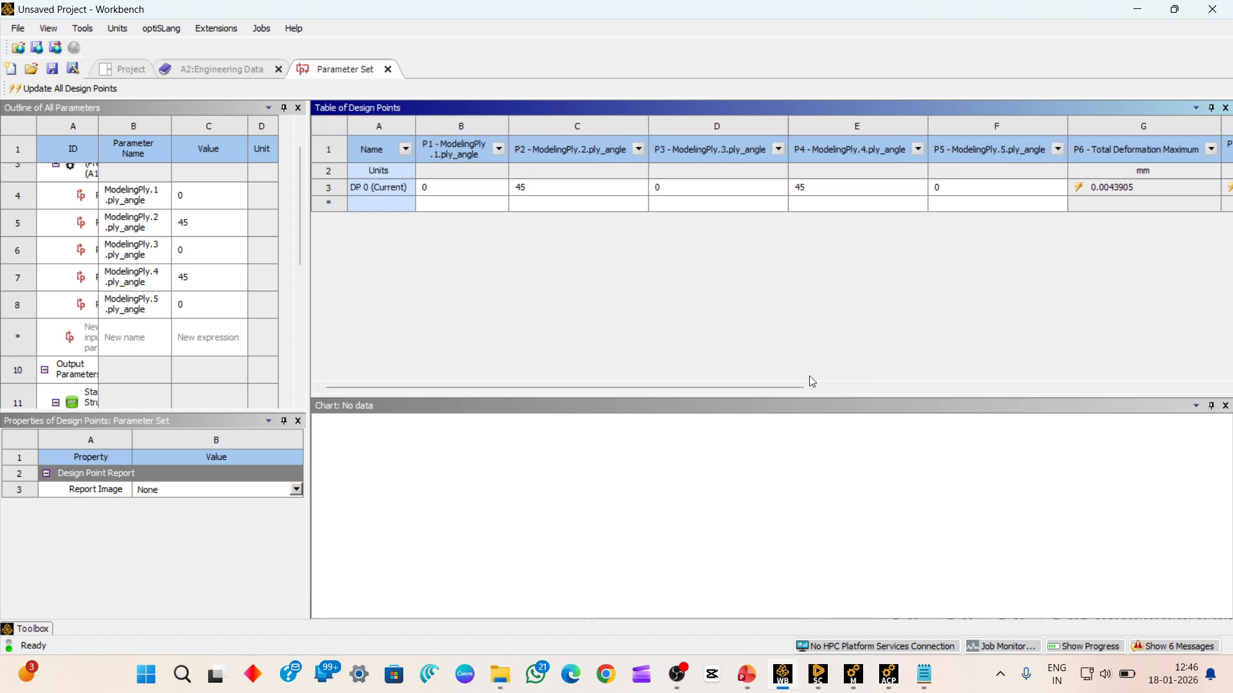
drag(769, 388, 705, 398)
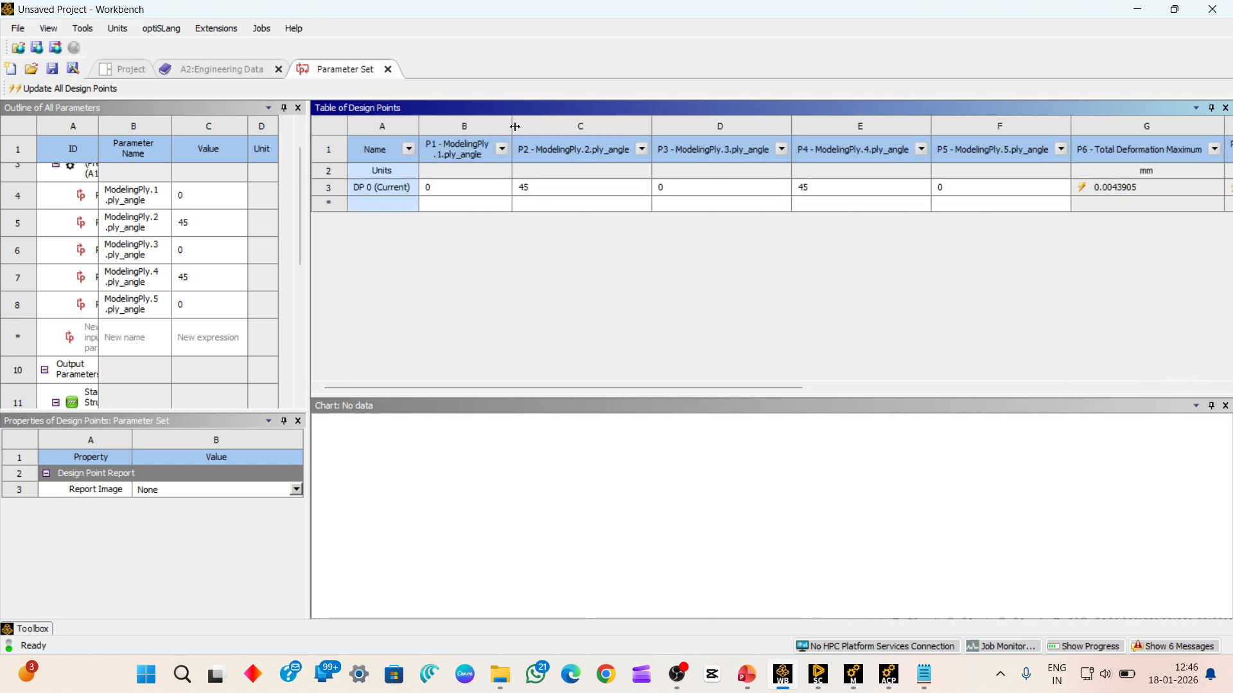
drag(513, 126, 467, 127)
drag(607, 127, 509, 127)
drag(649, 129, 551, 129)
drag(691, 128, 601, 128)
drag(740, 128, 636, 128)
drag(789, 128, 713, 129)
drag(867, 128, 777, 129)
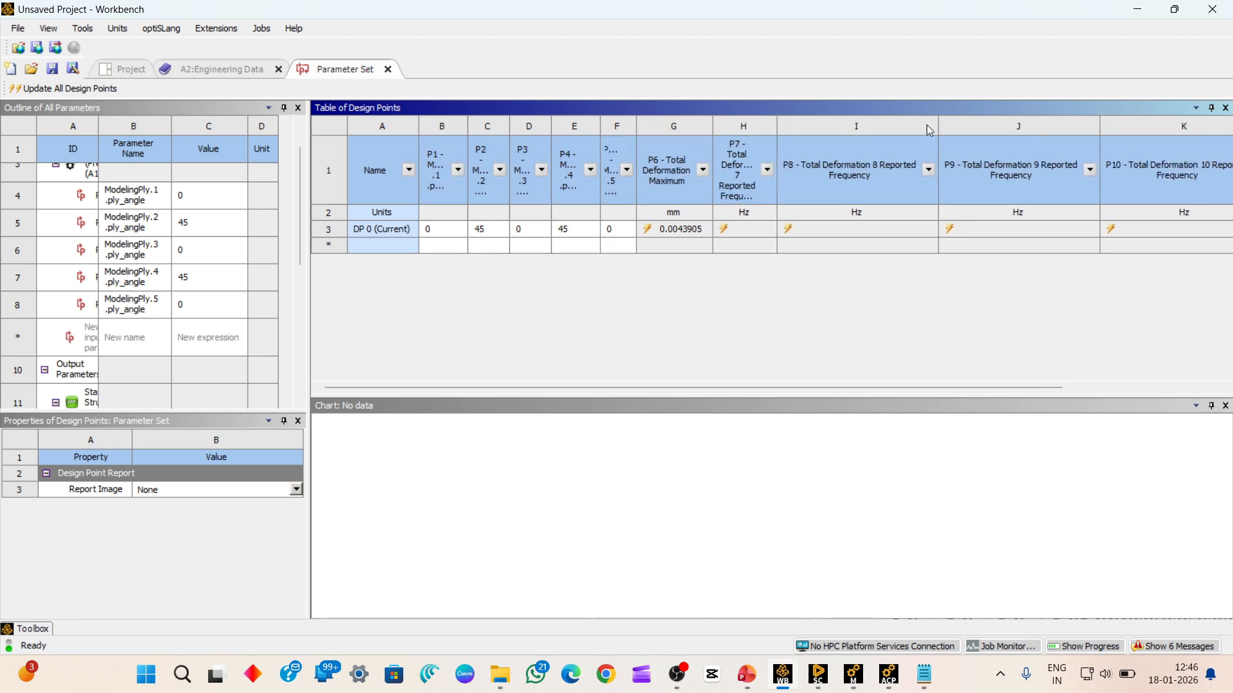
drag(931, 129, 840, 128)
drag(994, 128, 898, 129)
drag(1077, 127, 967, 132)
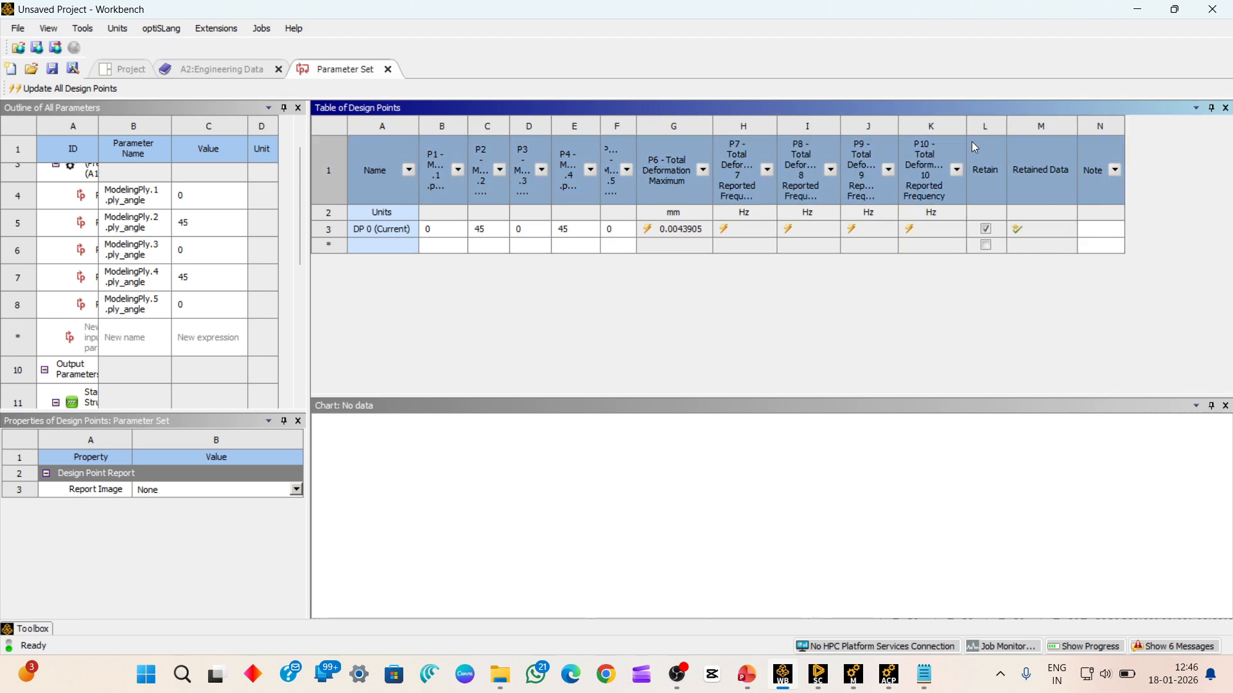
- Add design point DP 1 with ply angle P1 at 0 and both P2 and P4 at 90
click(452, 245)
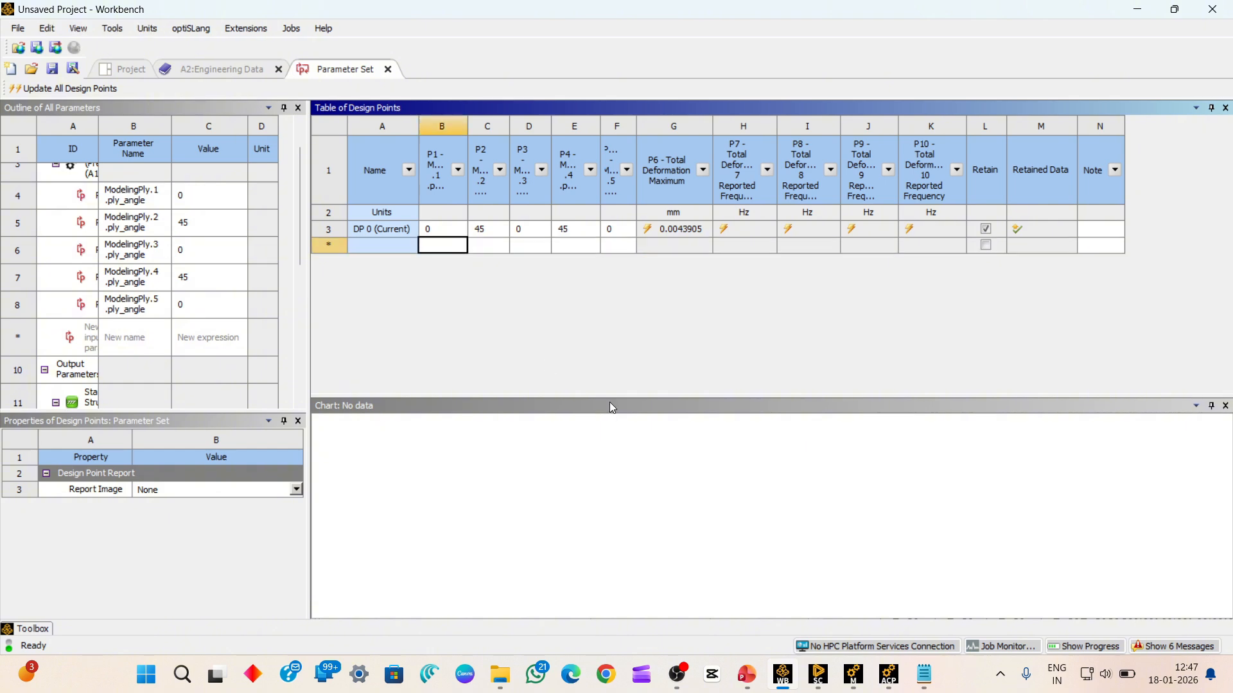
text(0)
key(Return)
click(488, 246)
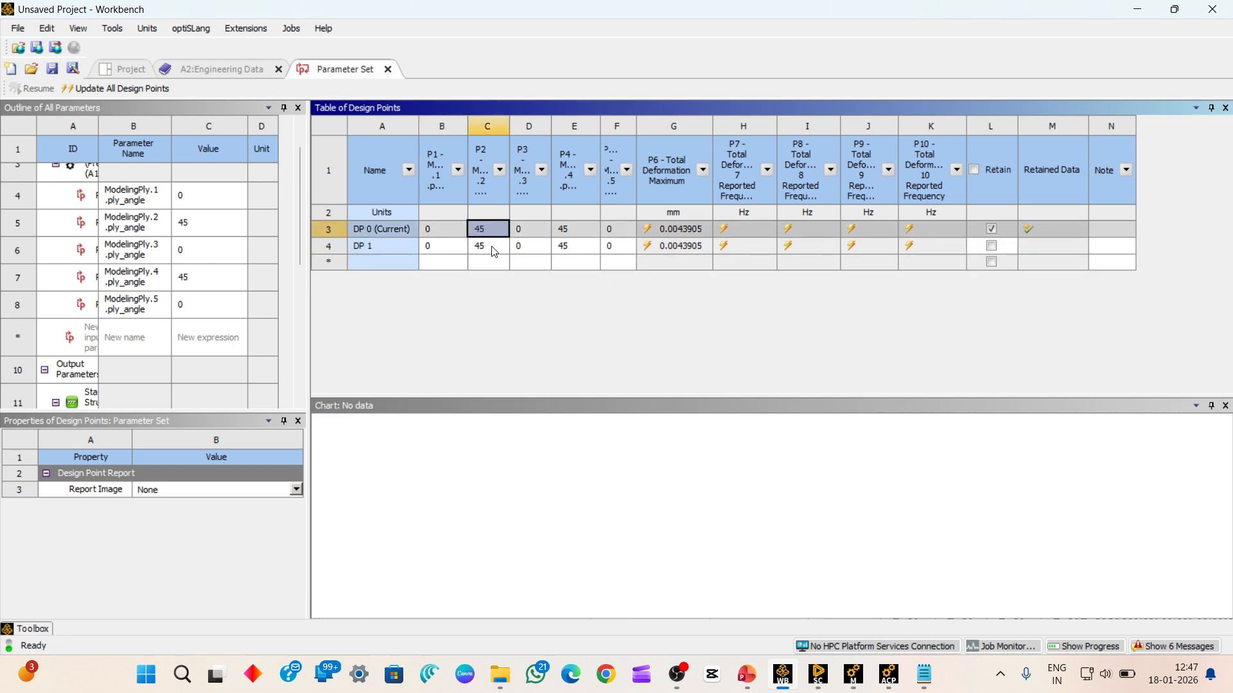
text(90)
click(574, 247)
text(90)
- Add design point DP 2 with ply angles 45, 0, 45, 0, 45 for P1 through P5
click(440, 261)
text(45)
key(Tab)
text(0)
key(Tab)
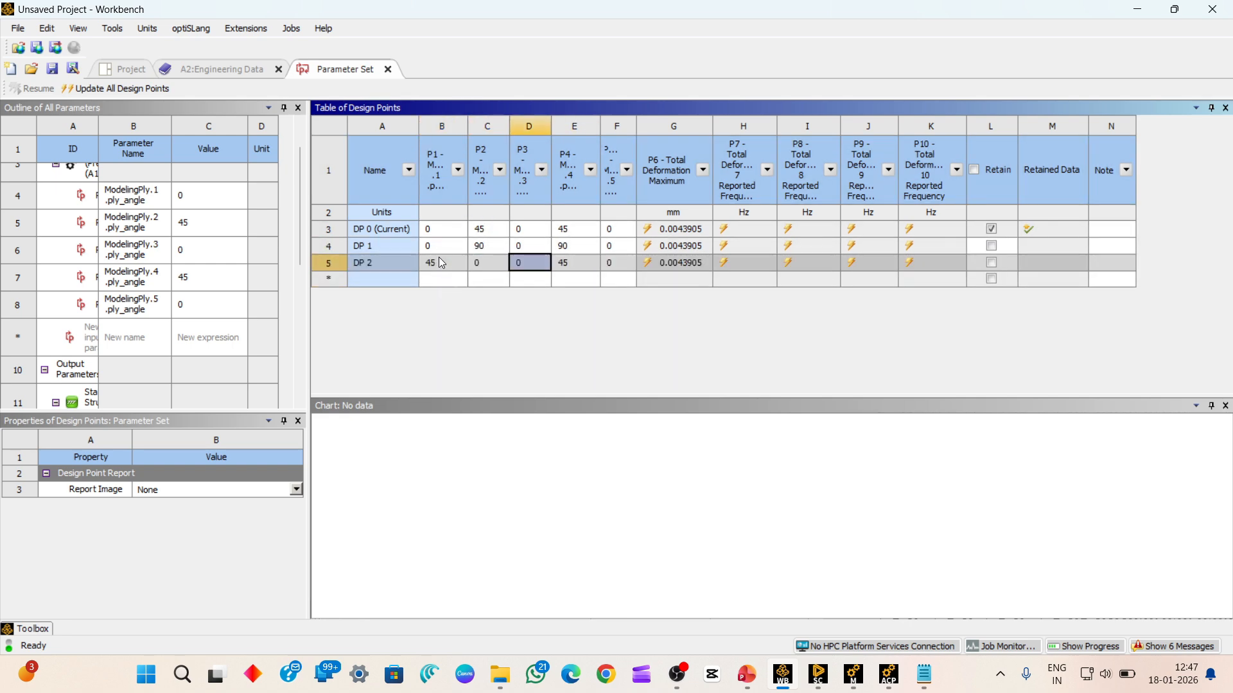
text(45)
key(Tab)
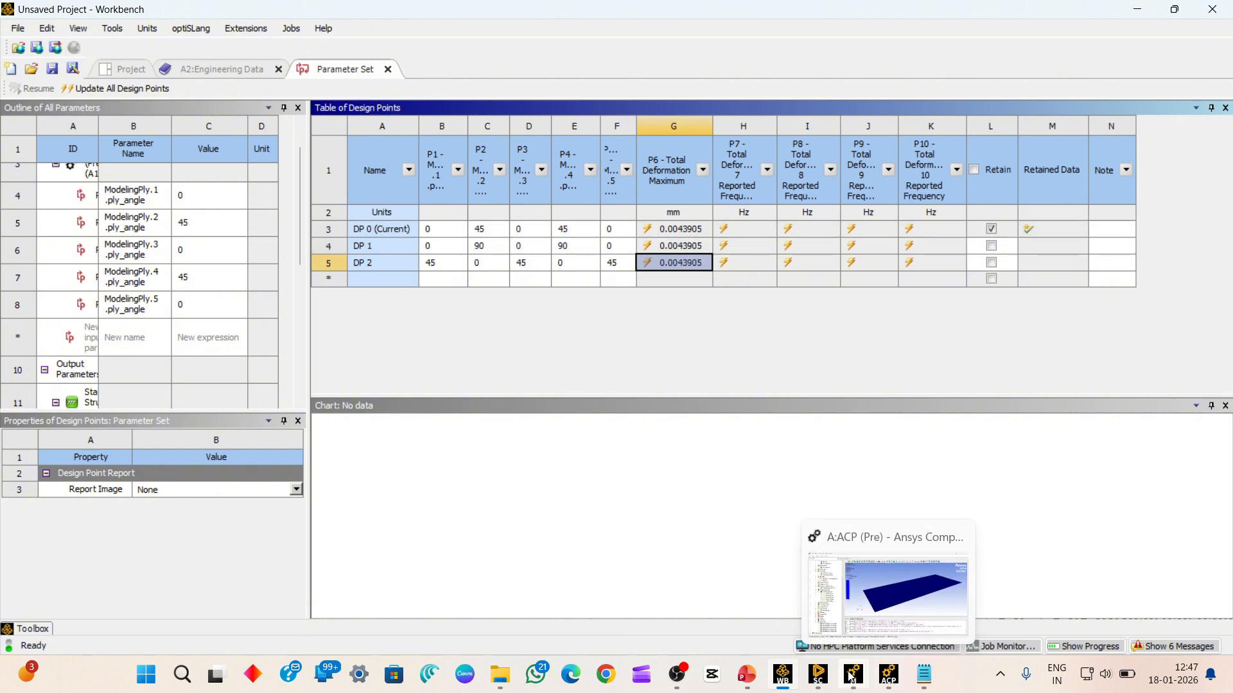
- Check the Total Deformation result in the Static Structural Mechanical window and return to the Parameter Set through the Workbench project schematic
mouse_move(854, 674)
click(858, 620)
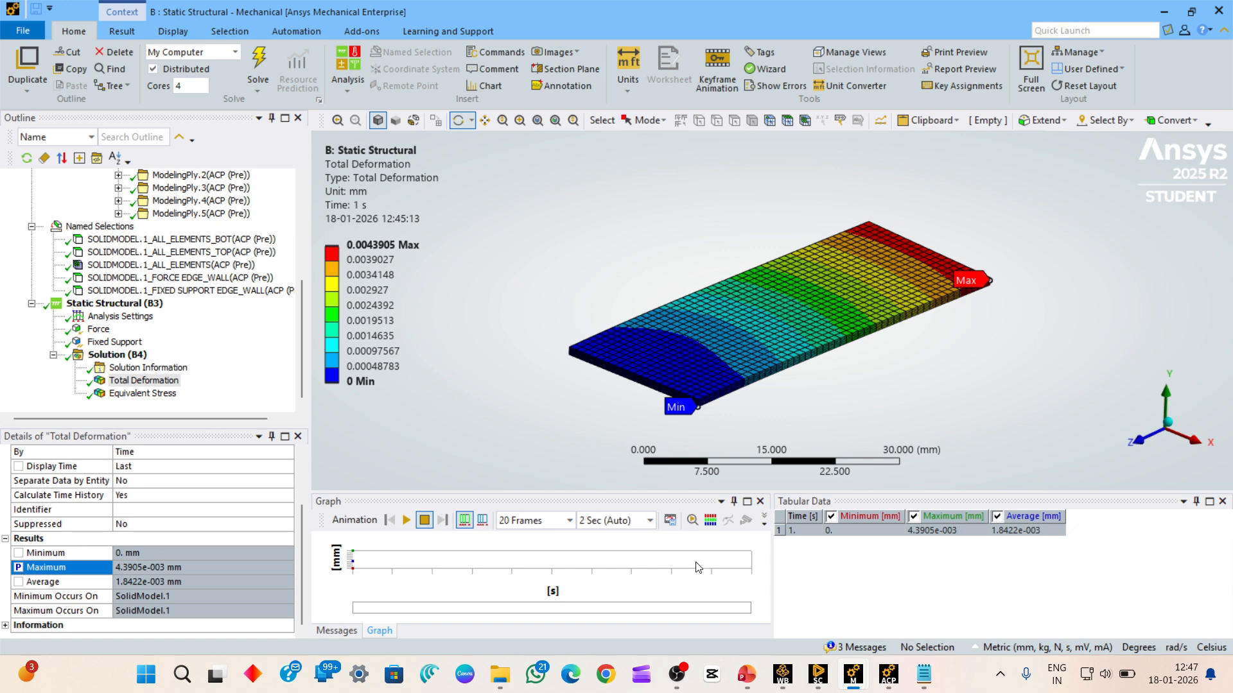
mouse_move(864, 668)
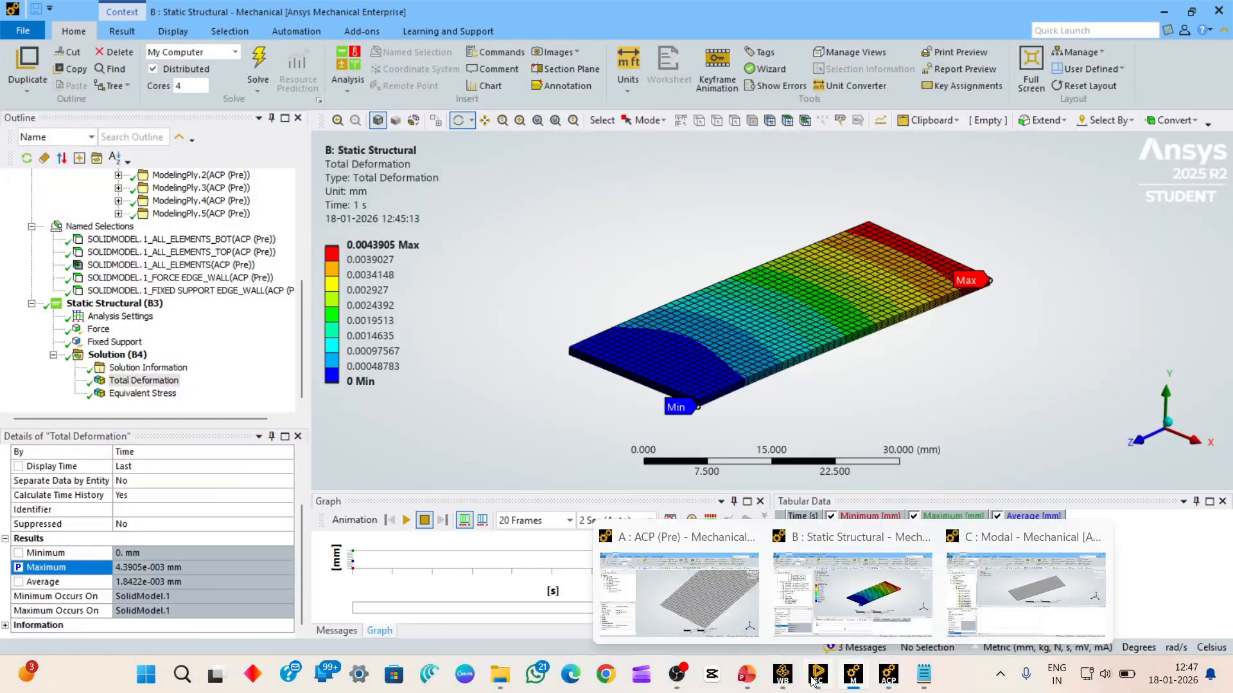
click(782, 674)
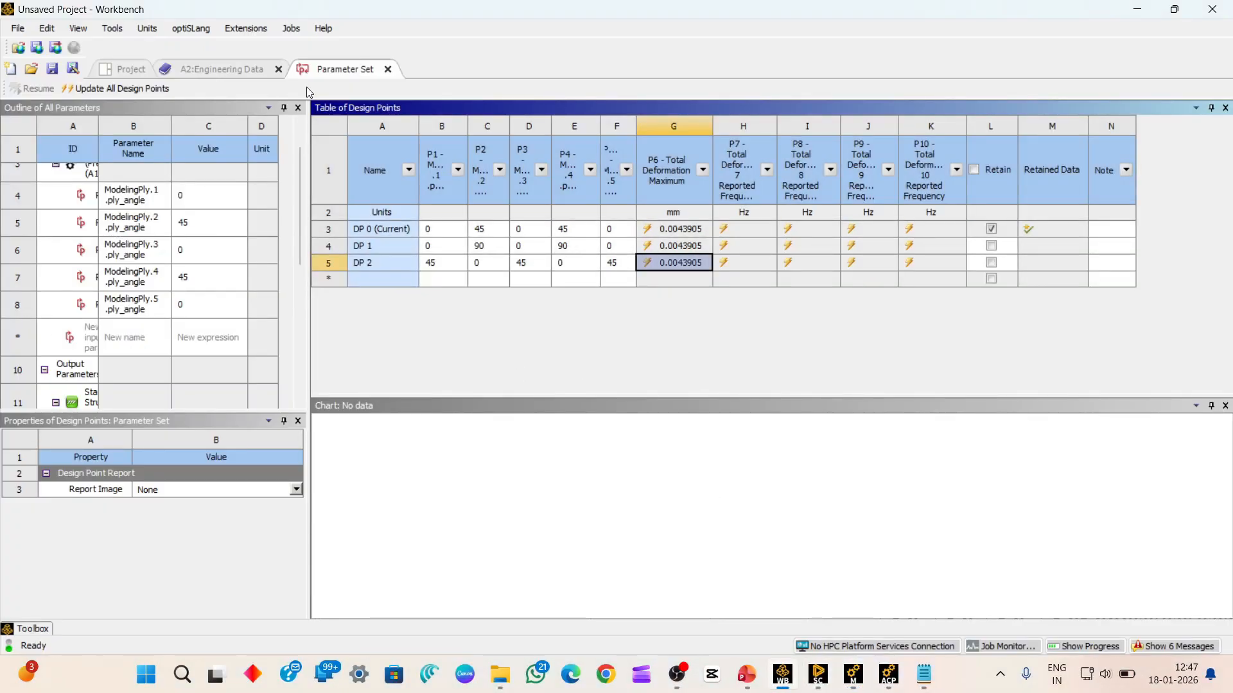
click(114, 71)
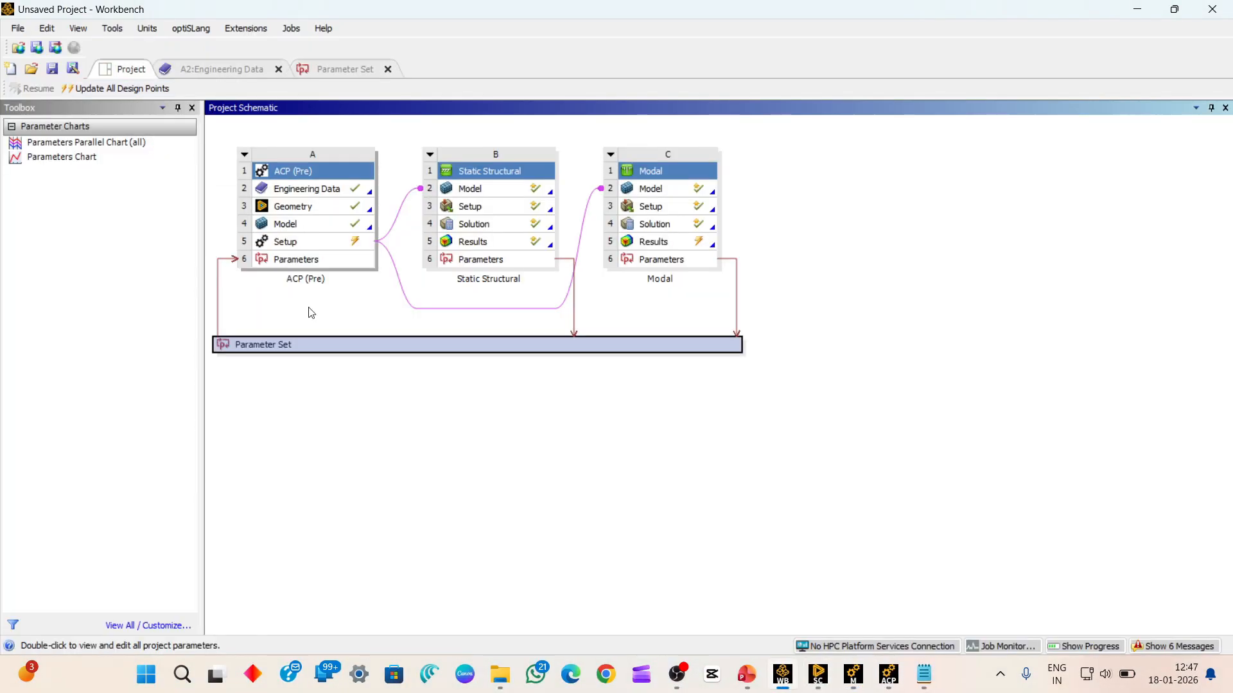
double_click(346, 340)
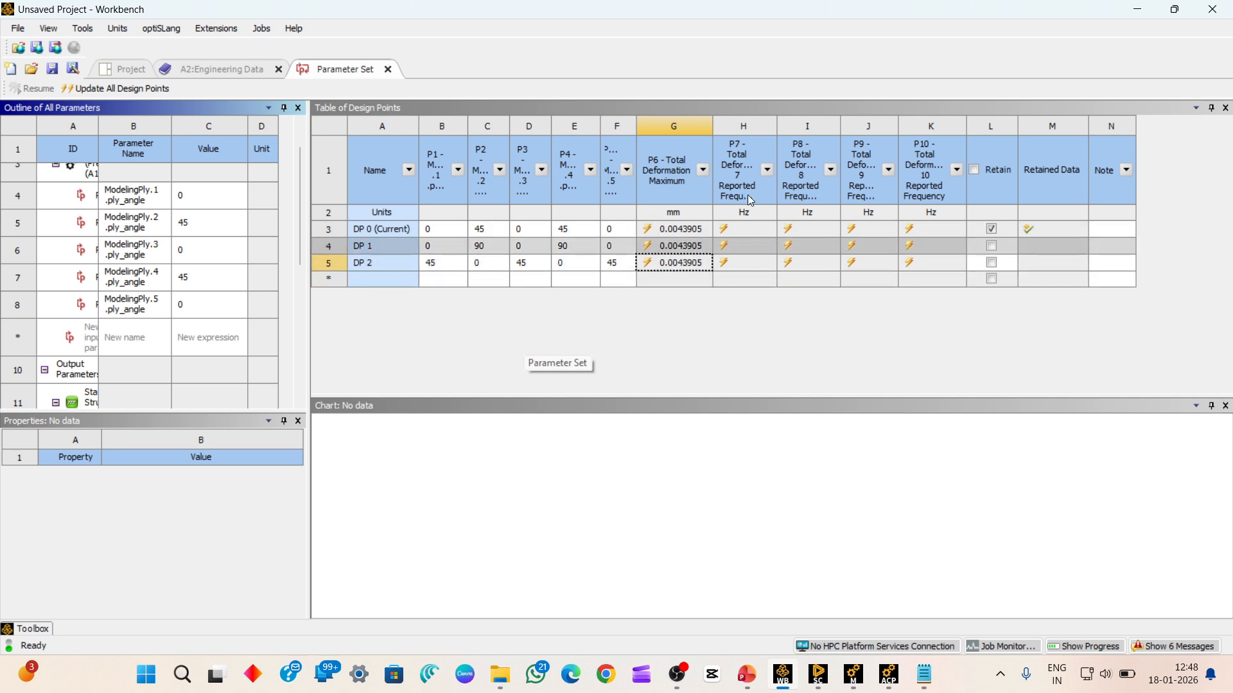
- Update all design points, allowing open editors to close during the process
click(113, 93)
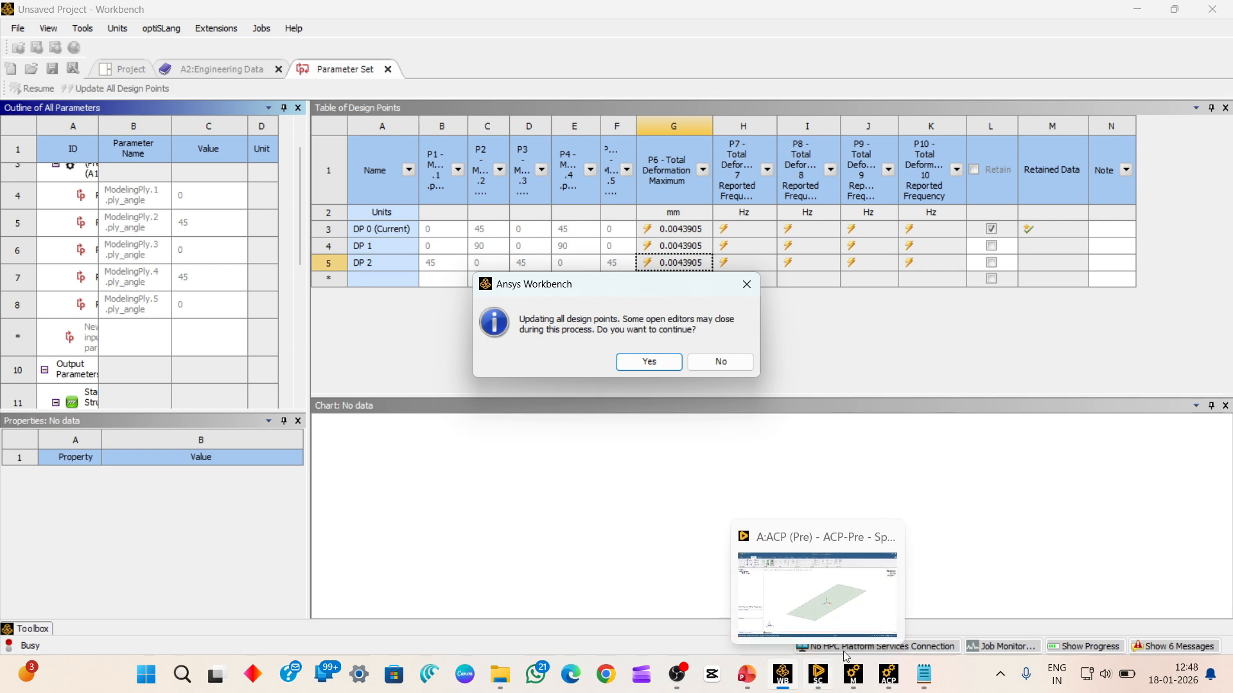
mouse_move(861, 684)
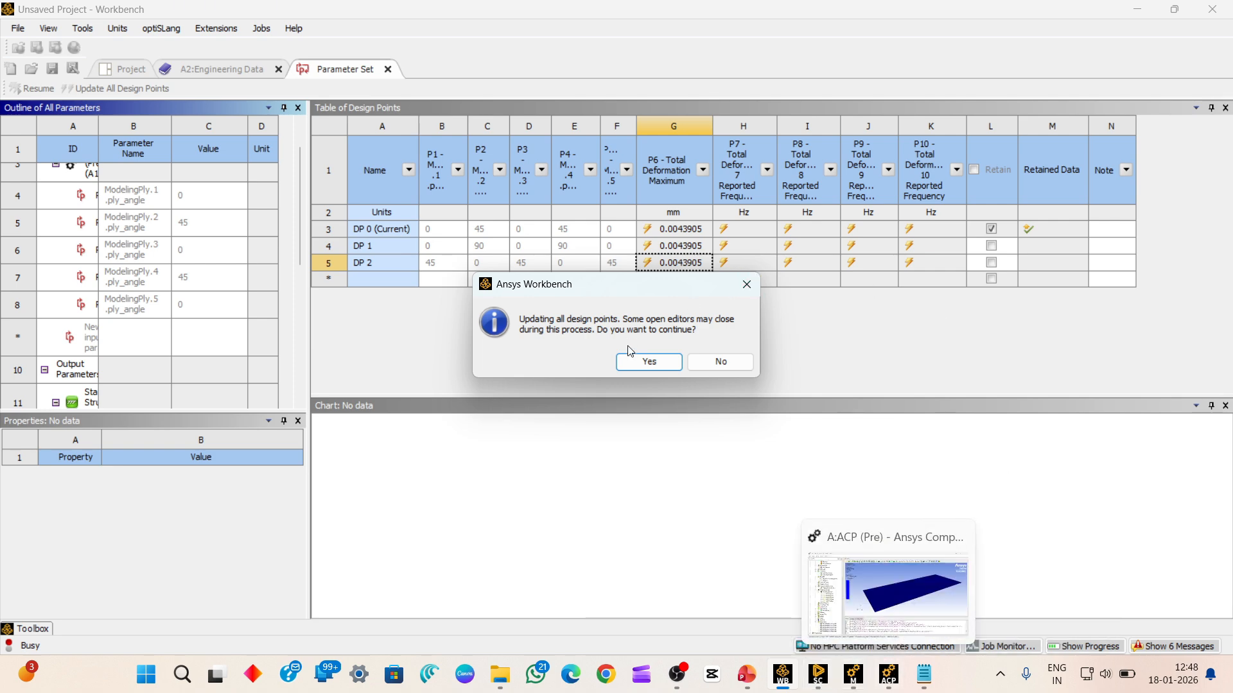
click(650, 363)
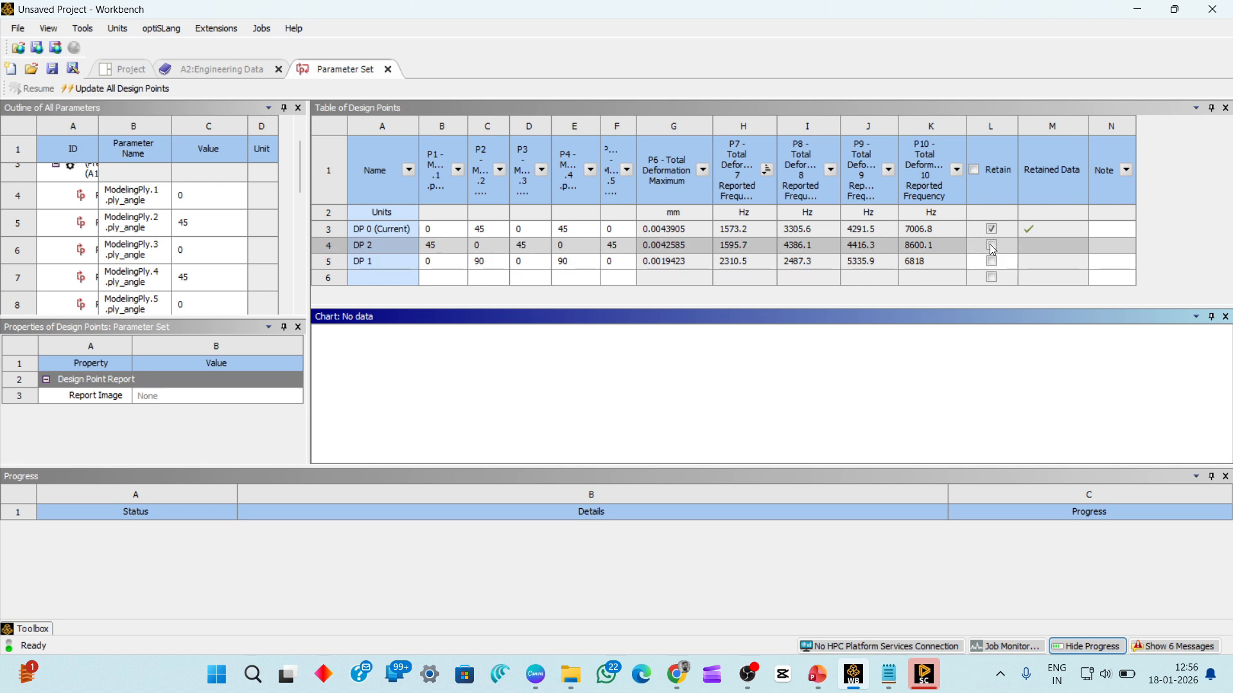
click(827, 245)
right_click(827, 244)
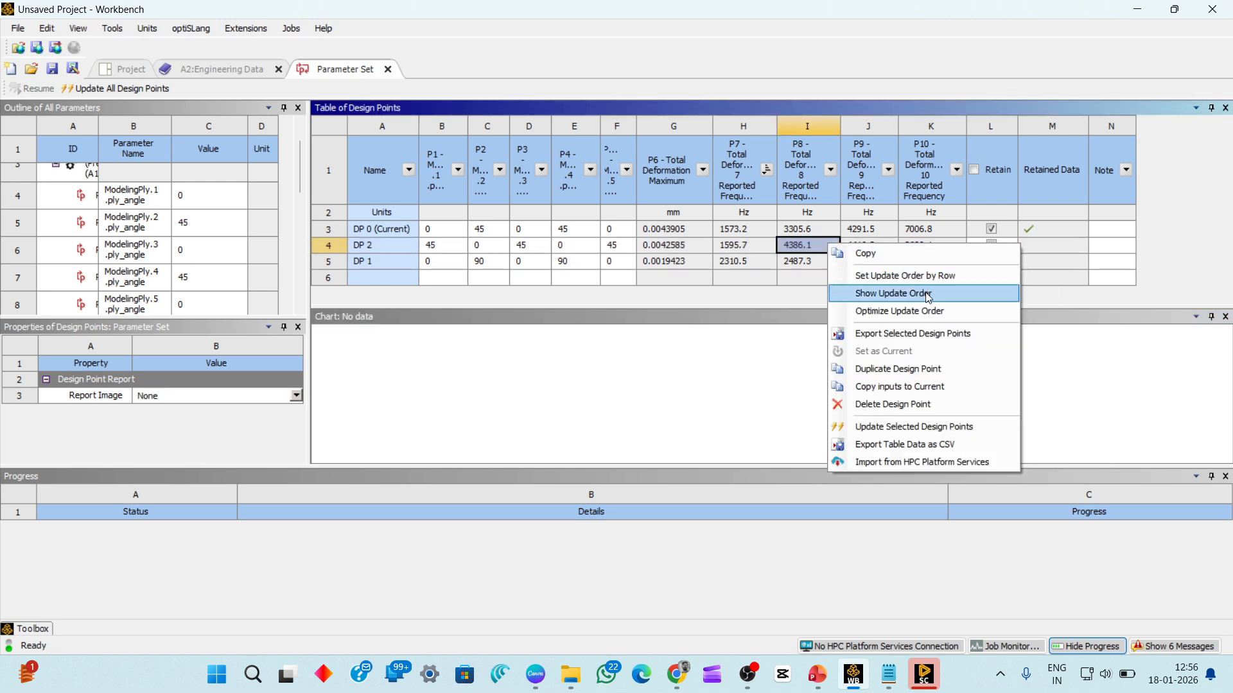
click(727, 371)
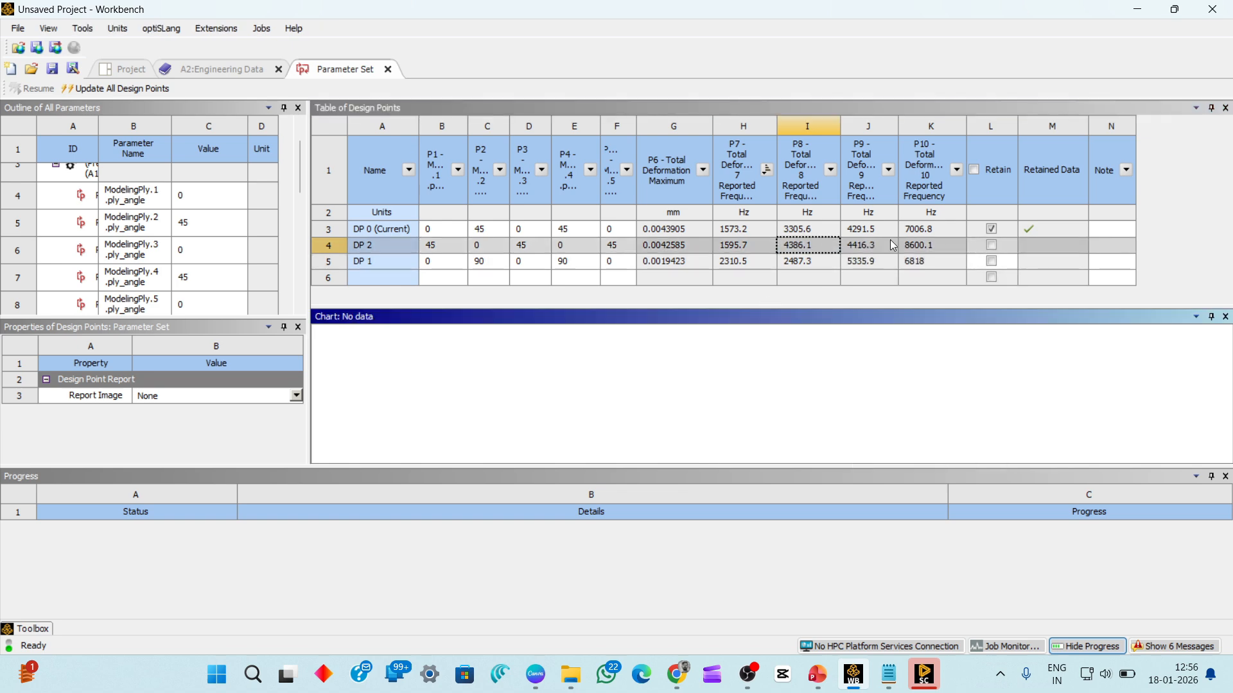
click(934, 233)
right_click(934, 233)
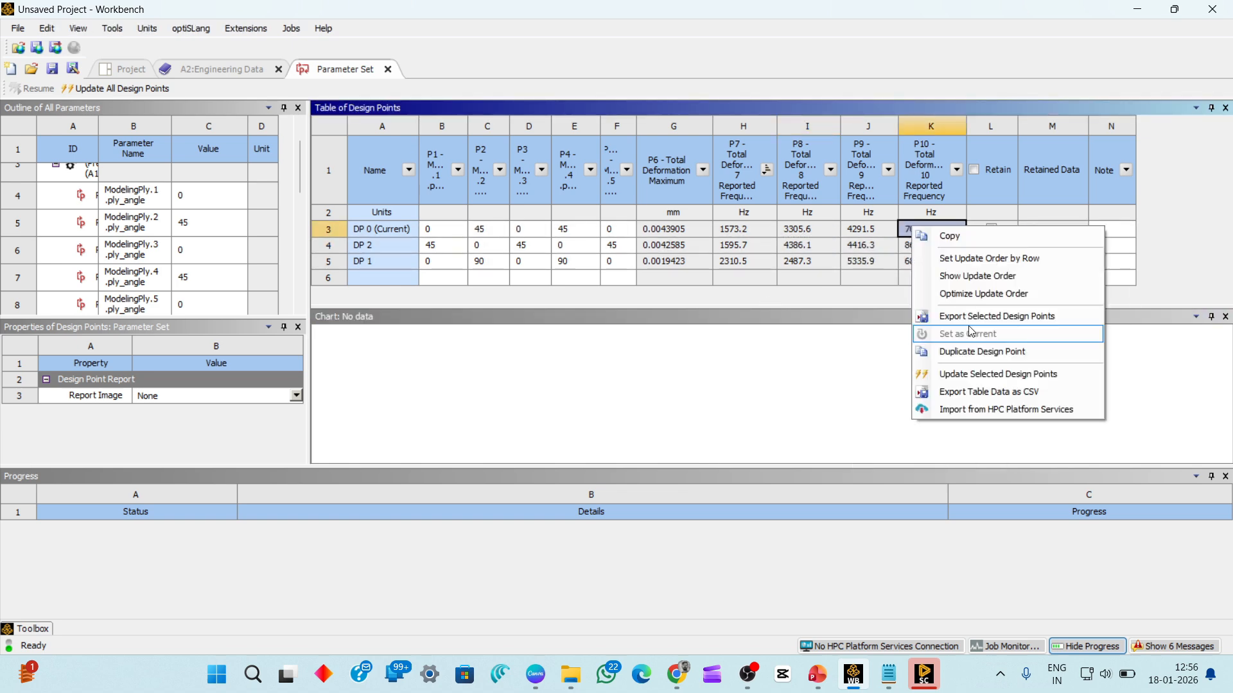
click(802, 353)
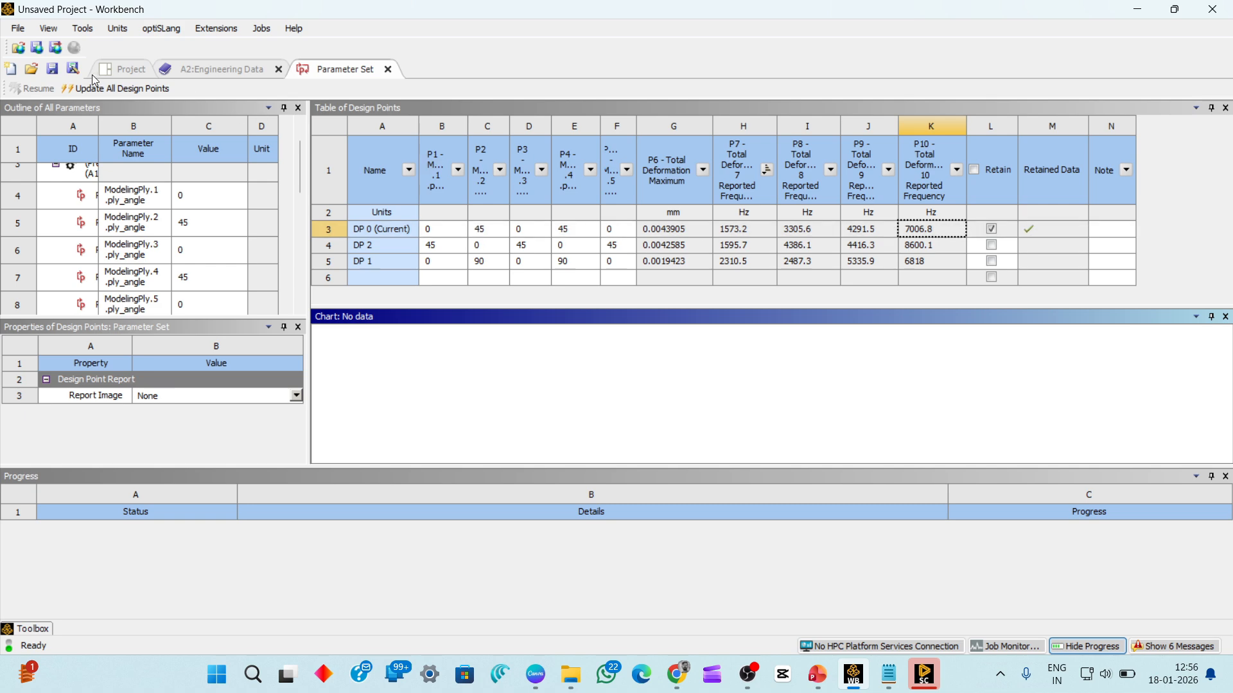
- Rerun the update of all design points, checking the system status in the project schematic before and after it
click(121, 71)
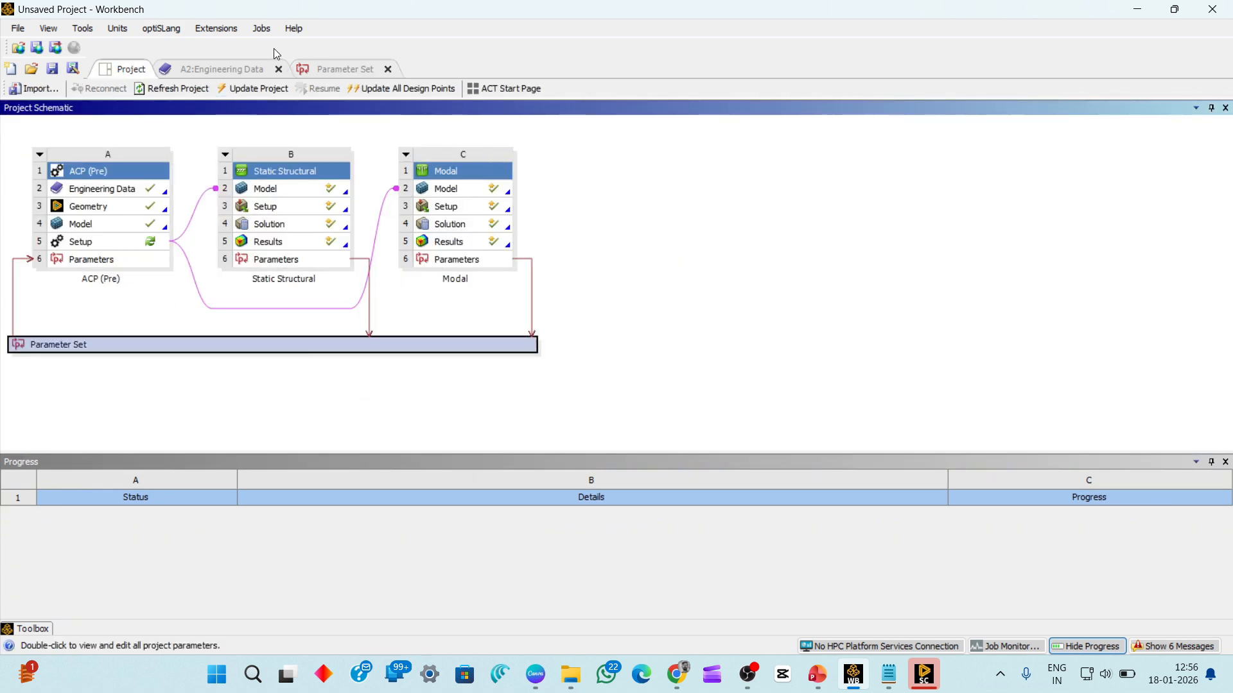
click(345, 69)
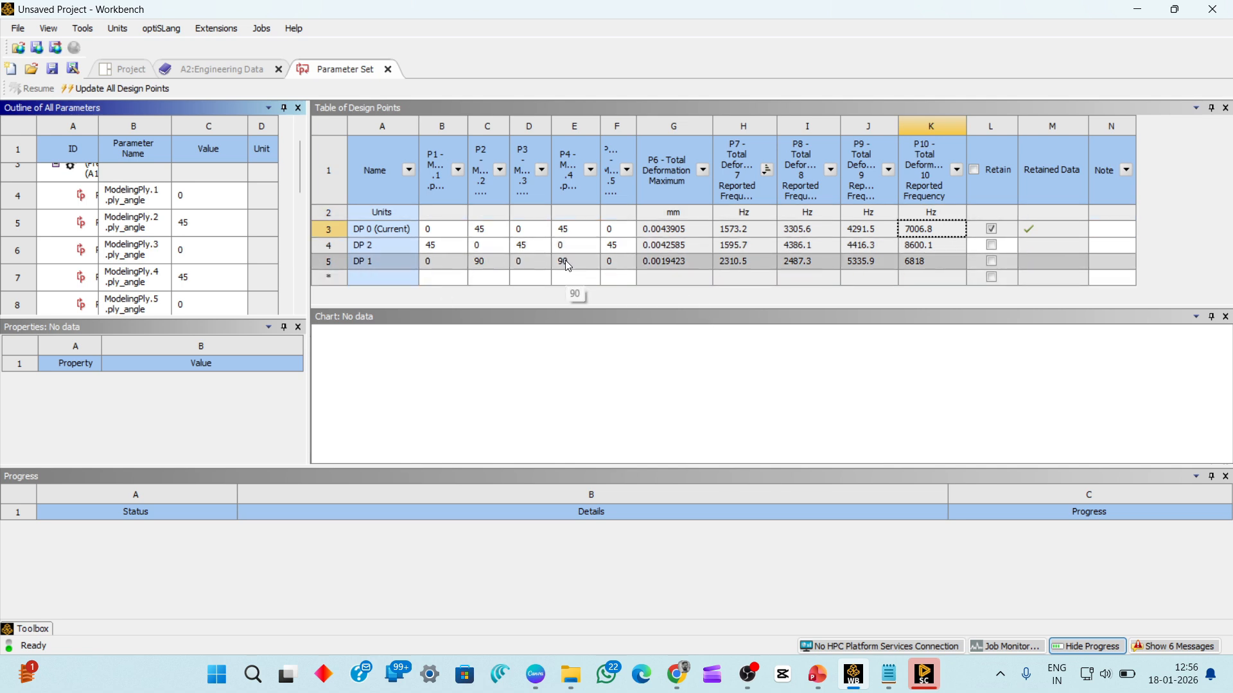
click(144, 88)
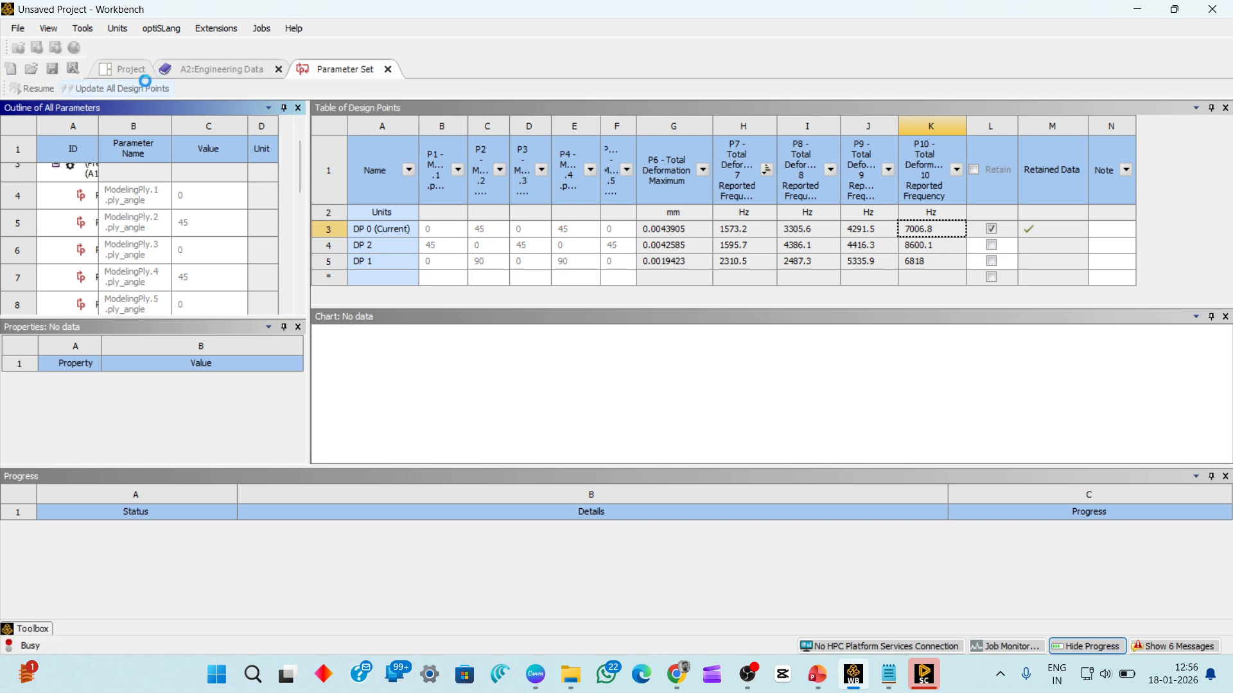
key(Return)
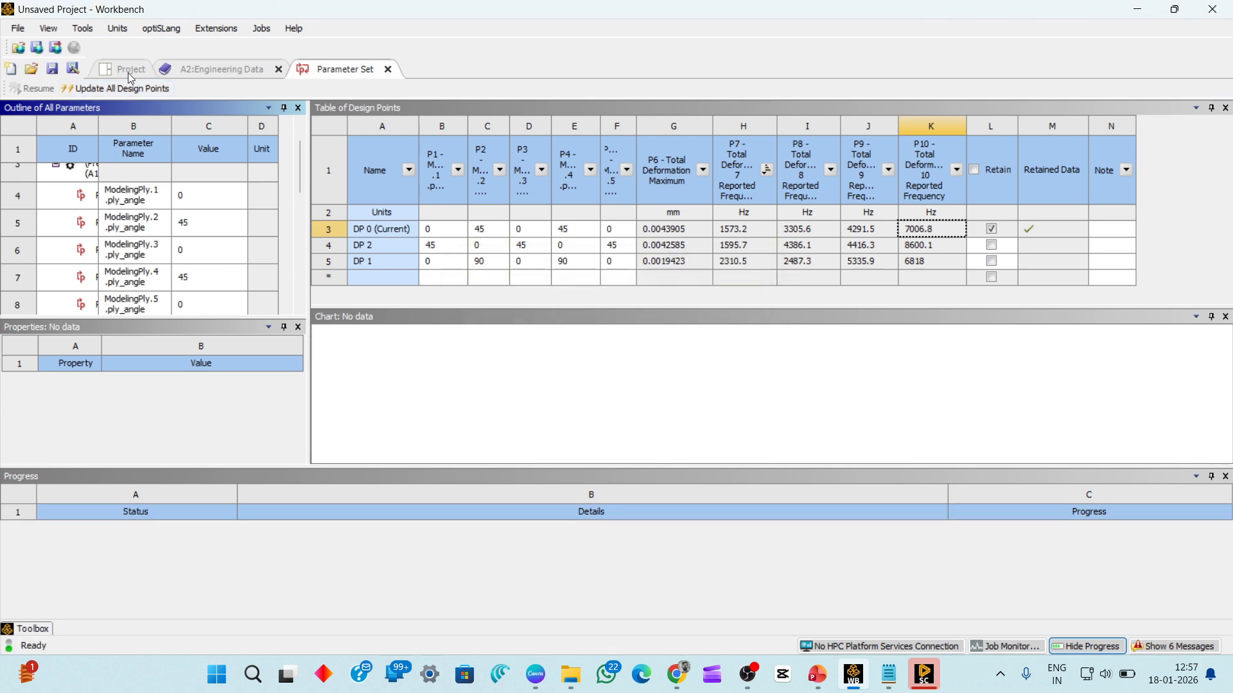
click(141, 68)
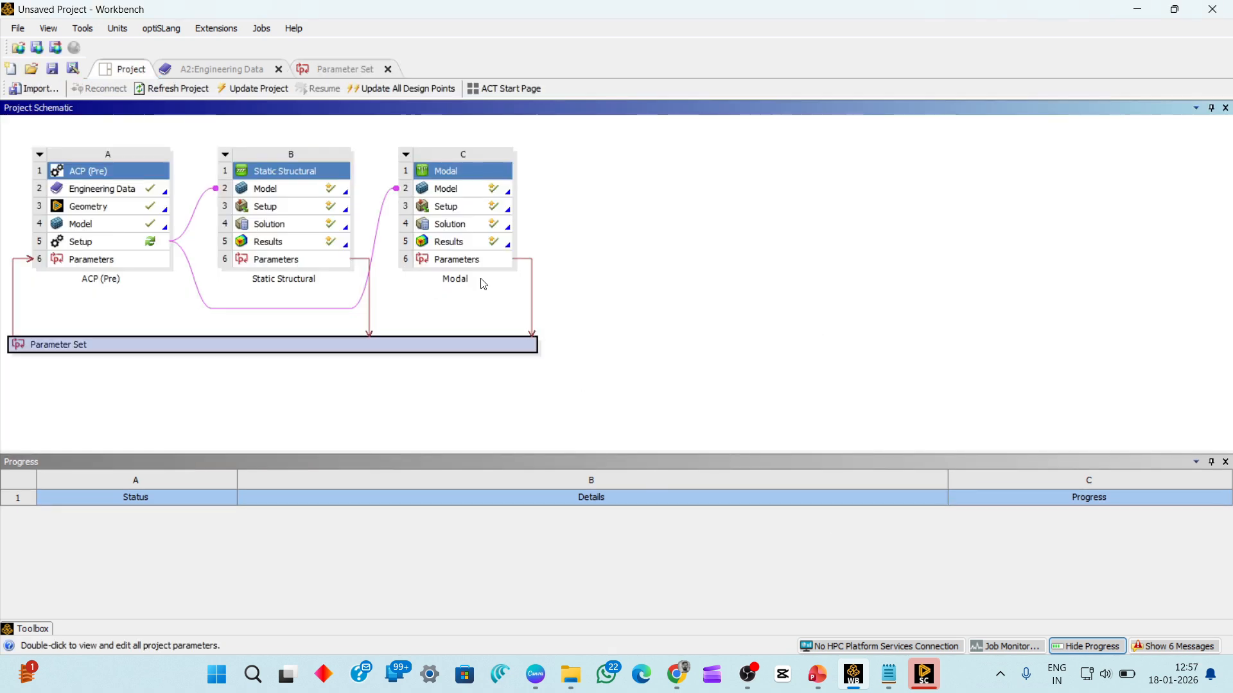
click(327, 70)
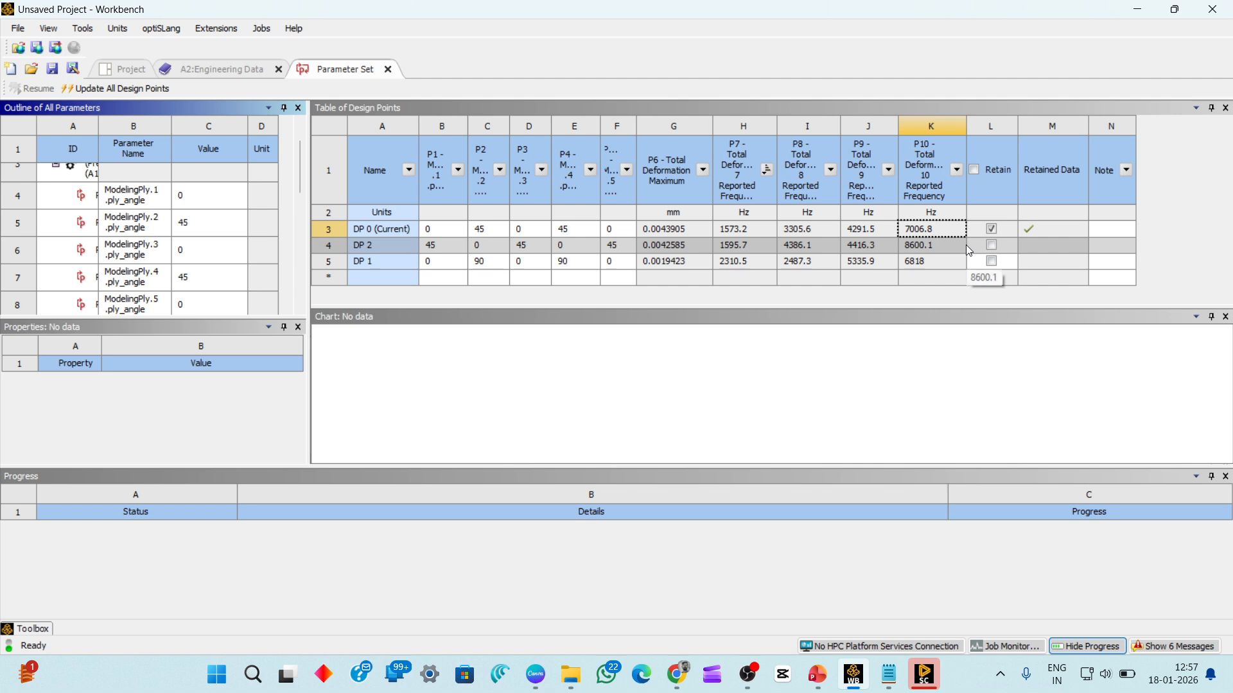
click(946, 336)
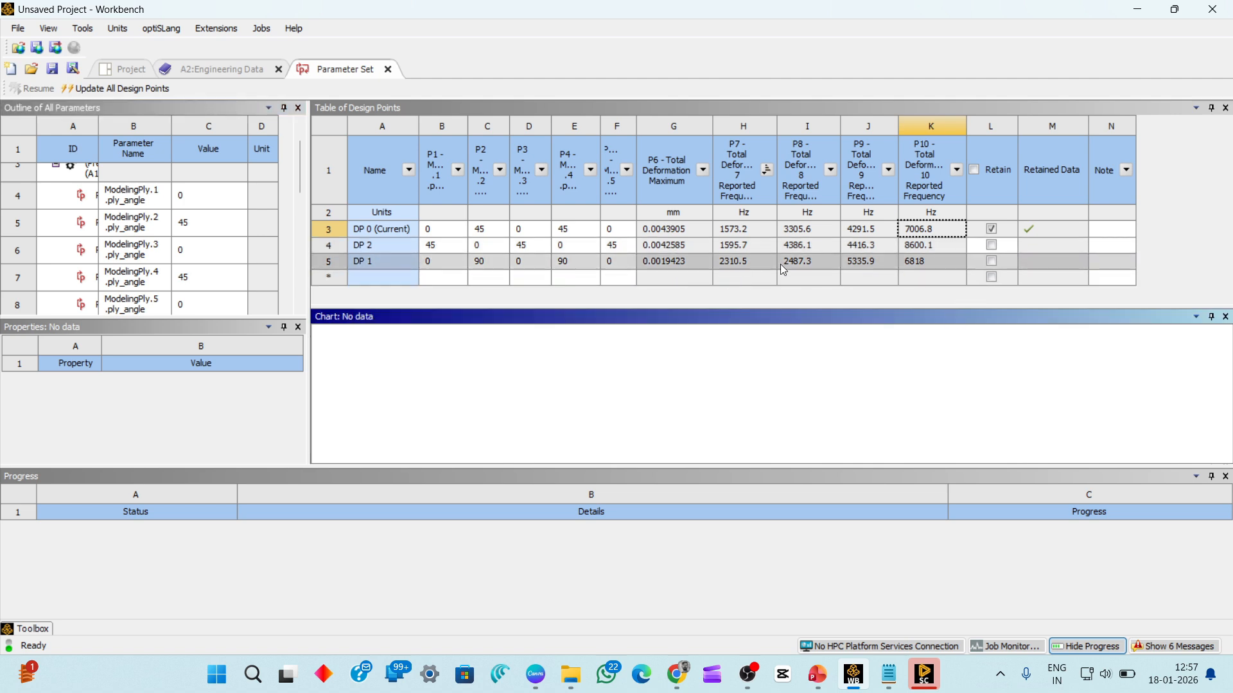